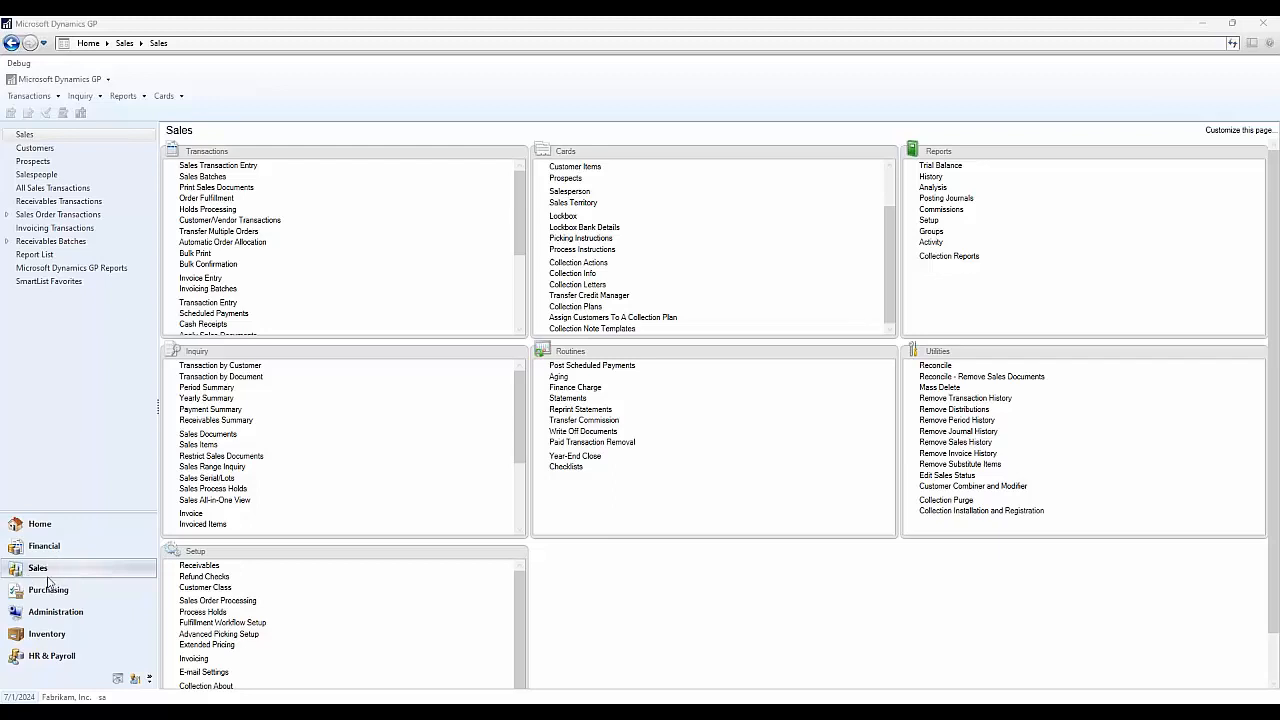
- Open the Collections Management Main Window from the Home page and move it right
{"action": "left_click", "coordinate": [78, 521]}
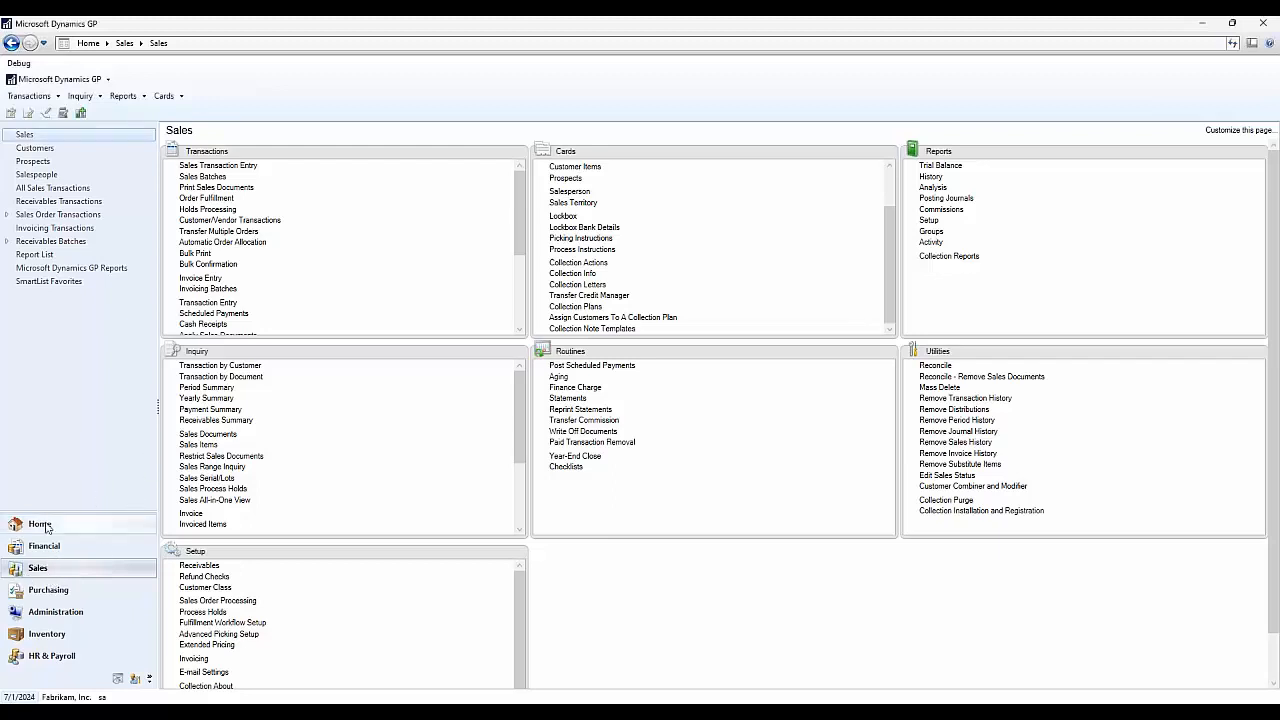
{"action": "left_click", "coordinate": [82, 161]}
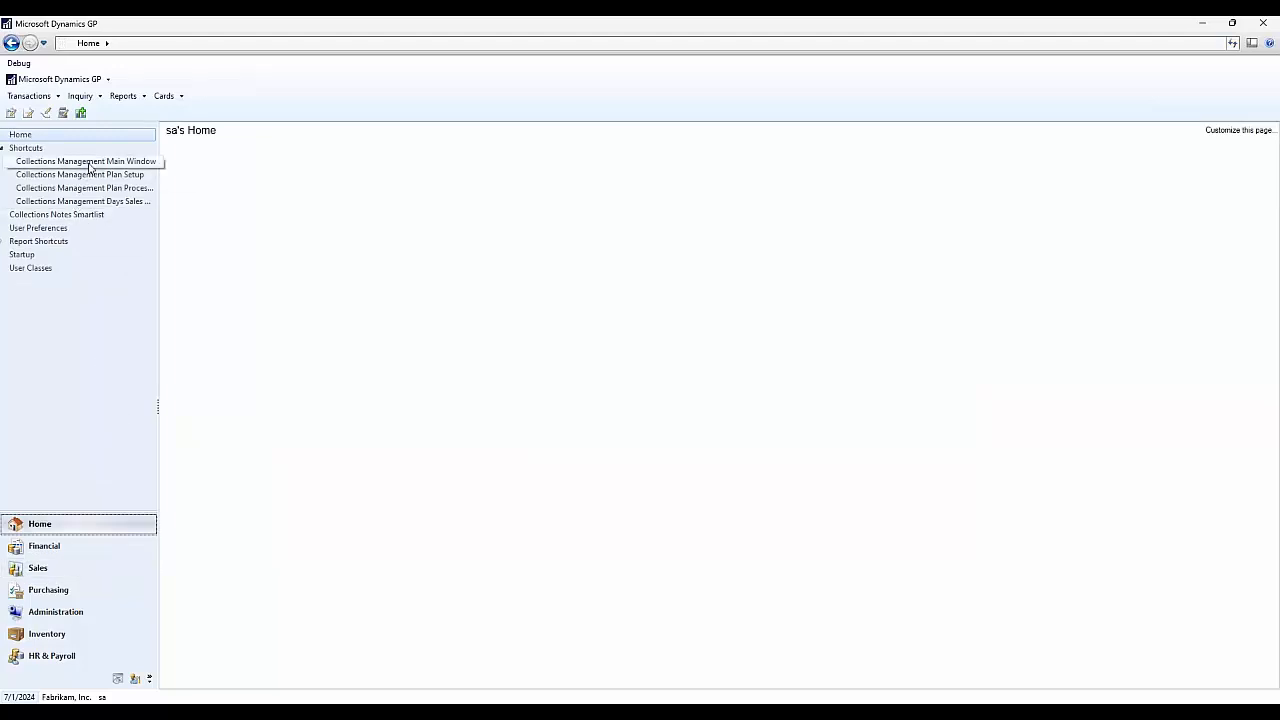
{"action": "left_click_drag", "start_coordinate": [445, 158], "coordinate": [670, 134]}
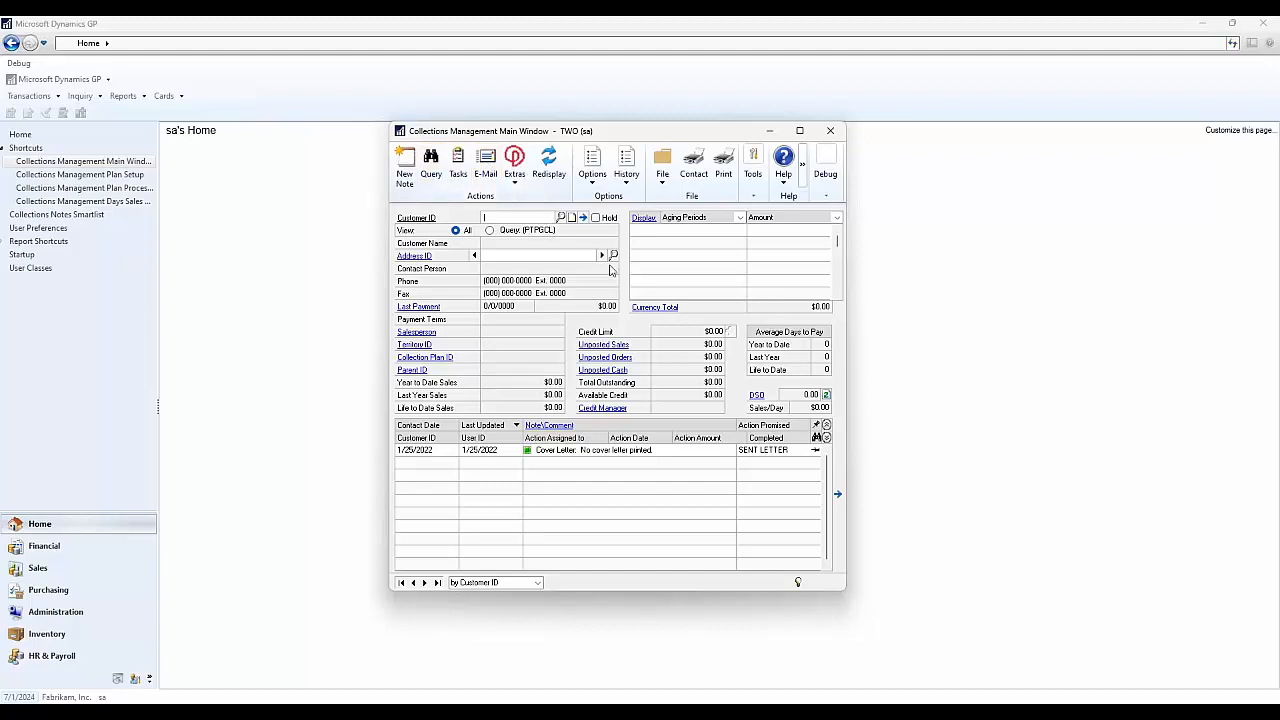
- Load the first customer from the Customer ID lookup, showing $32,125.56 due against a $35,000.00 limit
{"action": "left_click", "coordinate": [560, 217]}
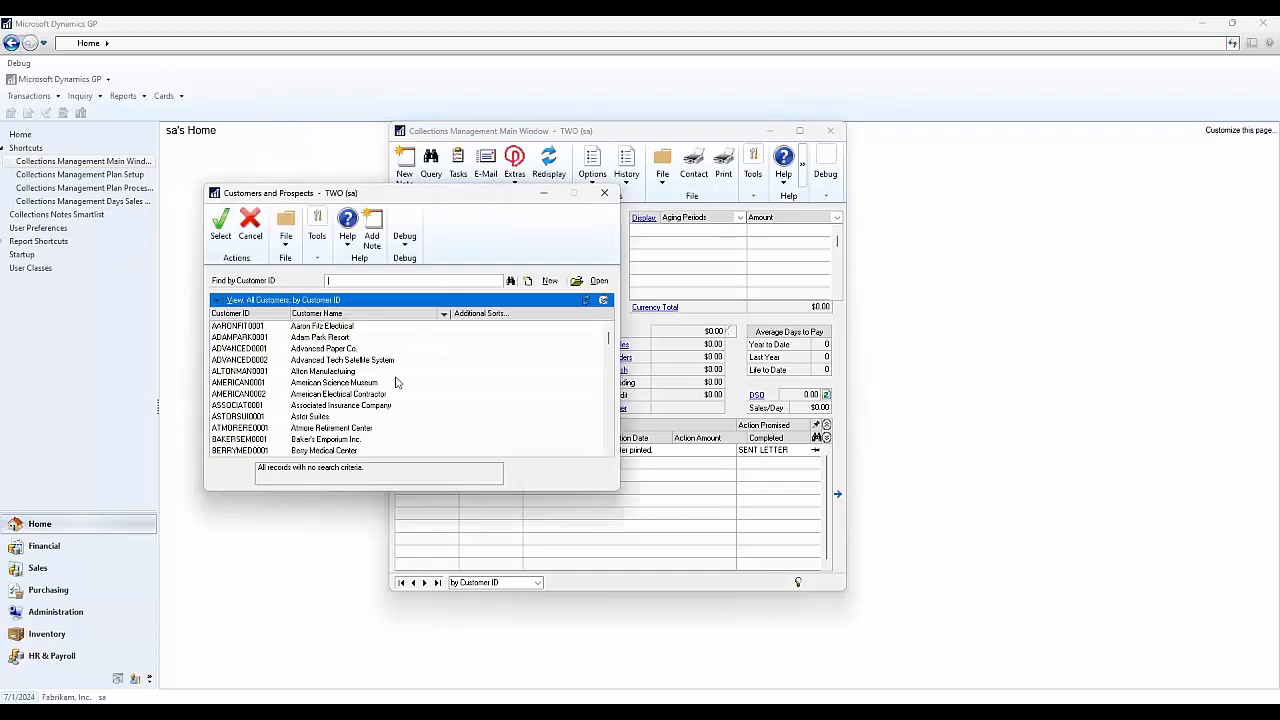
{"action": "left_click", "coordinate": [352, 327]}
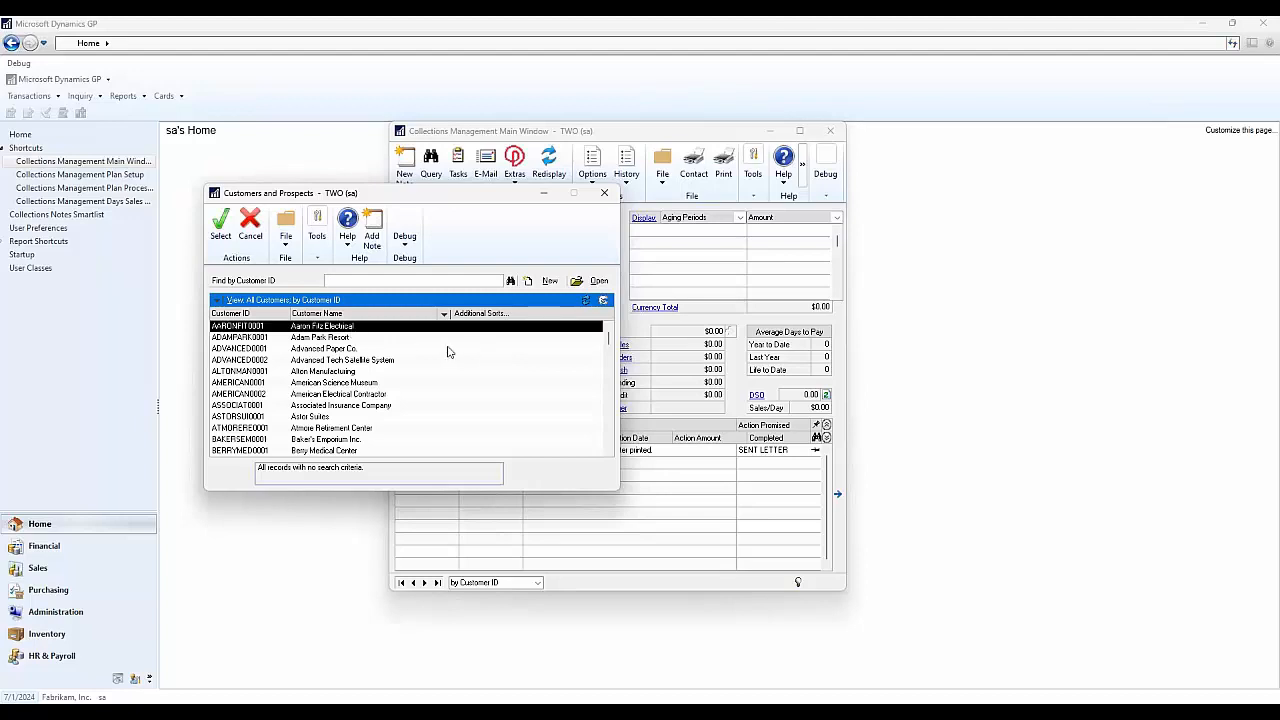
{"action": "left_click", "coordinate": [221, 232]}
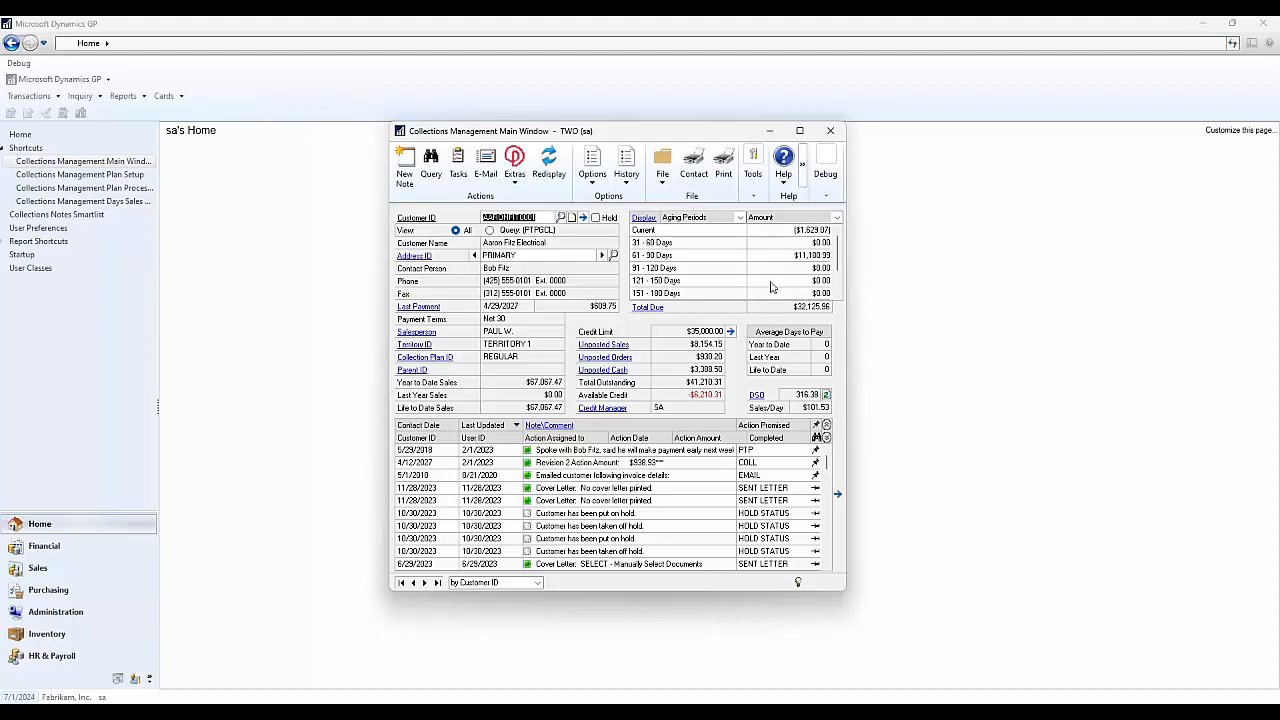
{"action": "left_click", "coordinate": [682, 255]}
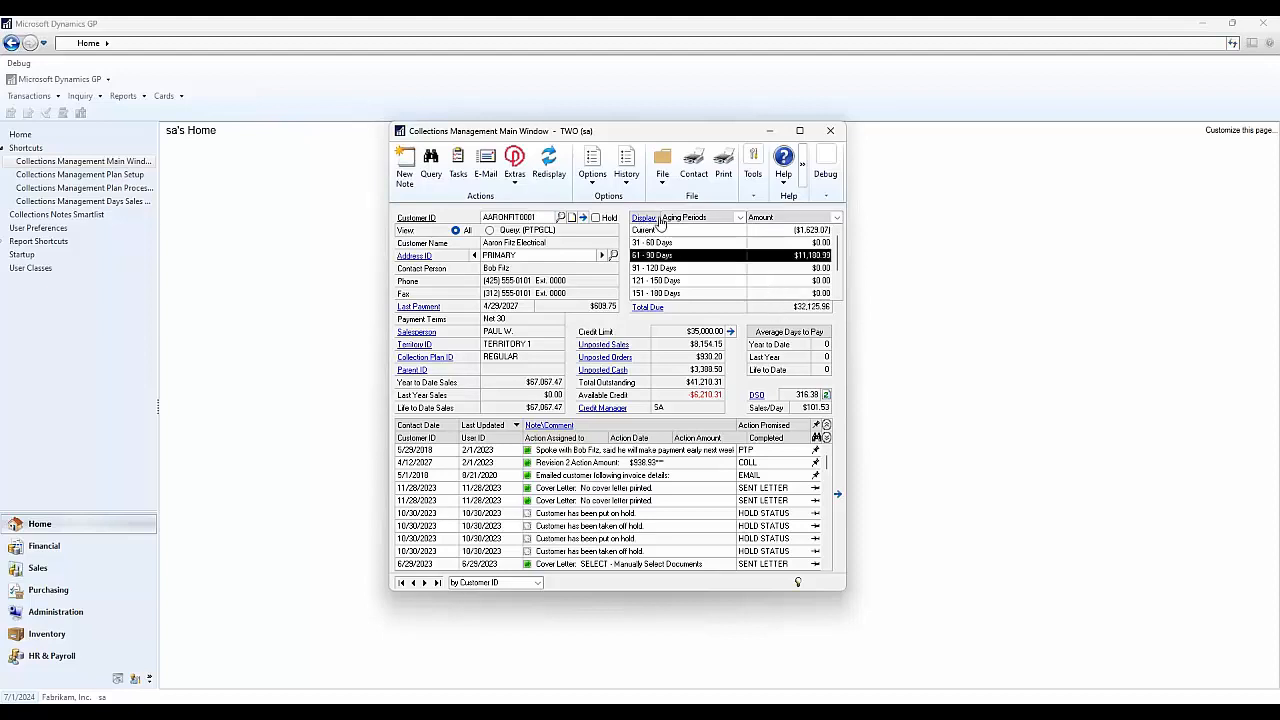
{"action": "left_click", "coordinate": [642, 218]}
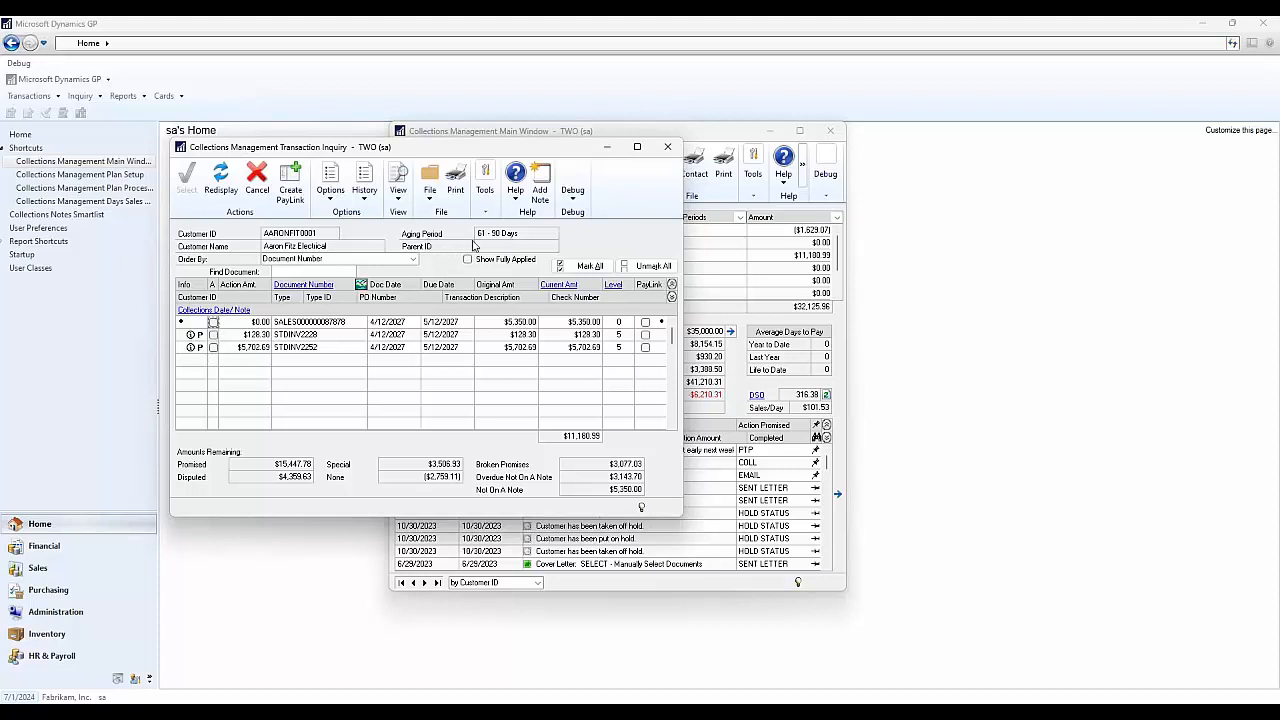
{"action": "left_click", "coordinate": [668, 147]}
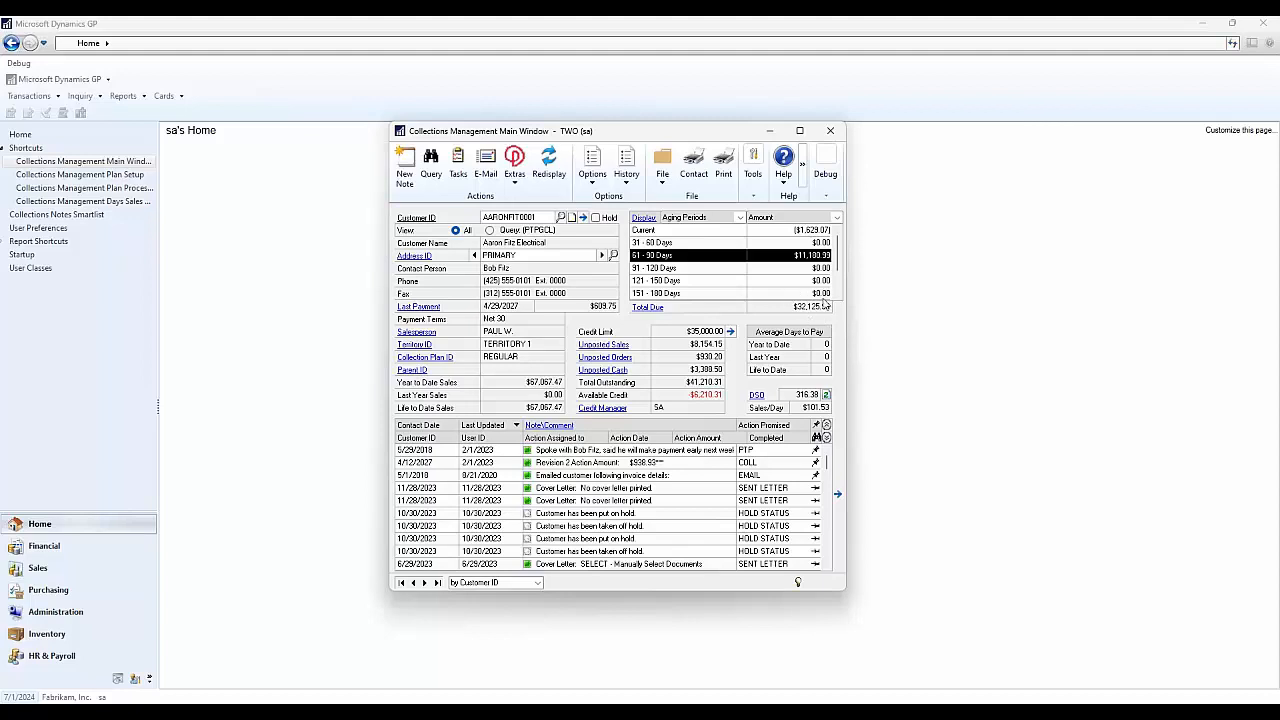
{"action": "left_click", "coordinate": [652, 308]}
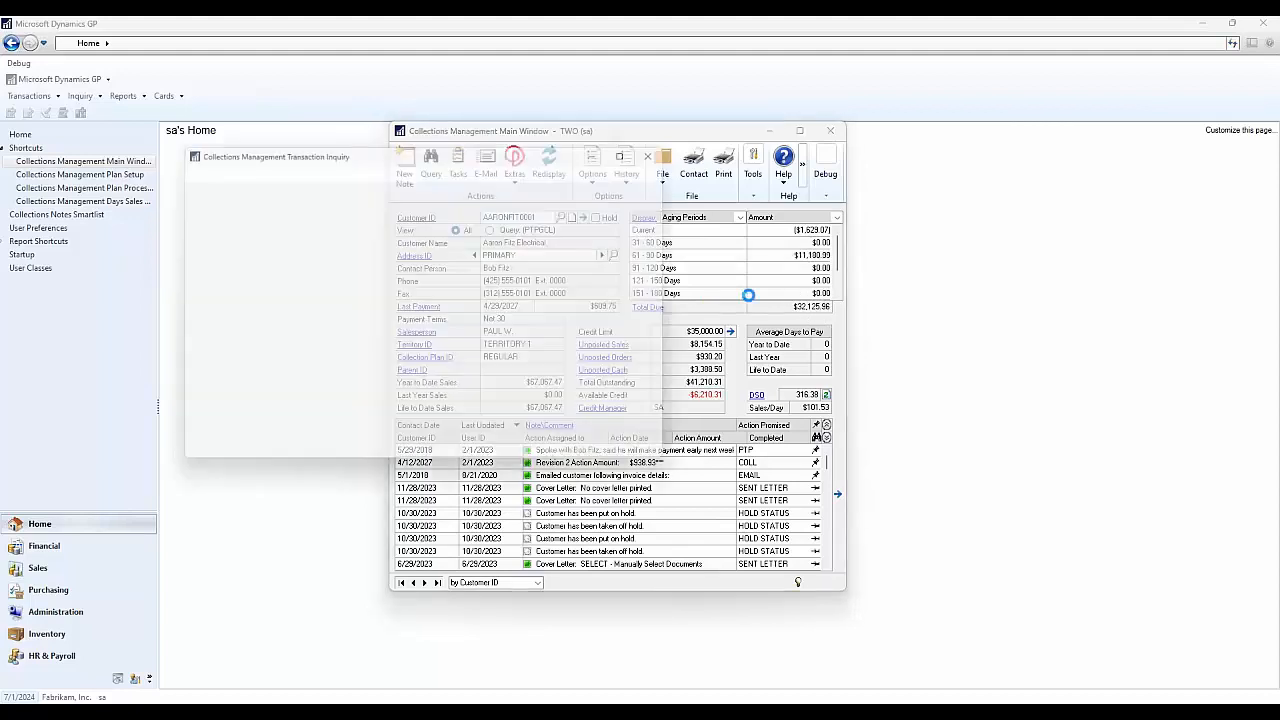
{"action": "scroll", "coordinate": [322, 360], "scroll_direction": "down", "scroll_amount": 6}
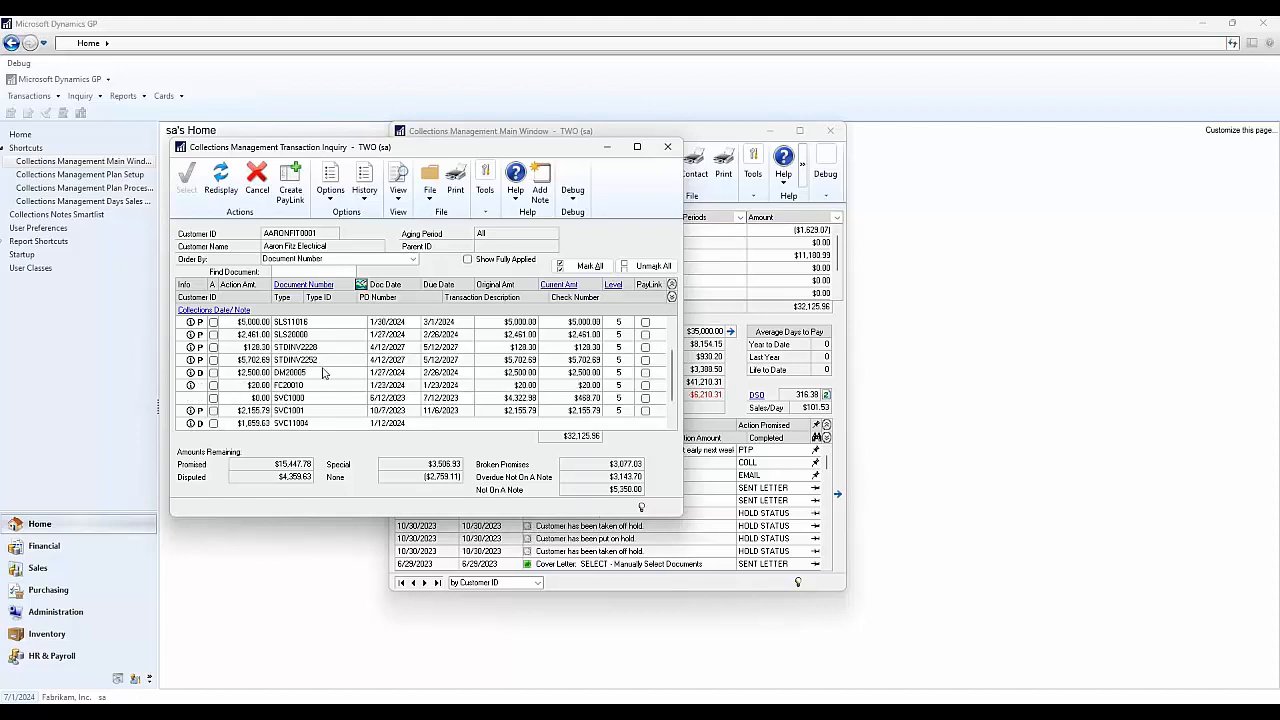
{"action": "scroll", "coordinate": [322, 376], "scroll_direction": "up", "scroll_amount": 6}
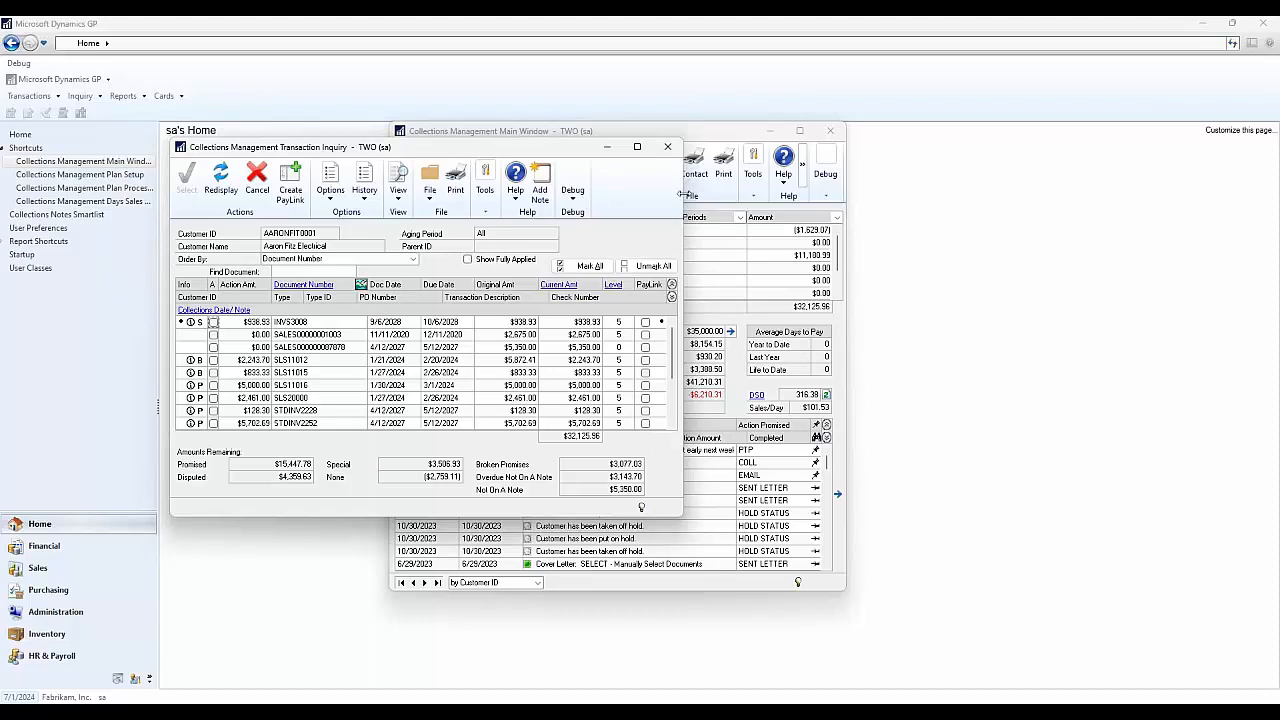
{"action": "left_click", "coordinate": [671, 153]}
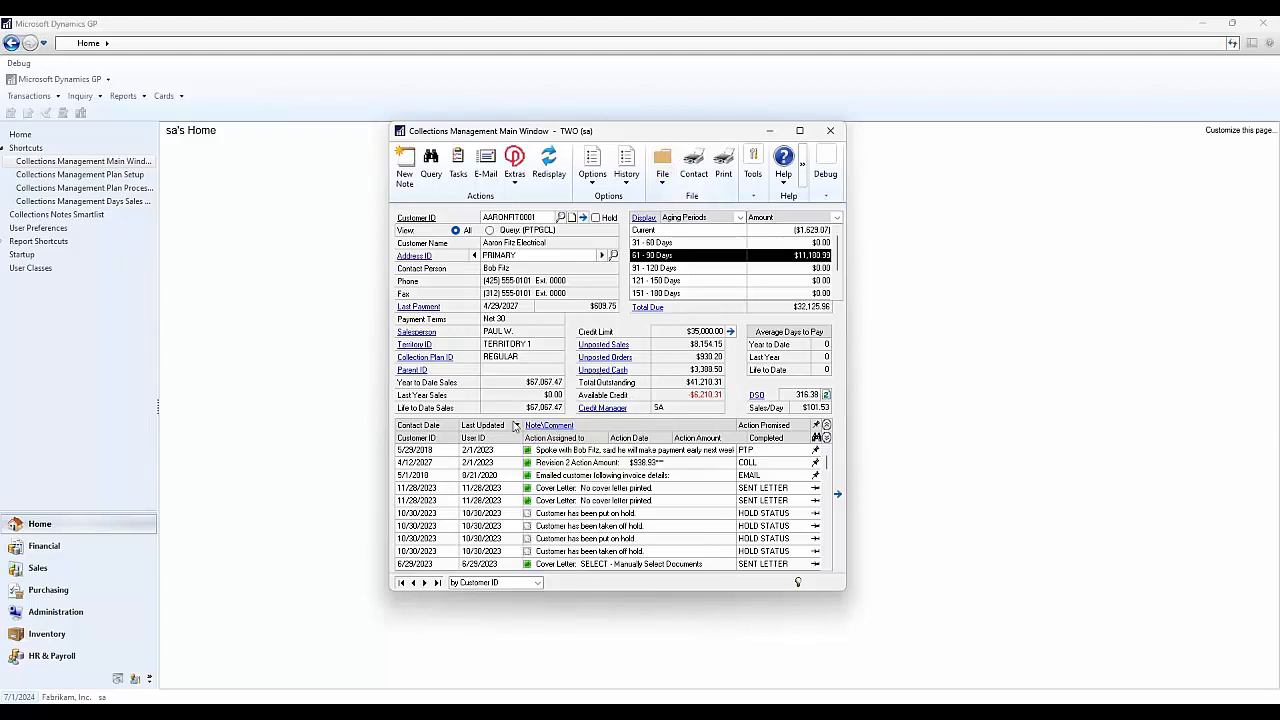
{"action": "scroll", "coordinate": [588, 530], "scroll_direction": "down", "scroll_amount": 1}
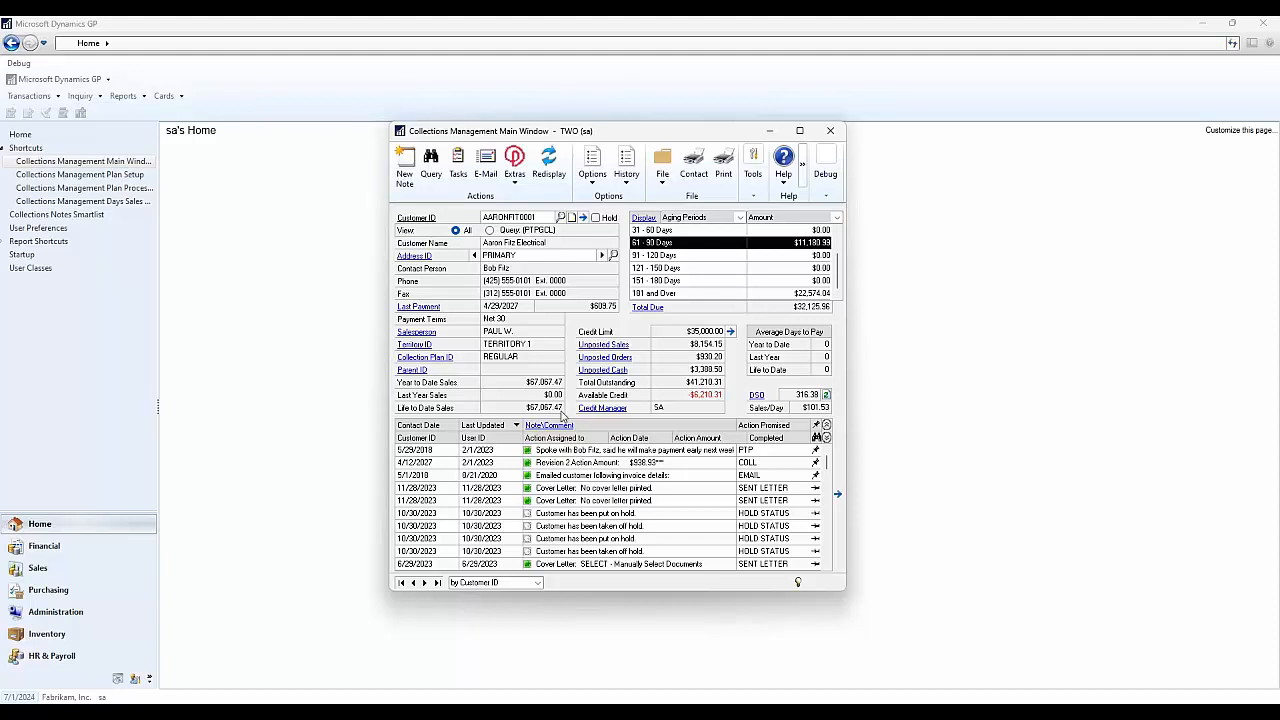
{"action": "left_click", "coordinate": [404, 174]}
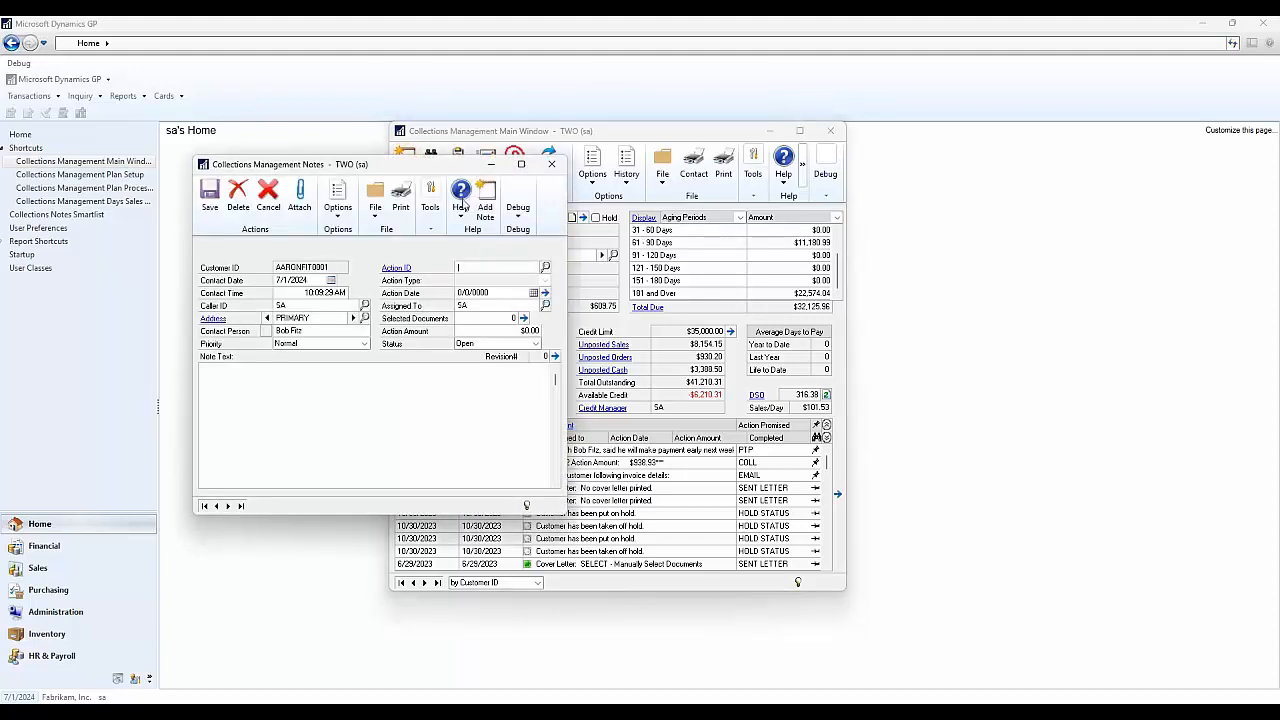
{"action": "left_click_drag", "start_coordinate": [441, 168], "coordinate": [385, 153]}
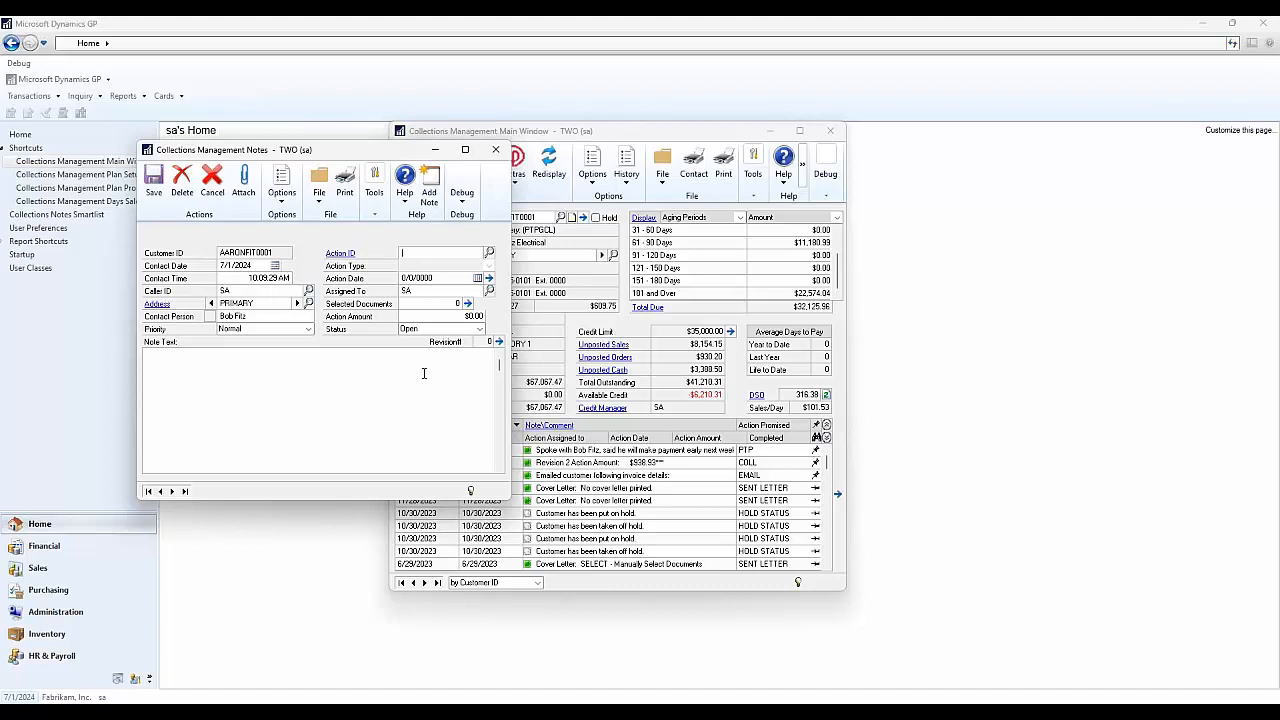
- Discard the new note and open the 5/29/2018 Promise to Pay note beside the main window
{"action": "left_click", "coordinate": [495, 149]}
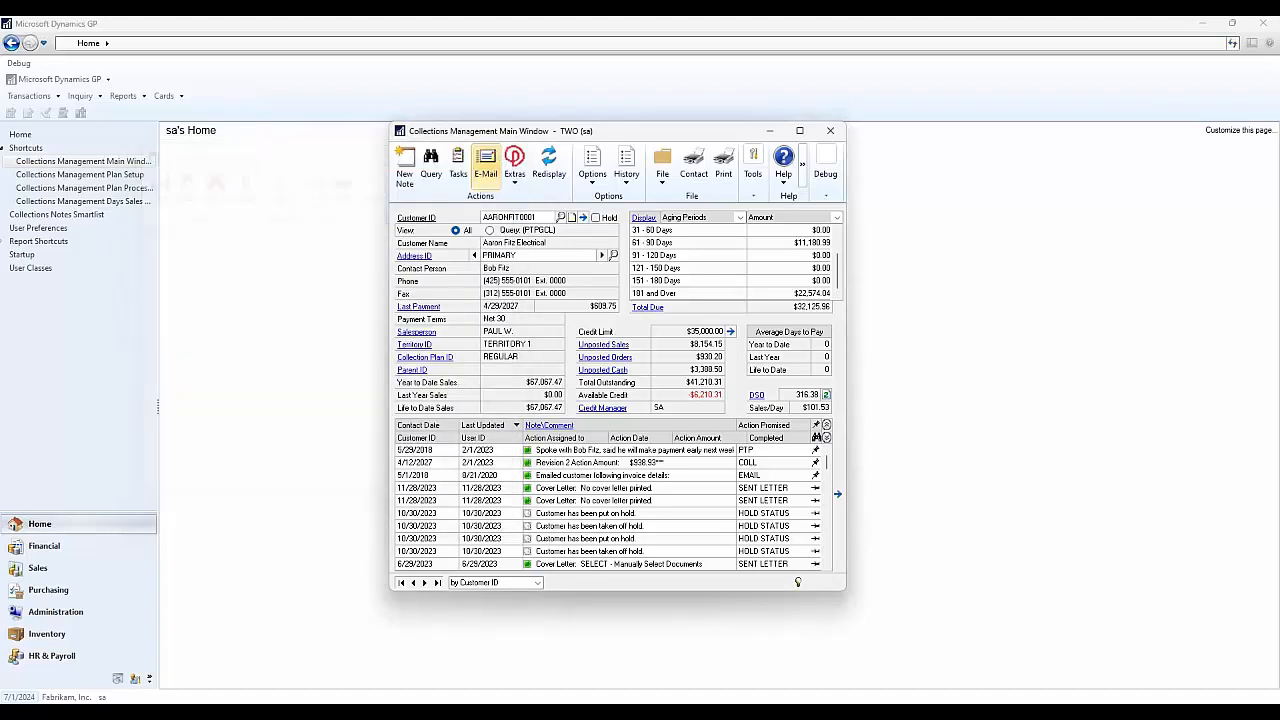
{"action": "double_click", "coordinate": [617, 452]}
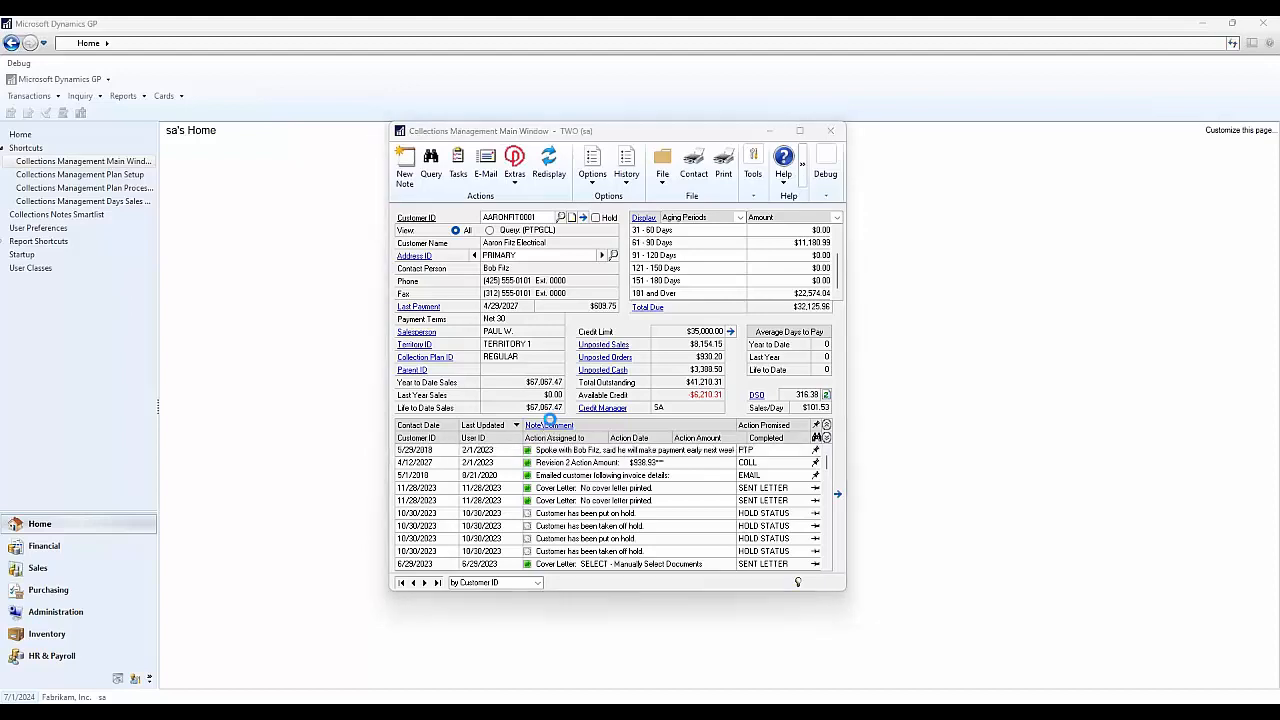
{"action": "left_click_drag", "start_coordinate": [320, 166], "coordinate": [809, 201]}
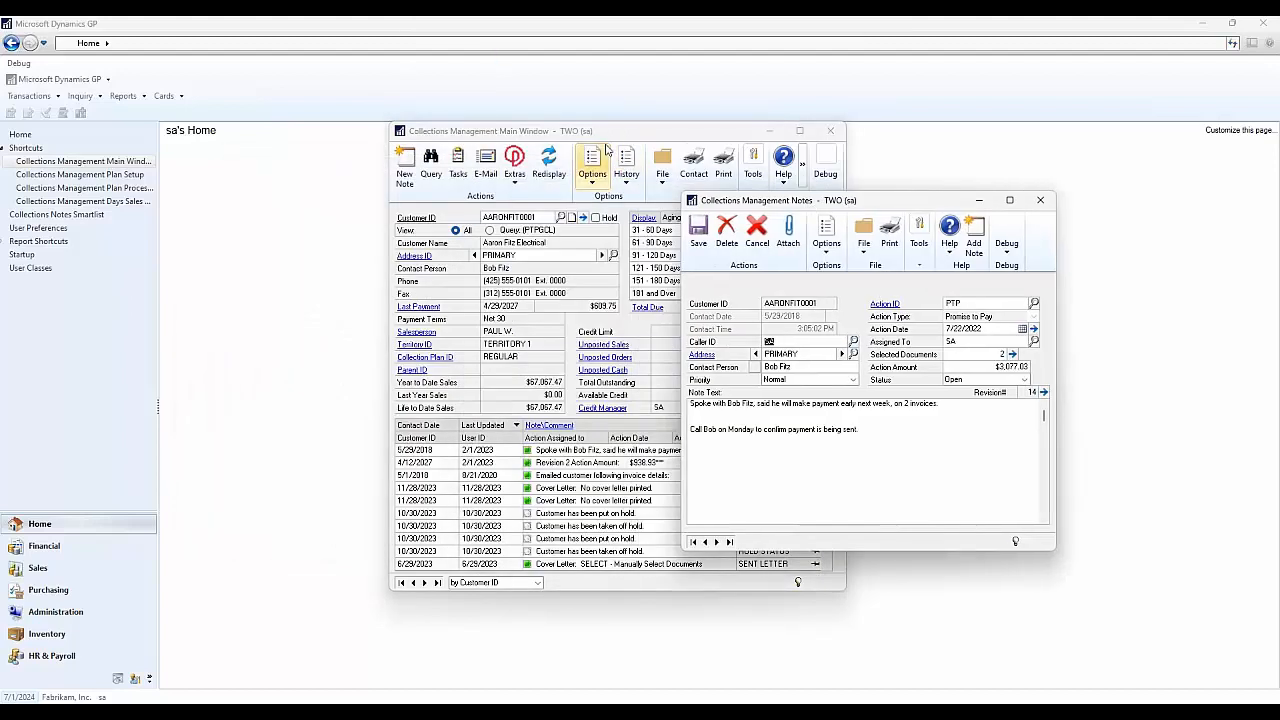
{"action": "left_click_drag", "start_coordinate": [583, 137], "coordinate": [413, 151]}
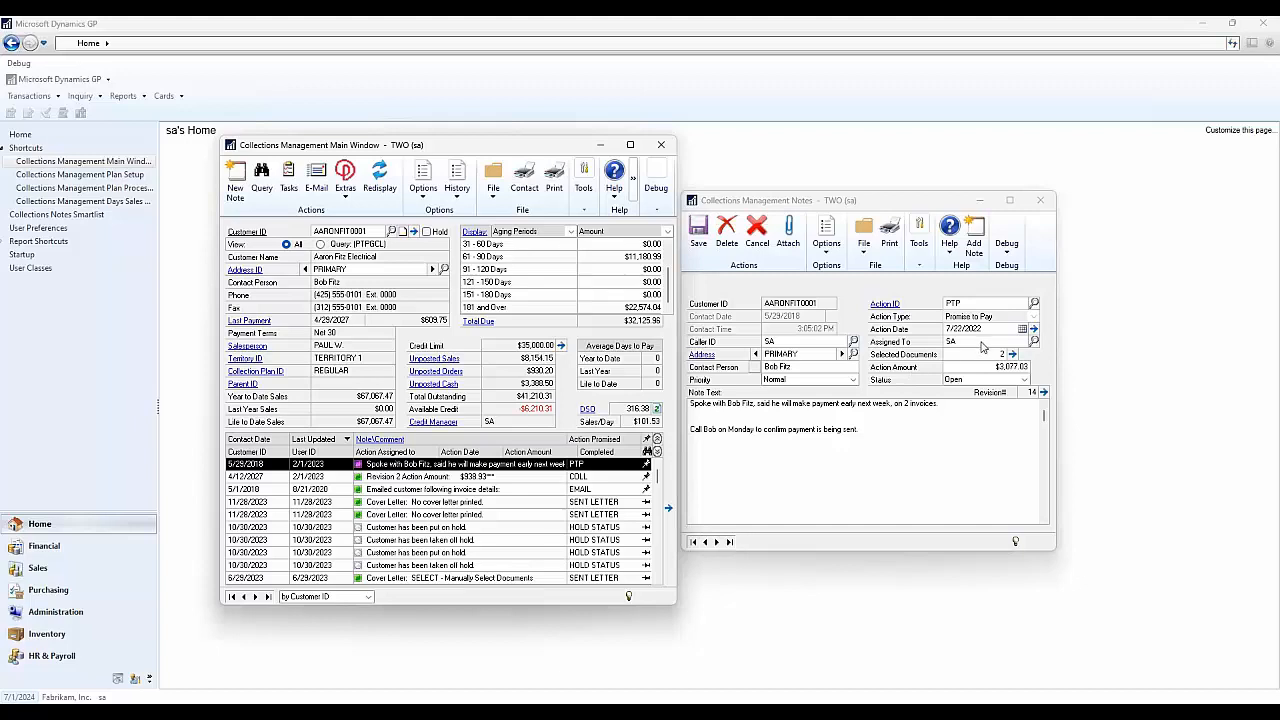
{"action": "left_click", "coordinate": [1032, 303]}
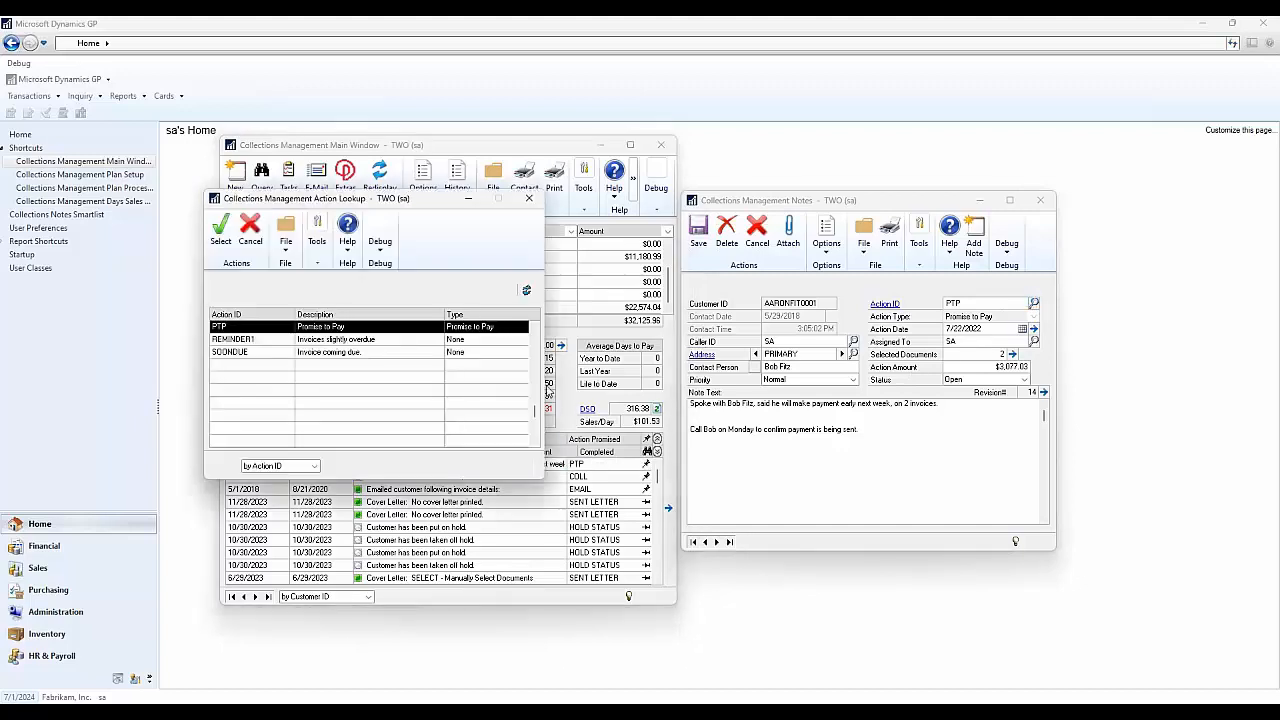
{"action": "scroll", "coordinate": [405, 376], "scroll_direction": "up", "scroll_amount": 1}
{"action": "scroll", "coordinate": [386, 376], "scroll_direction": "up", "scroll_amount": 1}
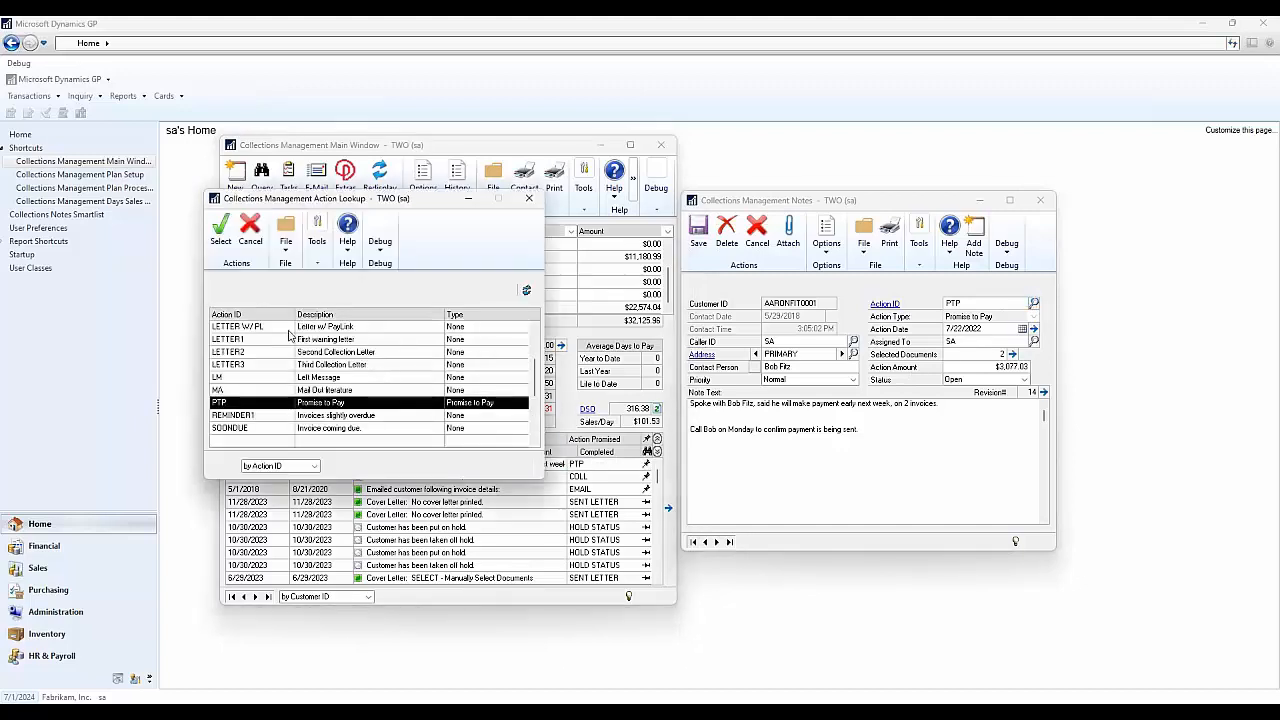
{"action": "scroll", "coordinate": [345, 392], "scroll_direction": "up", "scroll_amount": 5}
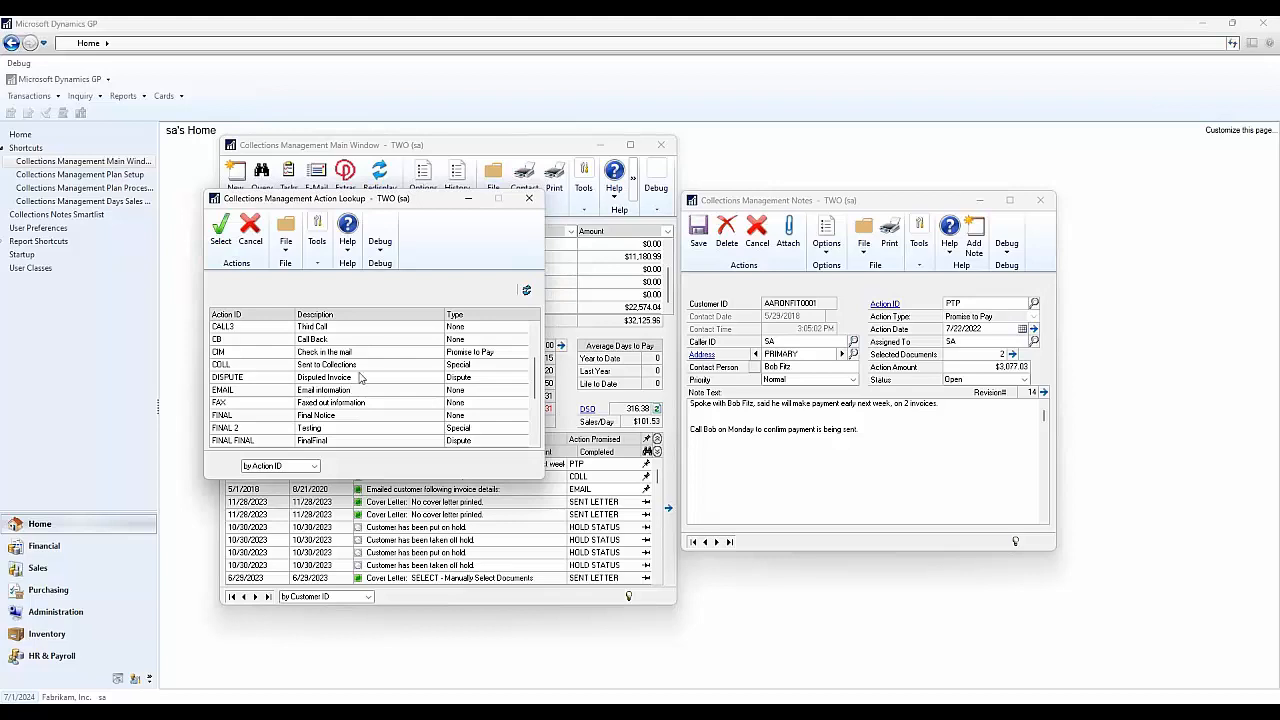
{"action": "left_click", "coordinate": [388, 356]}
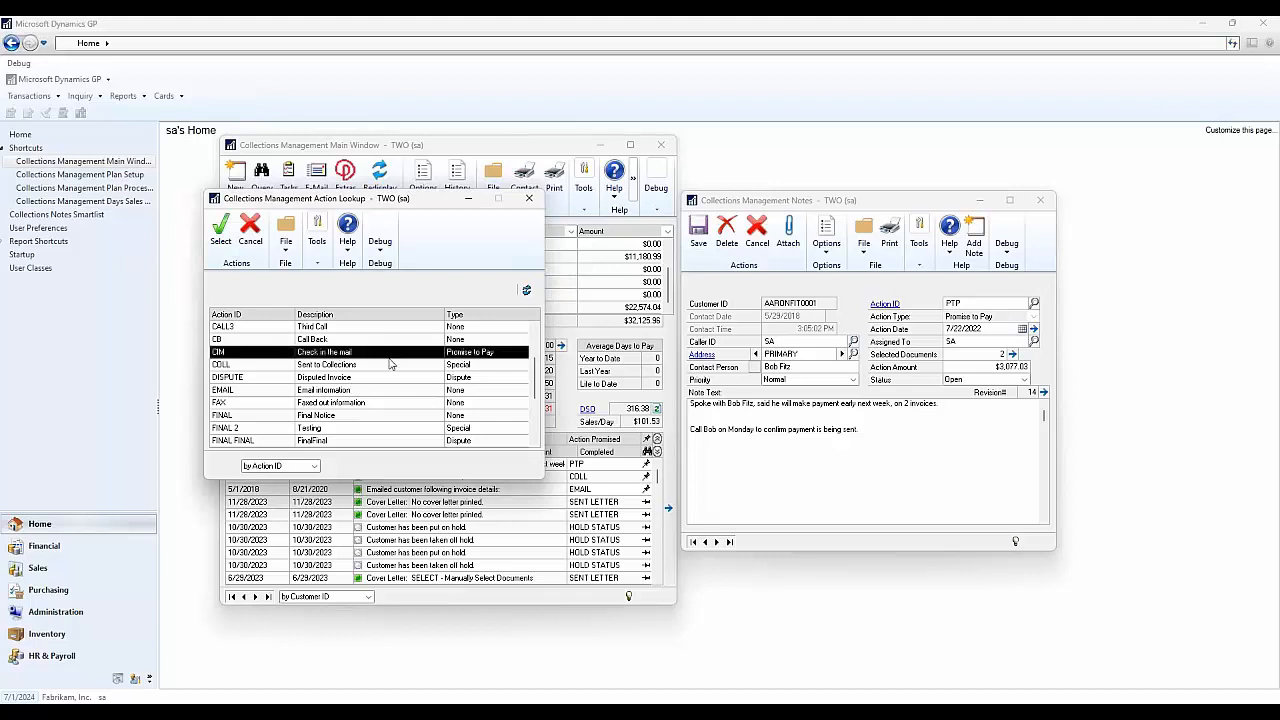
{"action": "left_click", "coordinate": [388, 366]}
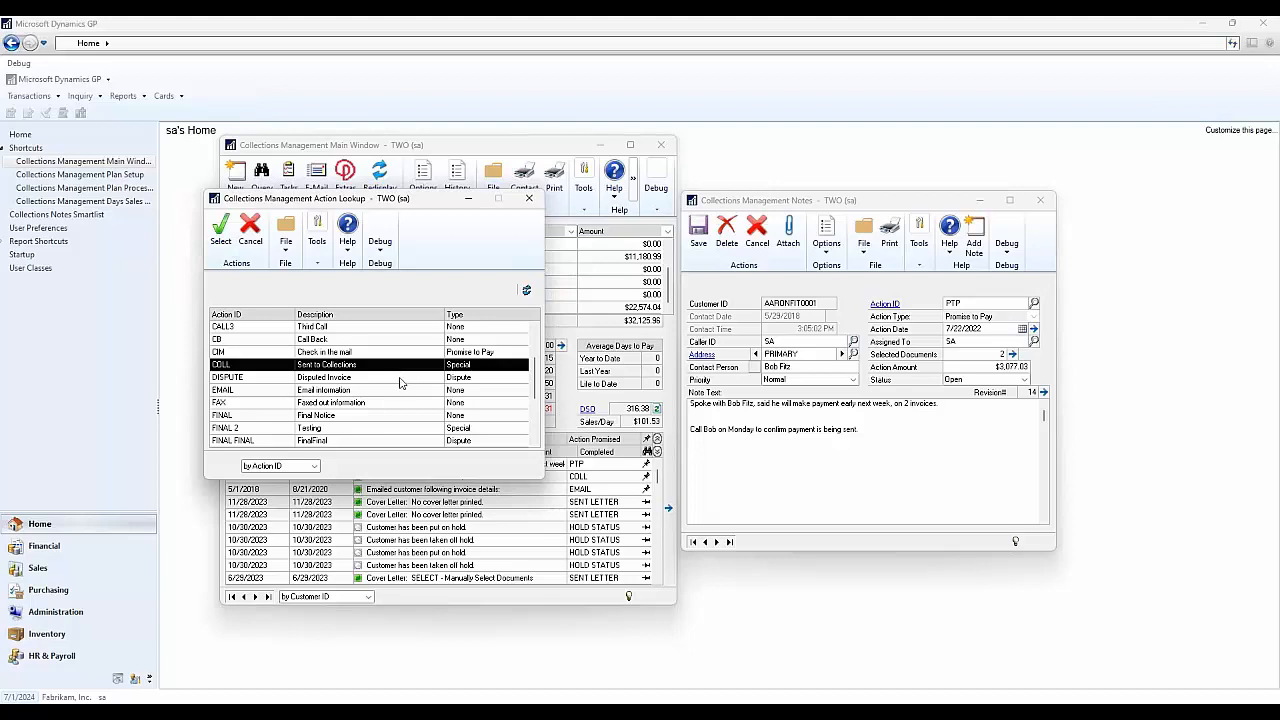
{"action": "left_click", "coordinate": [400, 379]}
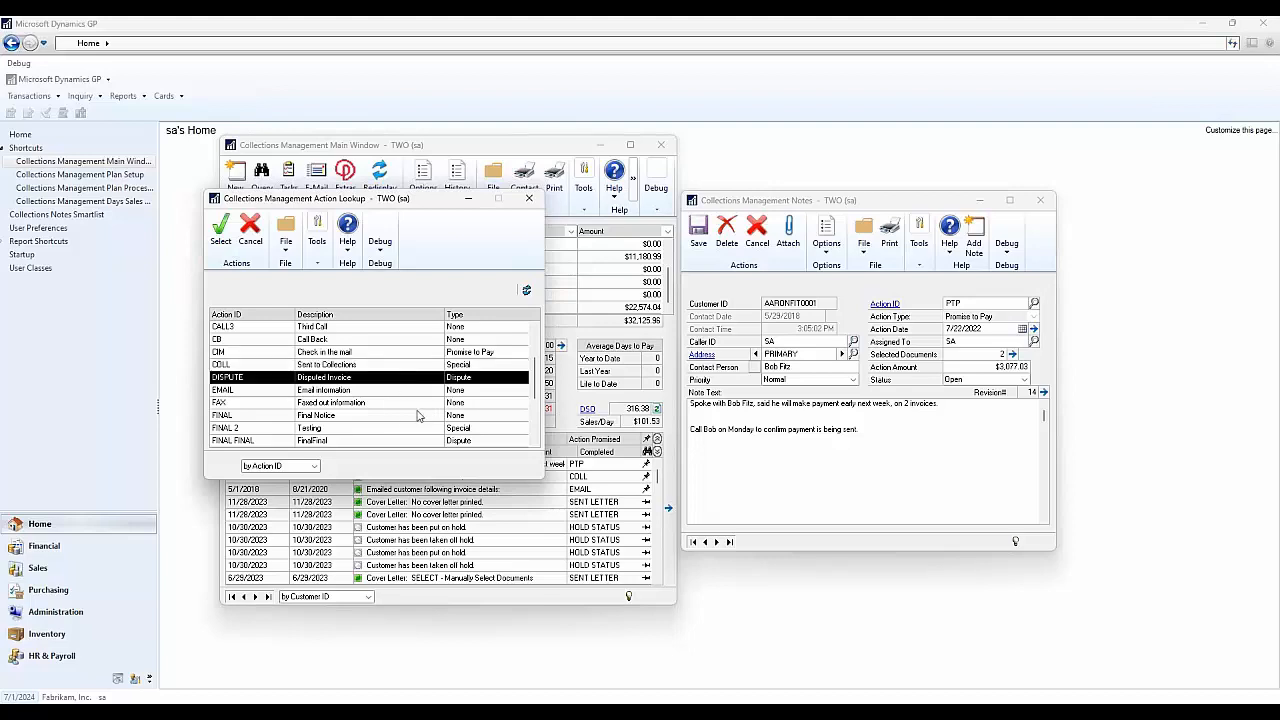
{"action": "scroll", "coordinate": [330, 395], "scroll_direction": "down", "scroll_amount": 3}
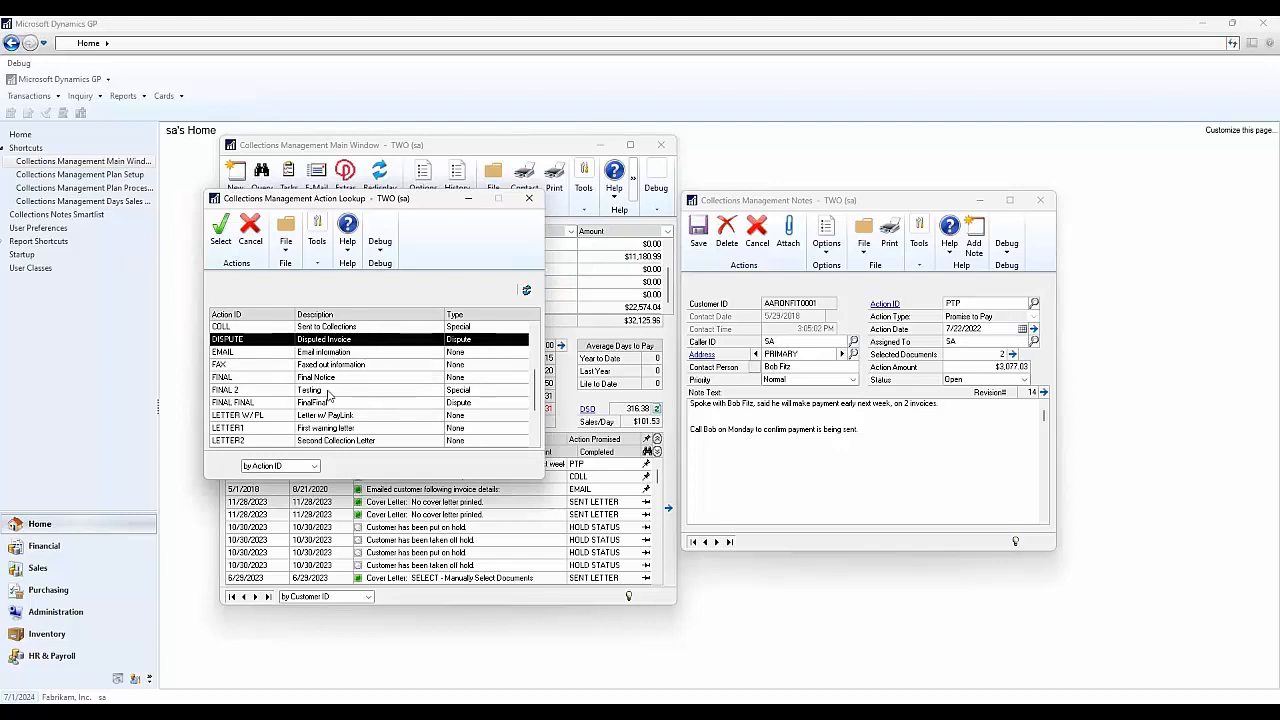
{"action": "scroll", "coordinate": [350, 405], "scroll_direction": "up", "scroll_amount": 2}
{"action": "scroll", "coordinate": [350, 405], "scroll_direction": "up", "scroll_amount": 2}
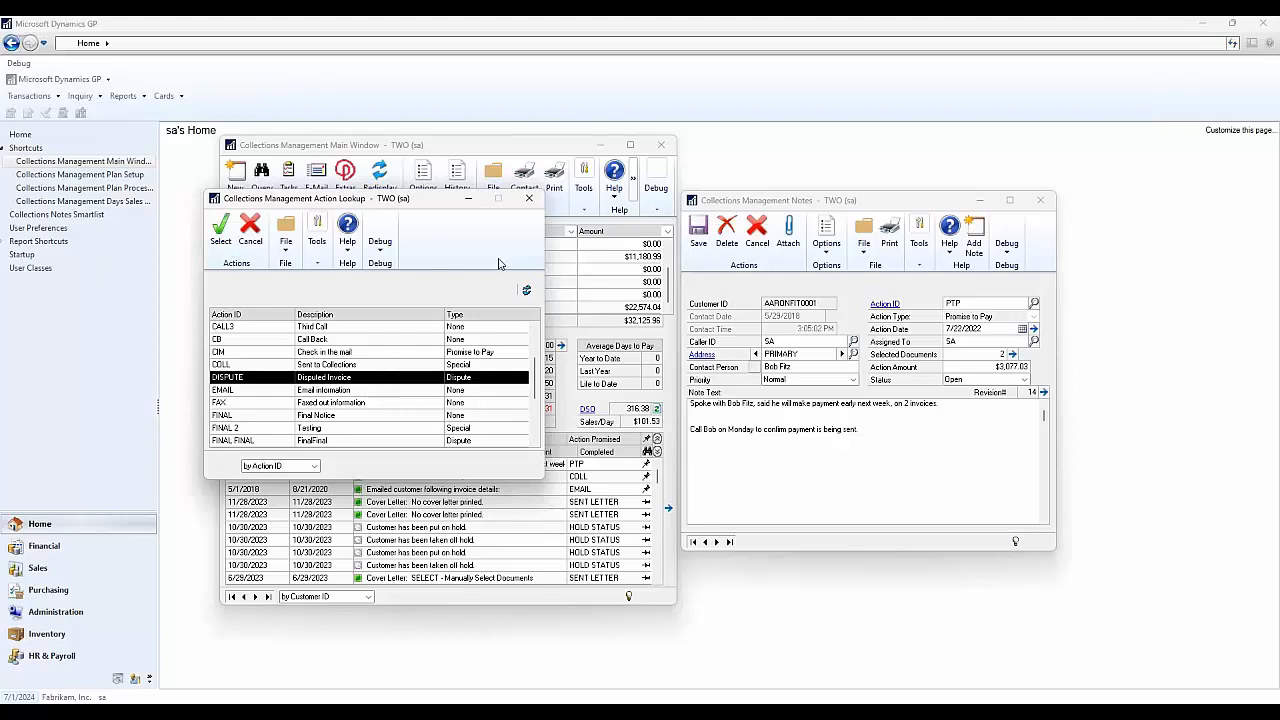
{"action": "left_click", "coordinate": [533, 206]}
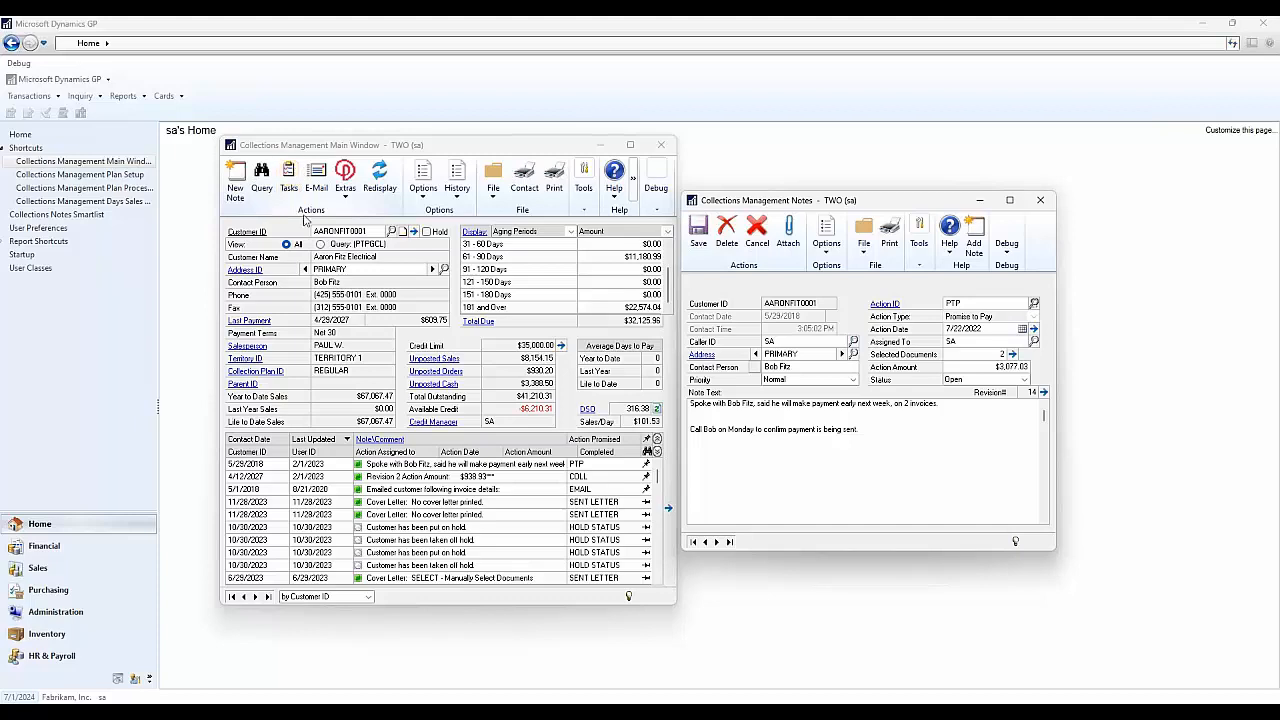
- Review the documents attached to the Promise to Pay note, then close the transaction note selection
{"action": "left_click", "coordinate": [1012, 355]}
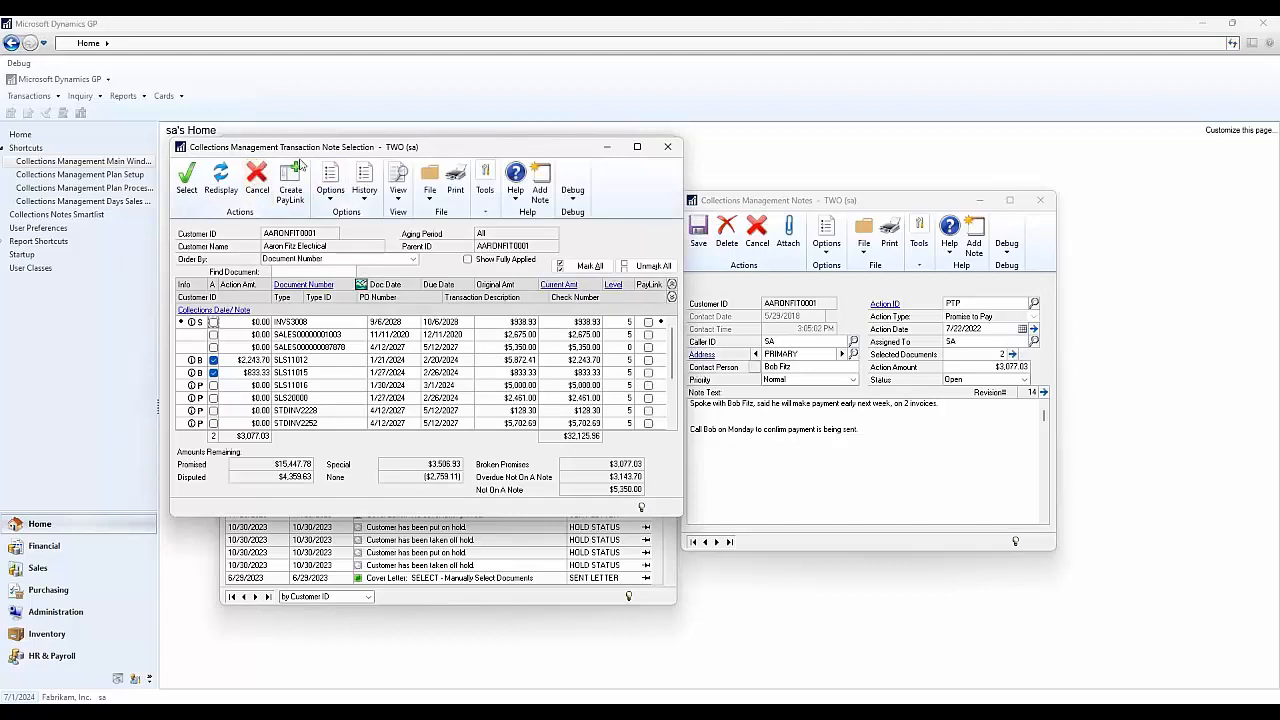
{"action": "scroll", "coordinate": [347, 374], "scroll_direction": "down", "scroll_amount": 2}
{"action": "scroll", "coordinate": [345, 385], "scroll_direction": "down", "scroll_amount": 1}
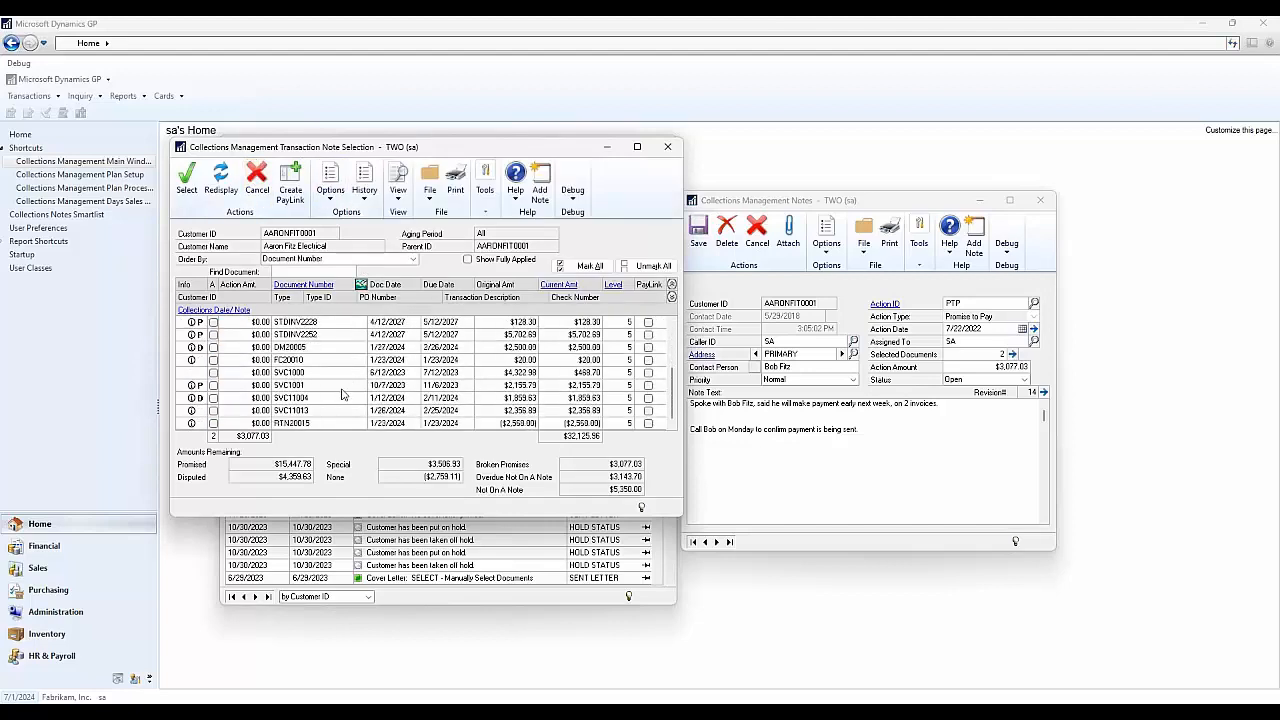
{"action": "scroll", "coordinate": [340, 398], "scroll_direction": "up", "scroll_amount": 3}
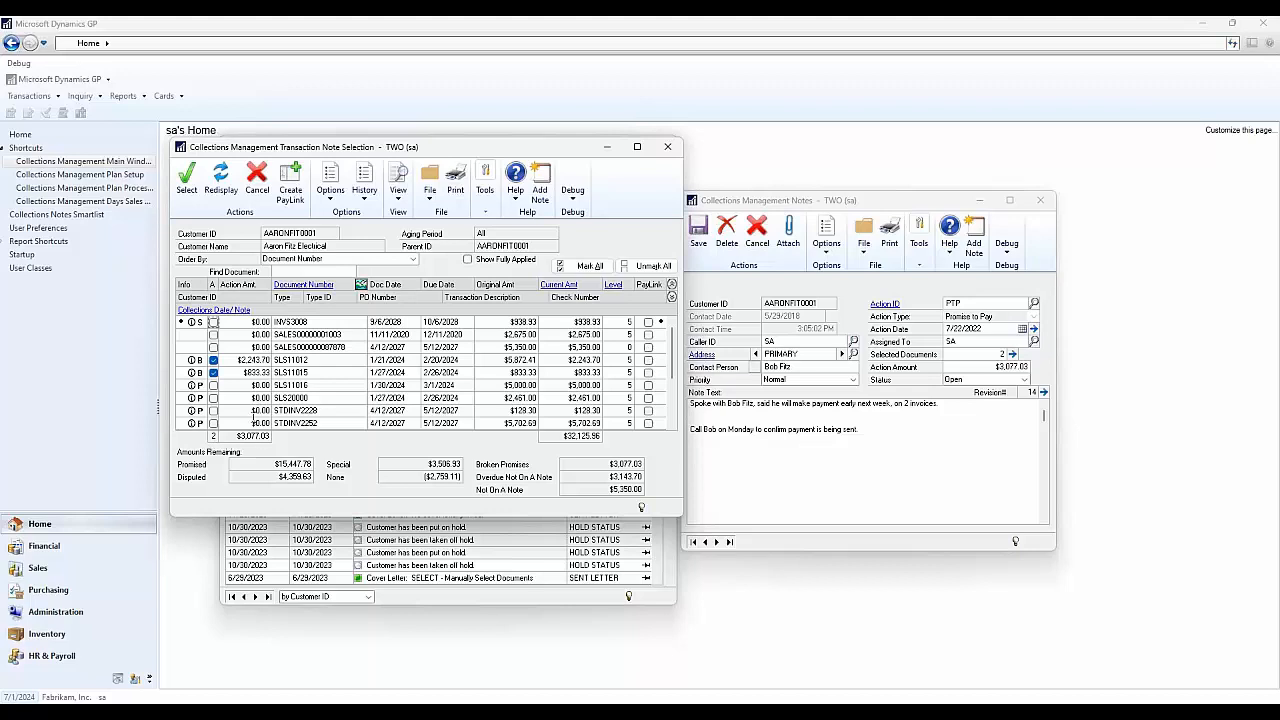
{"action": "left_click", "coordinate": [668, 147]}
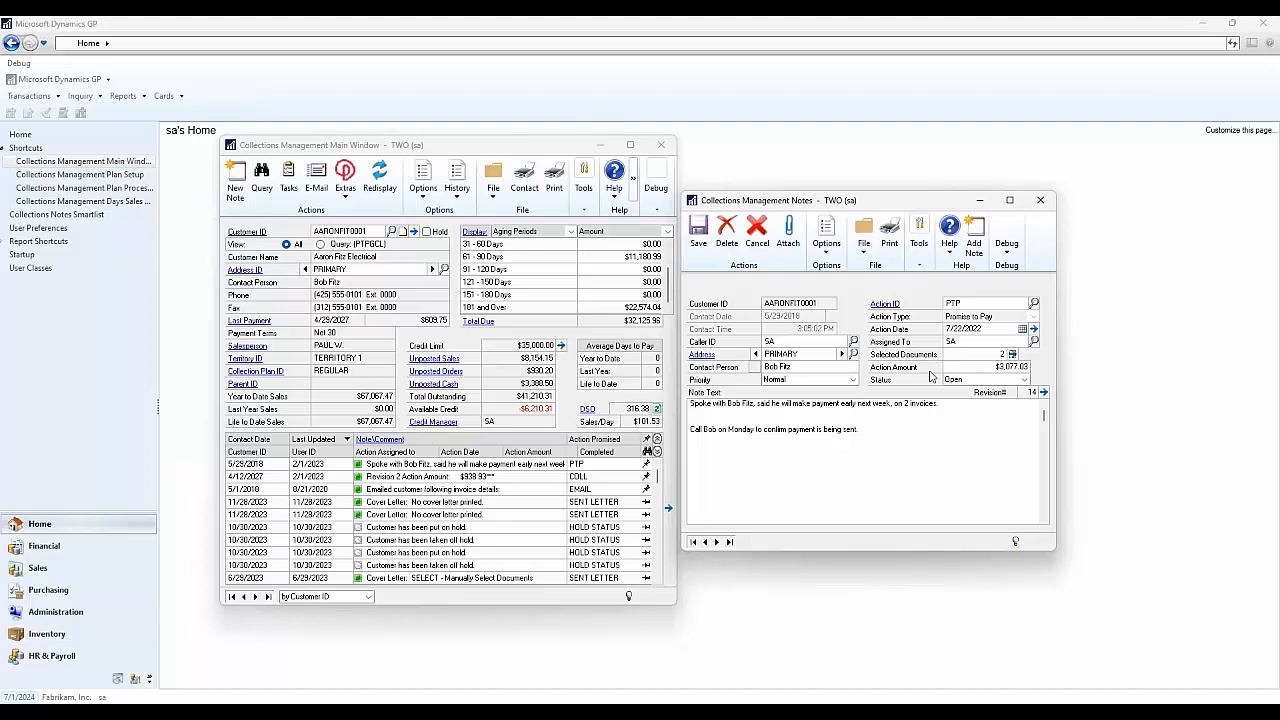
- Close the collection note and open the Collections Management Task List
{"action": "left_click", "coordinate": [1040, 200]}
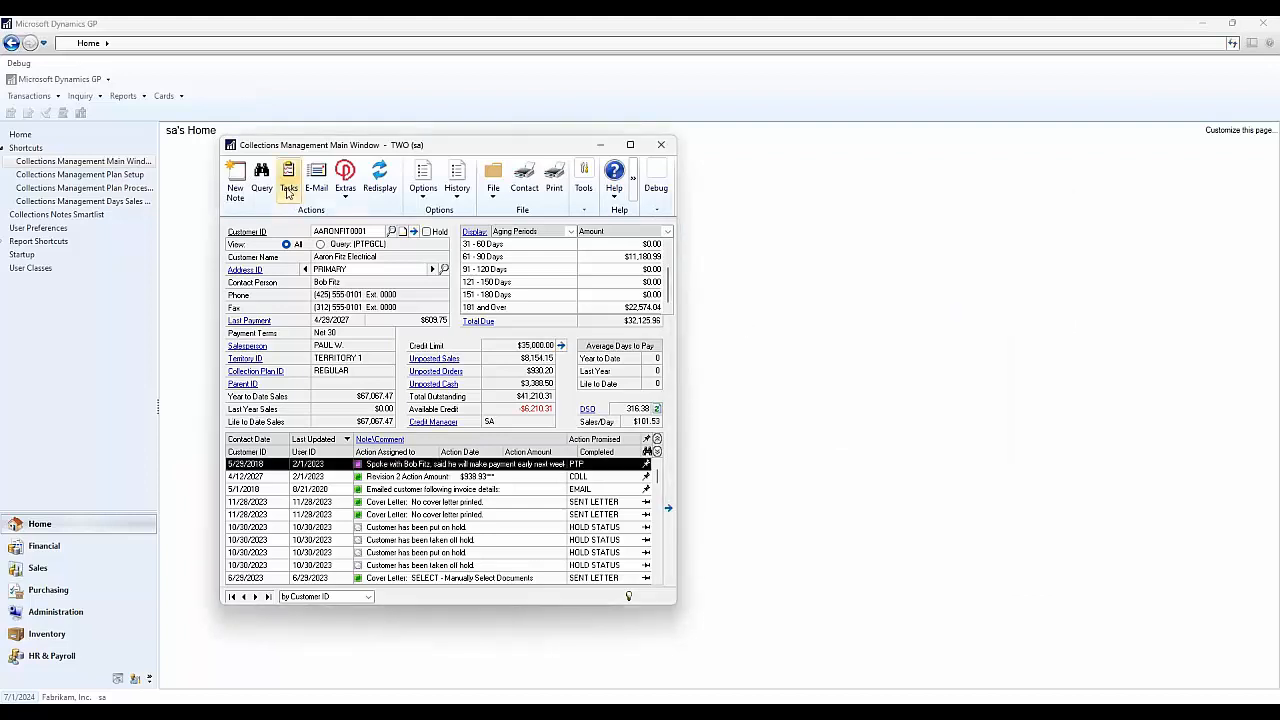
{"action": "left_click", "coordinate": [287, 190]}
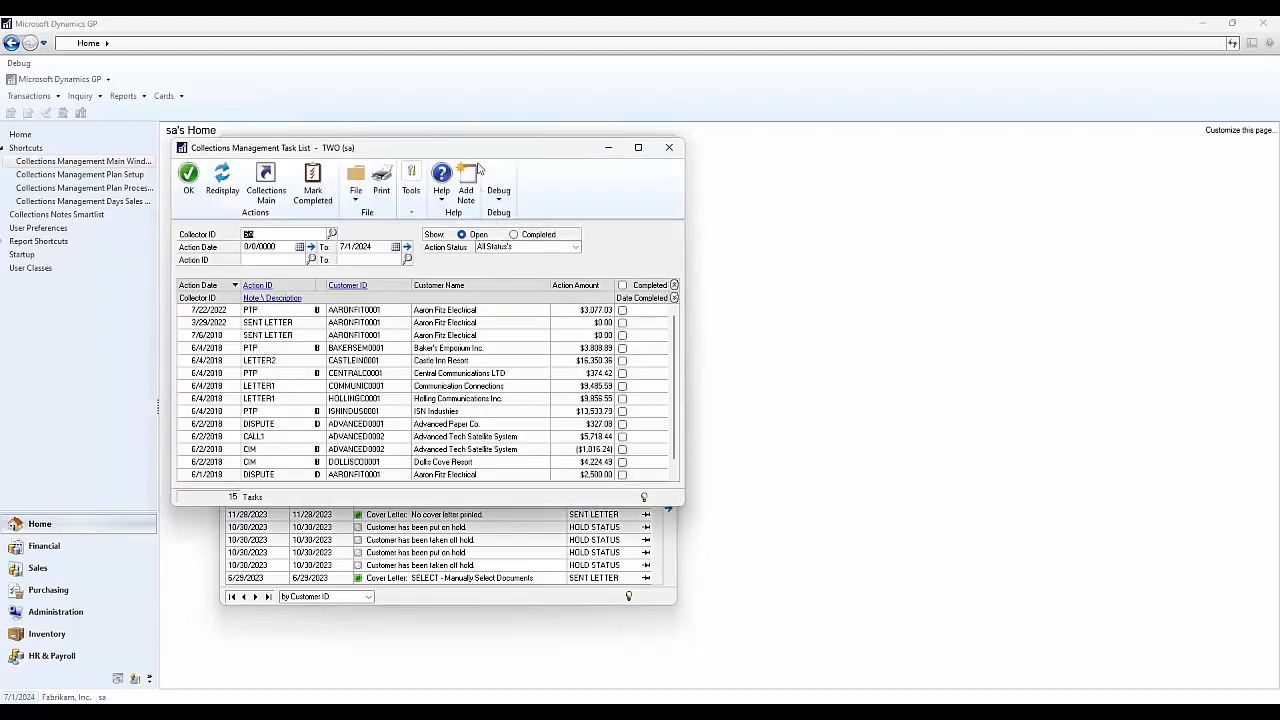
{"action": "left_click_drag", "start_coordinate": [468, 152], "coordinate": [494, 146]}
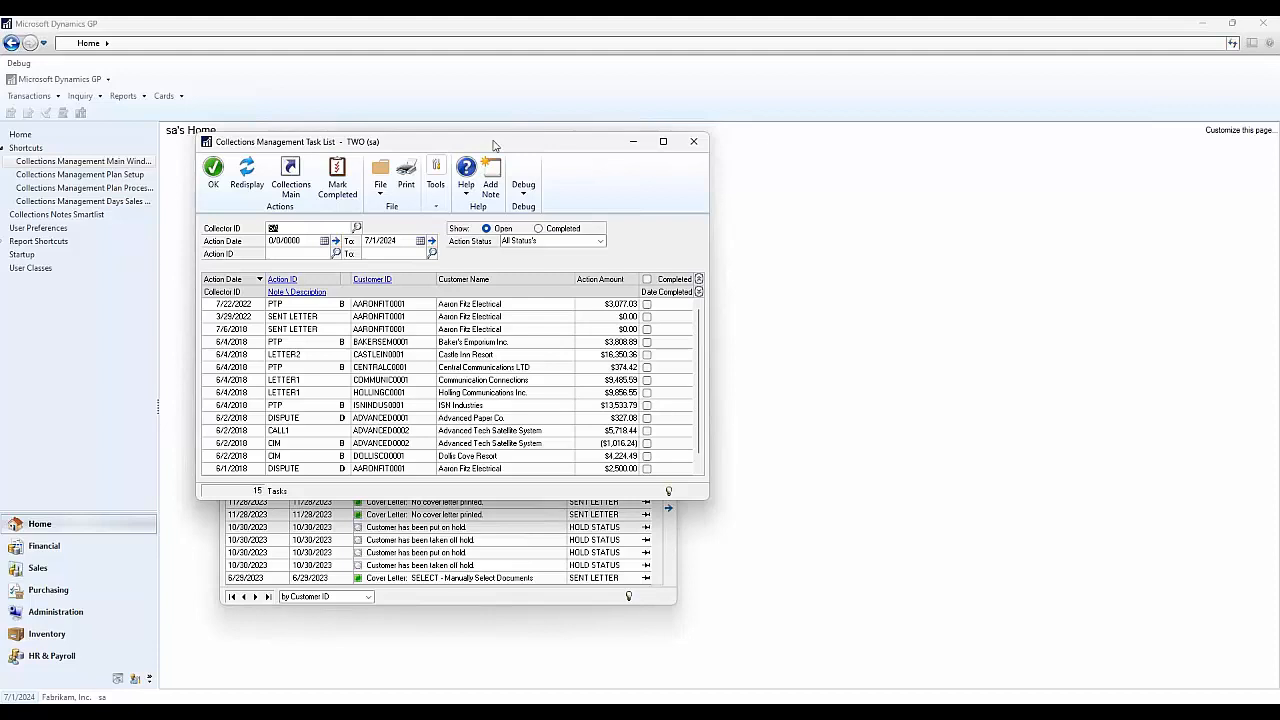
- Set the task list's Collector ID to SA, showing its 15 open tasks
{"action": "left_click", "coordinate": [358, 229]}
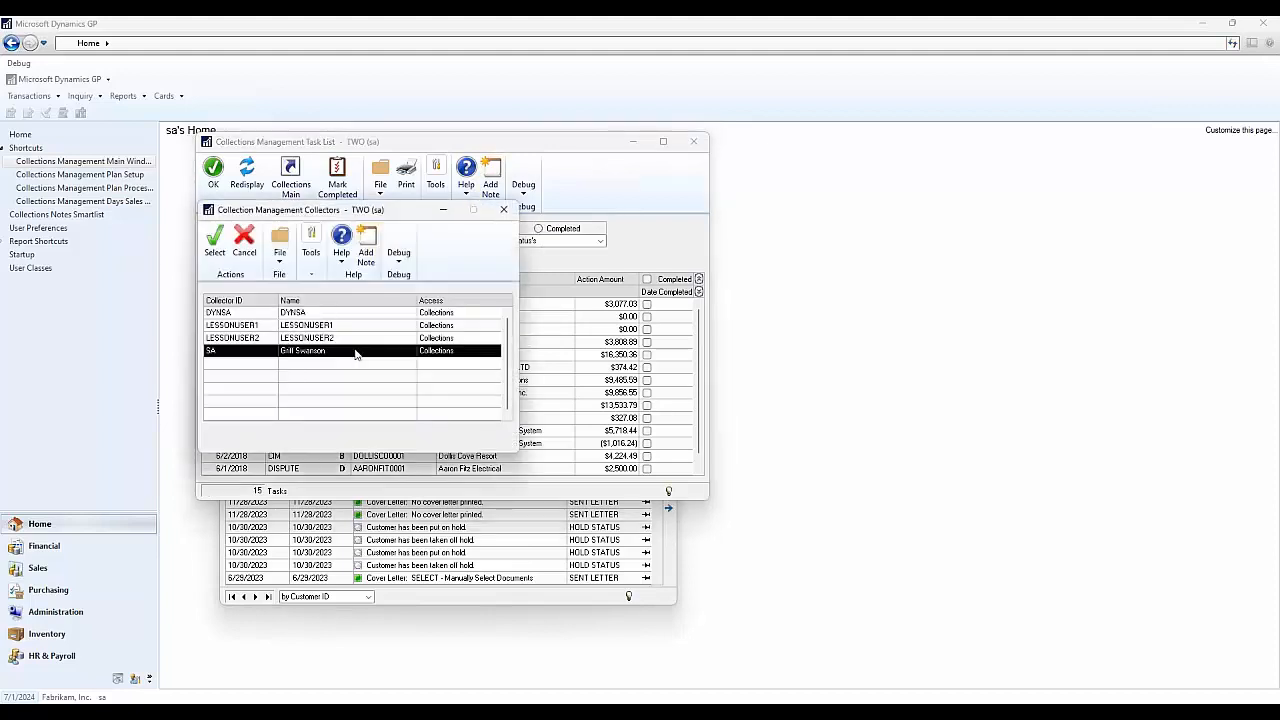
{"action": "left_click", "coordinate": [325, 313]}
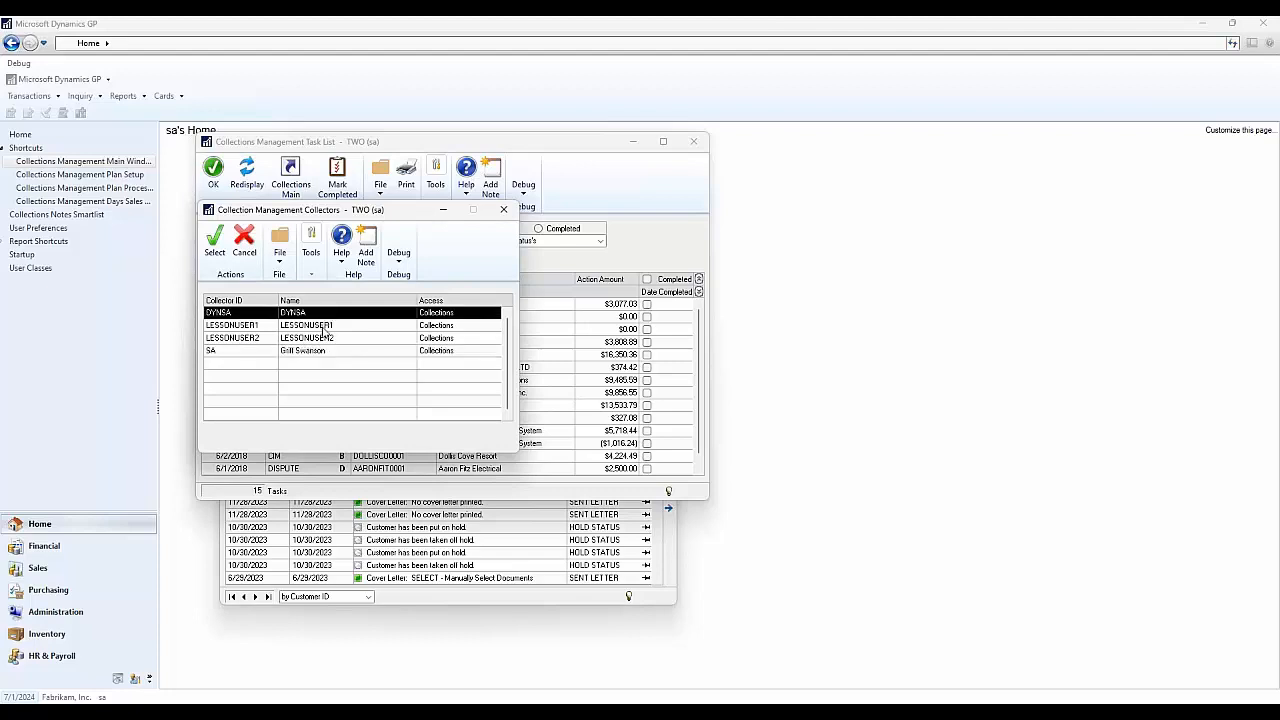
{"action": "left_click_drag", "start_coordinate": [323, 330], "coordinate": [323, 355]}
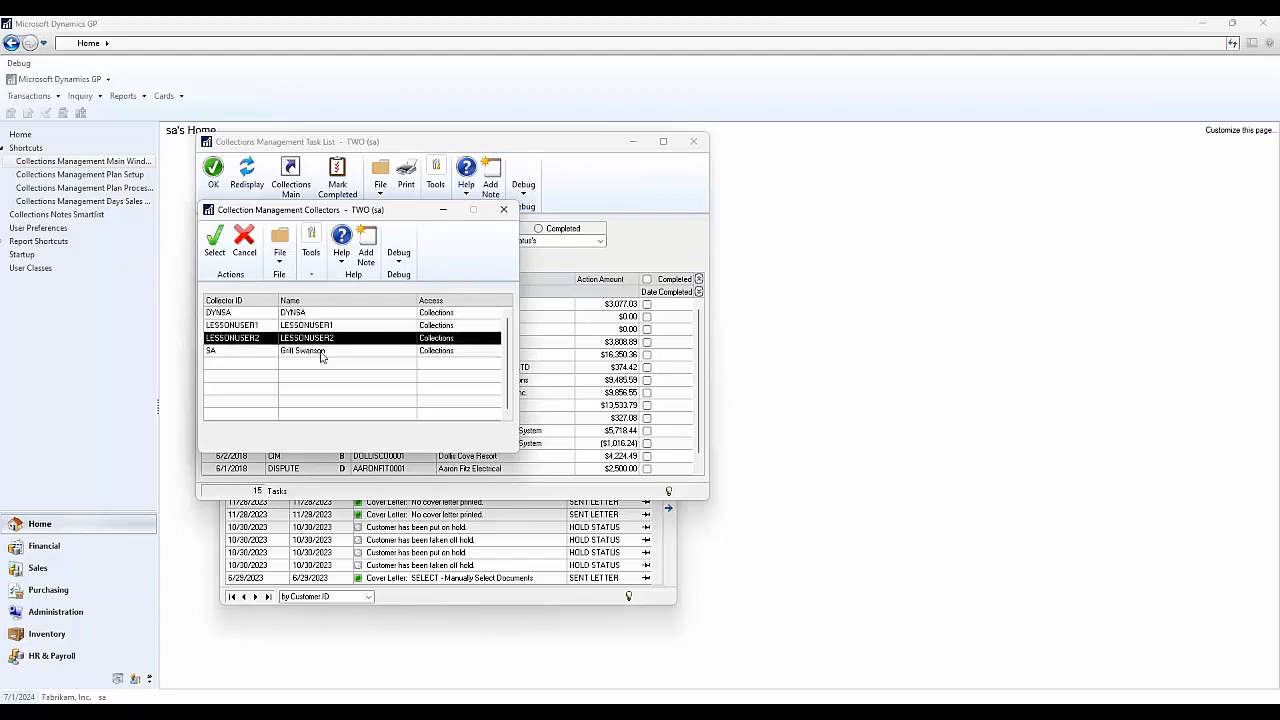
{"action": "left_click", "coordinate": [504, 210]}
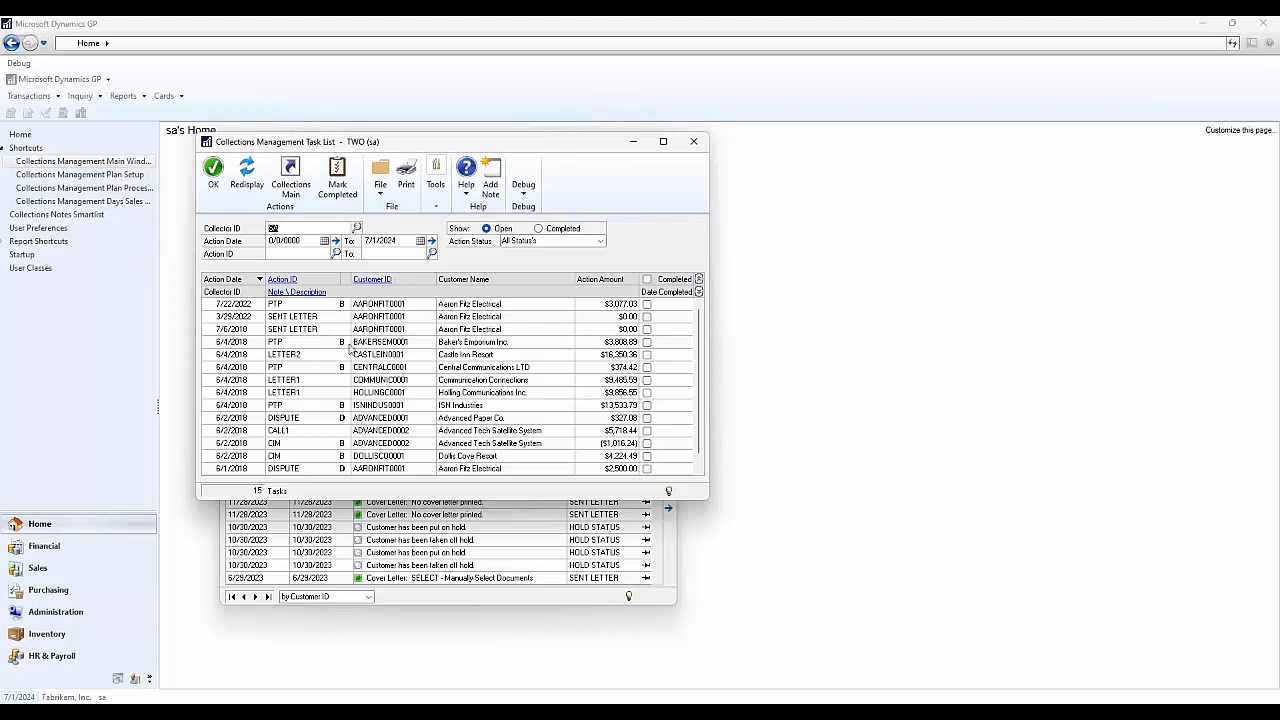
{"action": "left_click", "coordinate": [222, 310]}
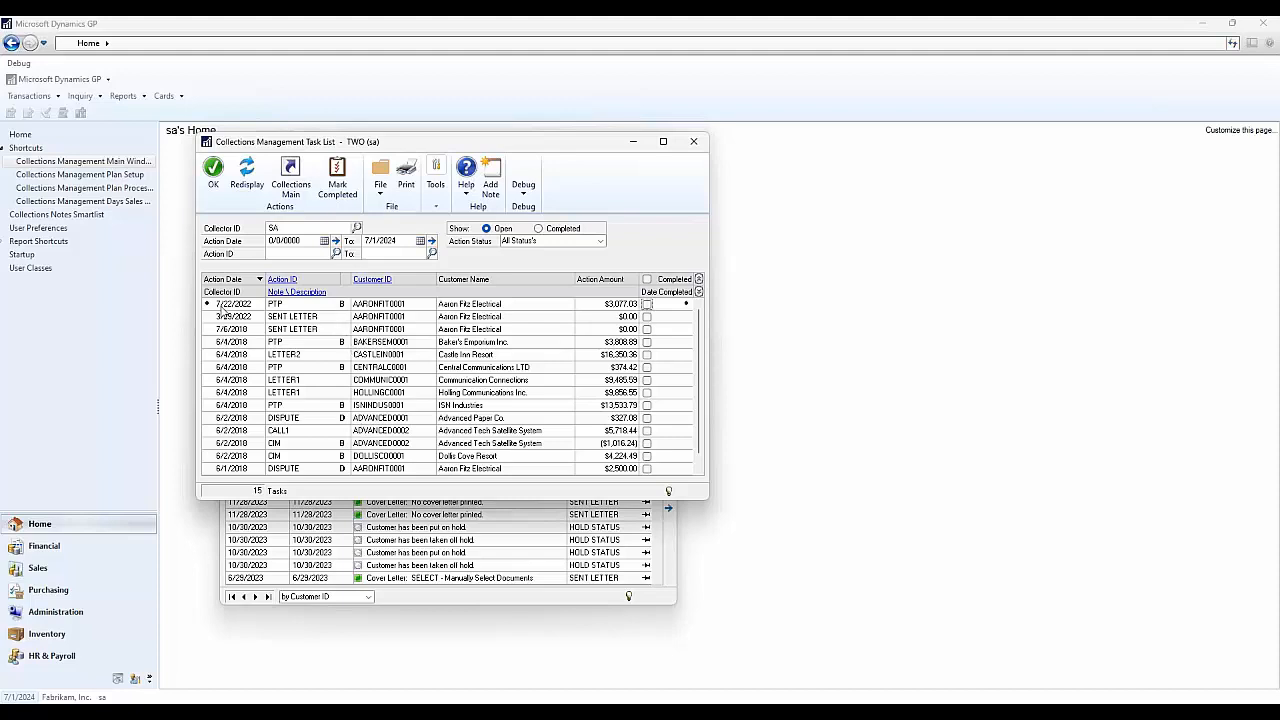
{"action": "double_click", "coordinate": [310, 299]}
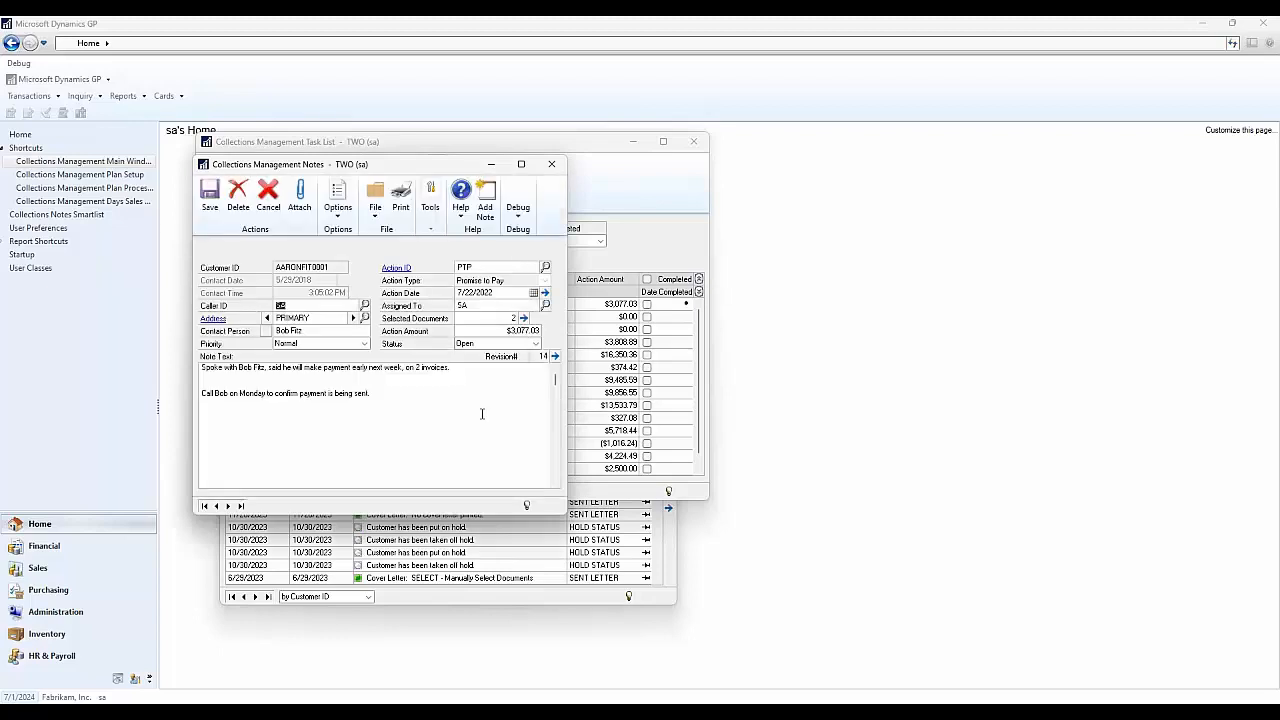
{"action": "left_click", "coordinate": [551, 164]}
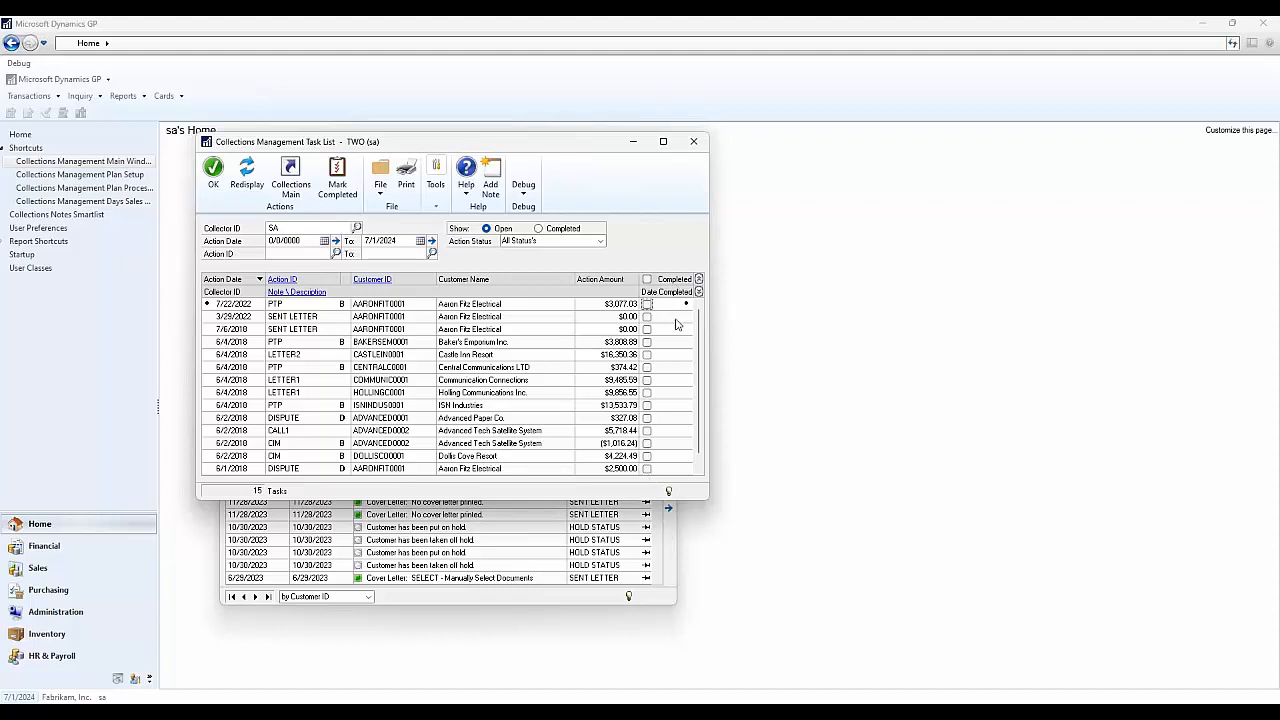
{"action": "left_click", "coordinate": [565, 229]}
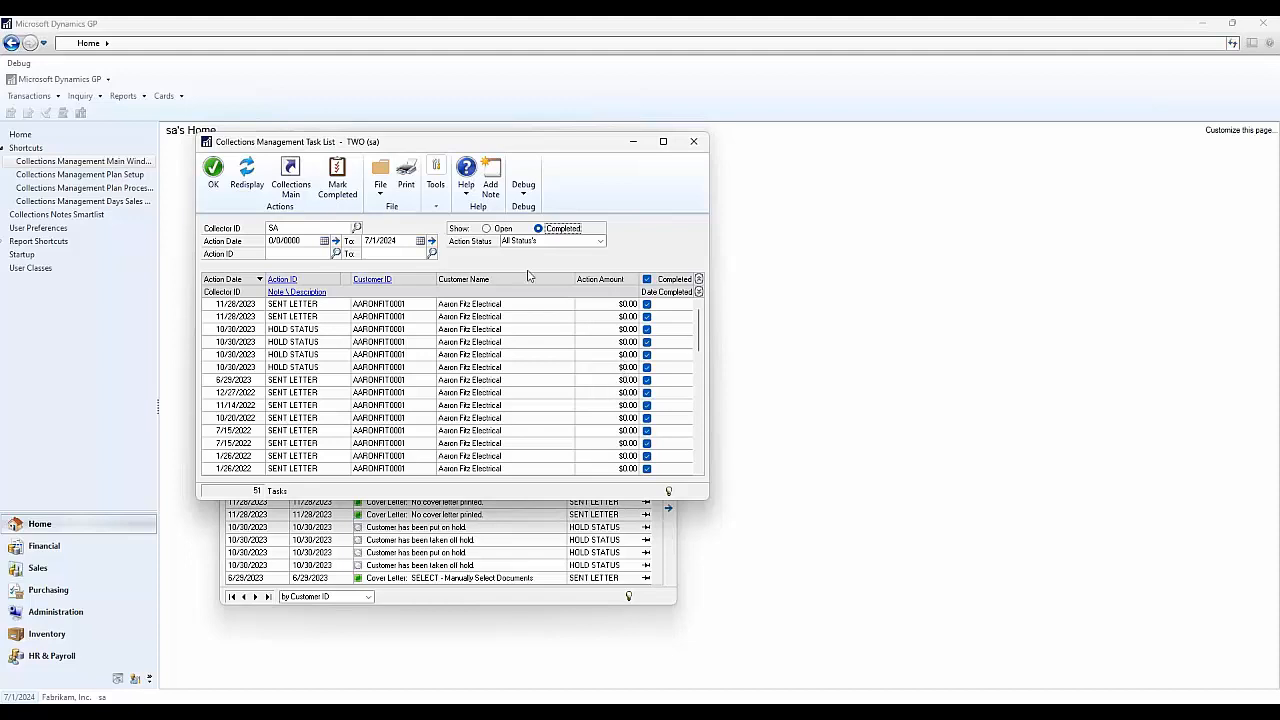
{"action": "left_click", "coordinate": [503, 230]}
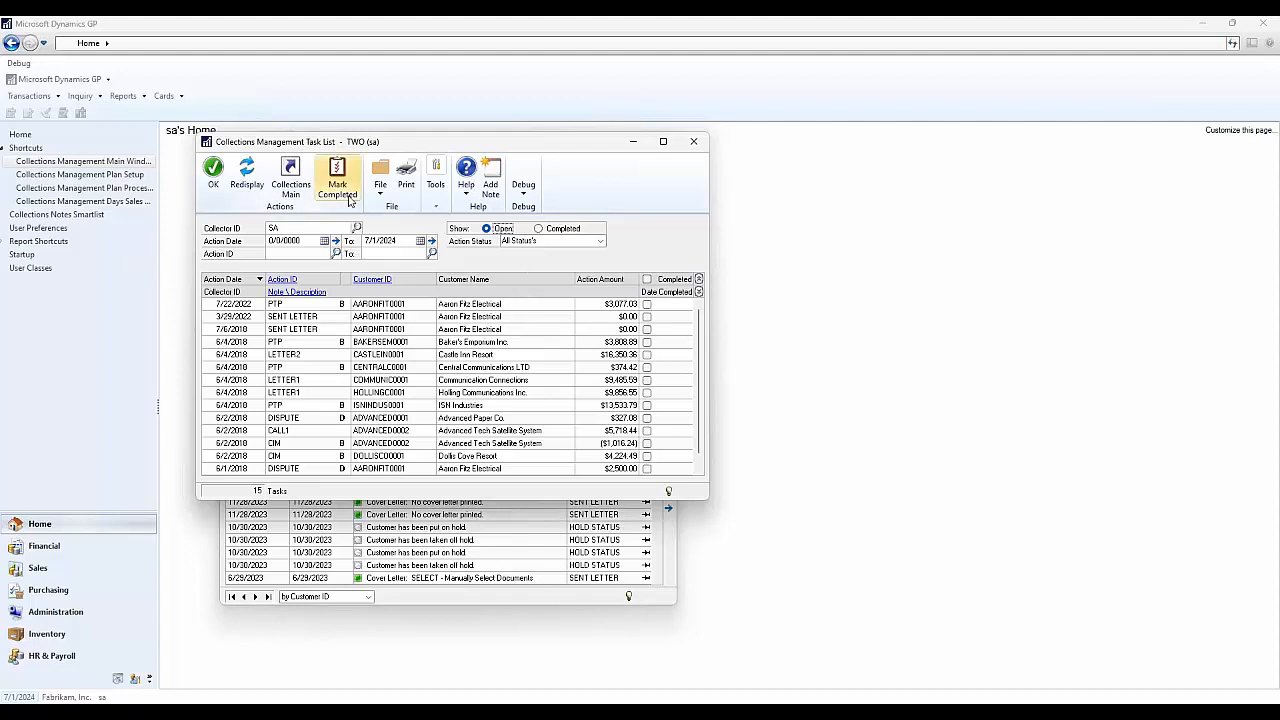
- Start Mark Completed twice and decline both prompts, leaving paid-invoice notes unchanged
{"action": "left_click", "coordinate": [348, 200]}
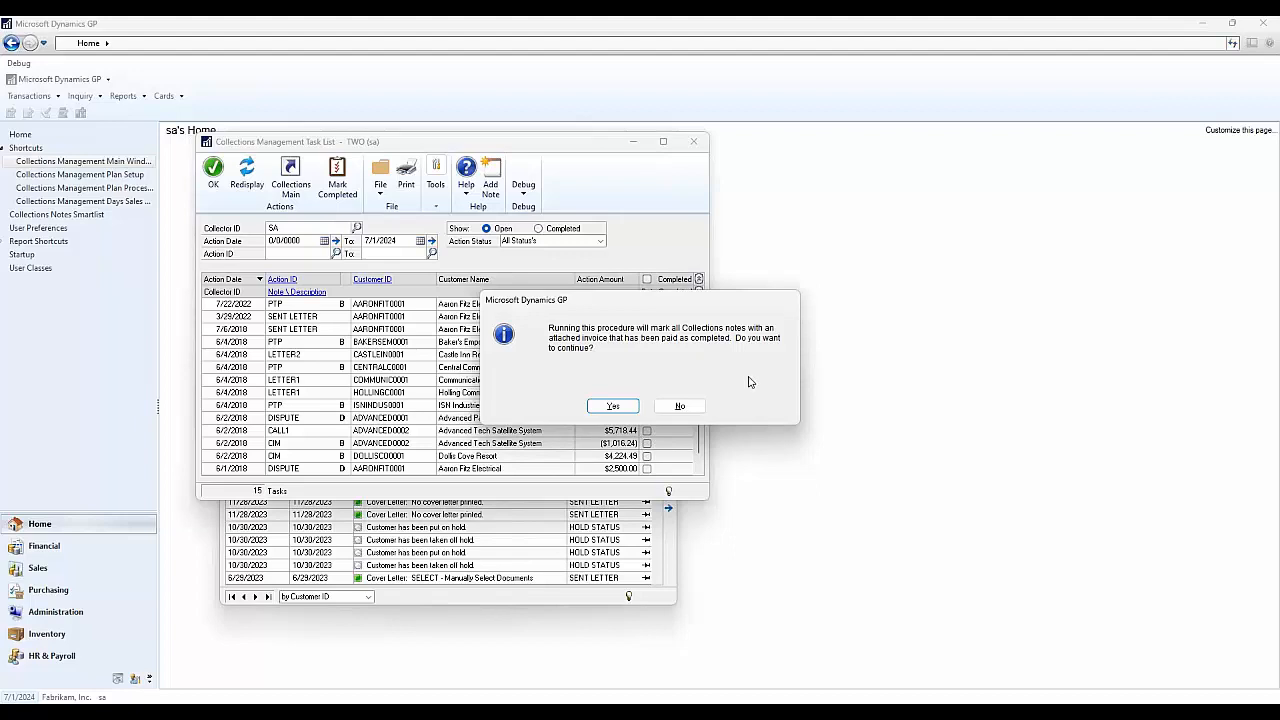
{"action": "left_click", "coordinate": [684, 405]}
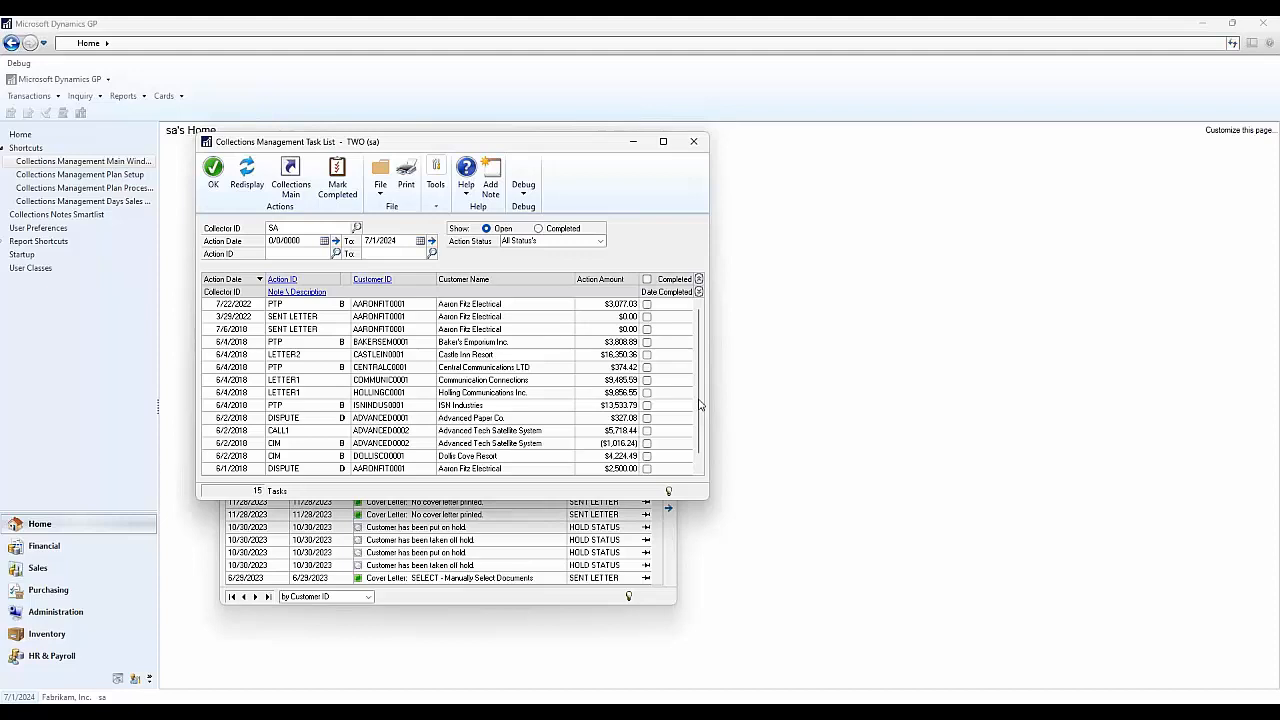
{"action": "left_click", "coordinate": [337, 180]}
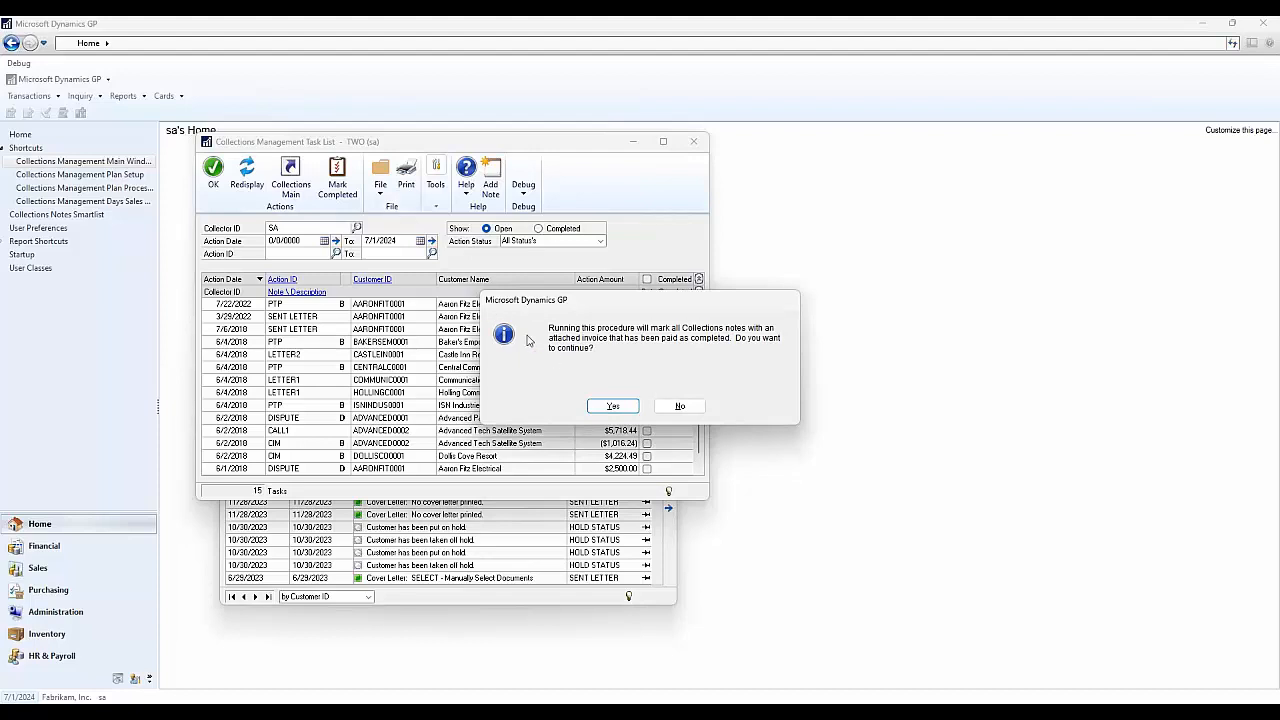
{"action": "left_click", "coordinate": [680, 406]}
- Close the task list and open a Standard Build Query window positioned lower on screen
{"action": "left_click", "coordinate": [693, 141]}
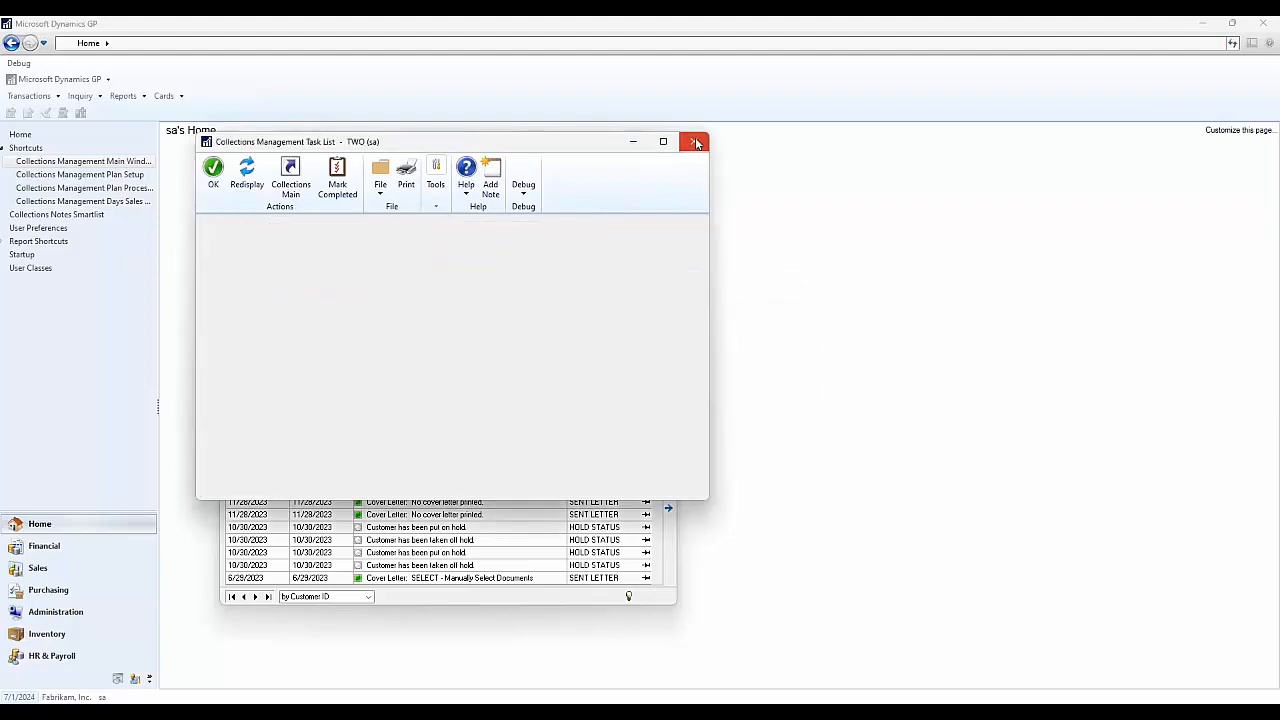
{"action": "left_click", "coordinate": [262, 177]}
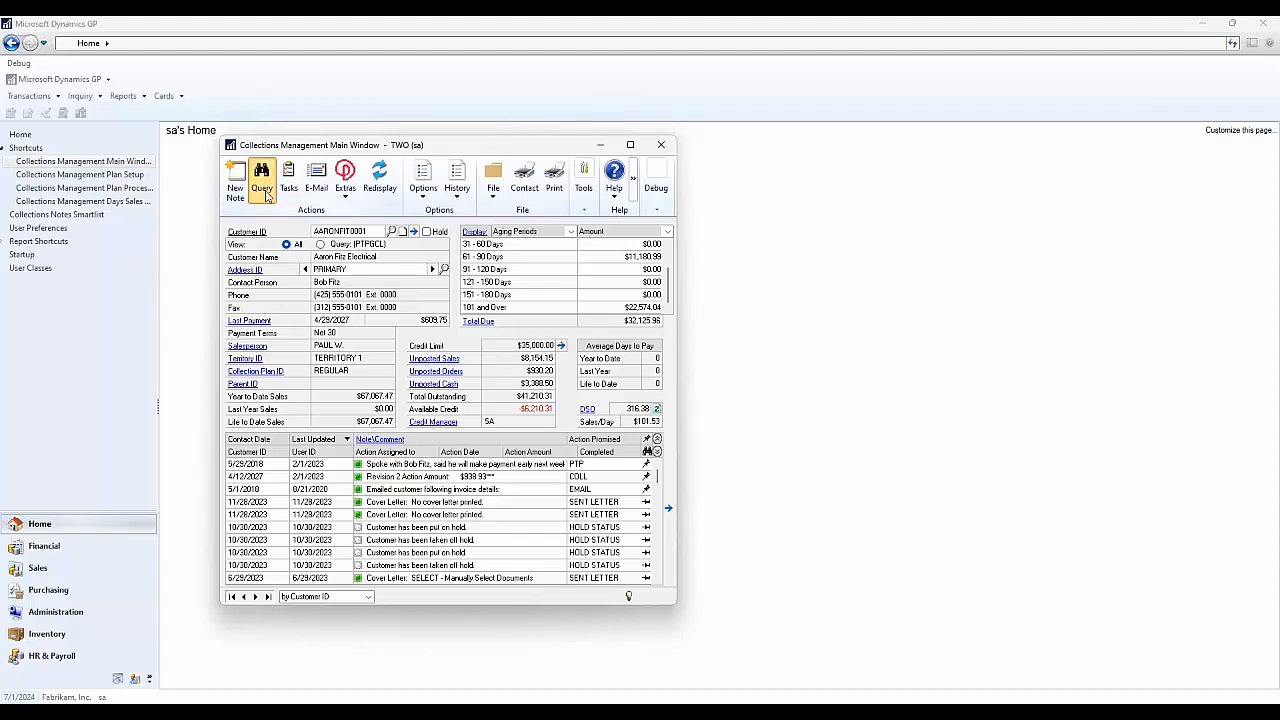
{"action": "left_click_drag", "start_coordinate": [418, 170], "coordinate": [467, 236]}
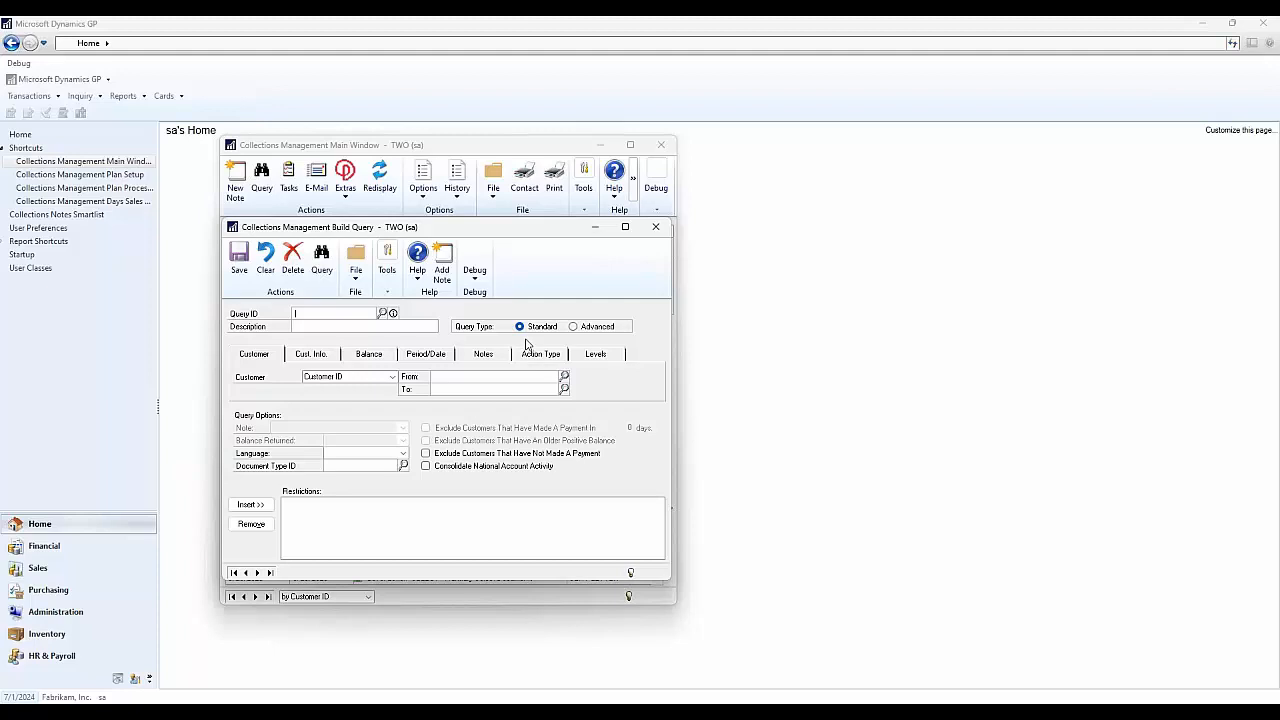
{"action": "left_click", "coordinate": [574, 327]}
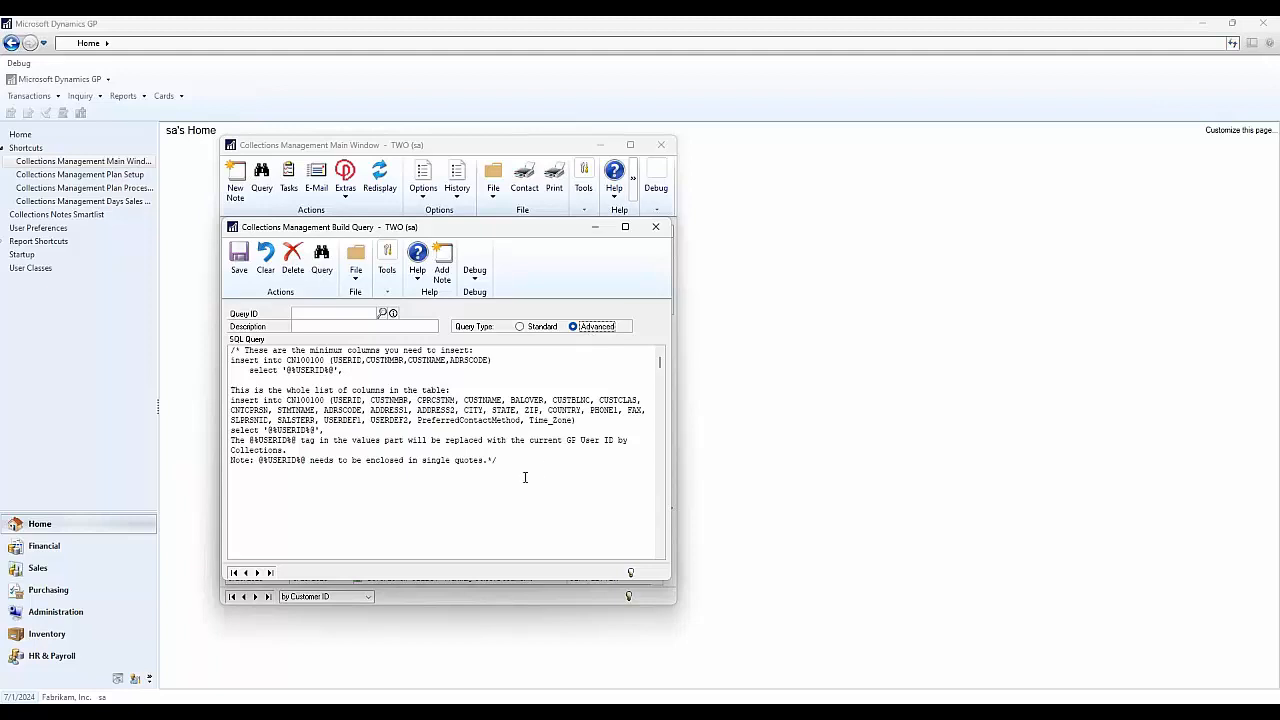
{"action": "left_click", "coordinate": [535, 327]}
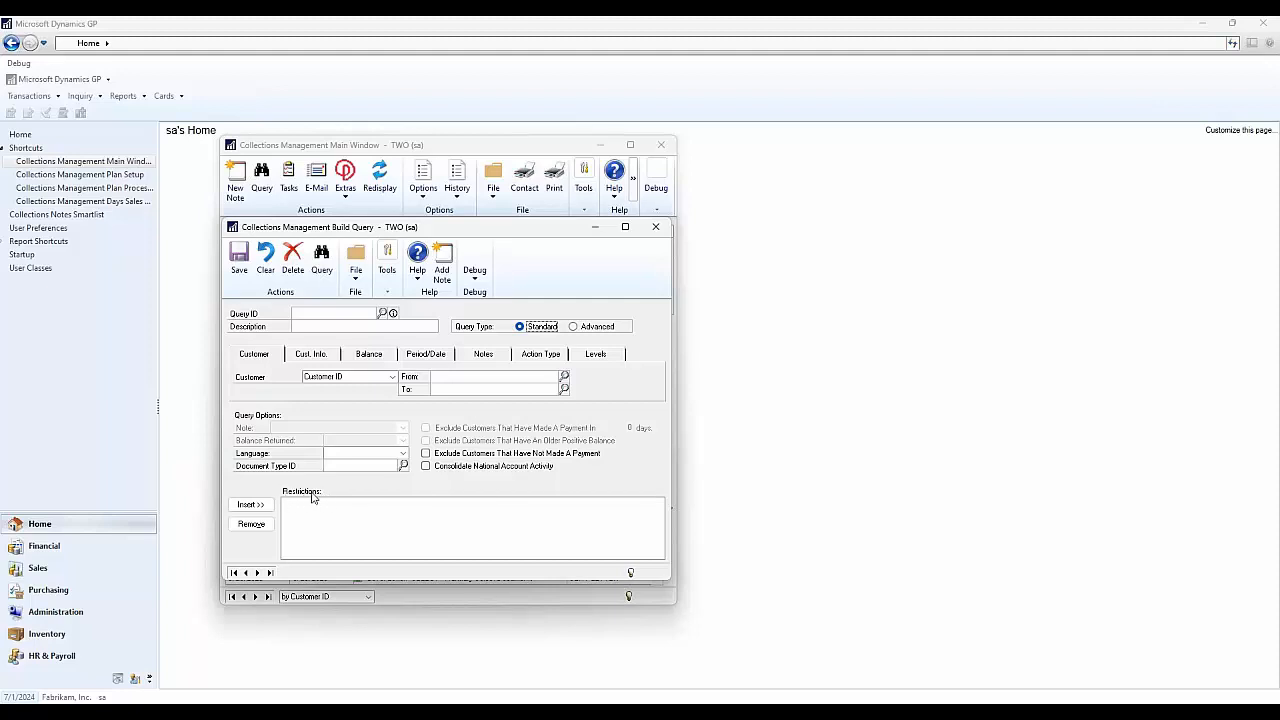
- Browse the Customer, Customer Information, Balance and Period/Date criteria field lists
{"action": "left_click", "coordinate": [352, 378]}
{"action": "left_click", "coordinate": [378, 378]}
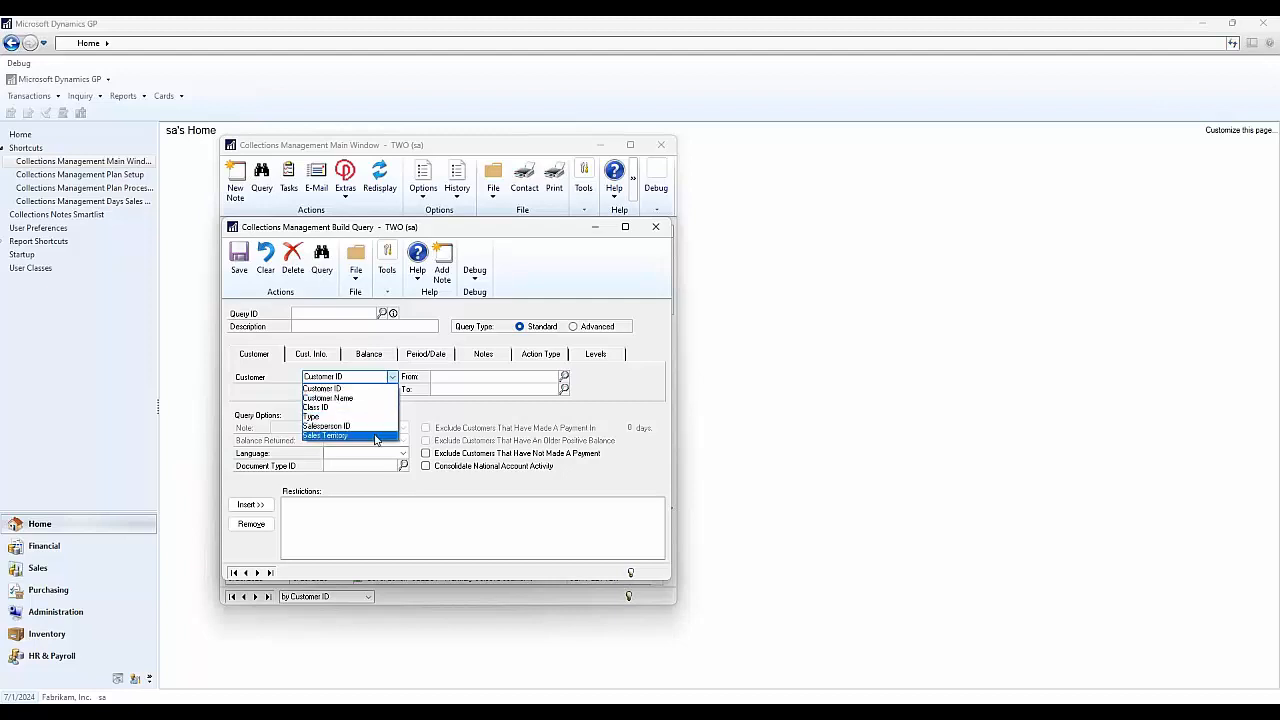
{"action": "left_click", "coordinate": [320, 355]}
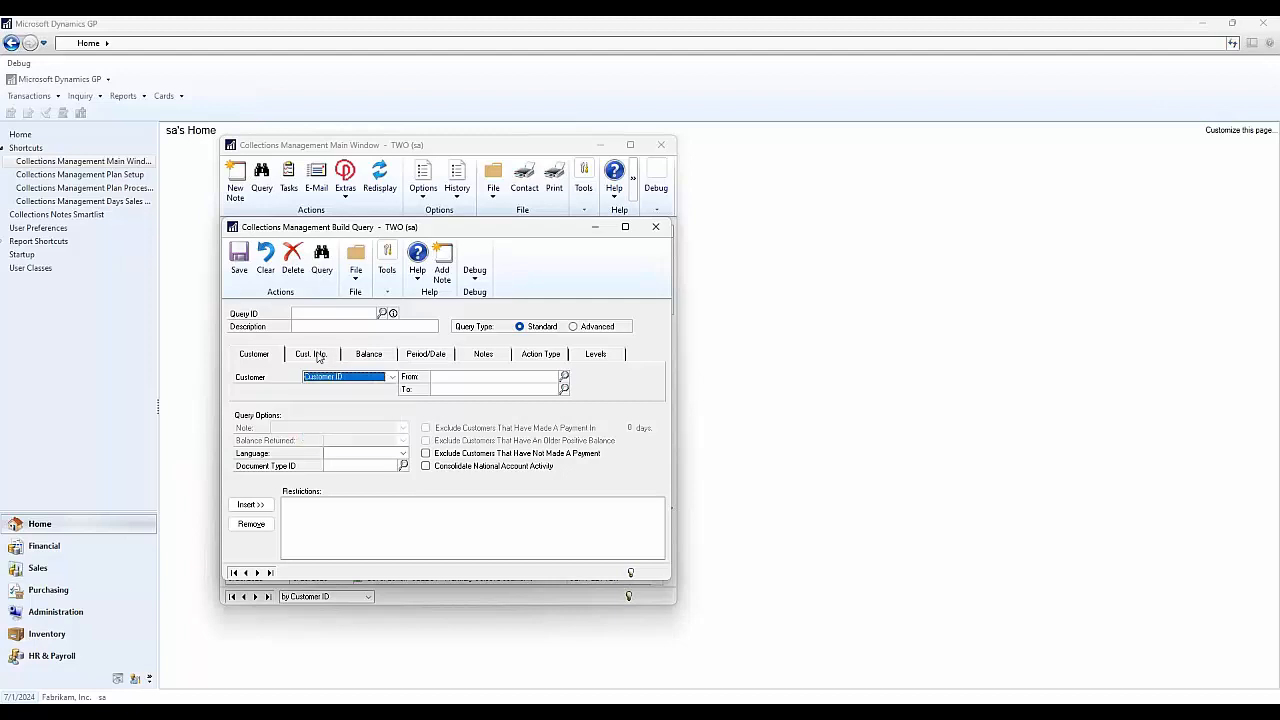
{"action": "left_click", "coordinate": [366, 378]}
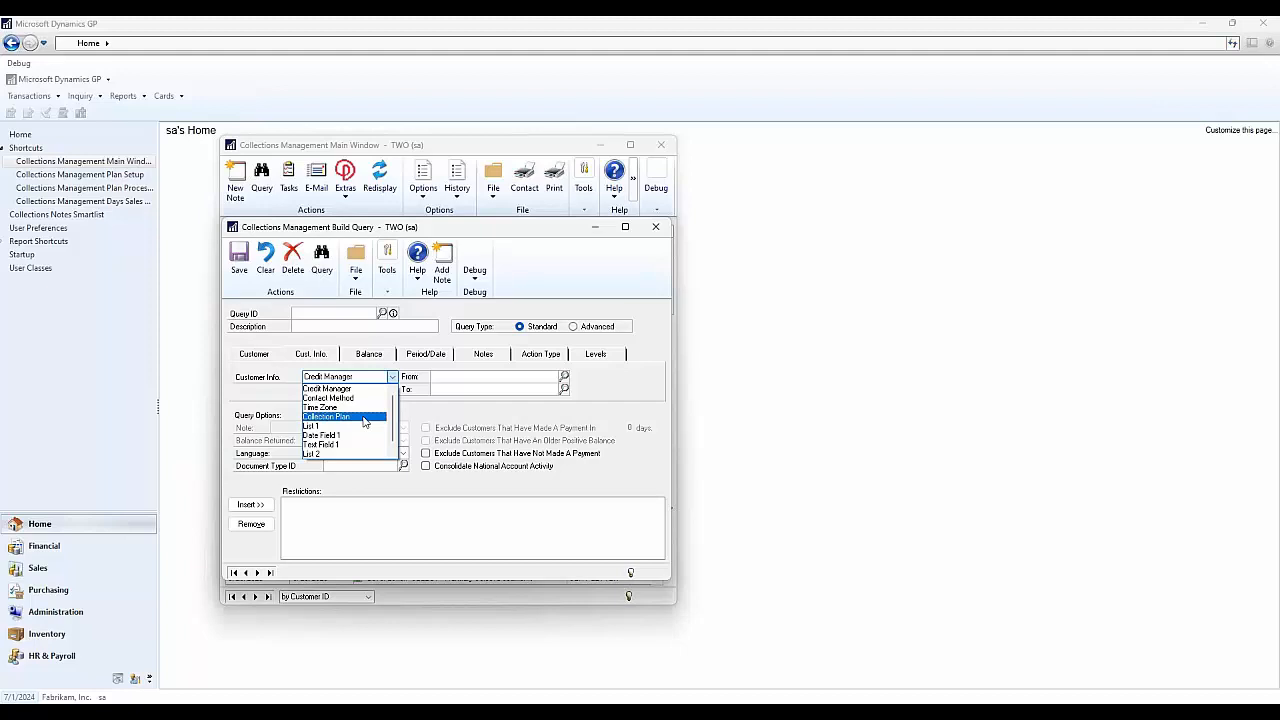
{"action": "left_click", "coordinate": [376, 356]}
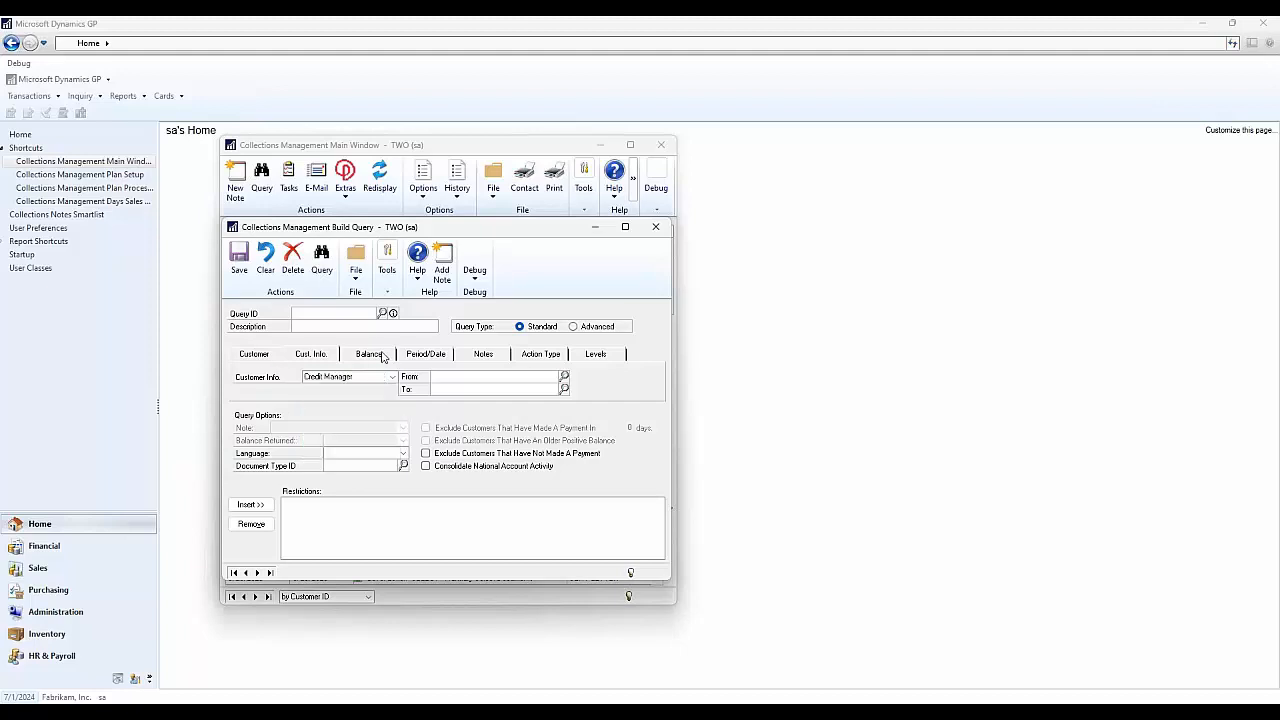
{"action": "left_click", "coordinate": [378, 356]}
{"action": "left_click", "coordinate": [378, 379]}
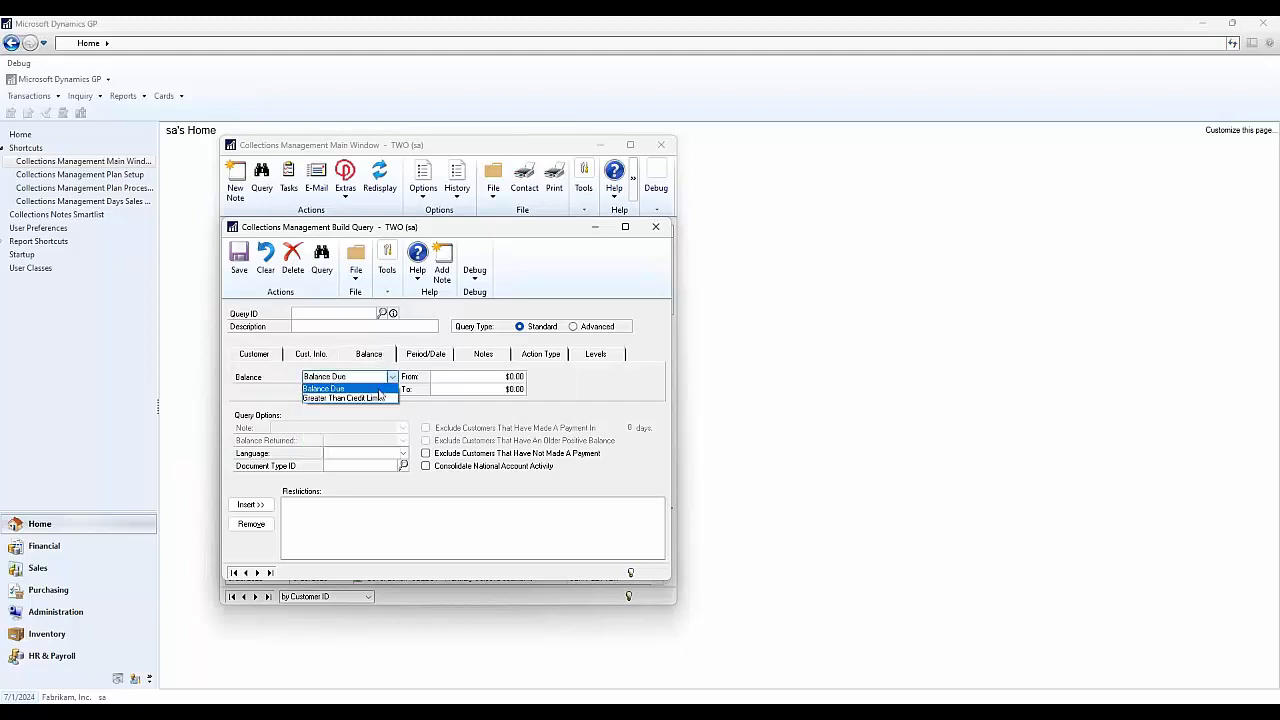
{"action": "left_click", "coordinate": [447, 357]}
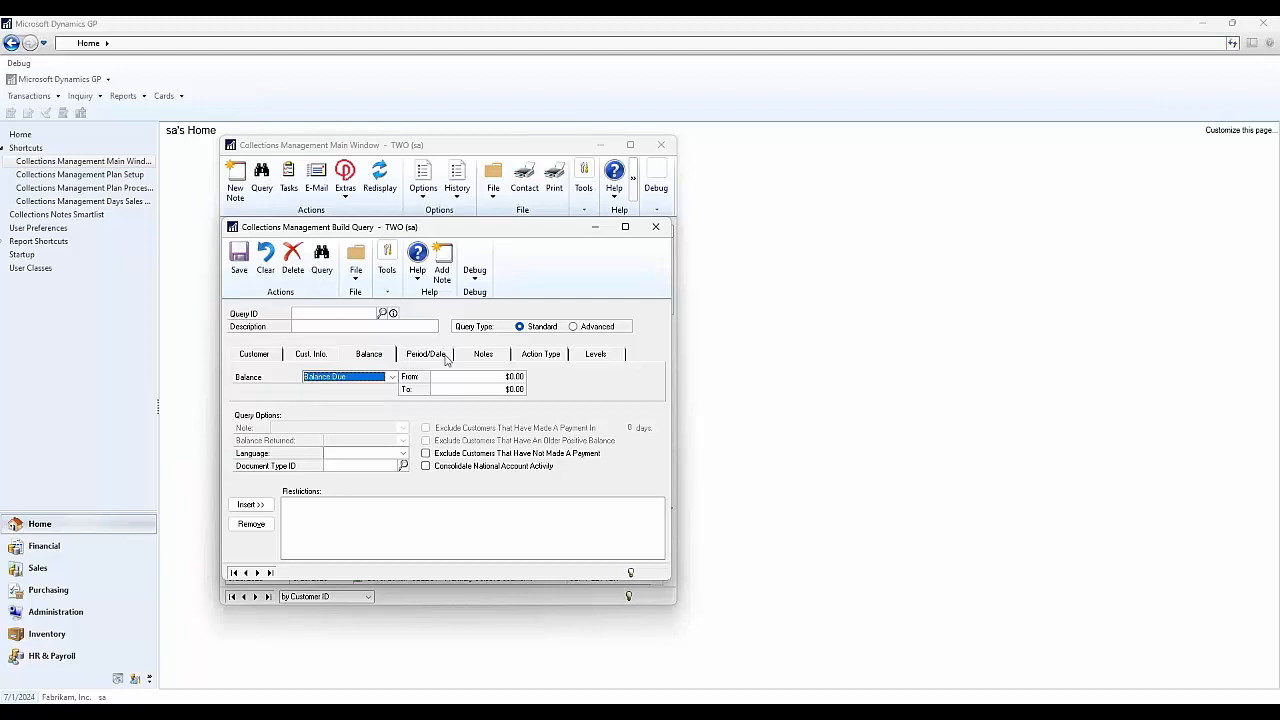
{"action": "left_click", "coordinate": [447, 357]}
{"action": "left_click", "coordinate": [392, 378]}
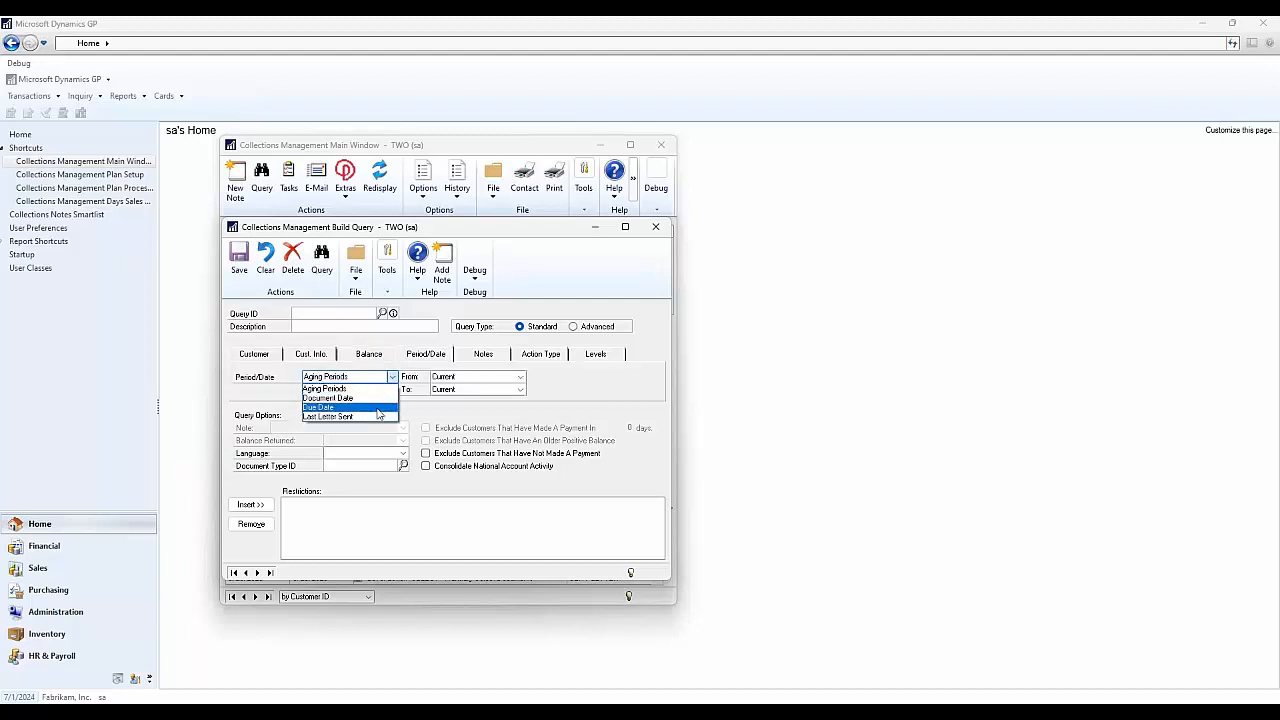
- Review the Notes, Action Type and Levels criteria, then return to the Customer criteria
{"action": "left_click", "coordinate": [485, 357]}
{"action": "left_click", "coordinate": [485, 357]}
{"action": "left_click", "coordinate": [392, 377]}
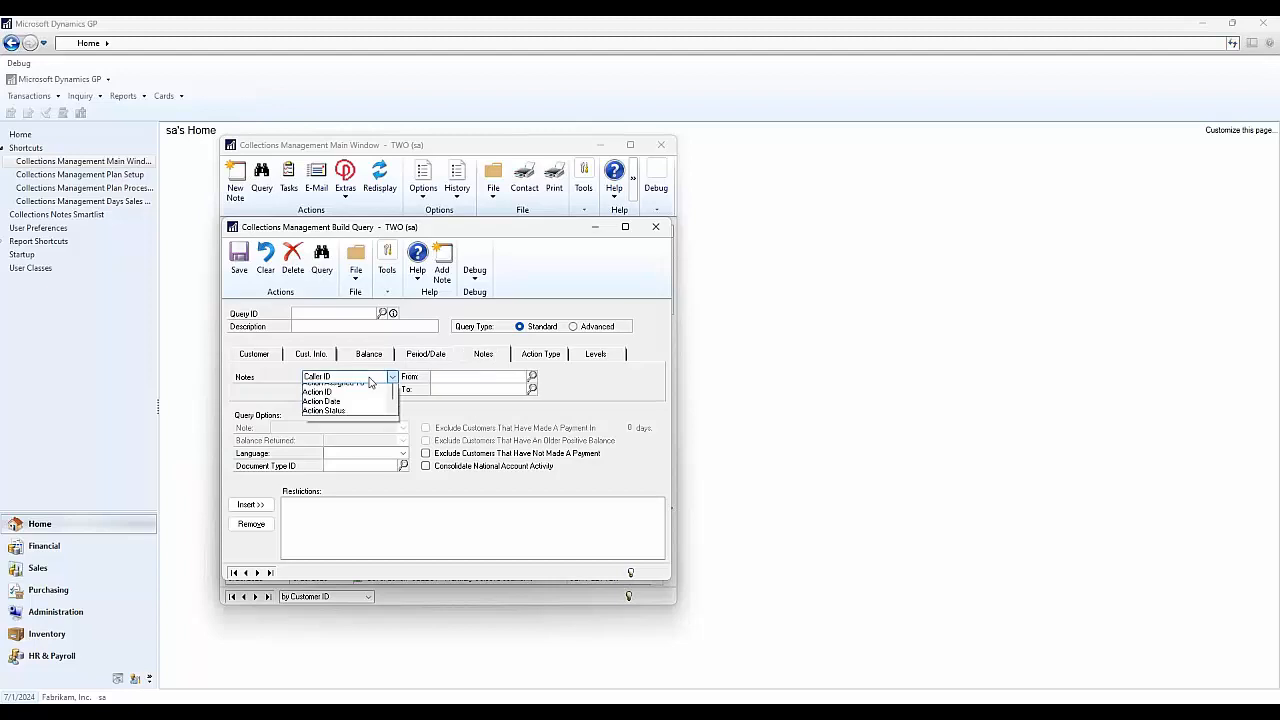
{"action": "left_click", "coordinate": [545, 356]}
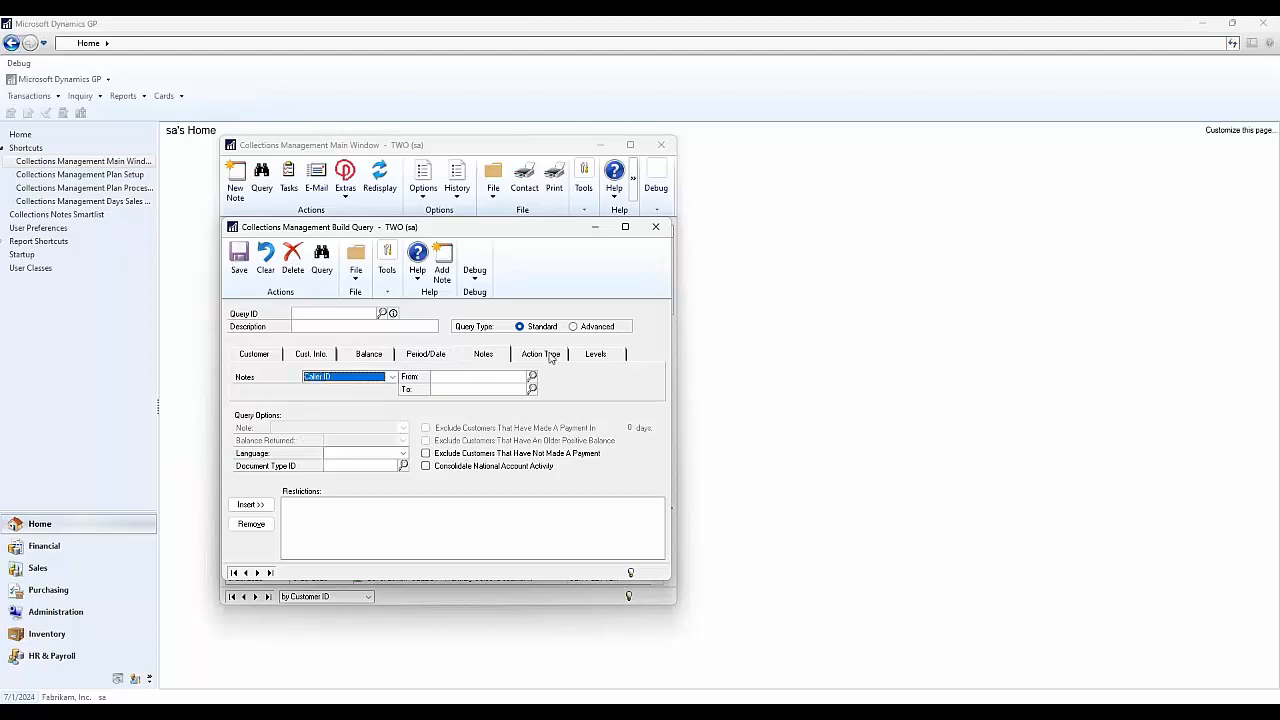
{"action": "left_click", "coordinate": [545, 356]}
{"action": "left_click", "coordinate": [364, 378]}
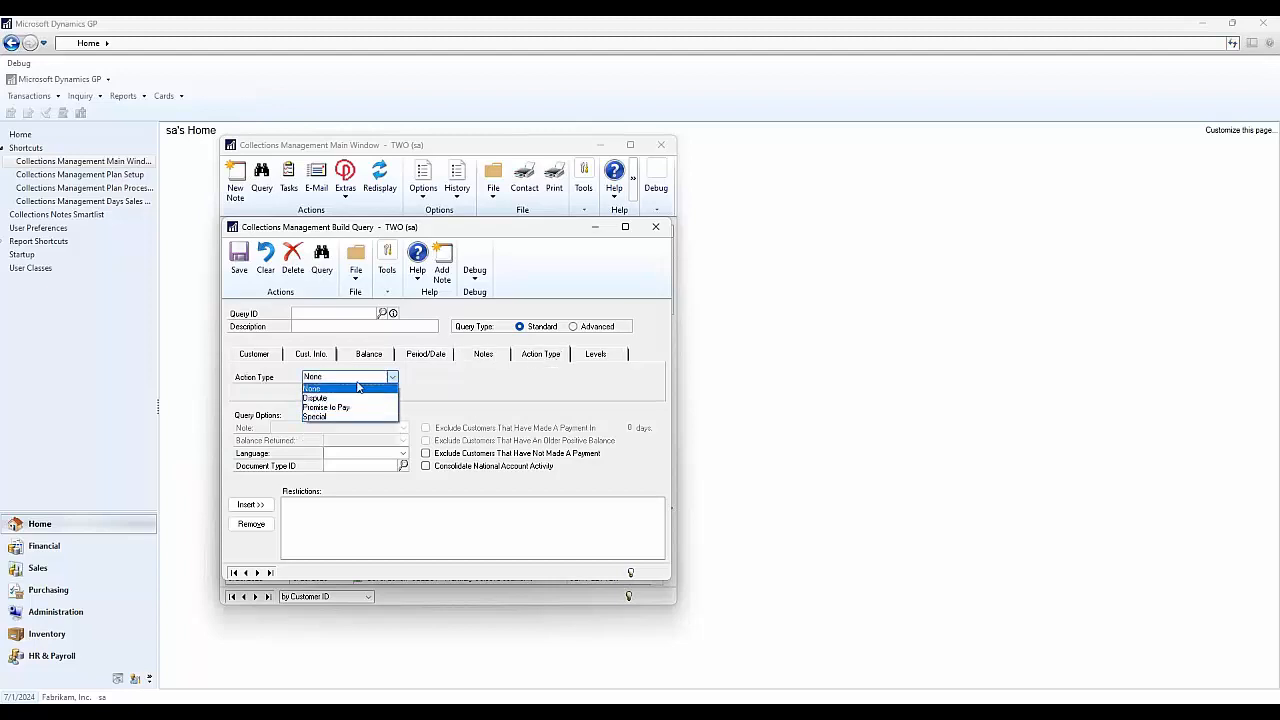
{"action": "left_click", "coordinate": [603, 360]}
{"action": "left_click", "coordinate": [603, 360]}
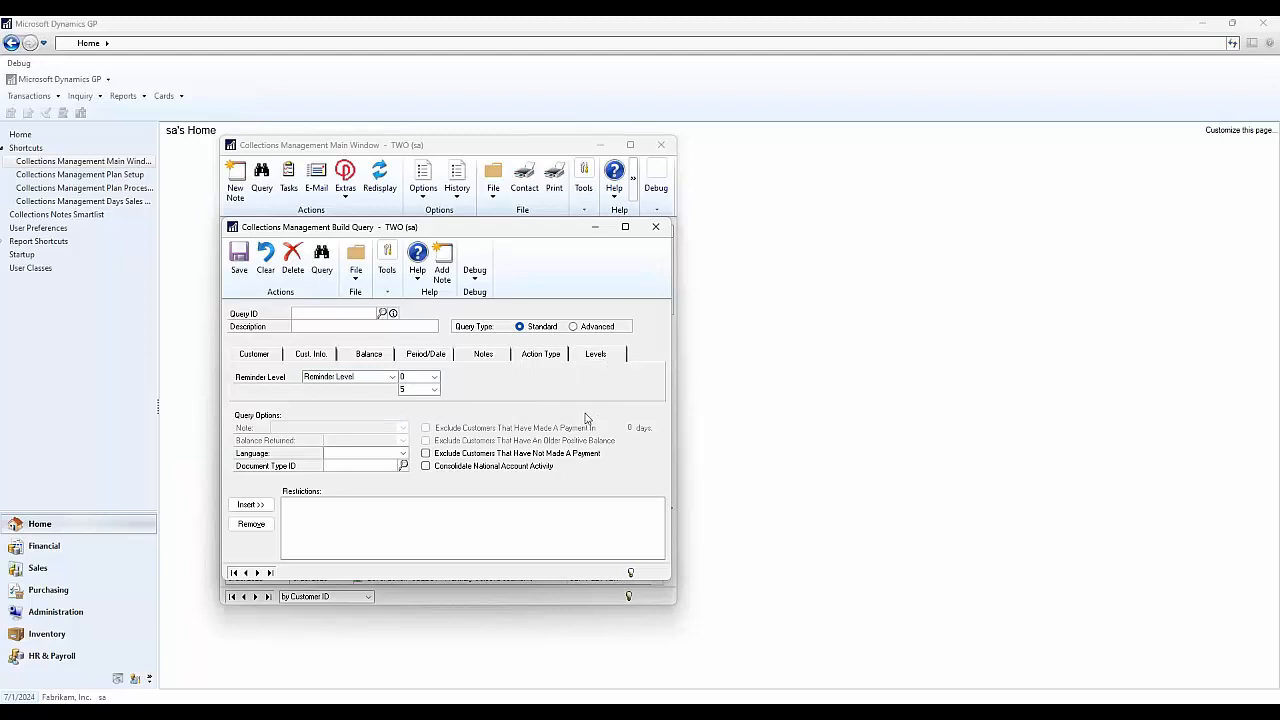
{"action": "left_click", "coordinate": [256, 356]}
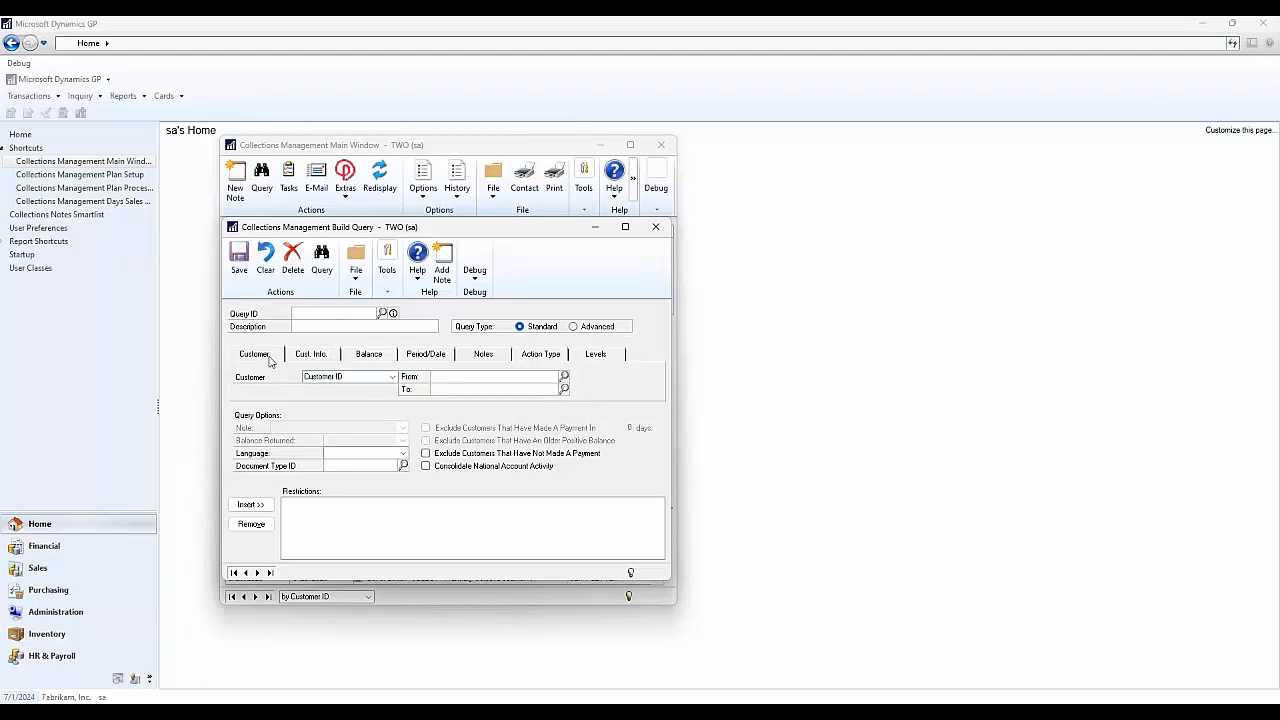
- Load the saved PTPGCL query, dismissing the save prompt and required-fields message
{"action": "left_click", "coordinate": [381, 314]}
{"action": "left_click", "coordinate": [373, 392]}
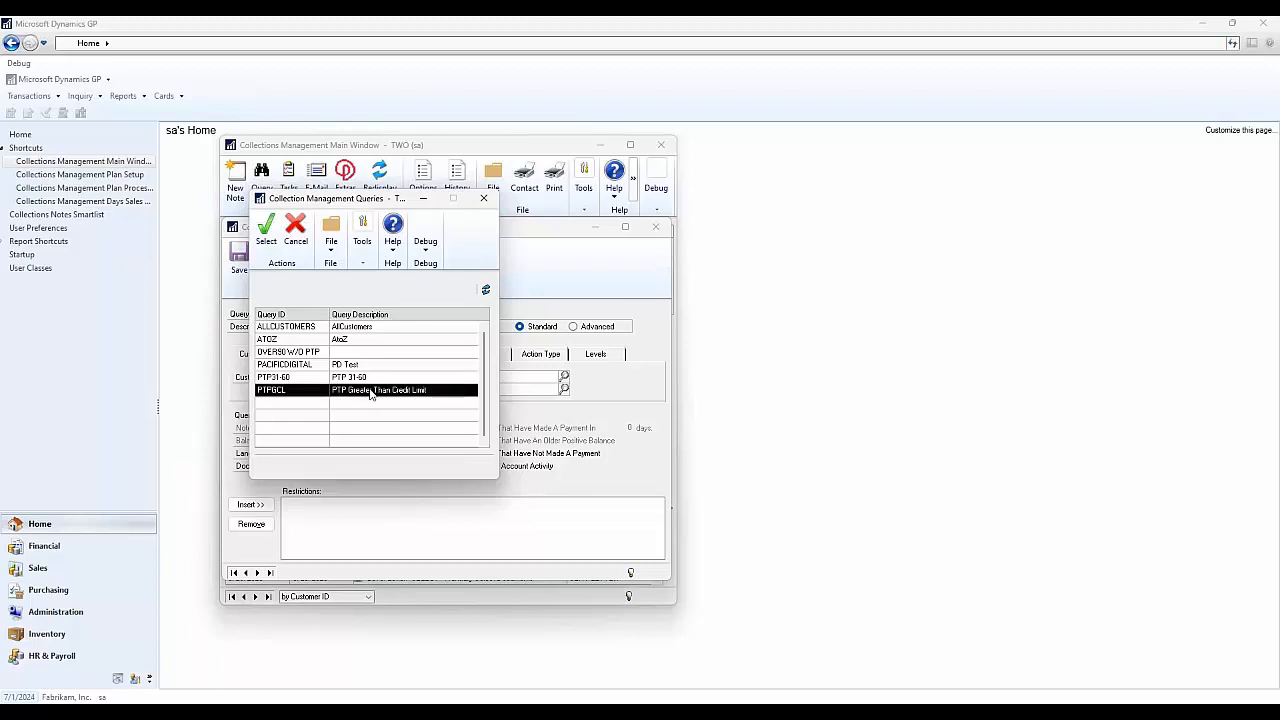
{"action": "left_click", "coordinate": [268, 238]}
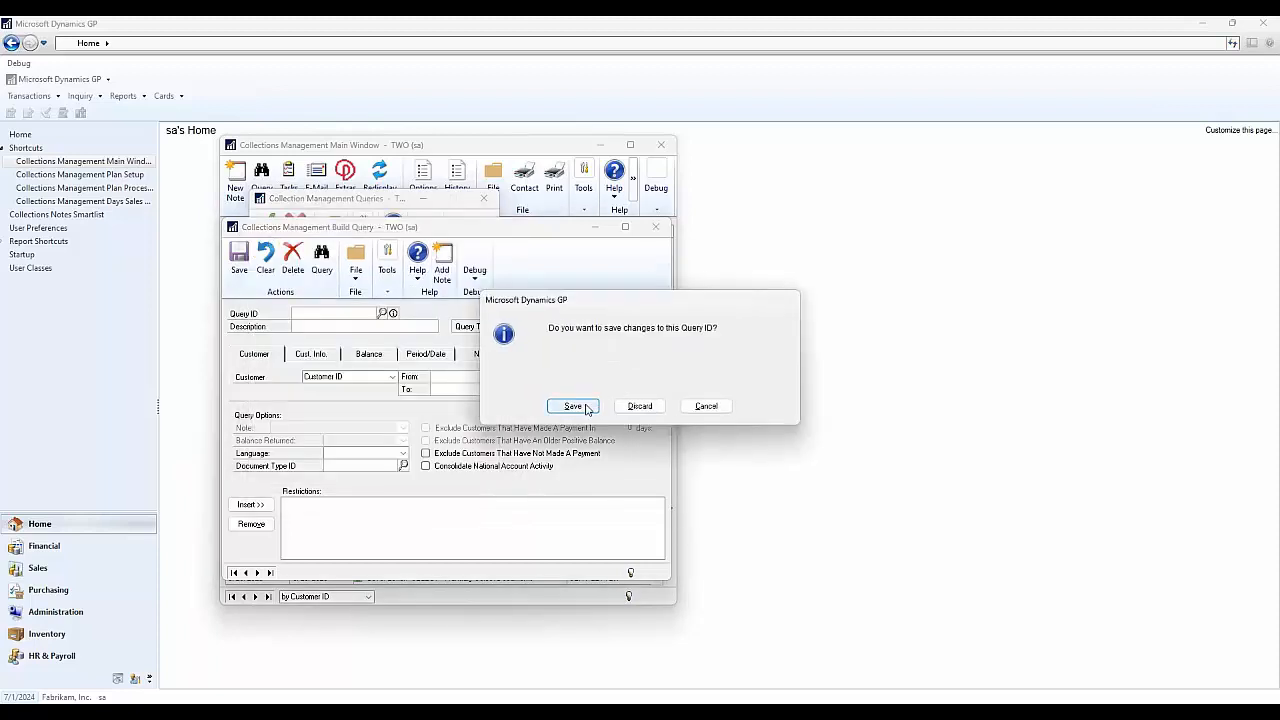
{"action": "left_click", "coordinate": [570, 404]}
{"action": "left_click", "coordinate": [635, 407]}
{"action": "left_click", "coordinate": [381, 314]}
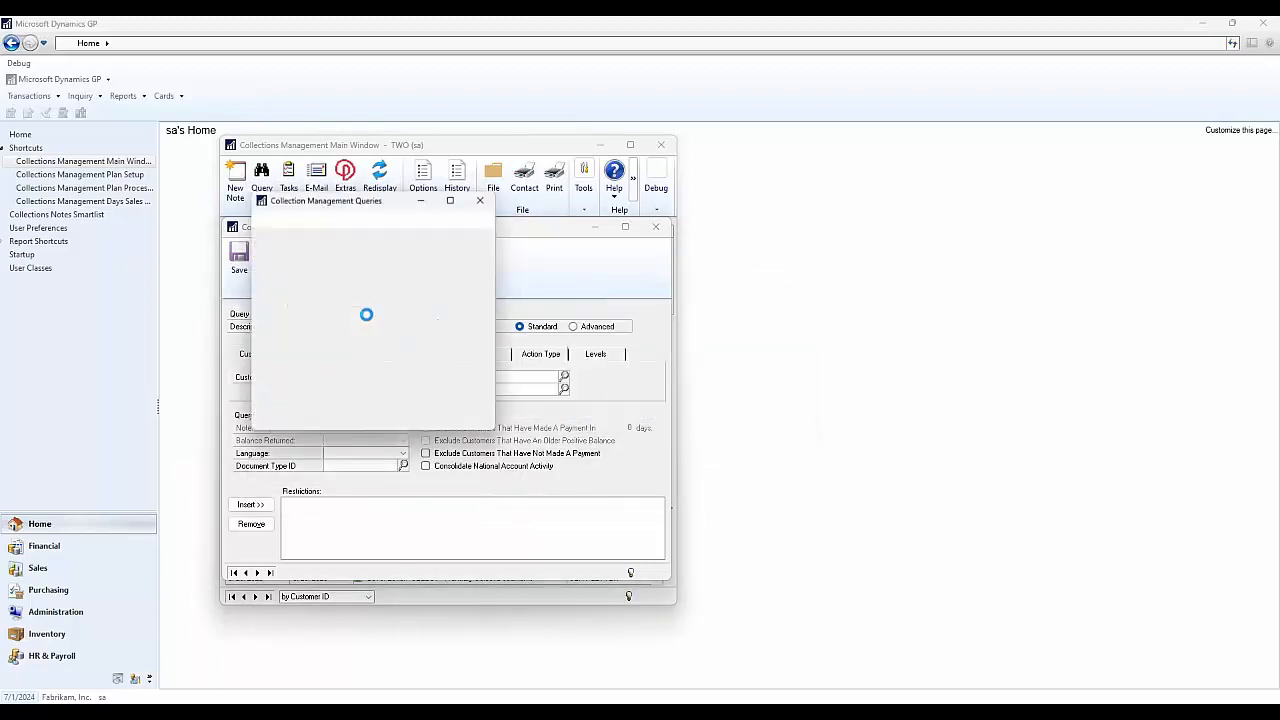
{"action": "left_click", "coordinate": [290, 390]}
{"action": "left_click", "coordinate": [266, 232]}
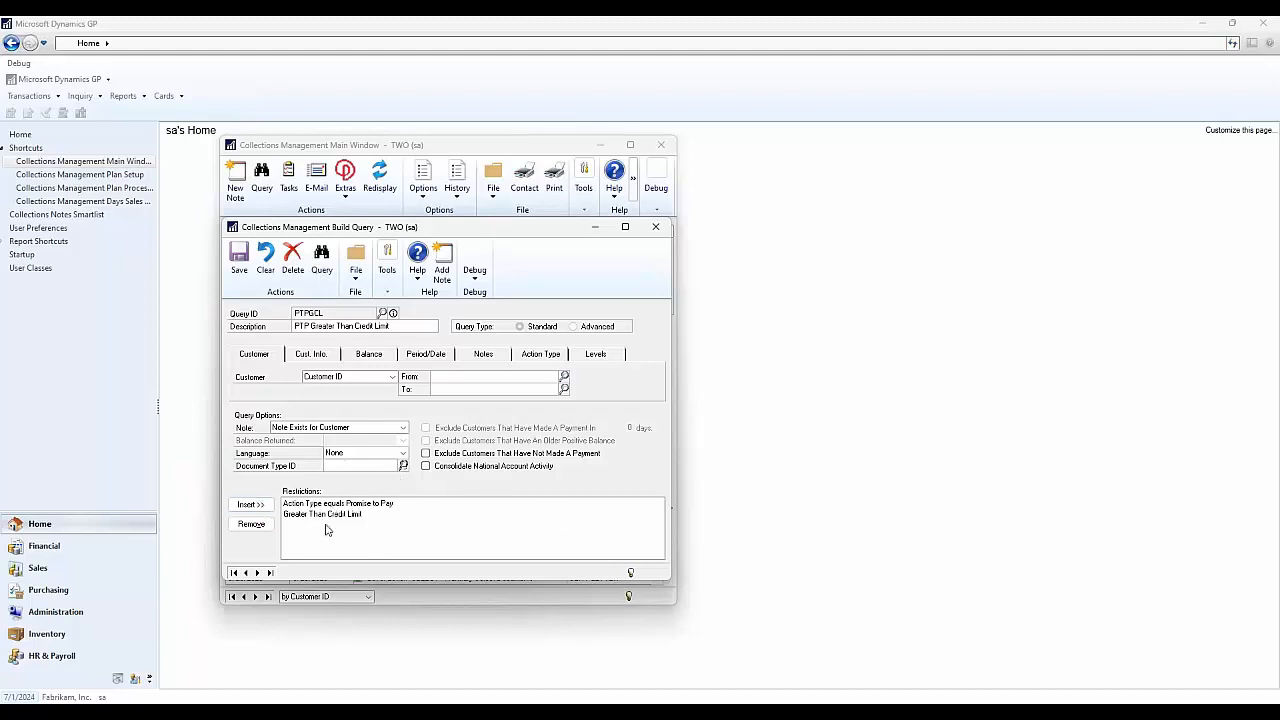
- Run and refresh the PTPGCL query, finding 5 of 104 customers
{"action": "left_click", "coordinate": [326, 266]}
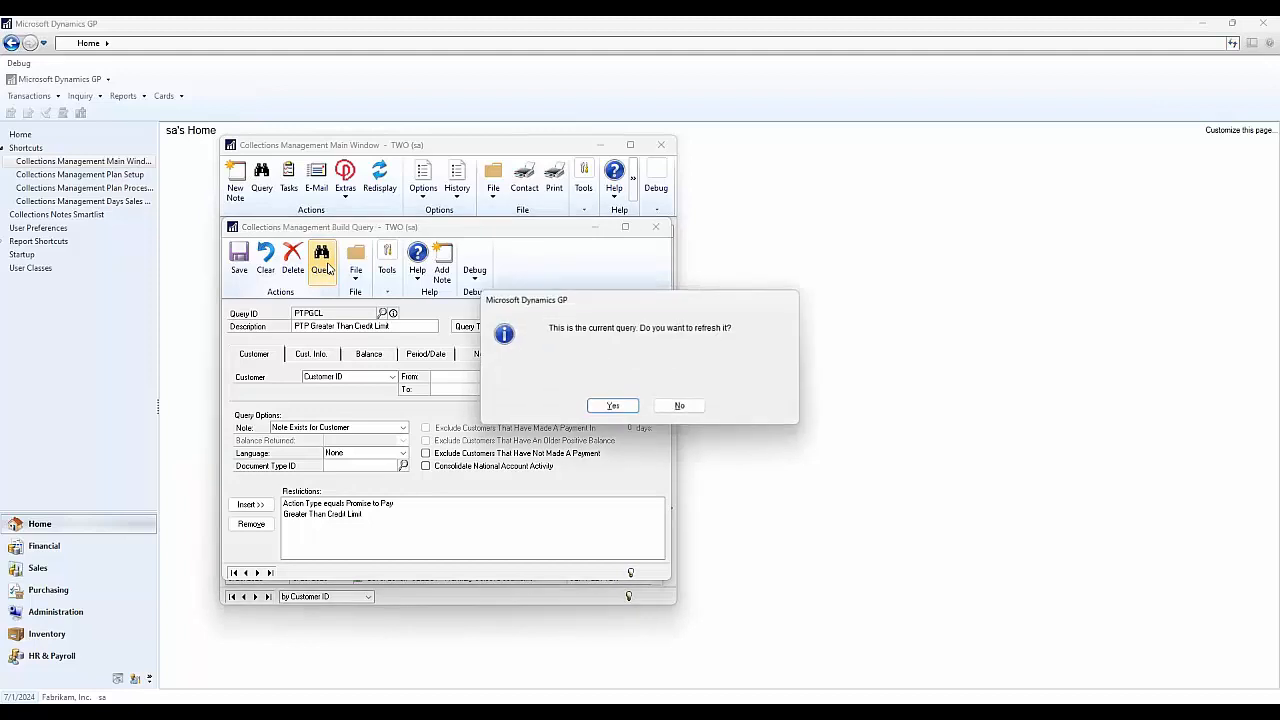
{"action": "left_click", "coordinate": [611, 405]}
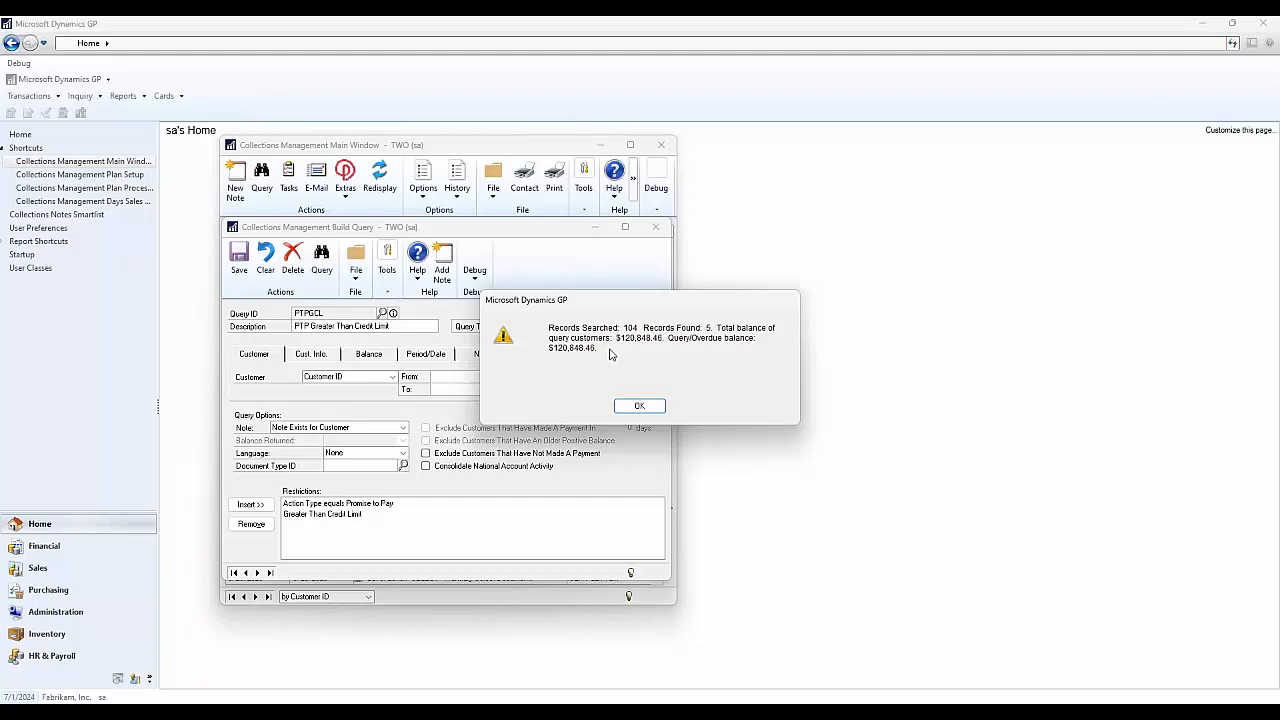
{"action": "left_click", "coordinate": [640, 405]}
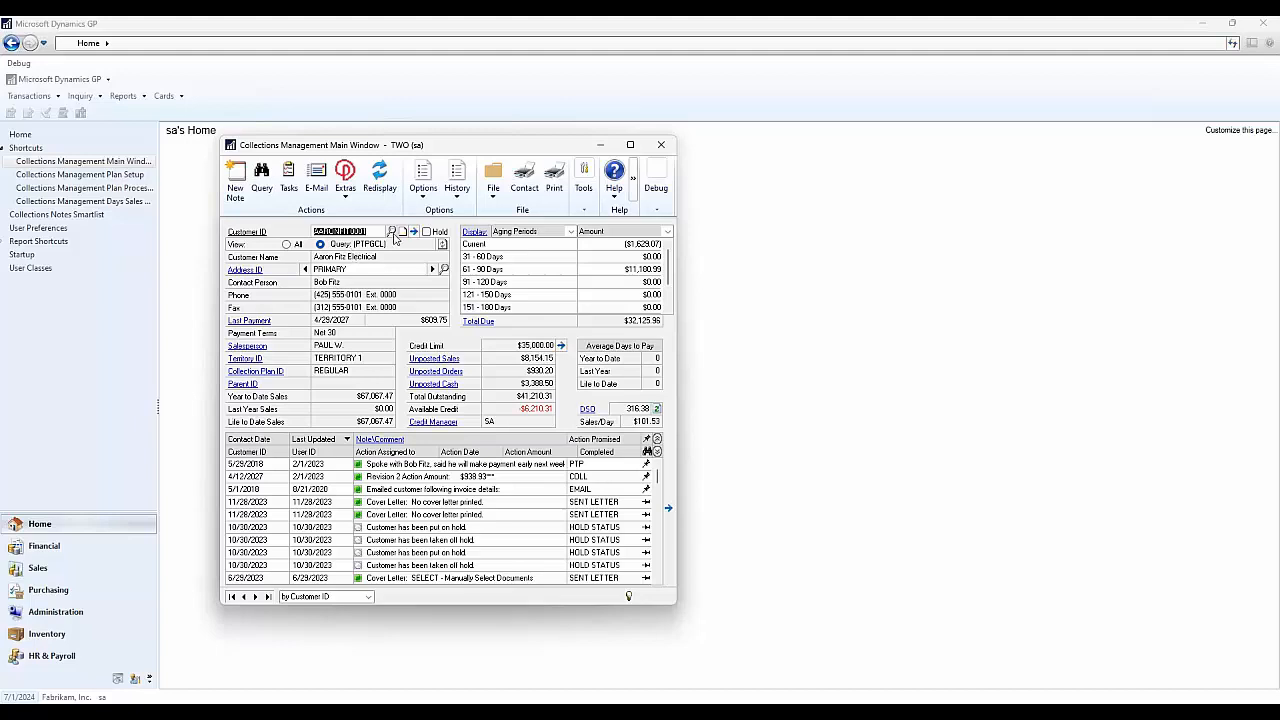
- Review the five matching customers in the query results down to World Enterprises, then go to Sales
{"action": "left_click", "coordinate": [391, 232]}
{"action": "left_click", "coordinate": [337, 313]}
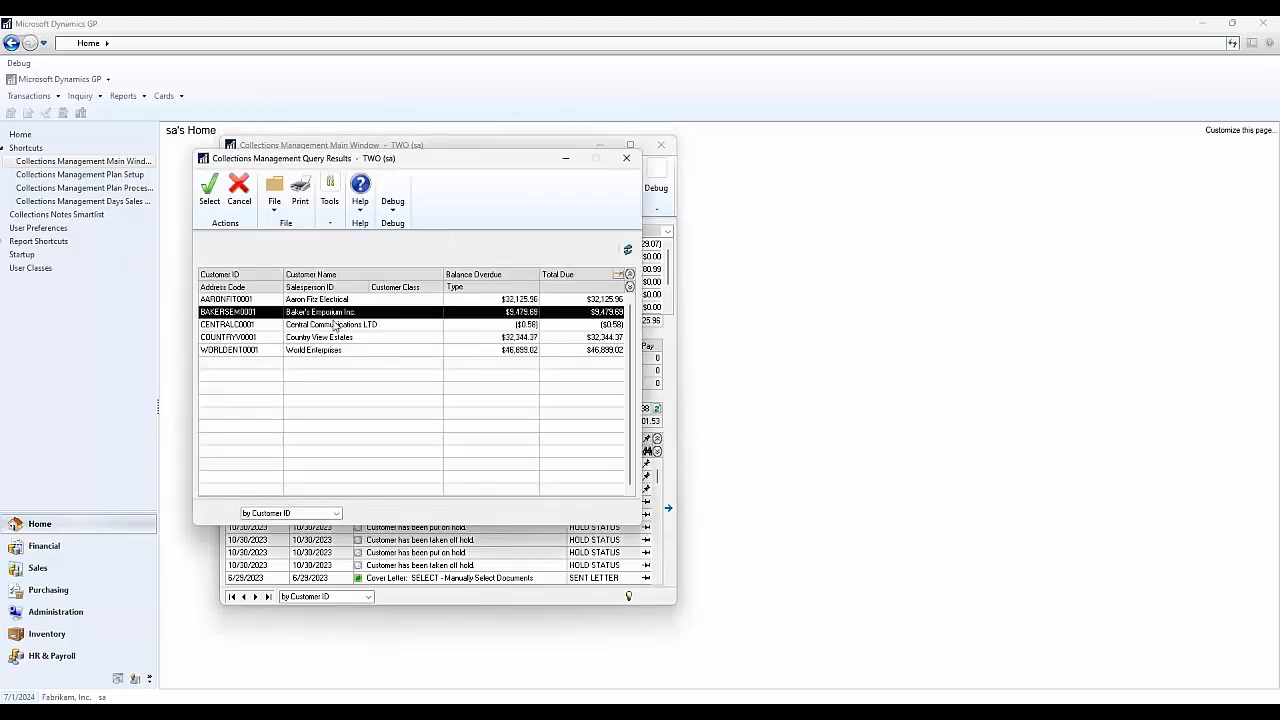
{"action": "left_click", "coordinate": [335, 326]}
{"action": "left_click", "coordinate": [336, 338]}
{"action": "left_click", "coordinate": [336, 351]}
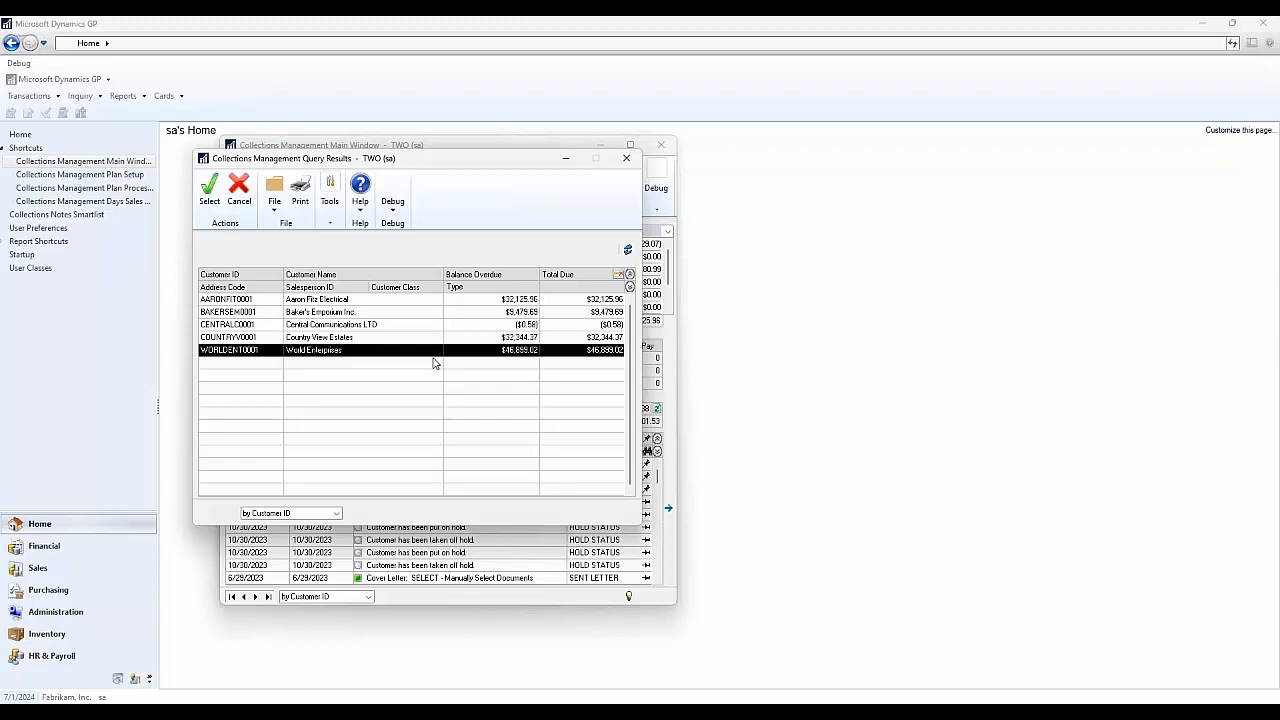
{"action": "left_click", "coordinate": [626, 160]}
{"action": "left_click", "coordinate": [36, 567]}
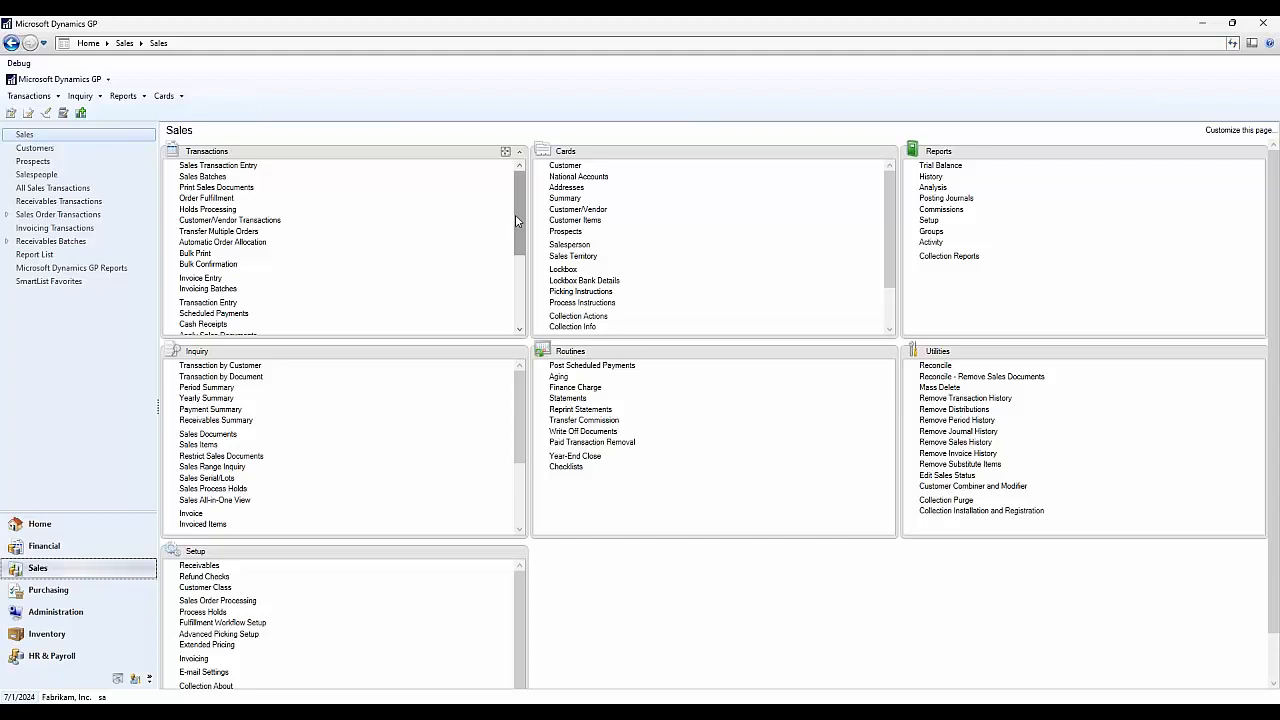
- Open Query Letters for the PTPGCL query covering 5 customers
{"action": "scroll", "coordinate": [250, 288], "scroll_direction": "down", "scroll_amount": 3}
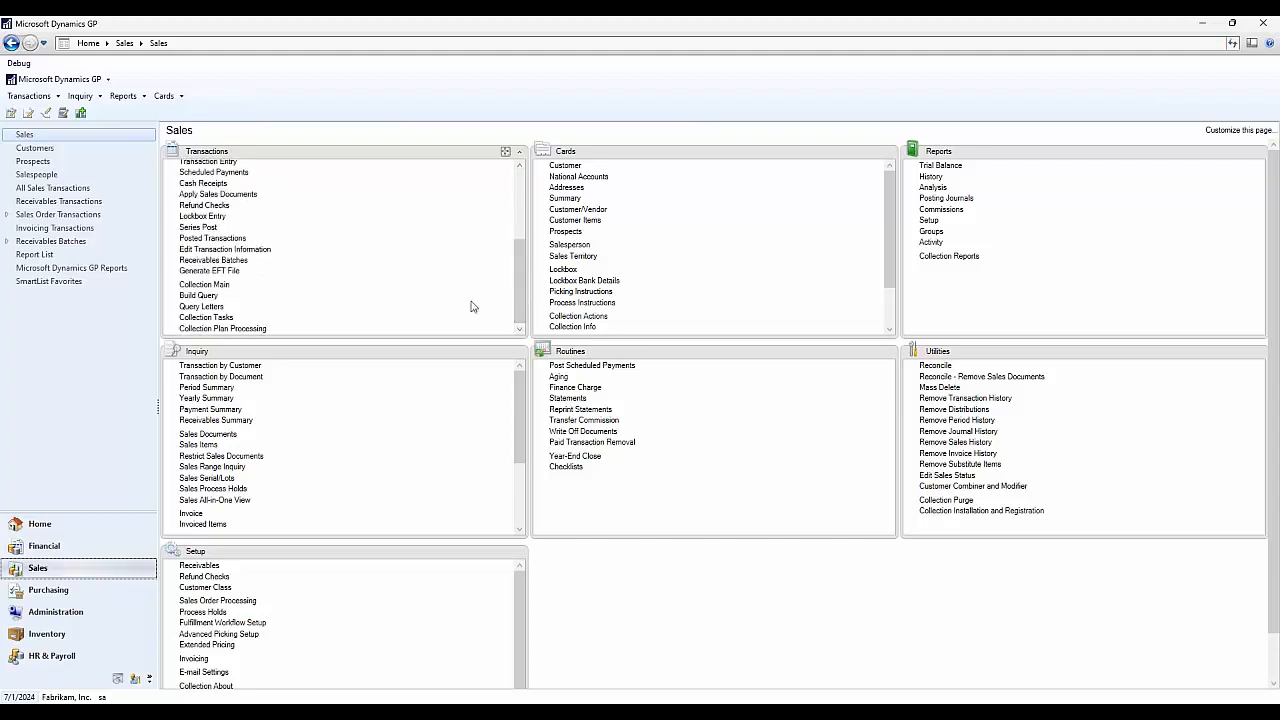
{"action": "left_click", "coordinate": [215, 308]}
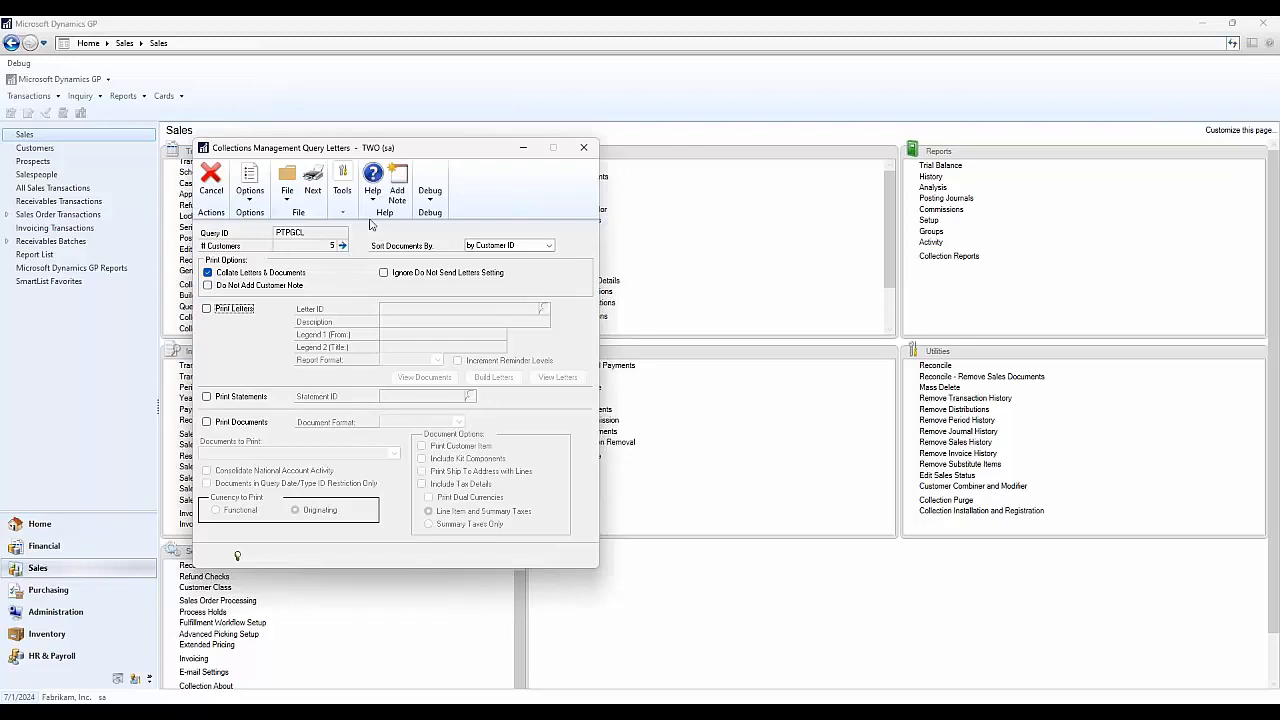
- Set statements and All Disputed Invoices documents to print with letters off, and continue to query actions
{"action": "left_click", "coordinate": [342, 245]}
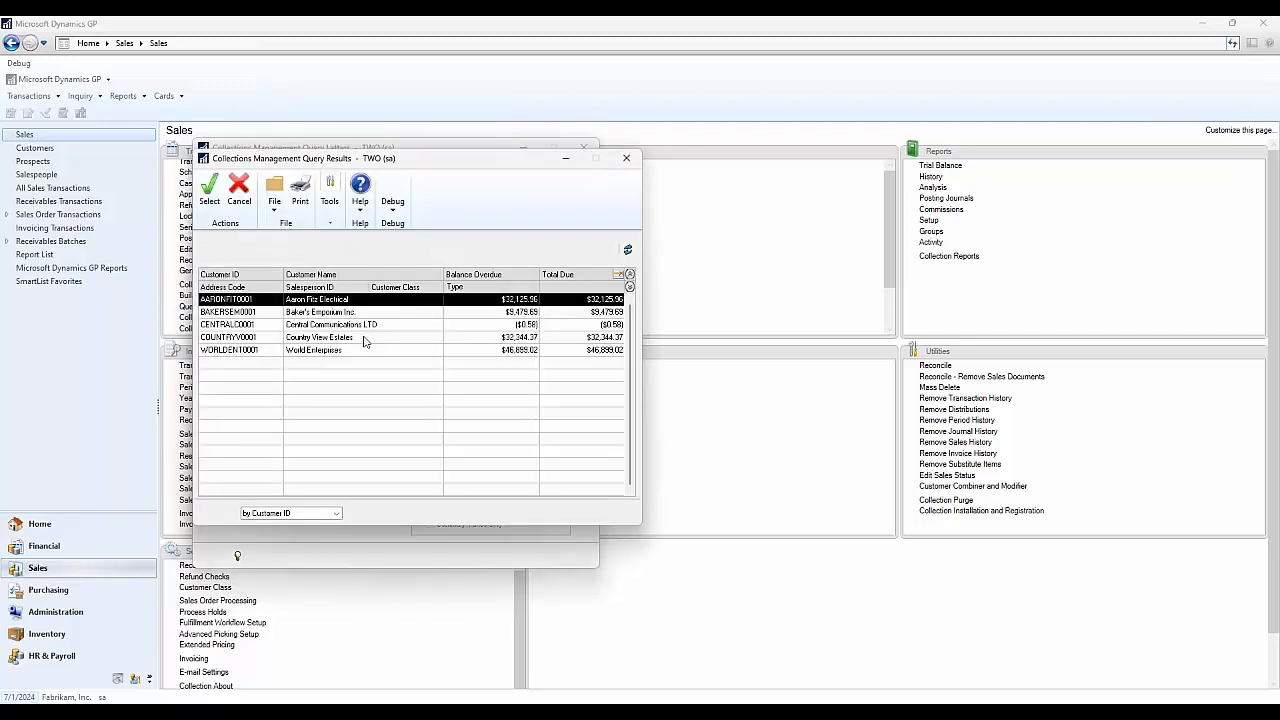
{"action": "left_click", "coordinate": [632, 160]}
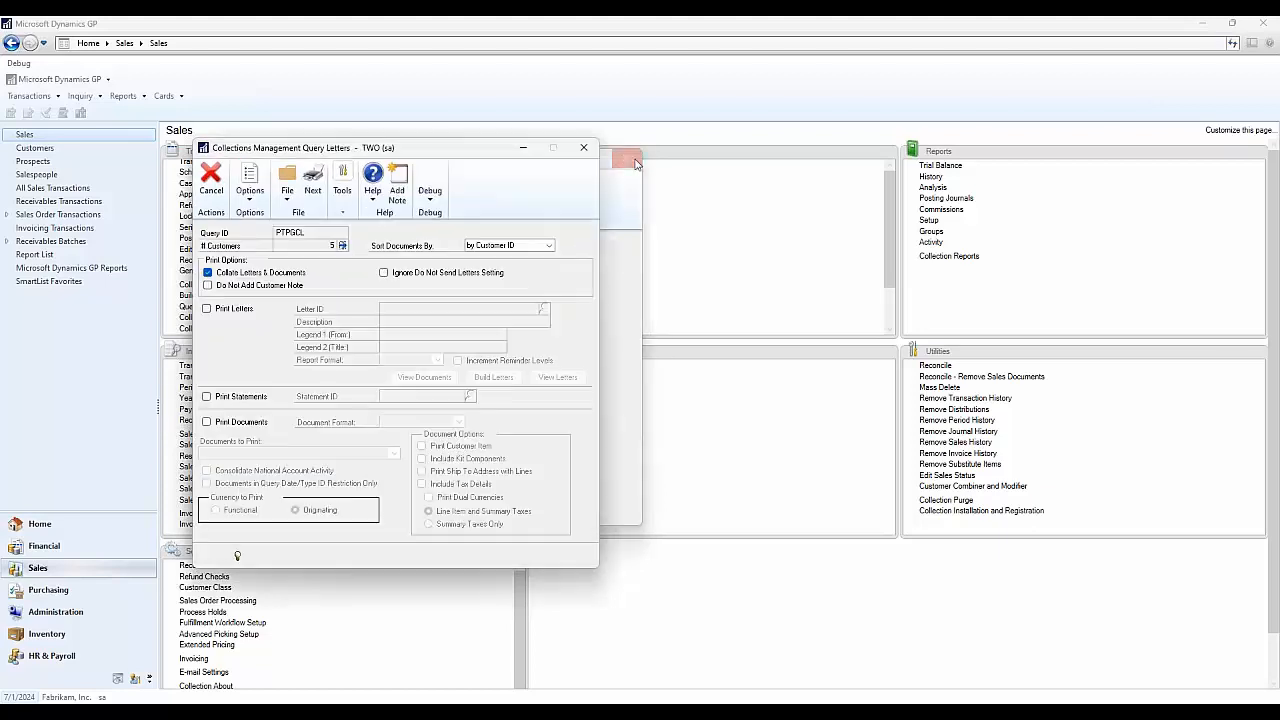
{"action": "left_click", "coordinate": [245, 313]}
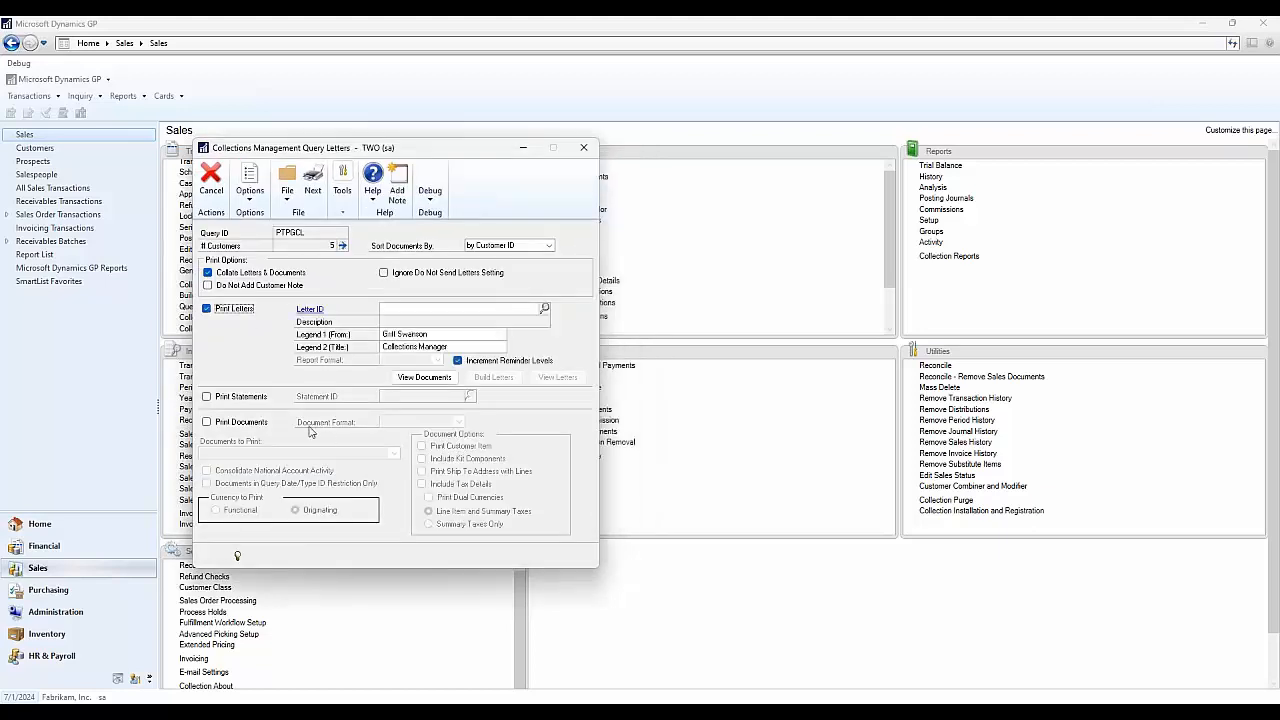
{"action": "left_click", "coordinate": [259, 399]}
{"action": "left_click", "coordinate": [257, 424]}
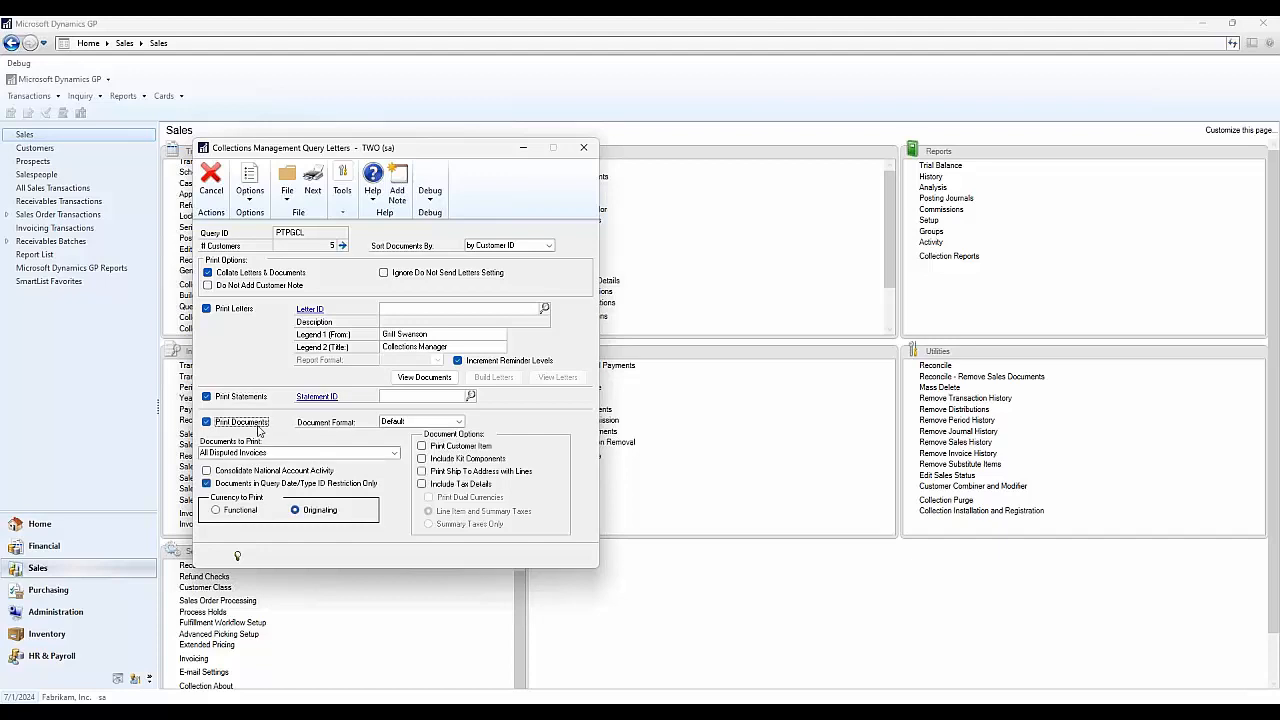
{"action": "left_click", "coordinate": [360, 455]}
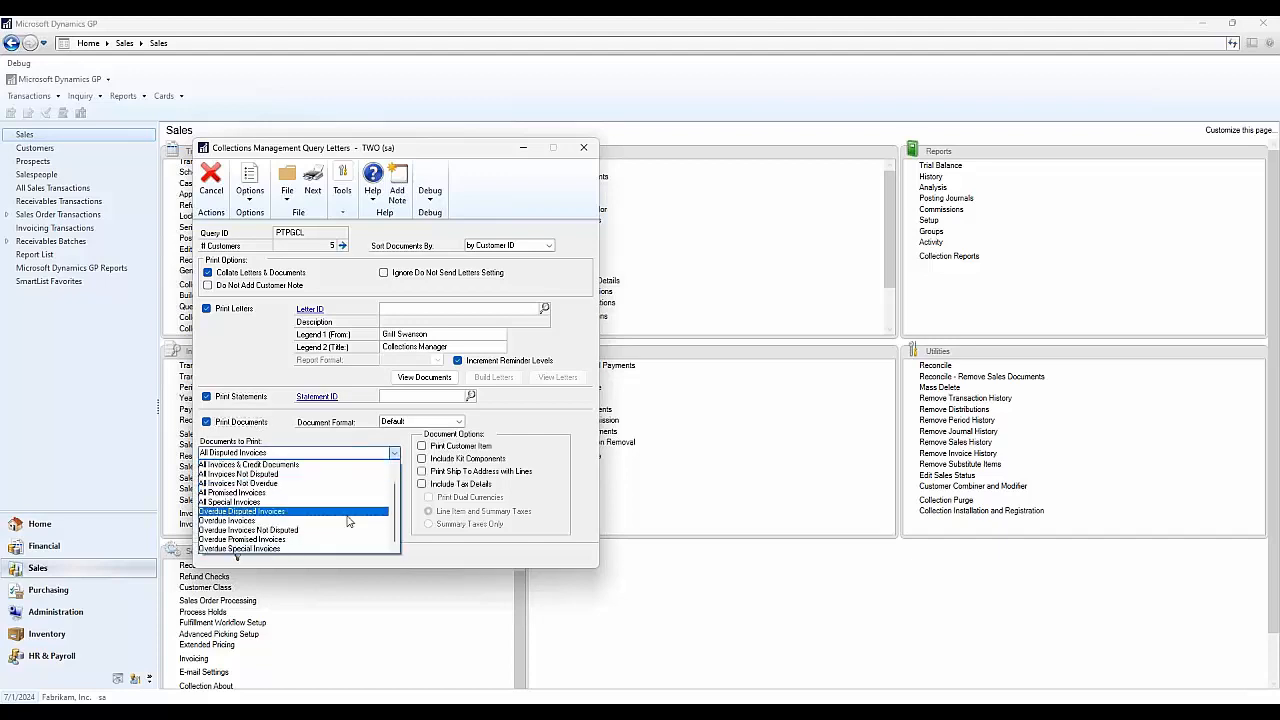
{"action": "left_click", "coordinate": [250, 313]}
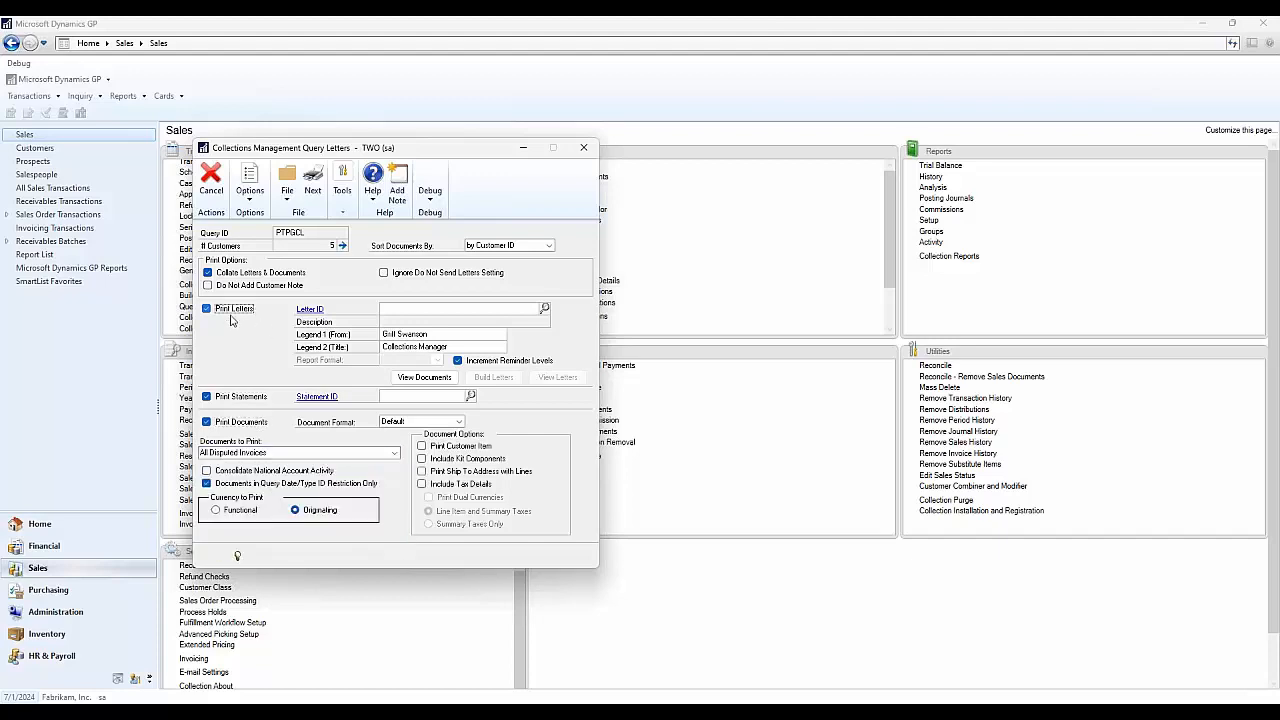
{"action": "left_click", "coordinate": [313, 185]}
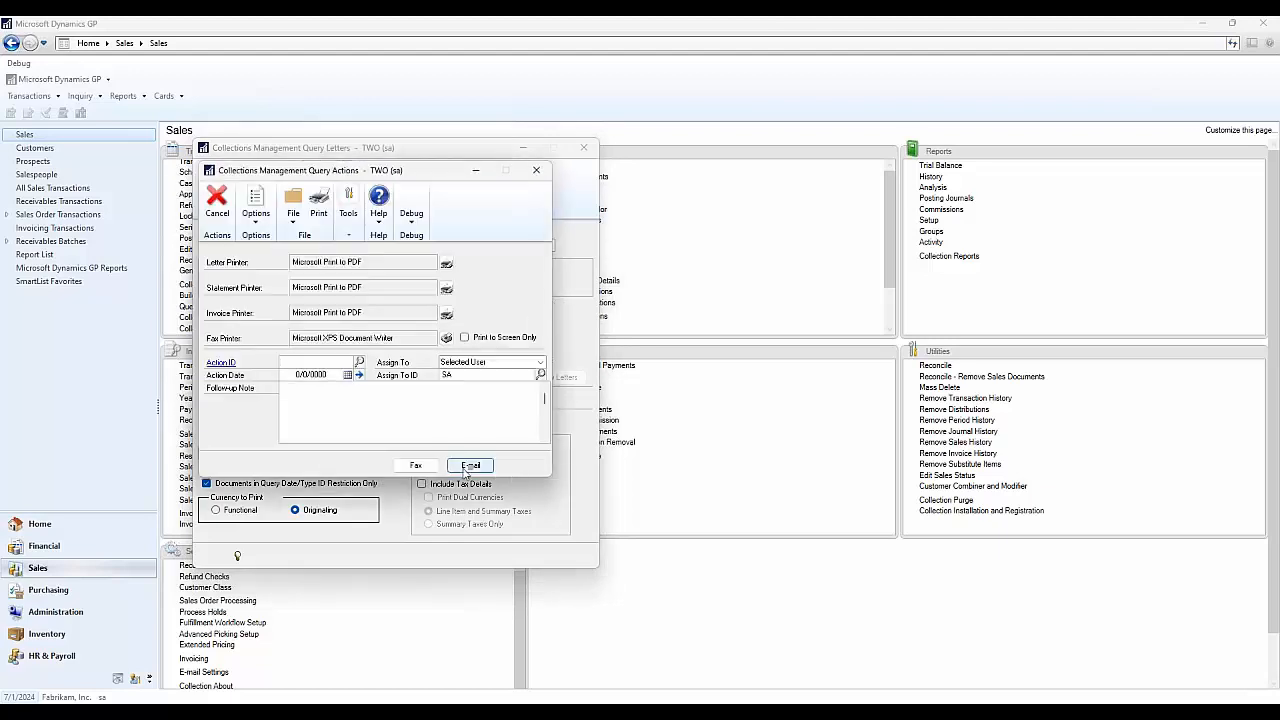
- Close the Collections Management Query Actions window
{"action": "left_click", "coordinate": [536, 170]}
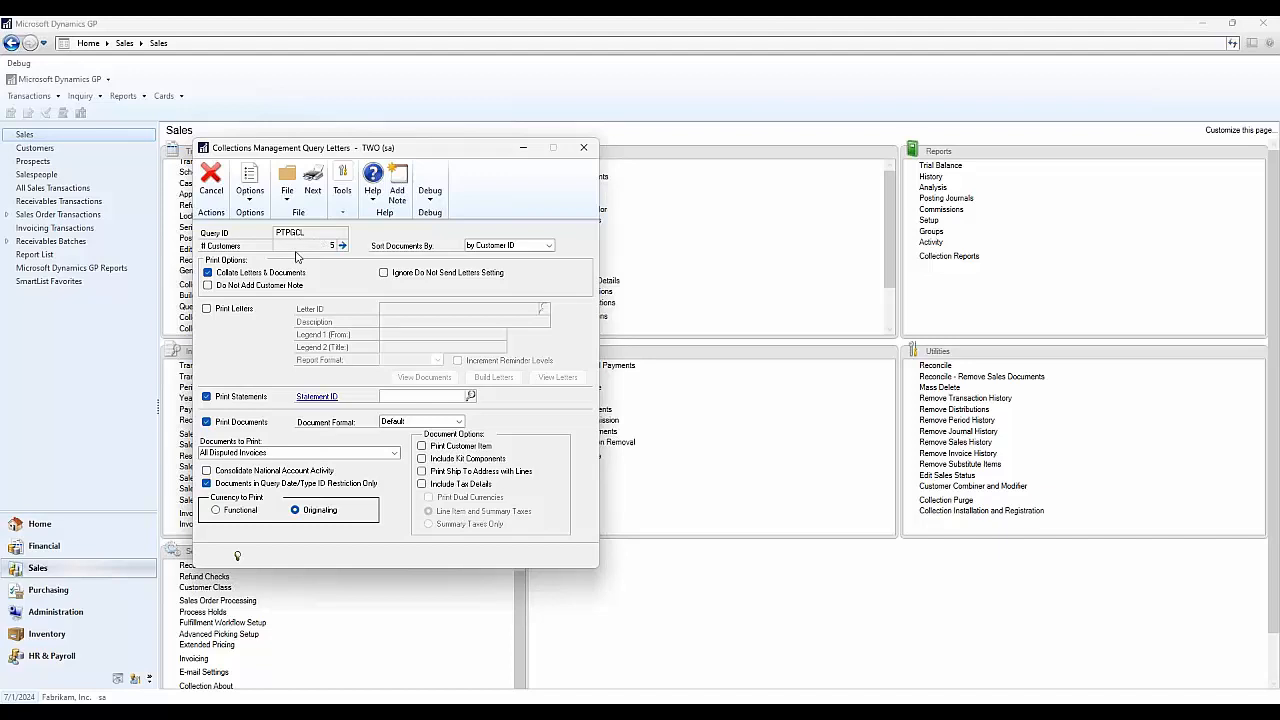
- Turn letter printing back on and choose FinalLetter as the letter
{"action": "left_click", "coordinate": [234, 308]}
{"action": "left_click", "coordinate": [543, 307]}
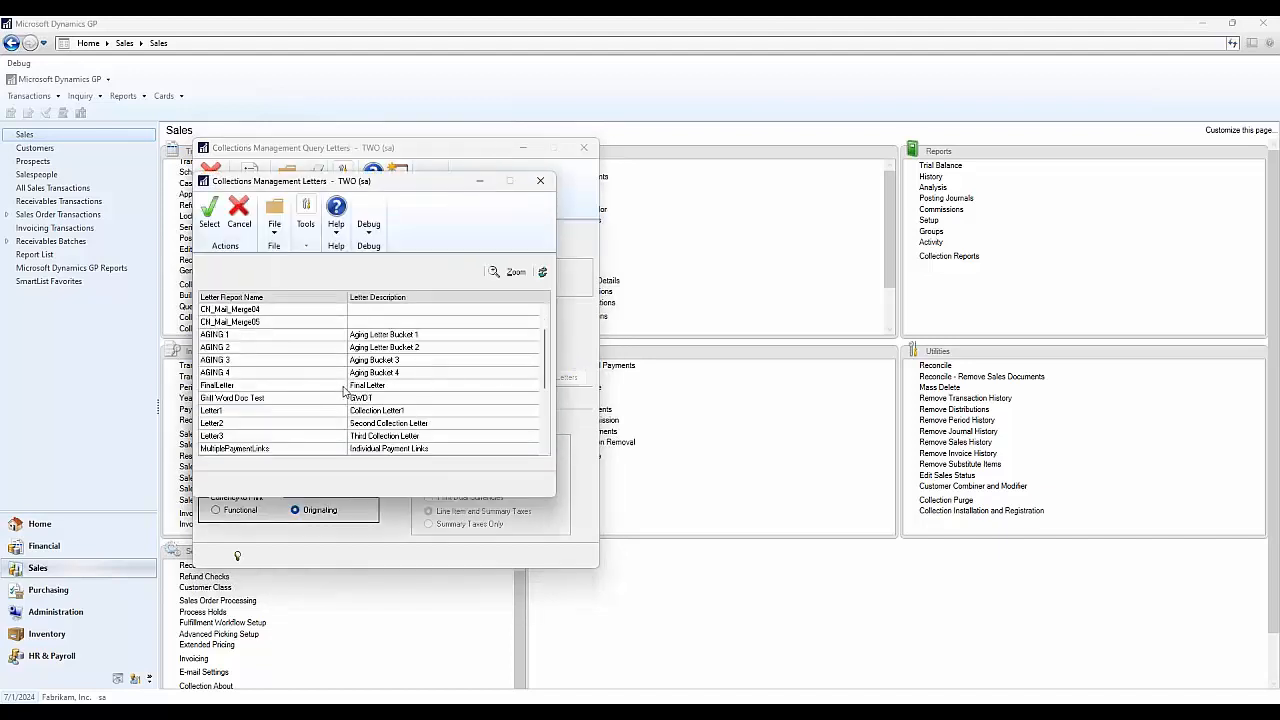
{"action": "left_click", "coordinate": [343, 387]}
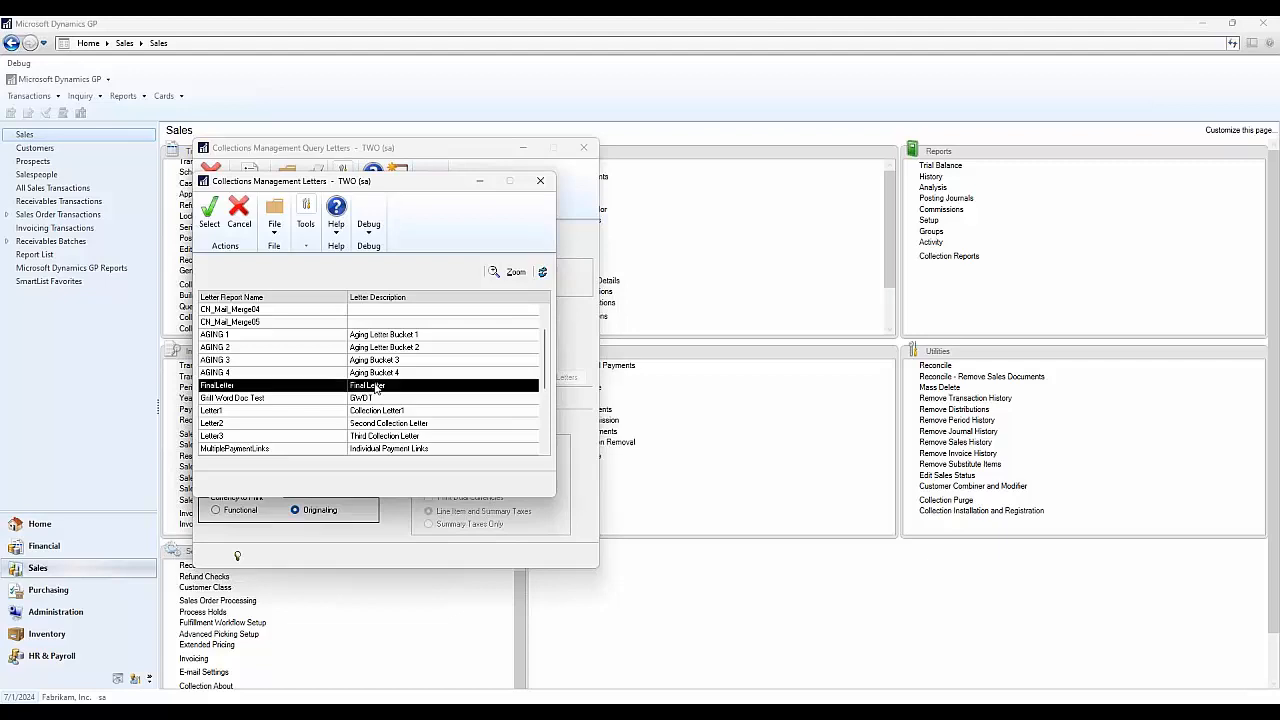
{"action": "left_click", "coordinate": [209, 212]}
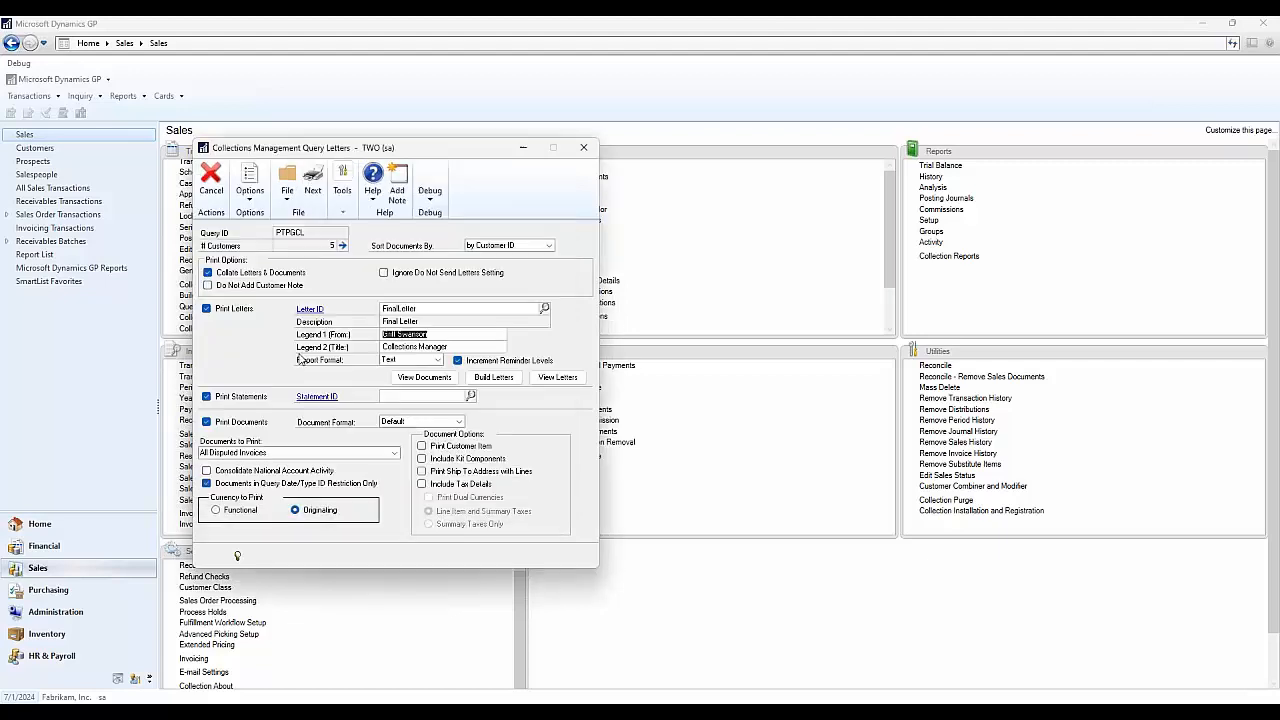
- Generate and preview the final letters, selecting the opening paragraph, addressee and overdue invoice list
{"action": "left_click", "coordinate": [494, 377]}
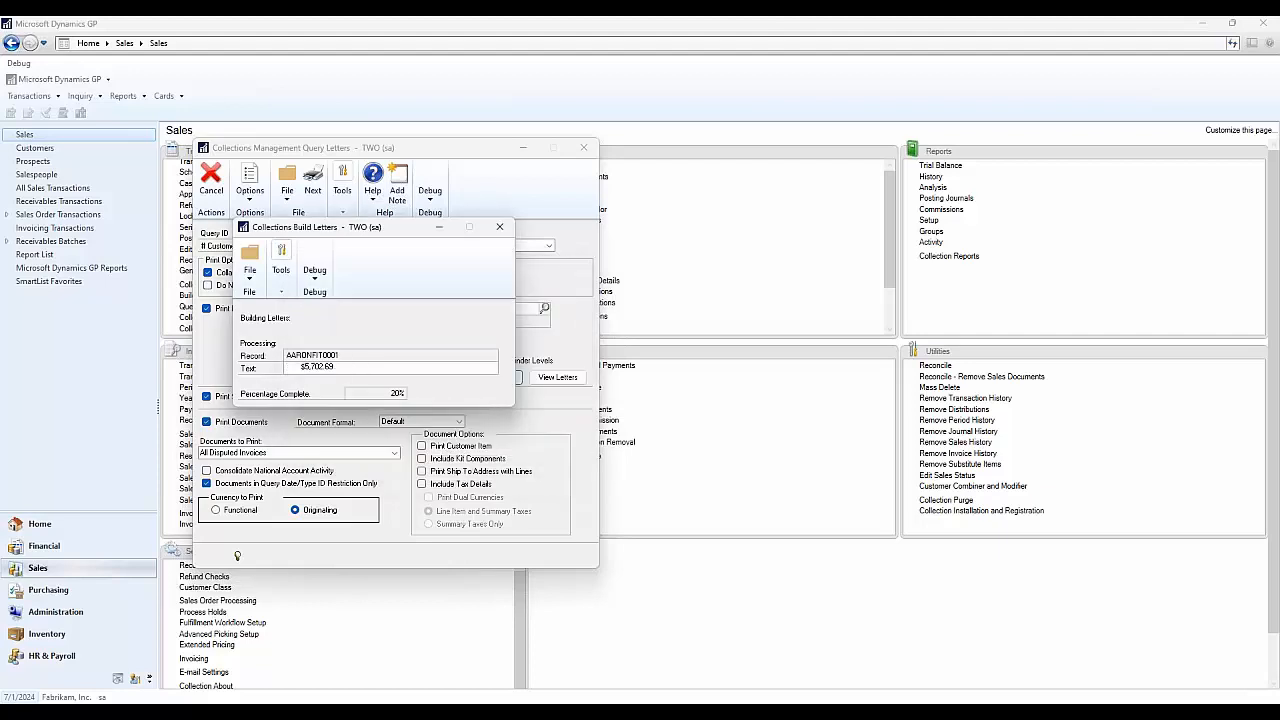
{"action": "left_click", "coordinate": [545, 380]}
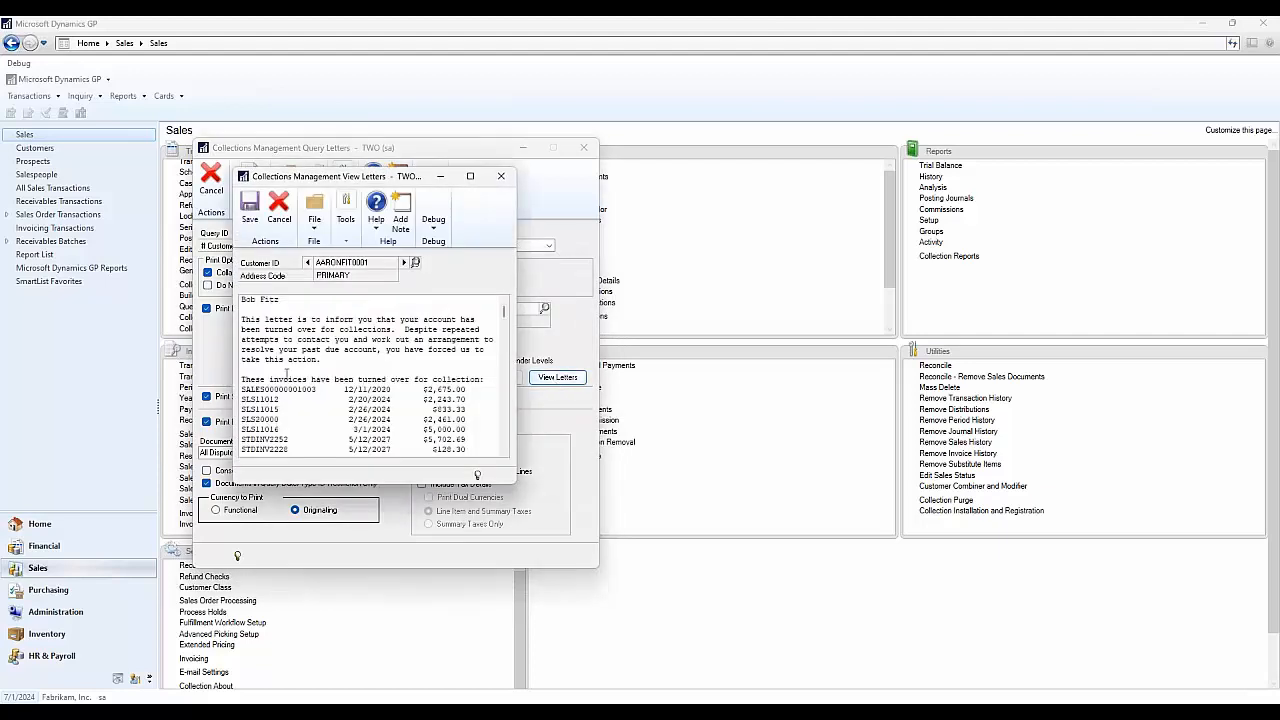
{"action": "left_click_drag", "start_coordinate": [345, 360], "coordinate": [243, 322]}
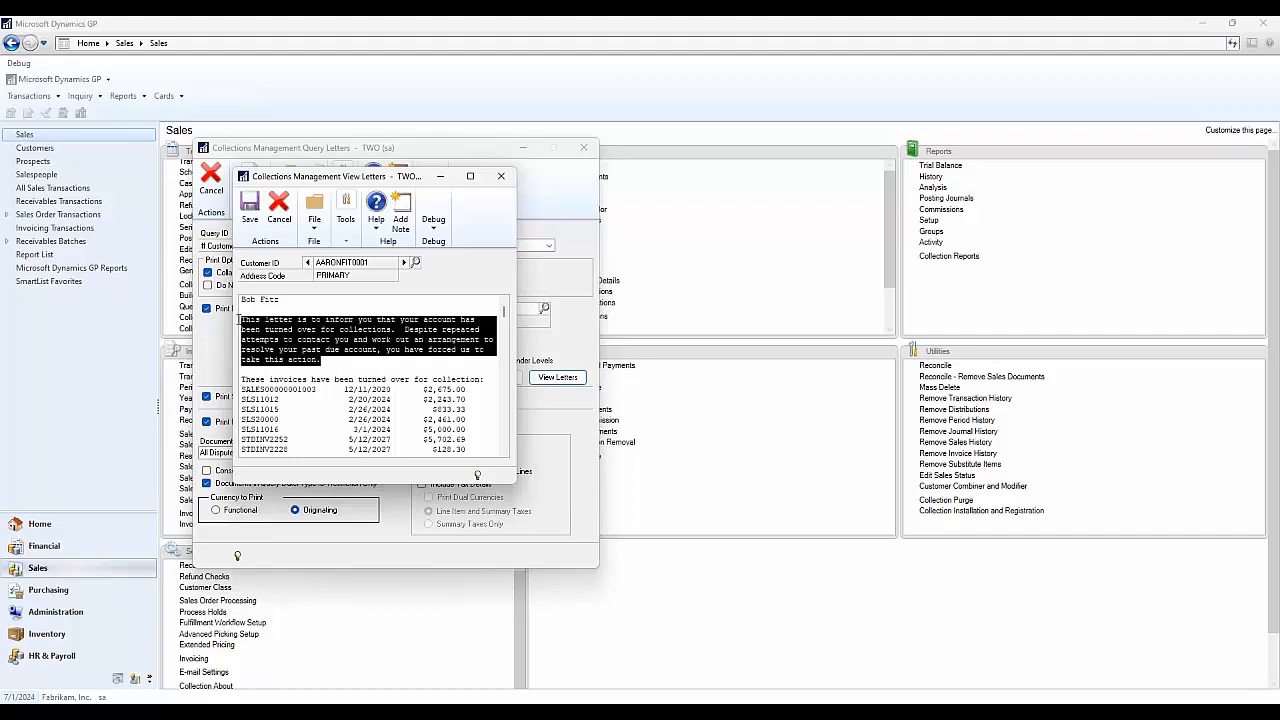
{"action": "left_click", "coordinate": [357, 366]}
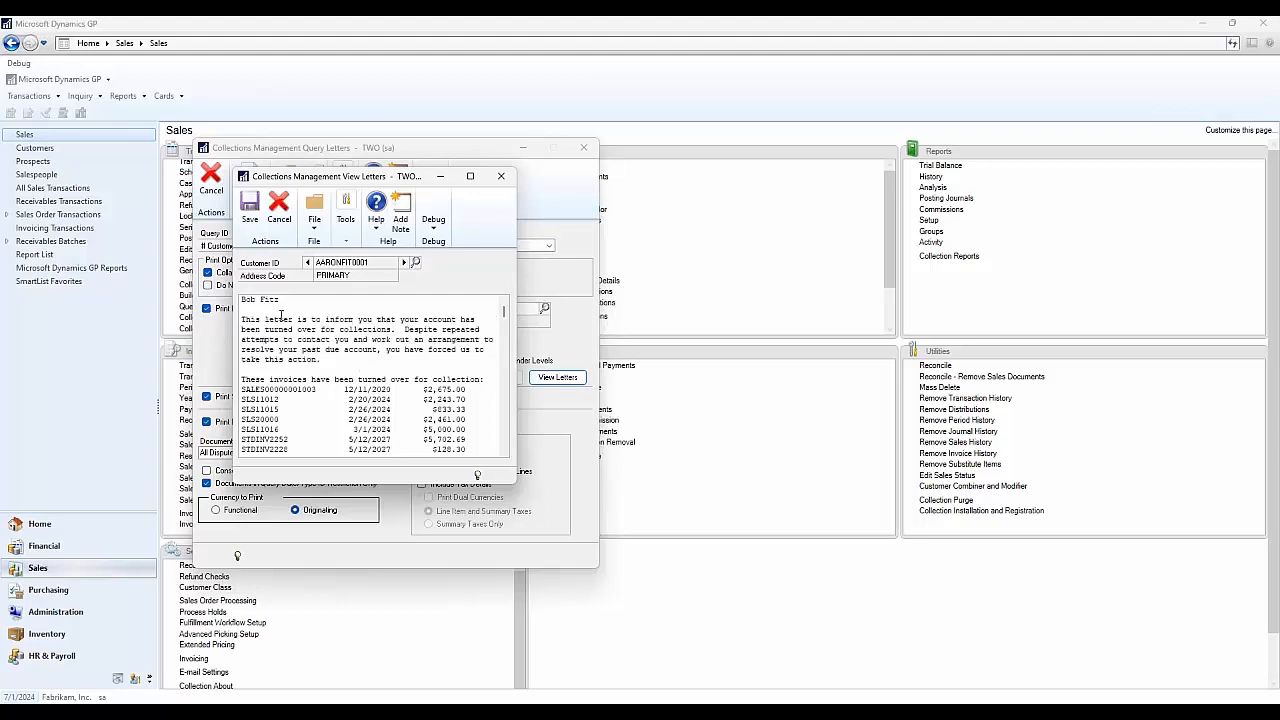
{"action": "left_click_drag", "start_coordinate": [290, 300], "coordinate": [240, 300]}
{"action": "left_click_drag", "start_coordinate": [247, 378], "coordinate": [474, 440]}
{"action": "left_click", "coordinate": [474, 434]}
- Page through the letters for the next four customers, then close the preview
{"action": "left_click", "coordinate": [403, 262]}
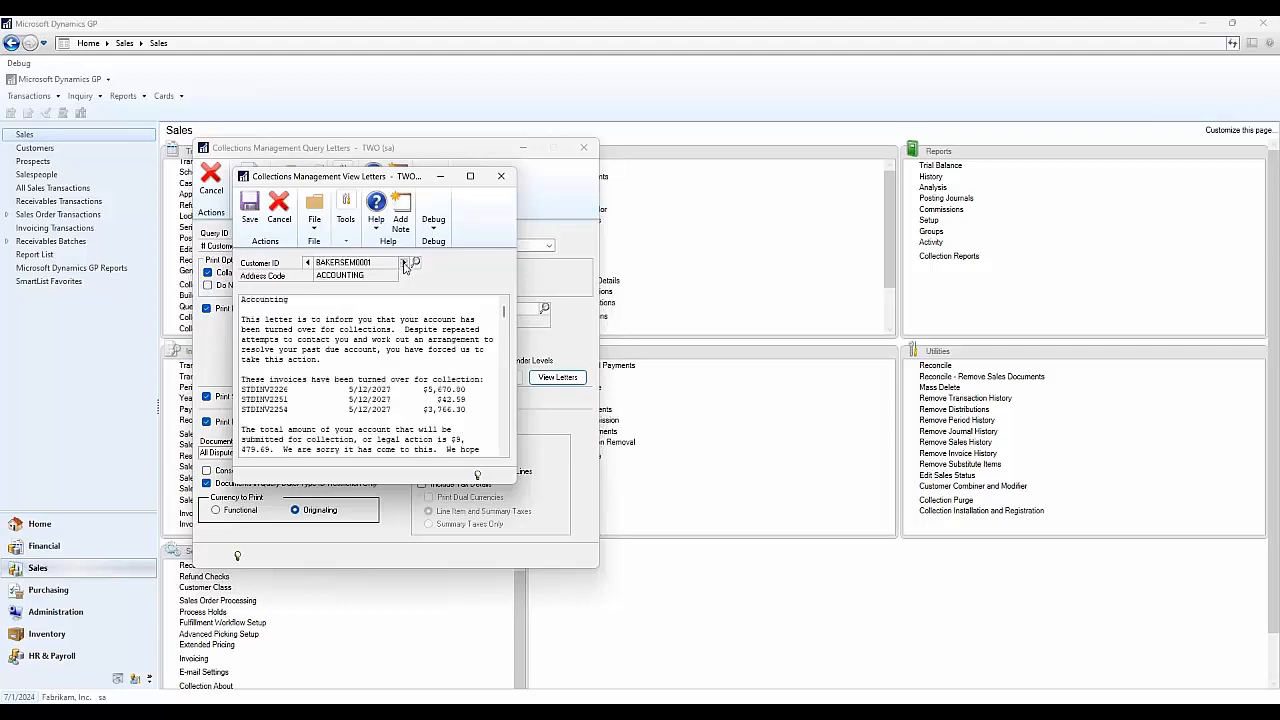
{"action": "left_click", "coordinate": [403, 263]}
{"action": "left_click", "coordinate": [404, 263]}
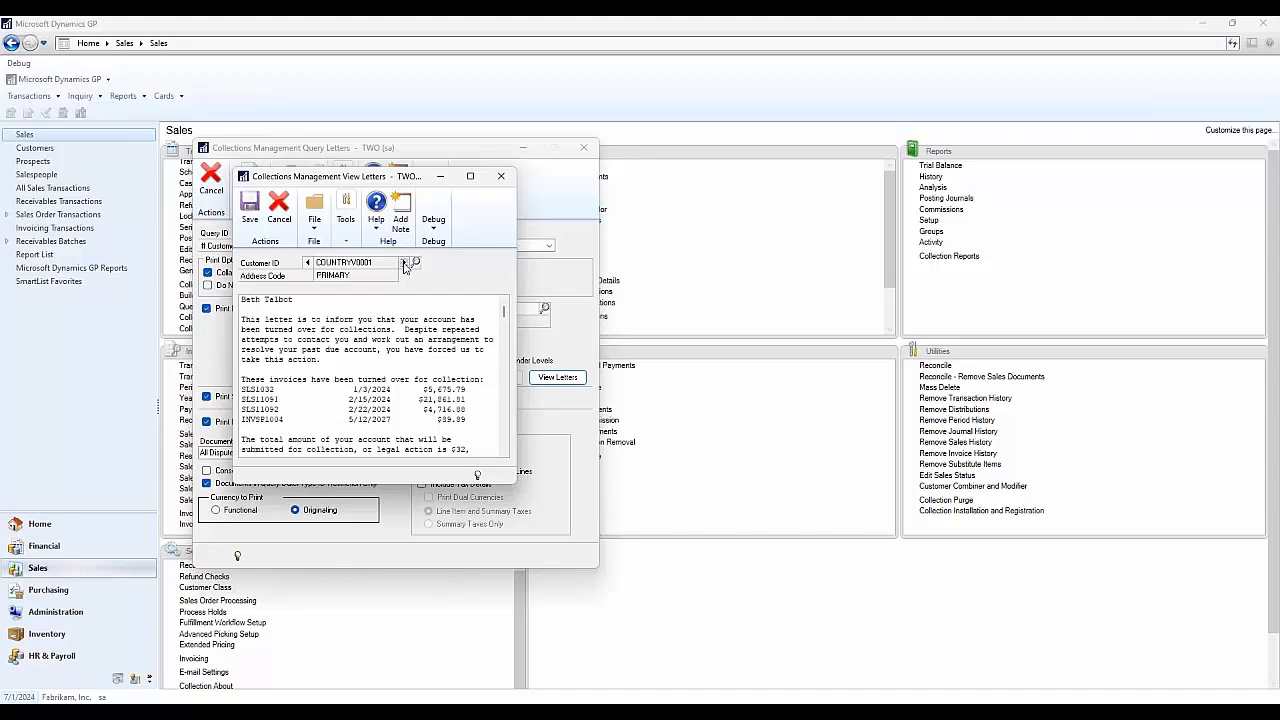
{"action": "left_click", "coordinate": [404, 263]}
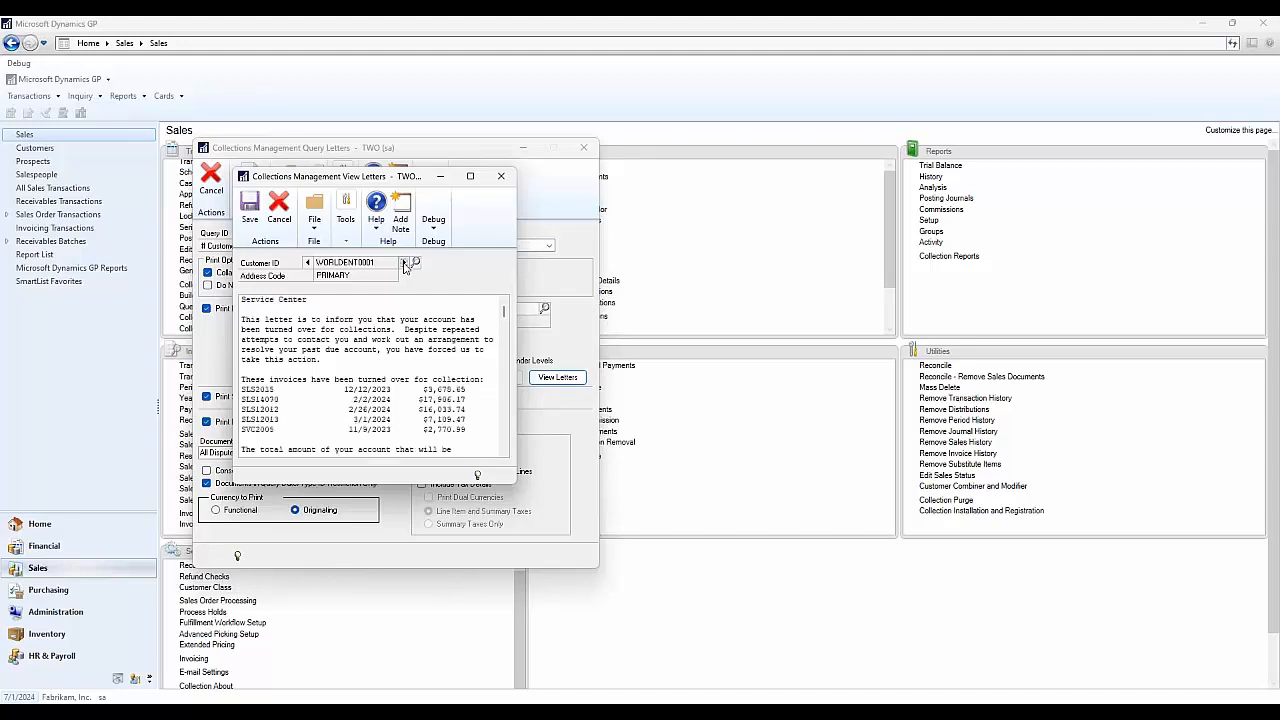
{"action": "left_click", "coordinate": [501, 177]}
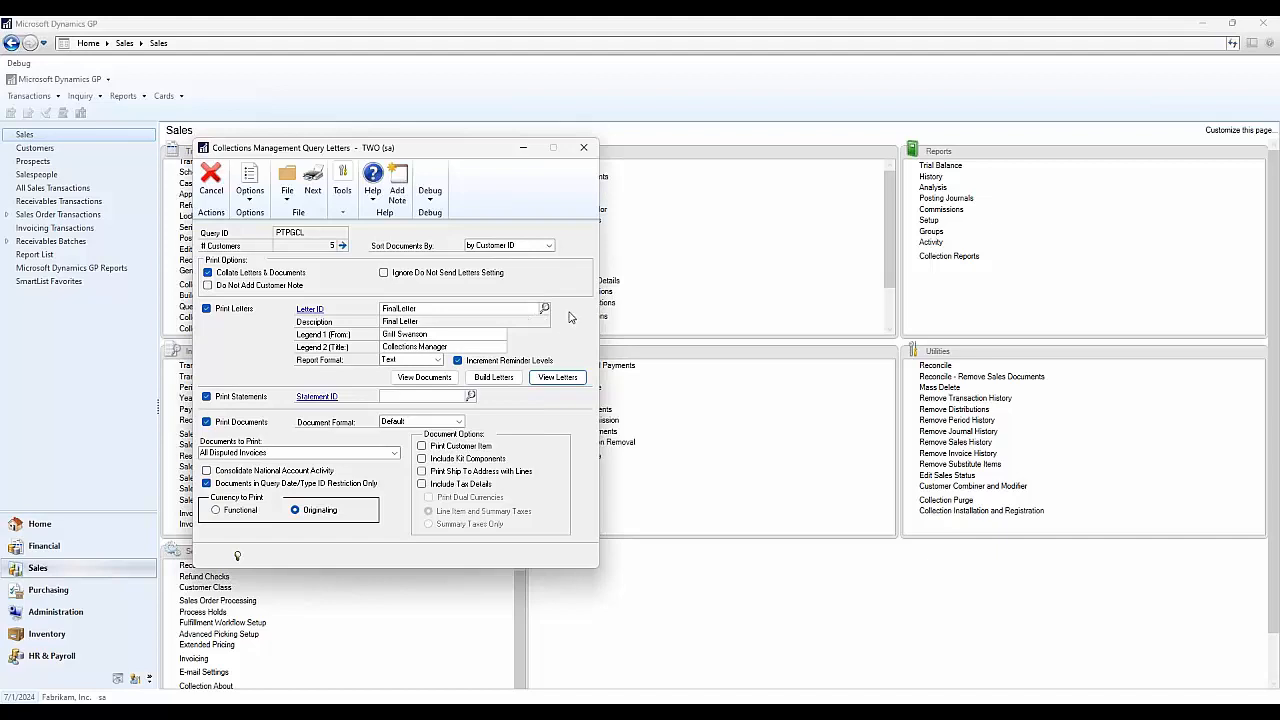
- Close Query Letters and open Collection Plan Setup from the Home page
{"action": "left_click", "coordinate": [586, 148]}
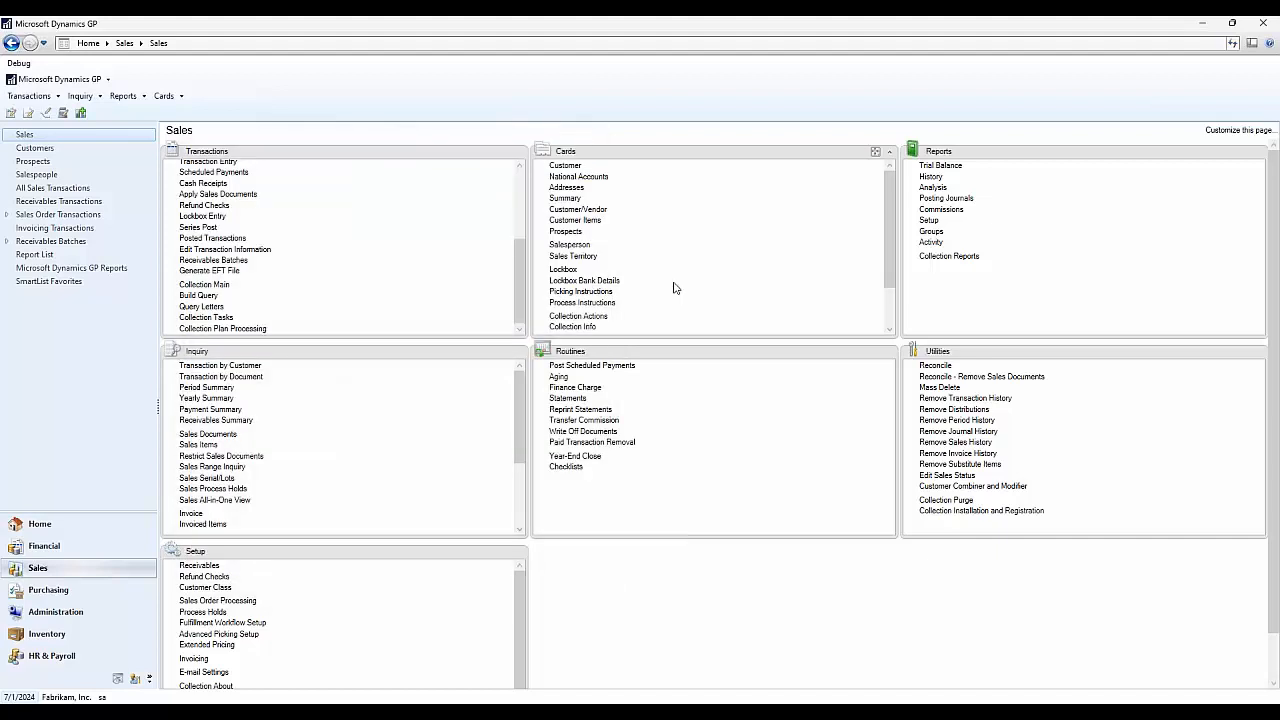
{"action": "left_click", "coordinate": [86, 524]}
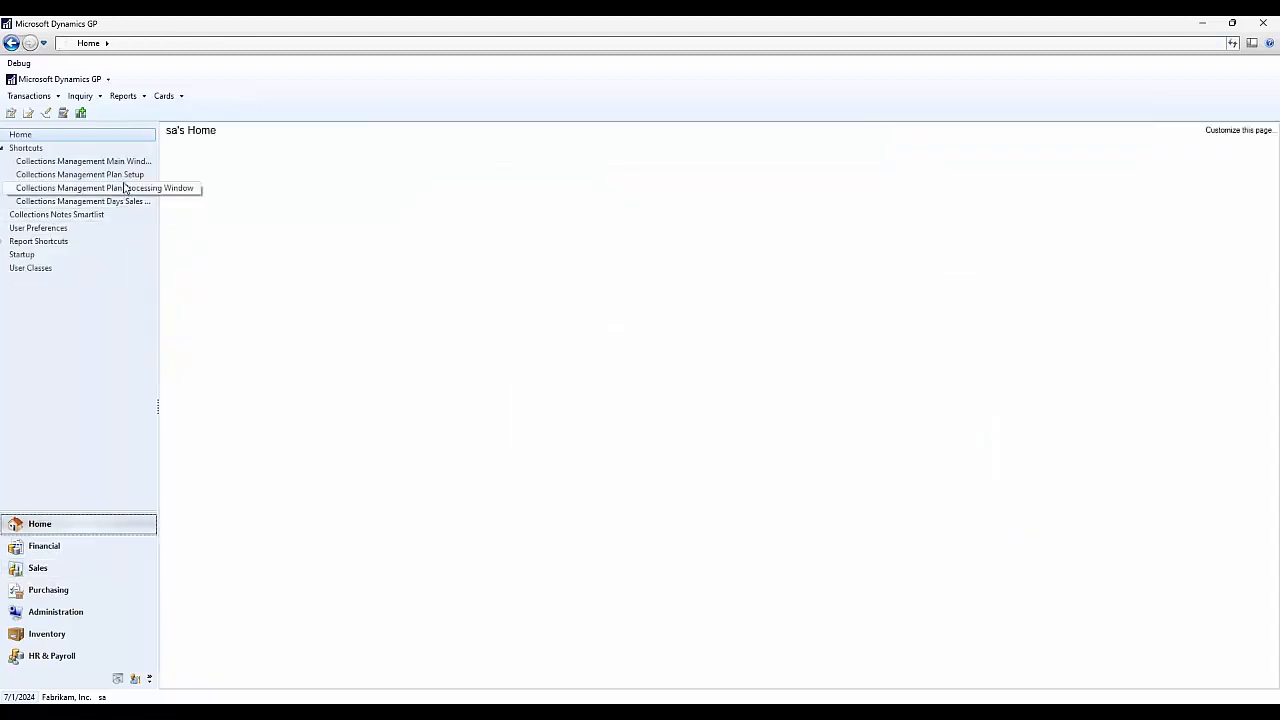
{"action": "left_click", "coordinate": [132, 175]}
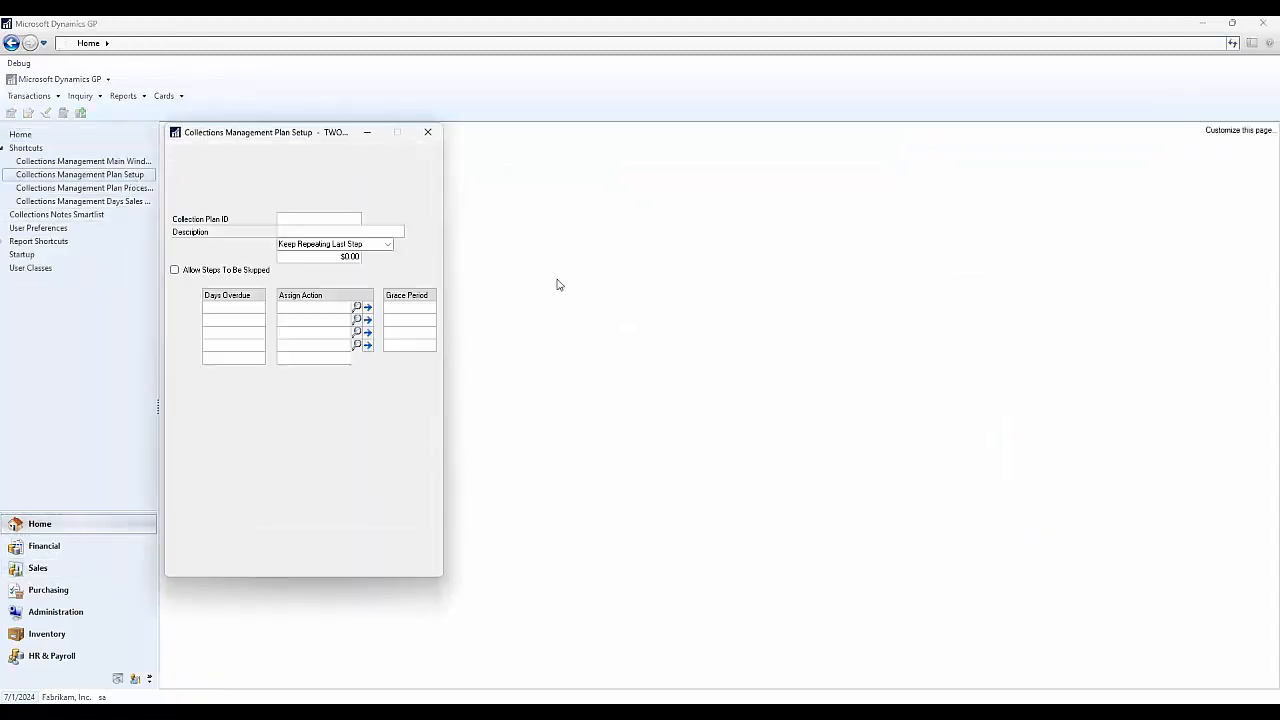
{"action": "left_click_drag", "start_coordinate": [308, 132], "coordinate": [563, 138]}
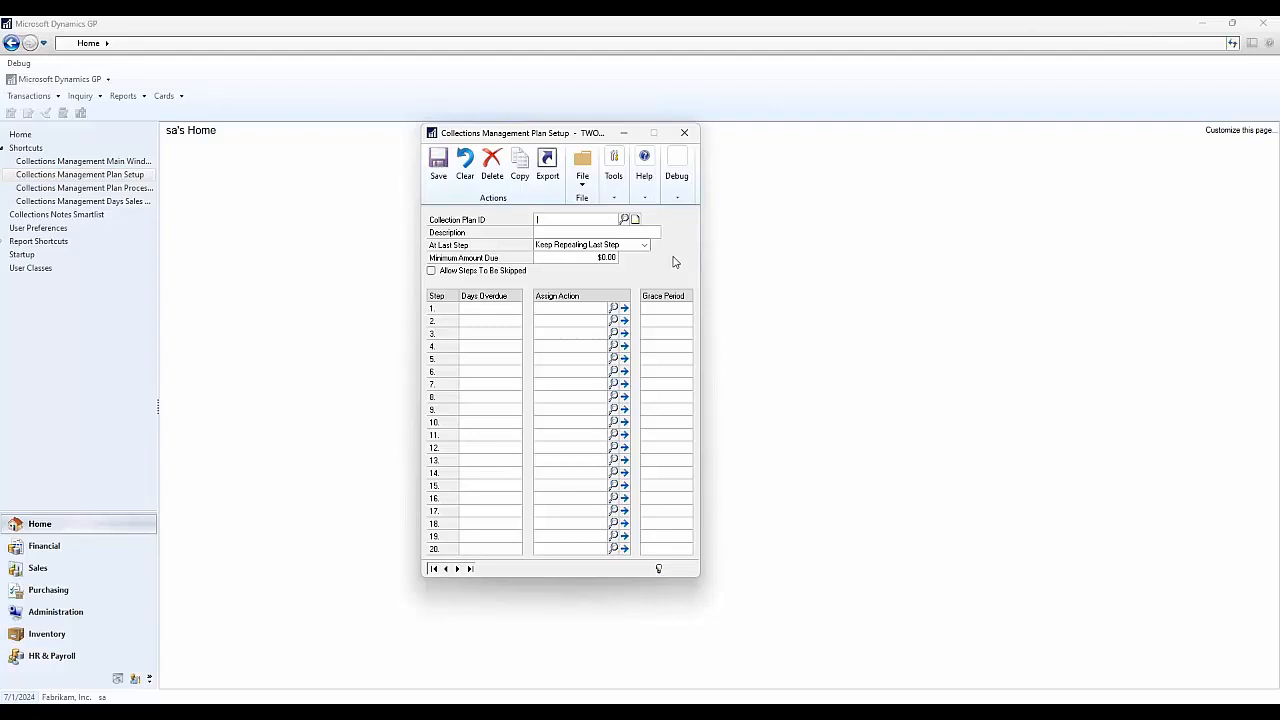
- Load the GOODCUSTOMERS plan and set step 1's days overdue to -7
{"action": "left_click", "coordinate": [624, 219]}
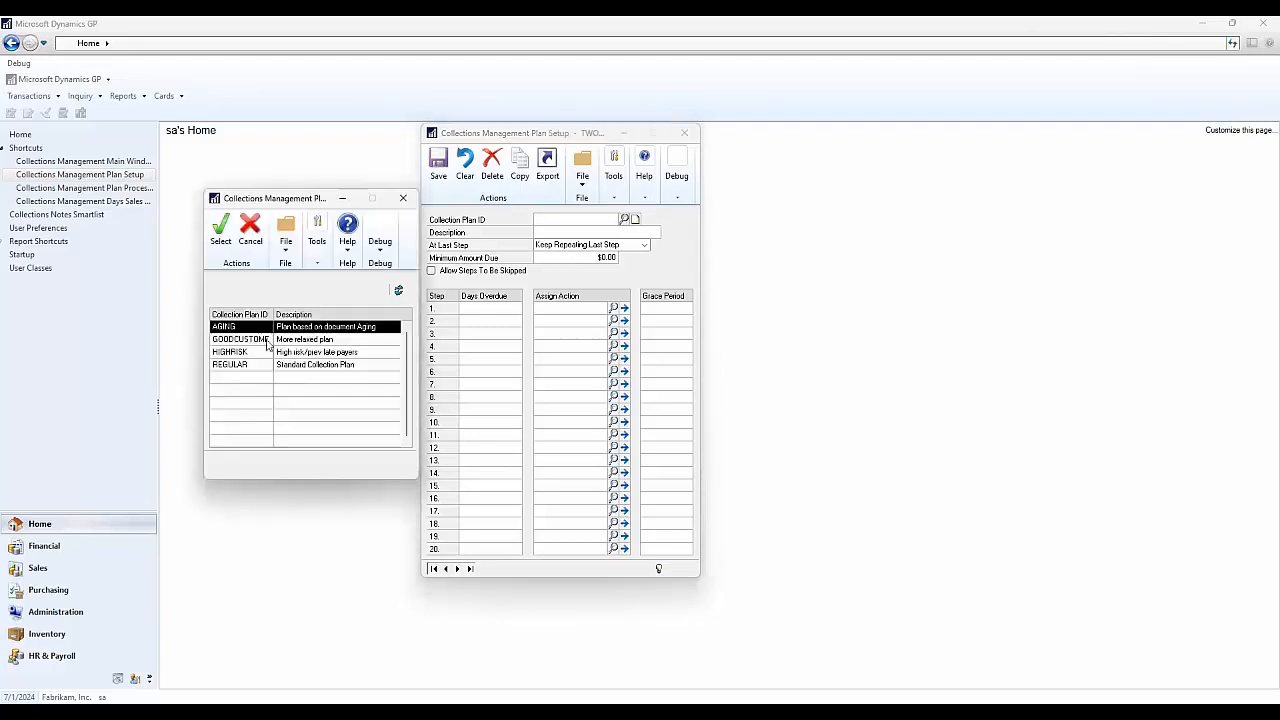
{"action": "left_click", "coordinate": [258, 336]}
{"action": "left_click", "coordinate": [224, 245]}
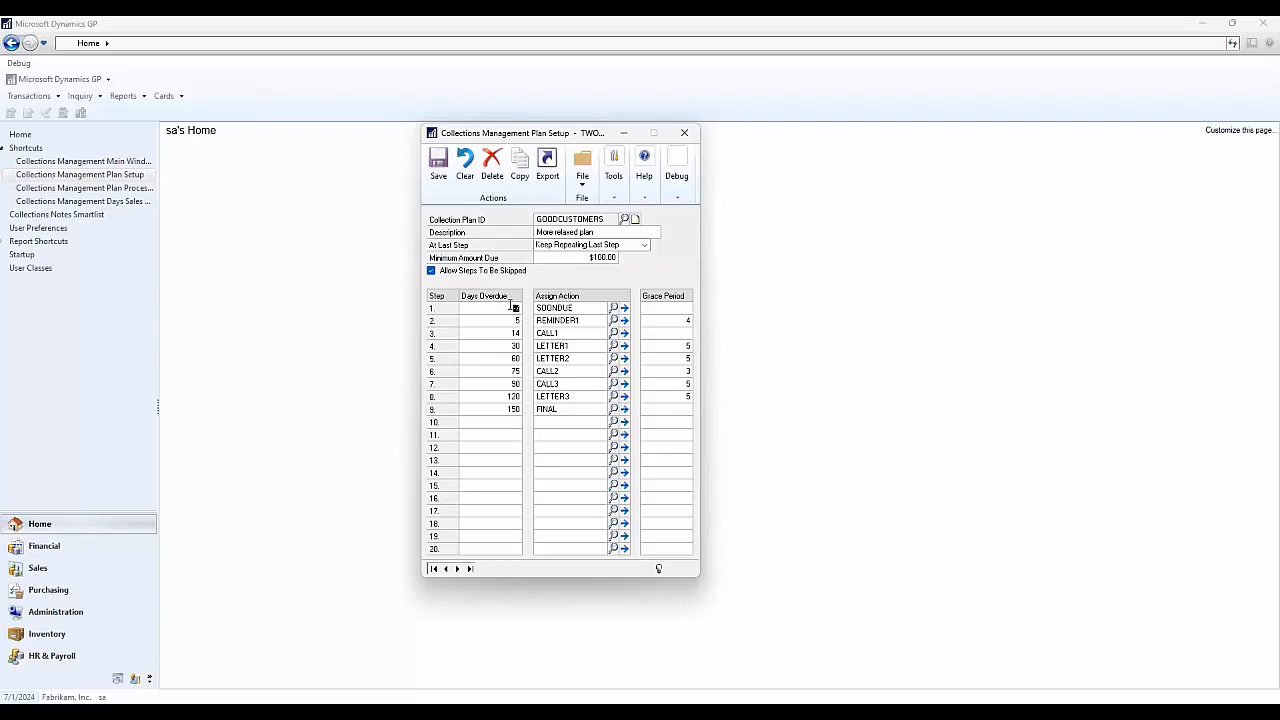
{"action": "type", "text": "7"}
{"action": "left_click", "coordinate": [574, 310]}
{"action": "left_click", "coordinate": [625, 308]}
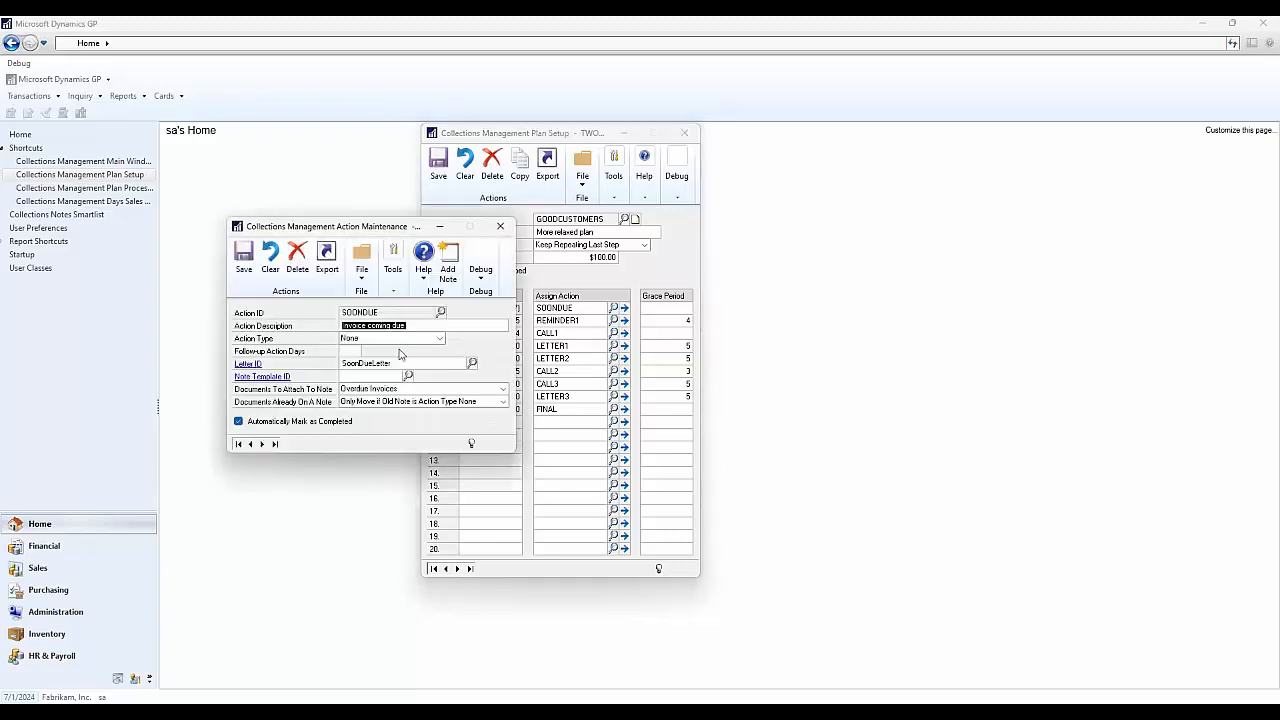
{"action": "left_click", "coordinate": [258, 366]}
{"action": "left_click", "coordinate": [431, 444]}
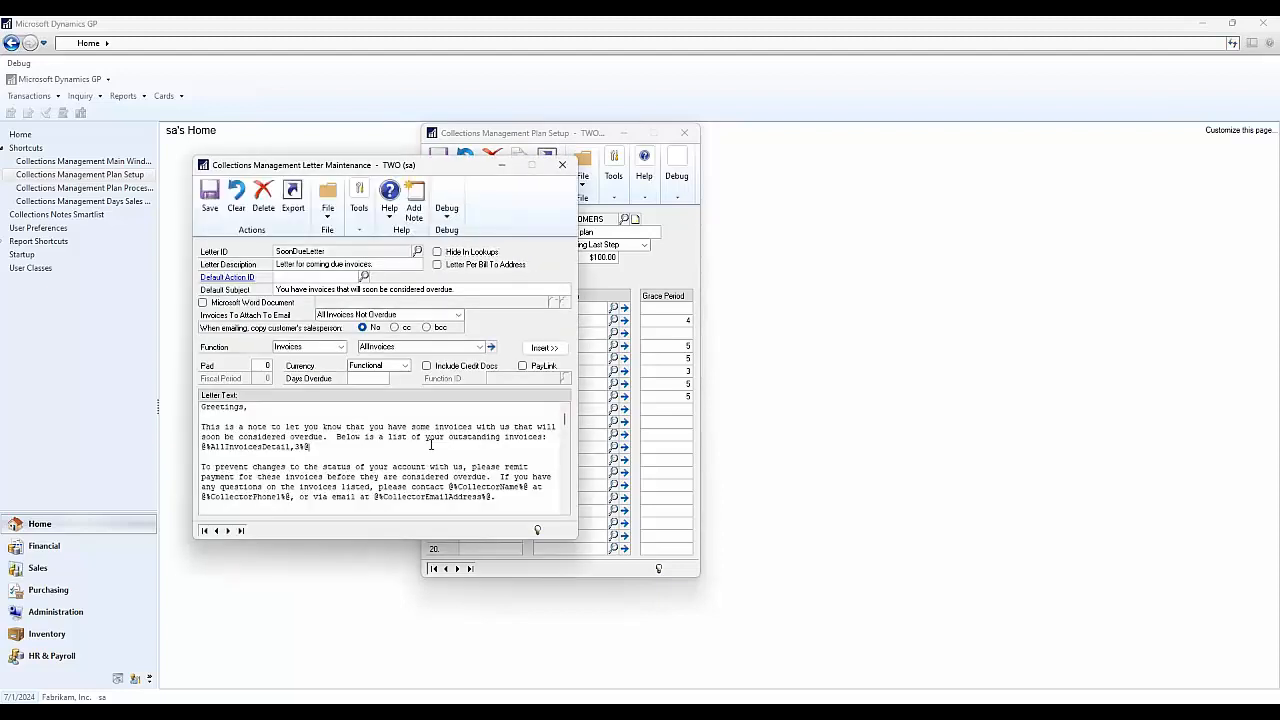
{"action": "scroll", "coordinate": [431, 444], "scroll_direction": "down", "scroll_amount": 2}
{"action": "scroll", "coordinate": [431, 444], "scroll_direction": "up", "scroll_amount": 2}
{"action": "left_click", "coordinate": [562, 164]}
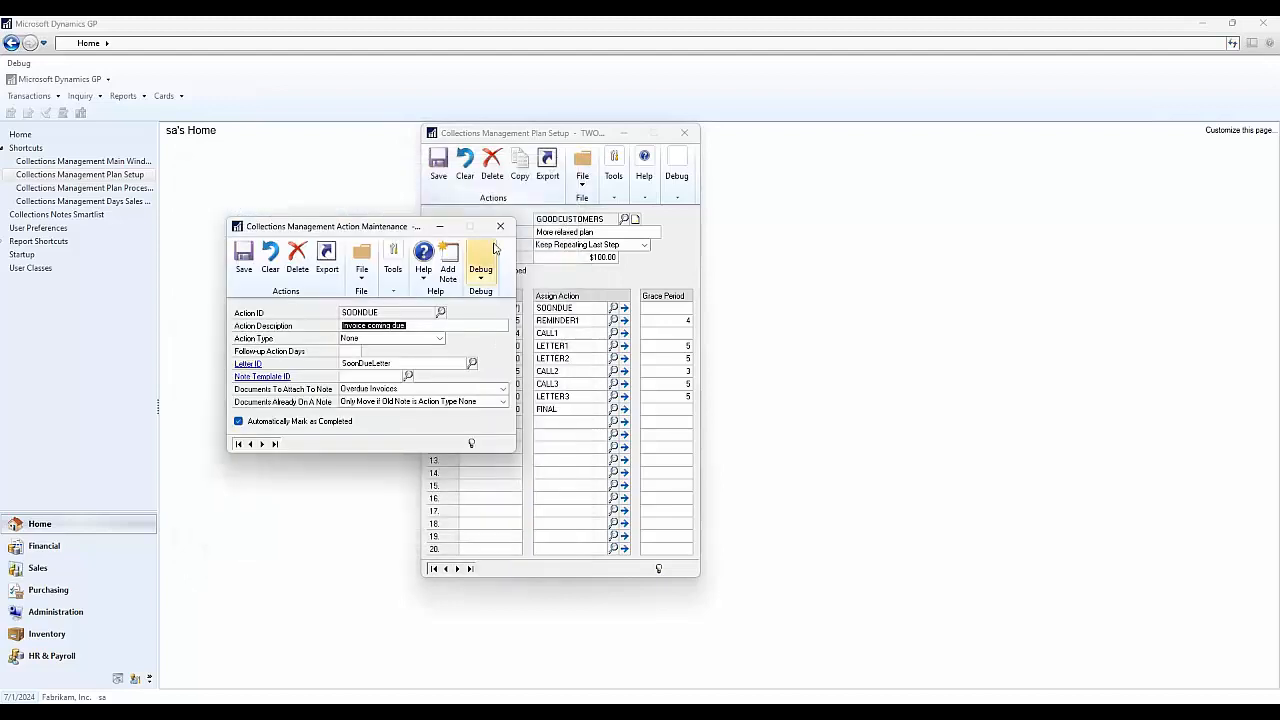
{"action": "left_click", "coordinate": [501, 230]}
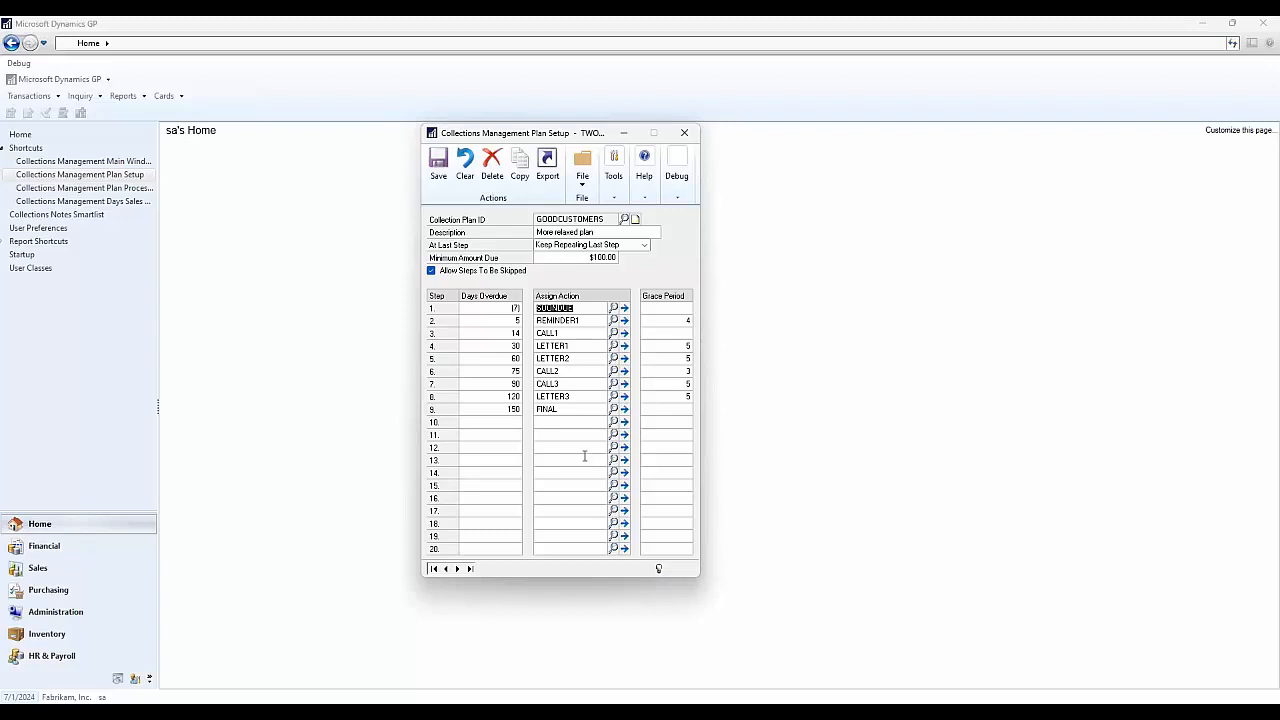
- Close the GOODCUSTOMERS plan setup and show the Sales page's collection cards
{"action": "left_click", "coordinate": [684, 132]}
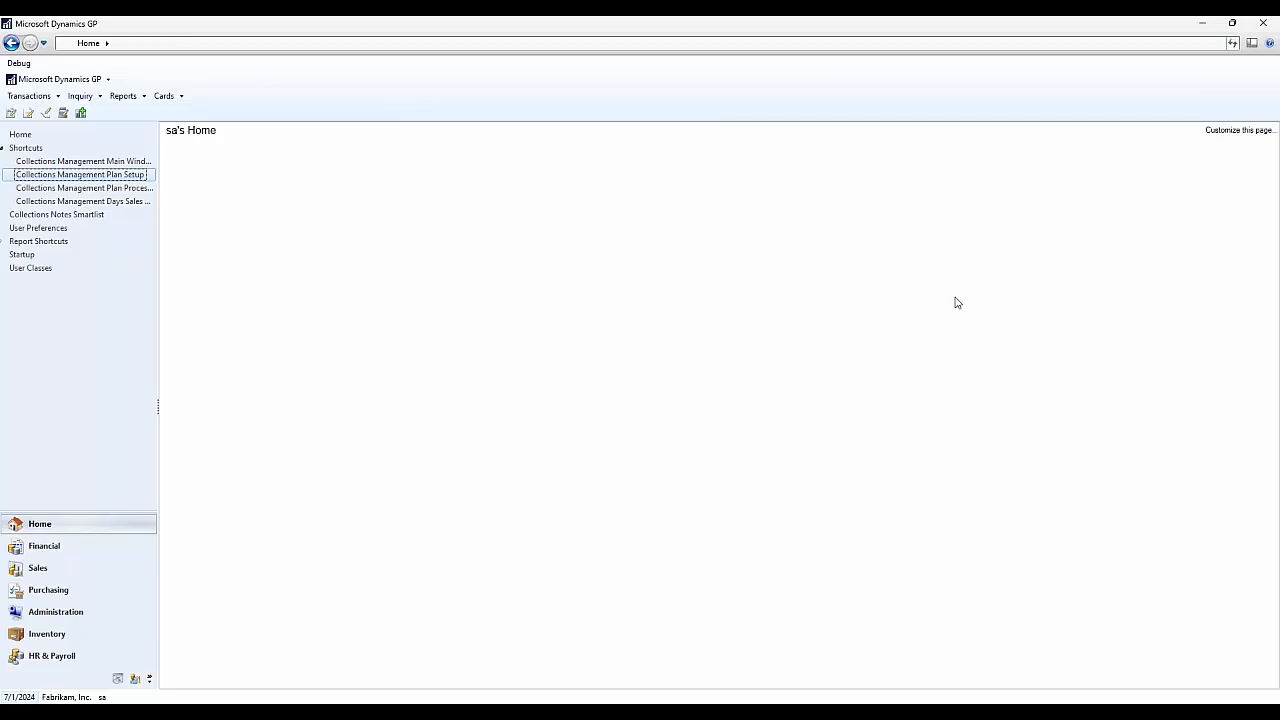
{"action": "left_click", "coordinate": [52, 568]}
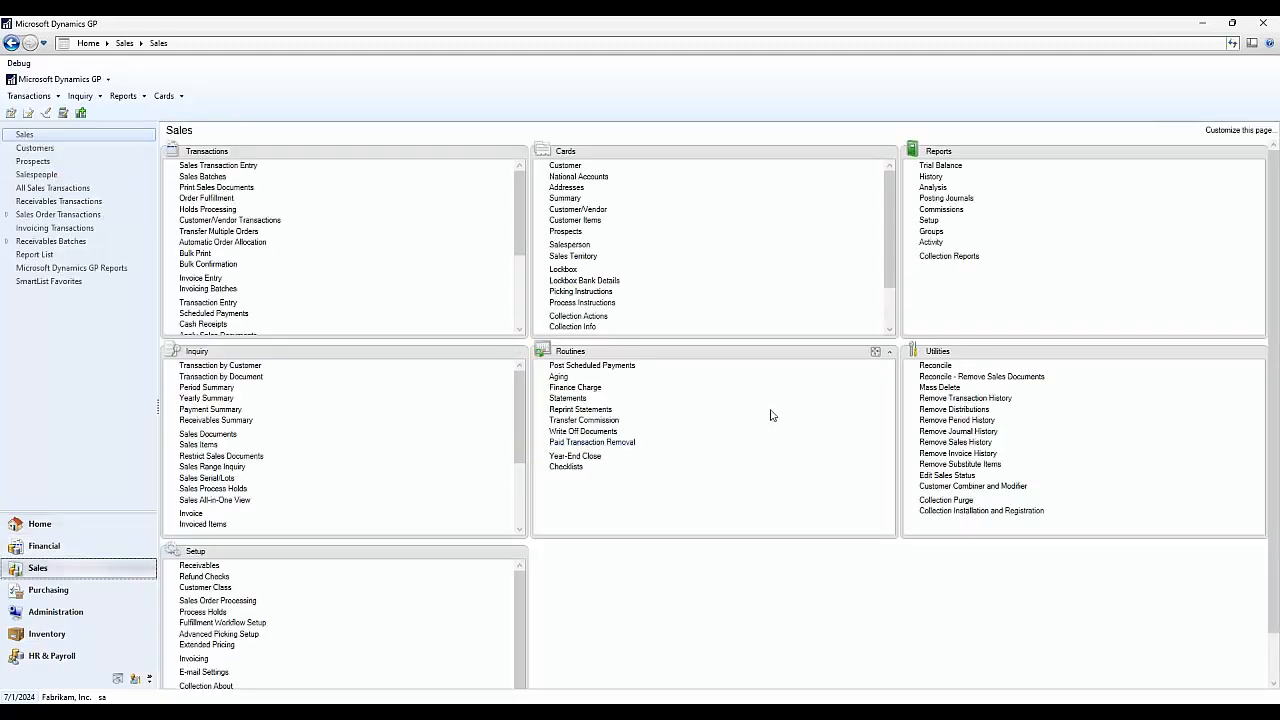
{"action": "left_click_drag", "start_coordinate": [888, 254], "coordinate": [898, 316]}
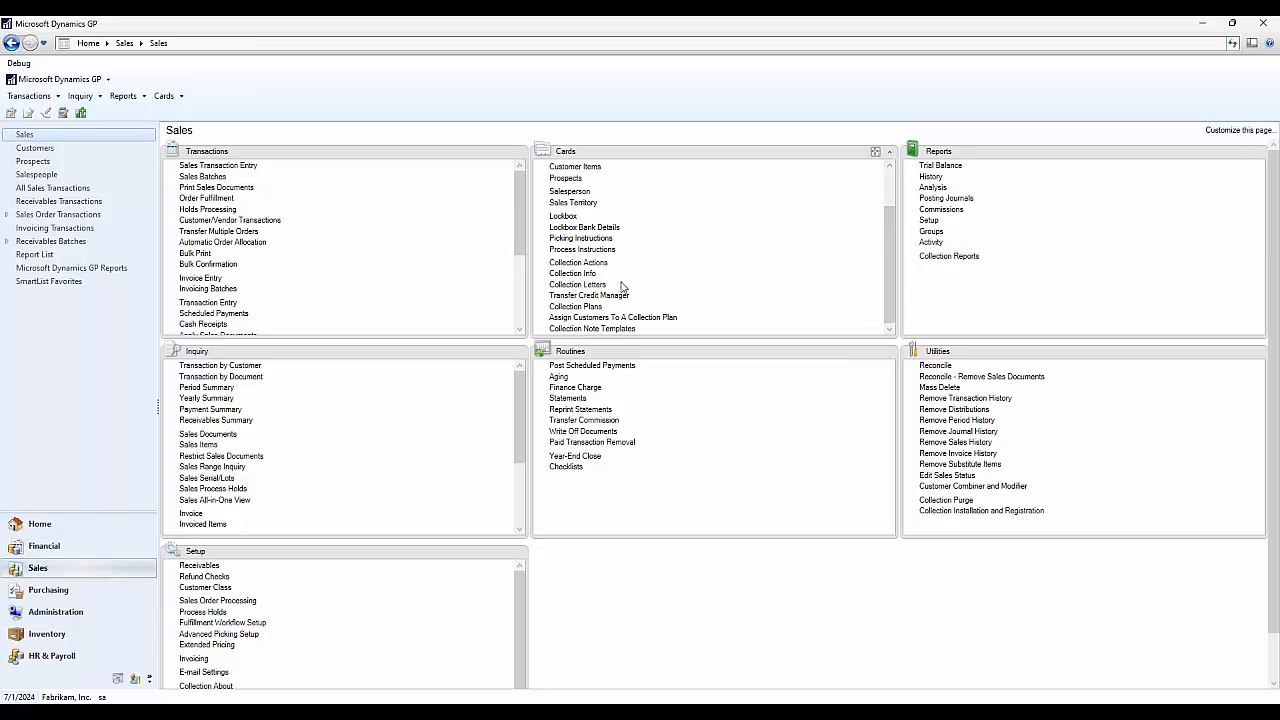
- Open Collection Letters maintenance and browse existing letters like SoonDueLetter and WordLetter1–3
{"action": "left_click", "coordinate": [577, 285]}
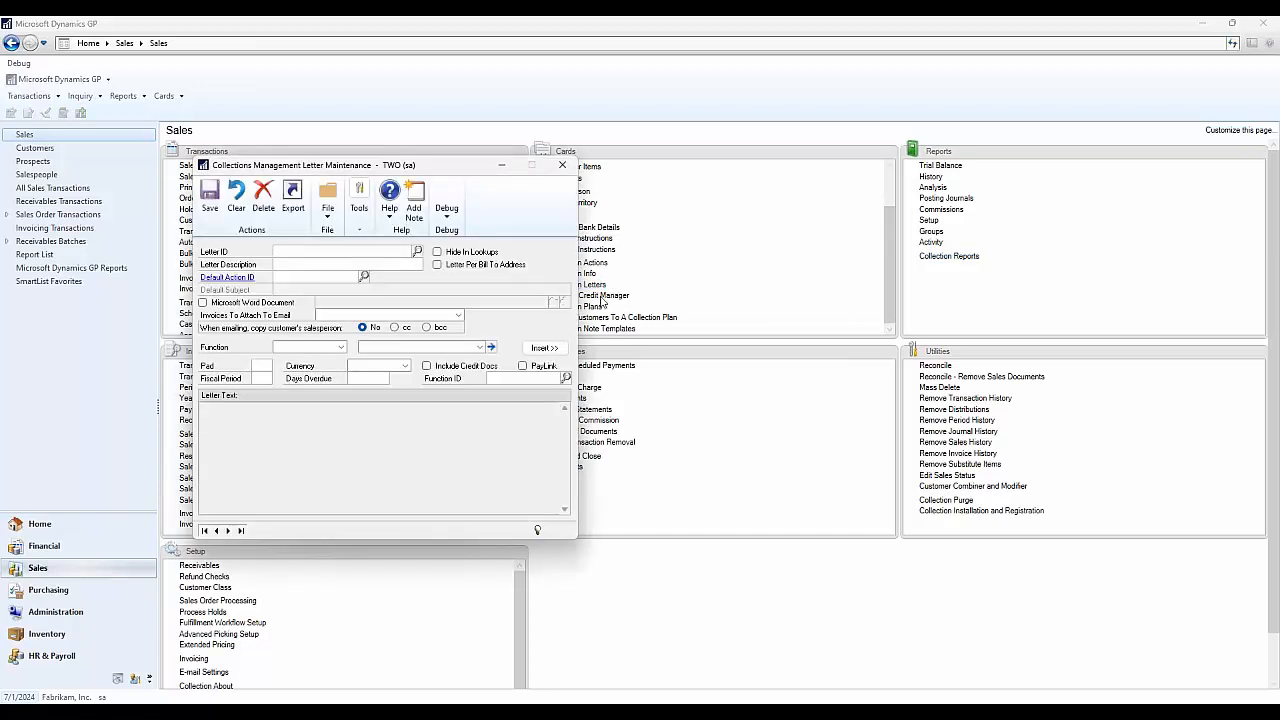
{"action": "left_click_drag", "start_coordinate": [468, 169], "coordinate": [650, 148]}
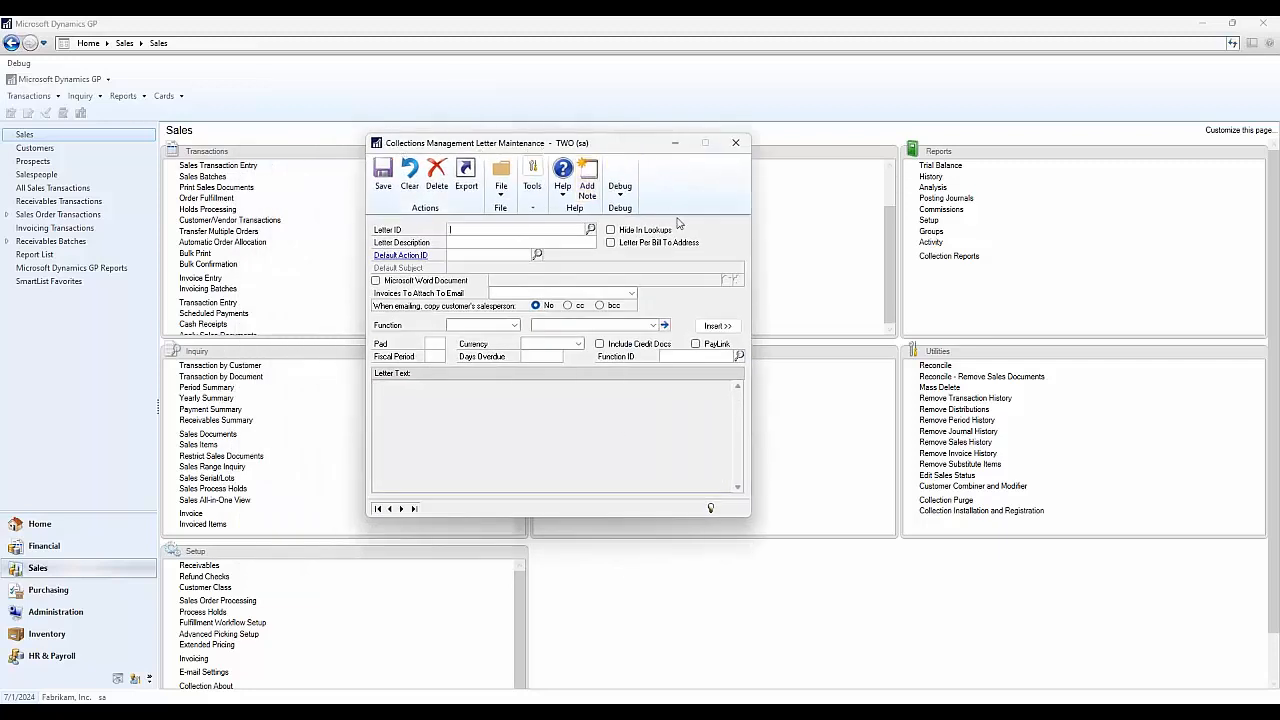
{"action": "left_click", "coordinate": [590, 229]}
{"action": "scroll", "coordinate": [455, 370], "scroll_direction": "down", "scroll_amount": 6}
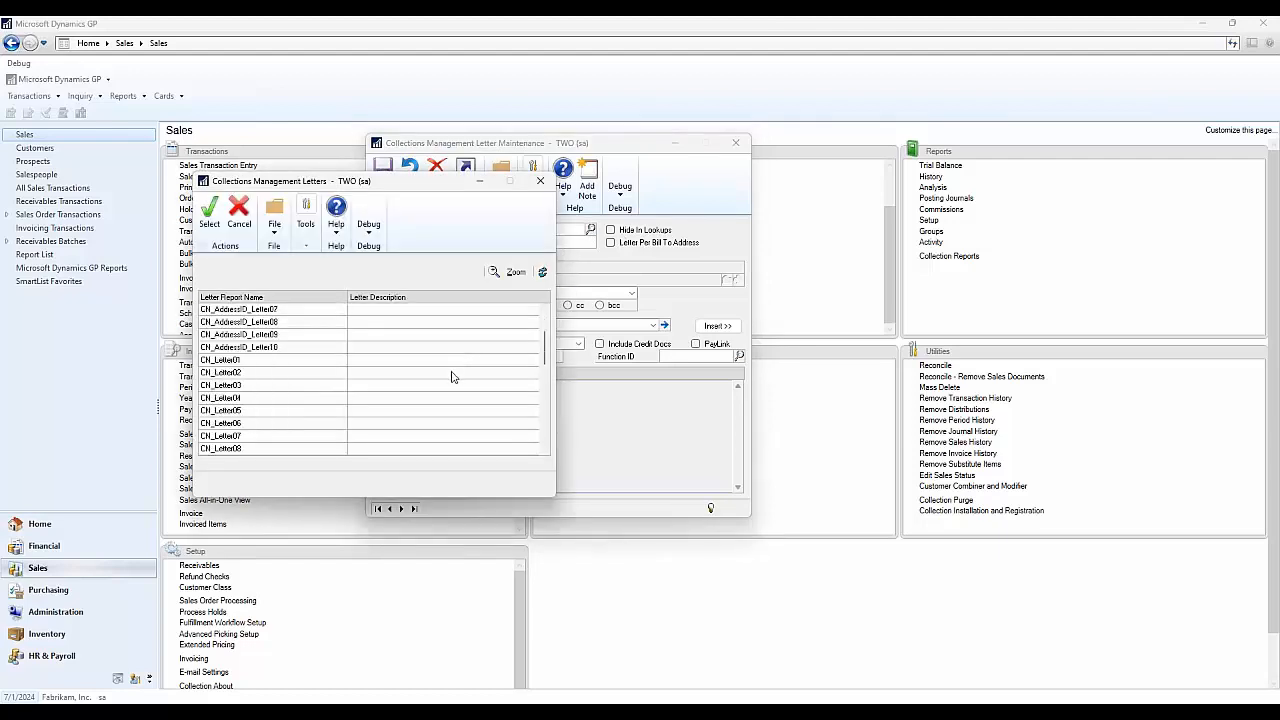
{"action": "scroll", "coordinate": [451, 383], "scroll_direction": "down", "scroll_amount": 5}
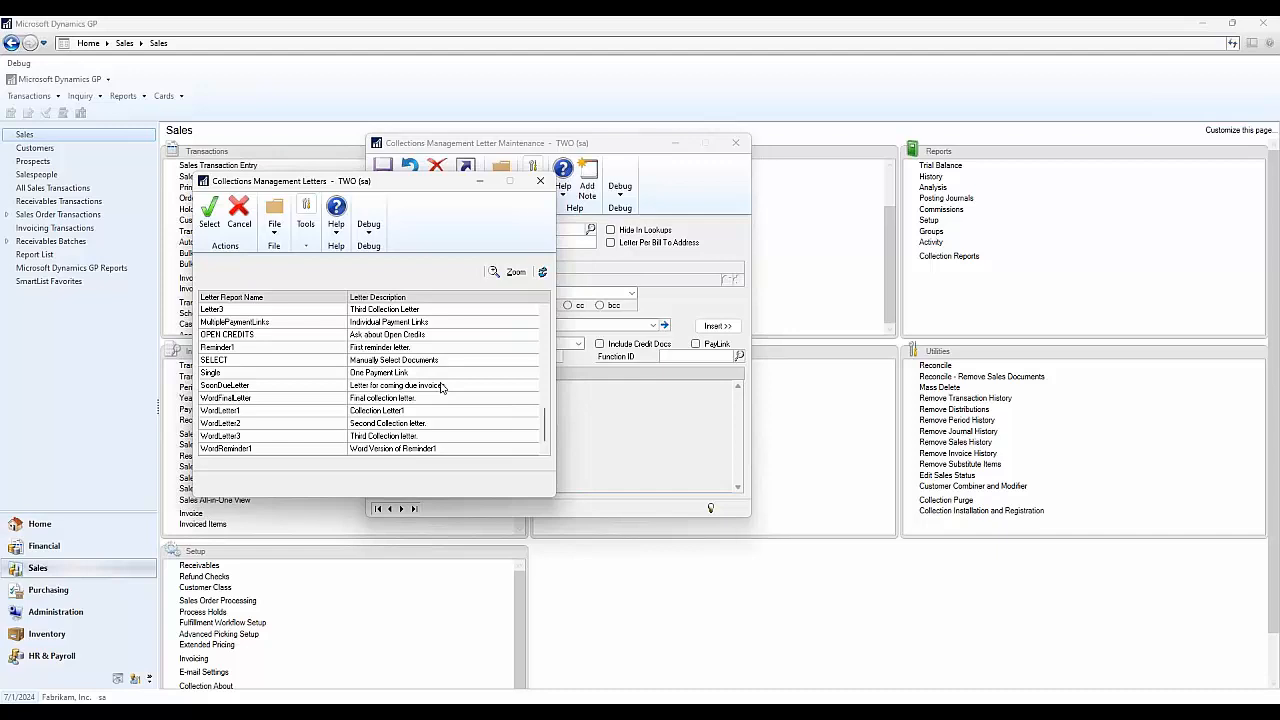
- Create collection letter ID 'test' with description 'testing with webinar'
{"action": "left_click", "coordinate": [547, 190]}
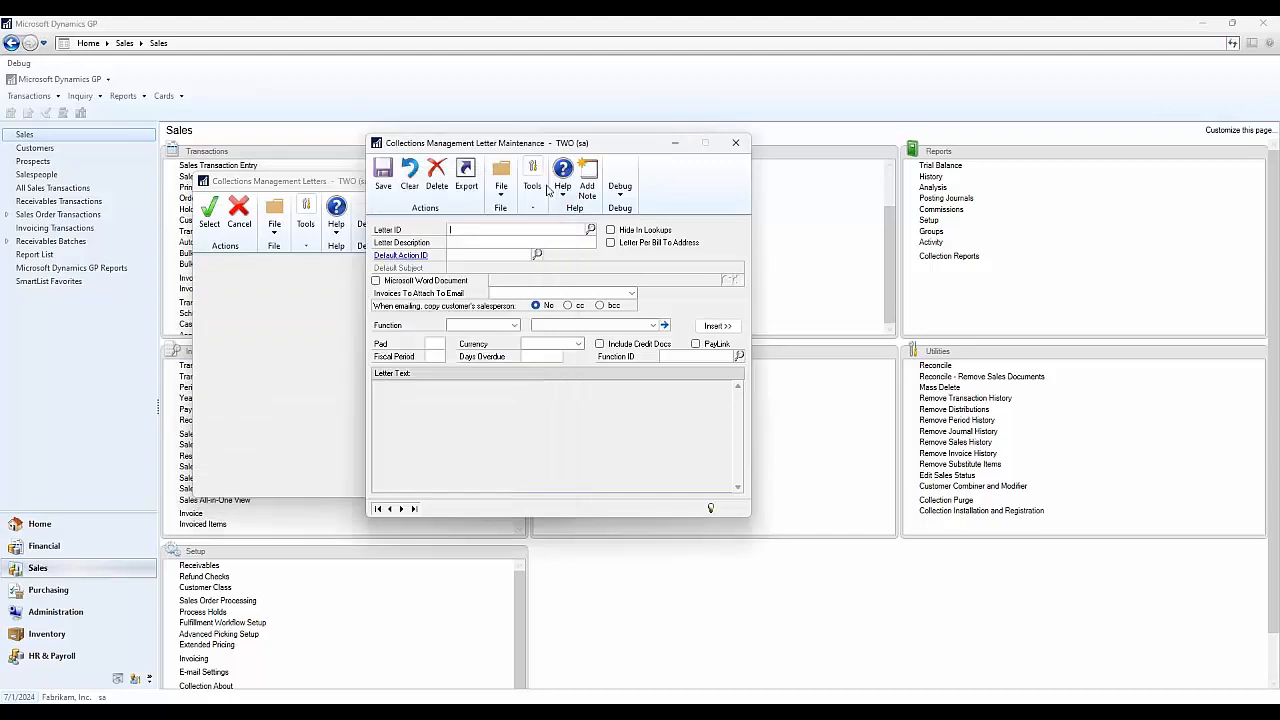
{"action": "left_click", "coordinate": [541, 231]}
{"action": "type", "text": "test"}
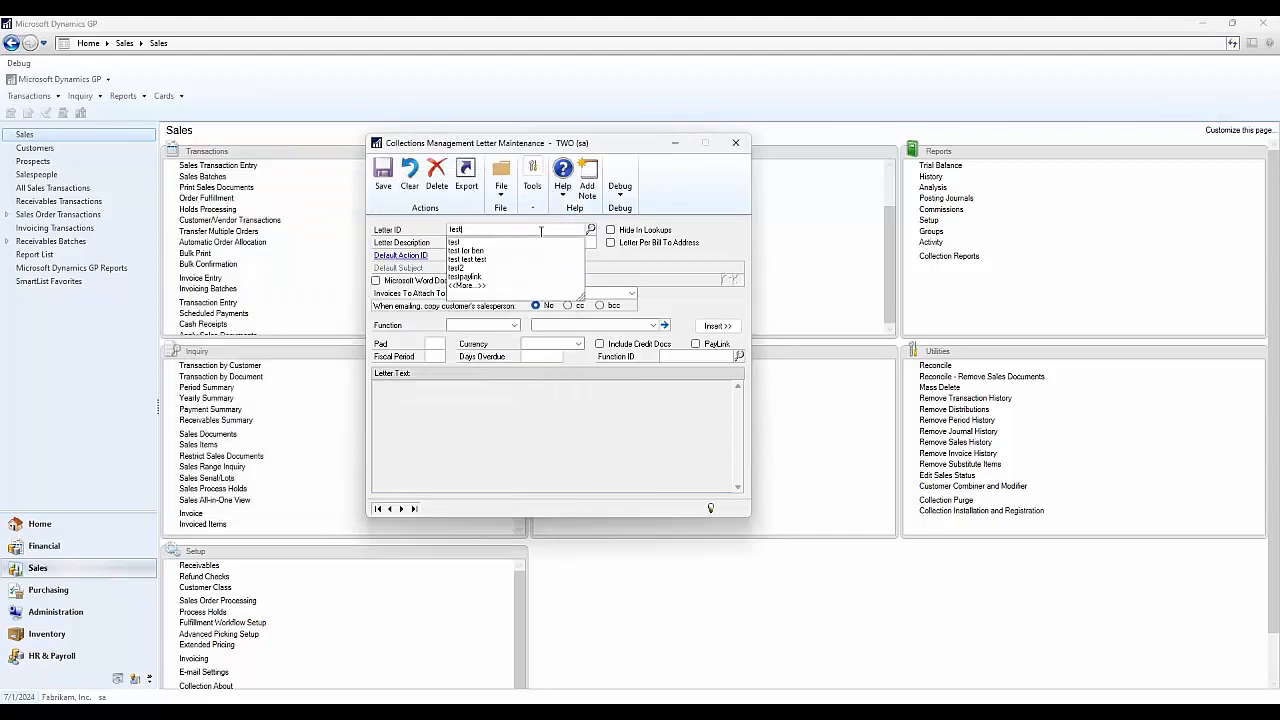
{"action": "key", "text": "Tab"}
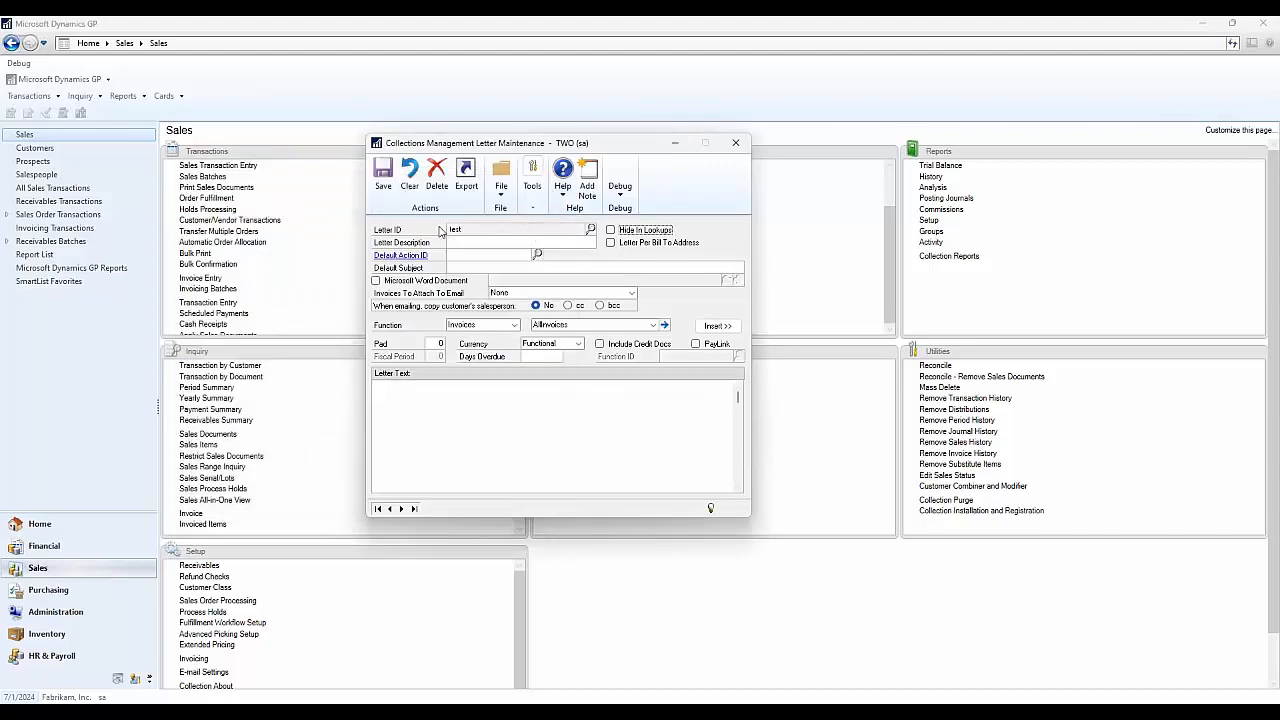
{"action": "left_click", "coordinate": [488, 245]}
{"action": "type", "text": "testing with webinar"}
{"action": "key", "text": "Tab"}
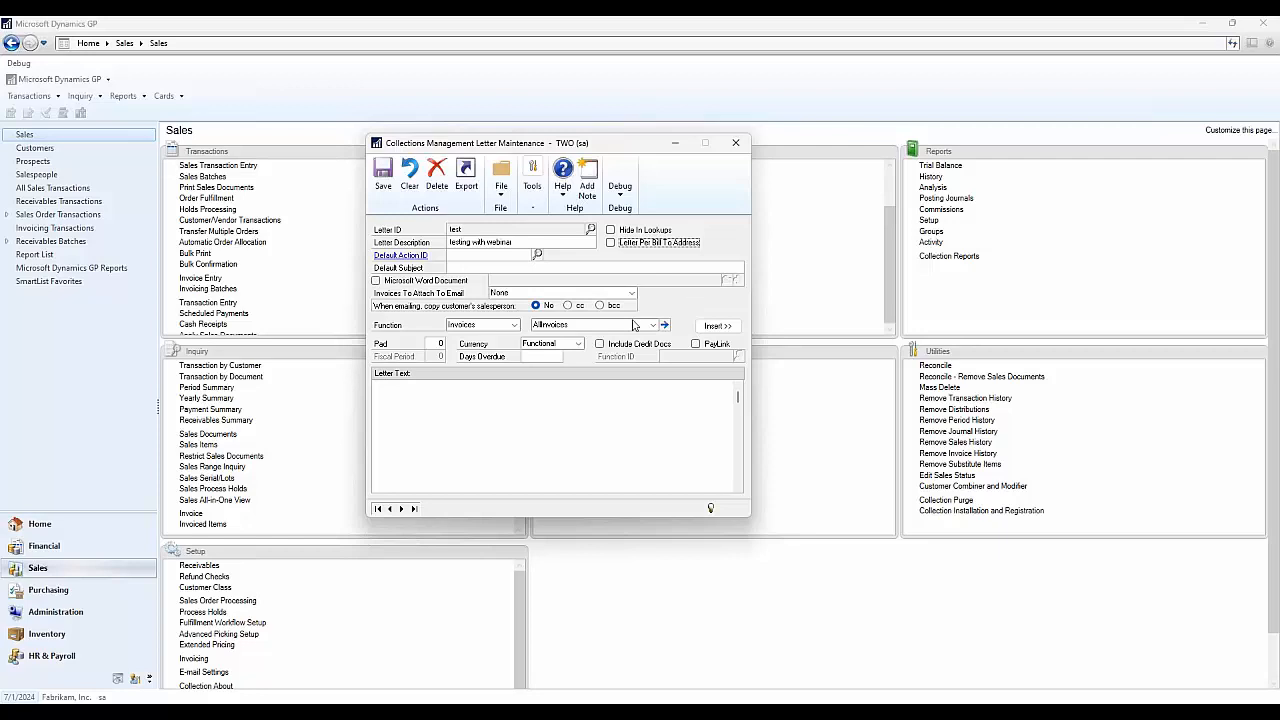
- Start the letter text with 'Hi' and open the merge field category list
{"action": "left_click", "coordinate": [791, 414]}
{"action": "type", "text": "Hi"}
{"action": "left_click", "coordinate": [505, 326]}
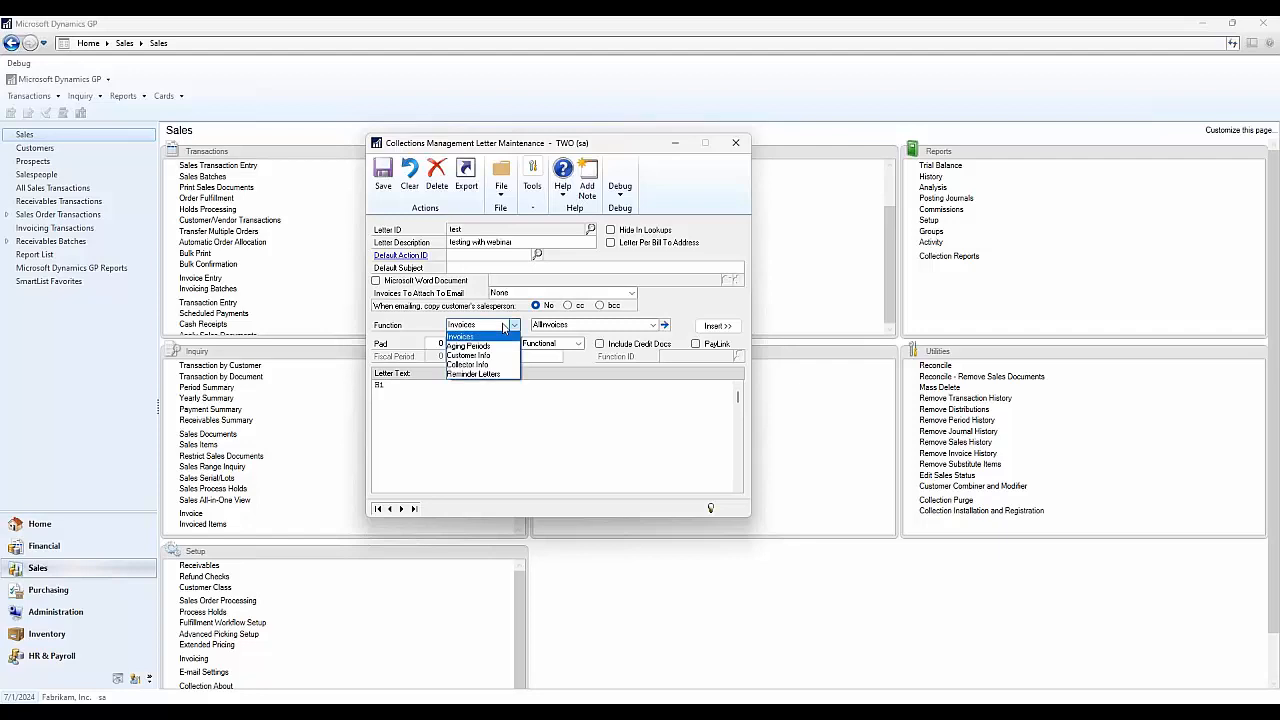
- Insert the CustomerName placeholder after "Hi" in the letter text
{"action": "left_click", "coordinate": [502, 357]}
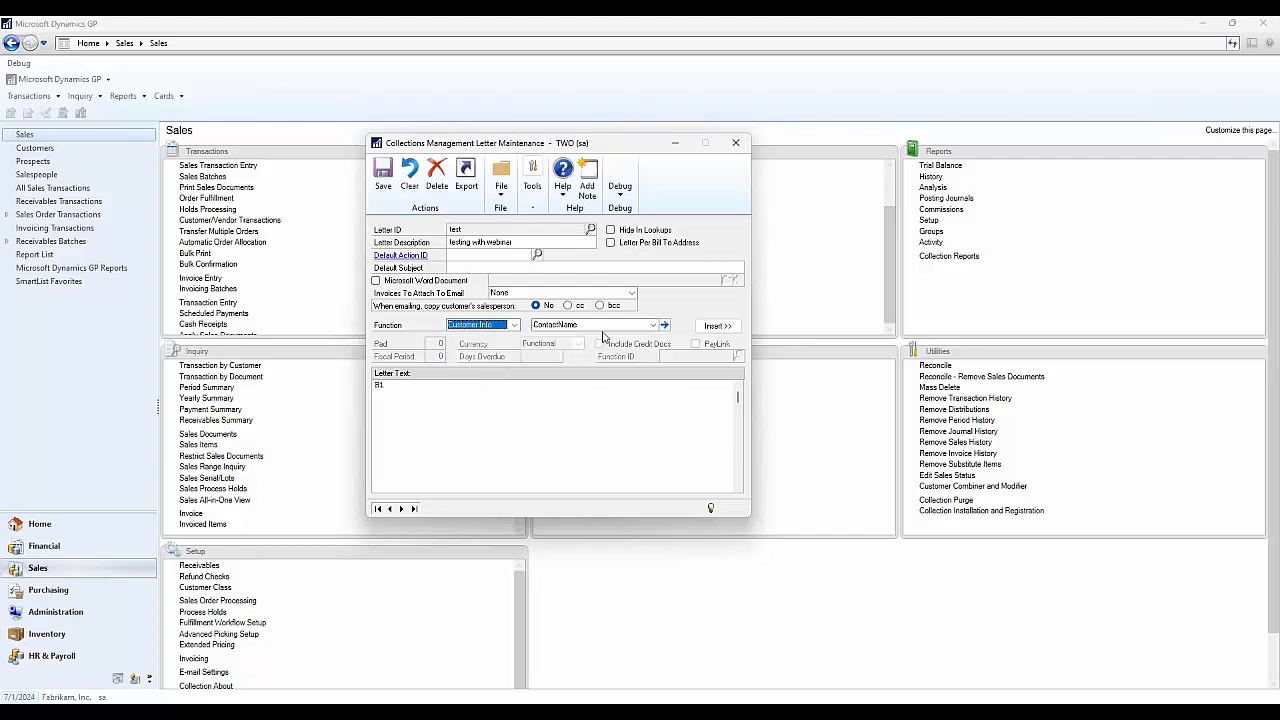
{"action": "left_click", "coordinate": [610, 328]}
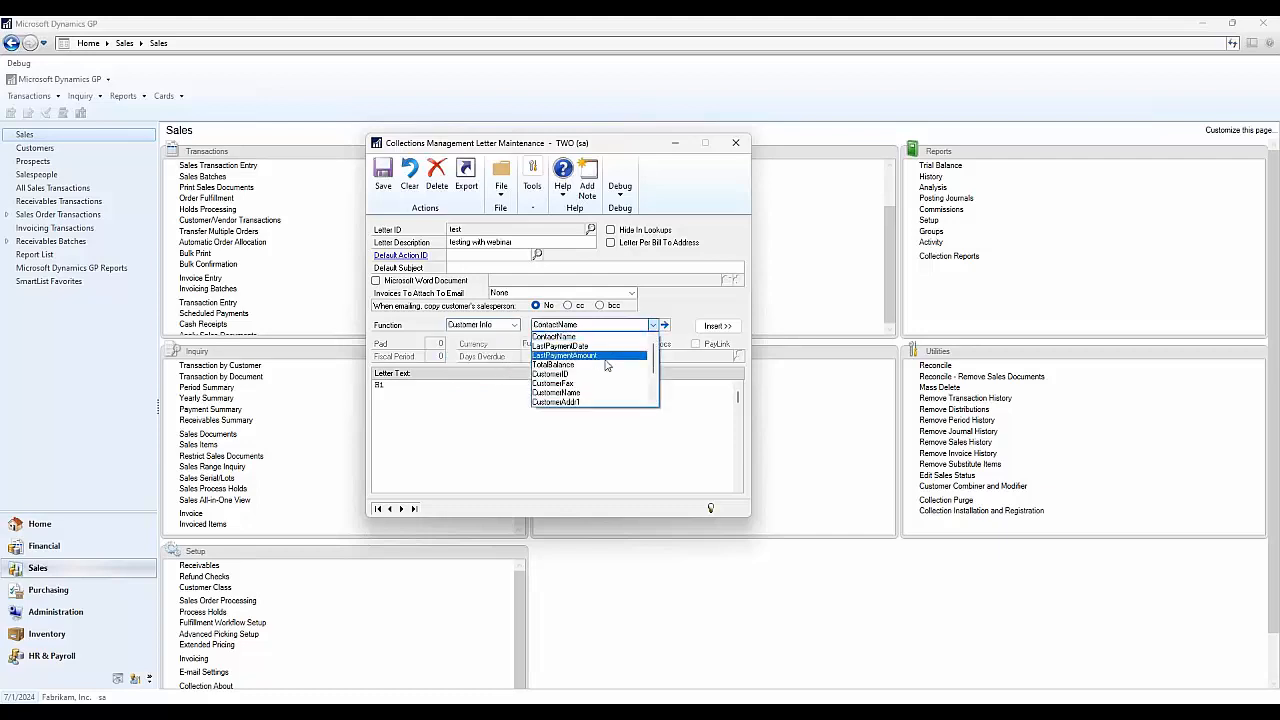
{"action": "left_click", "coordinate": [599, 394]}
{"action": "left_click", "coordinate": [714, 326]}
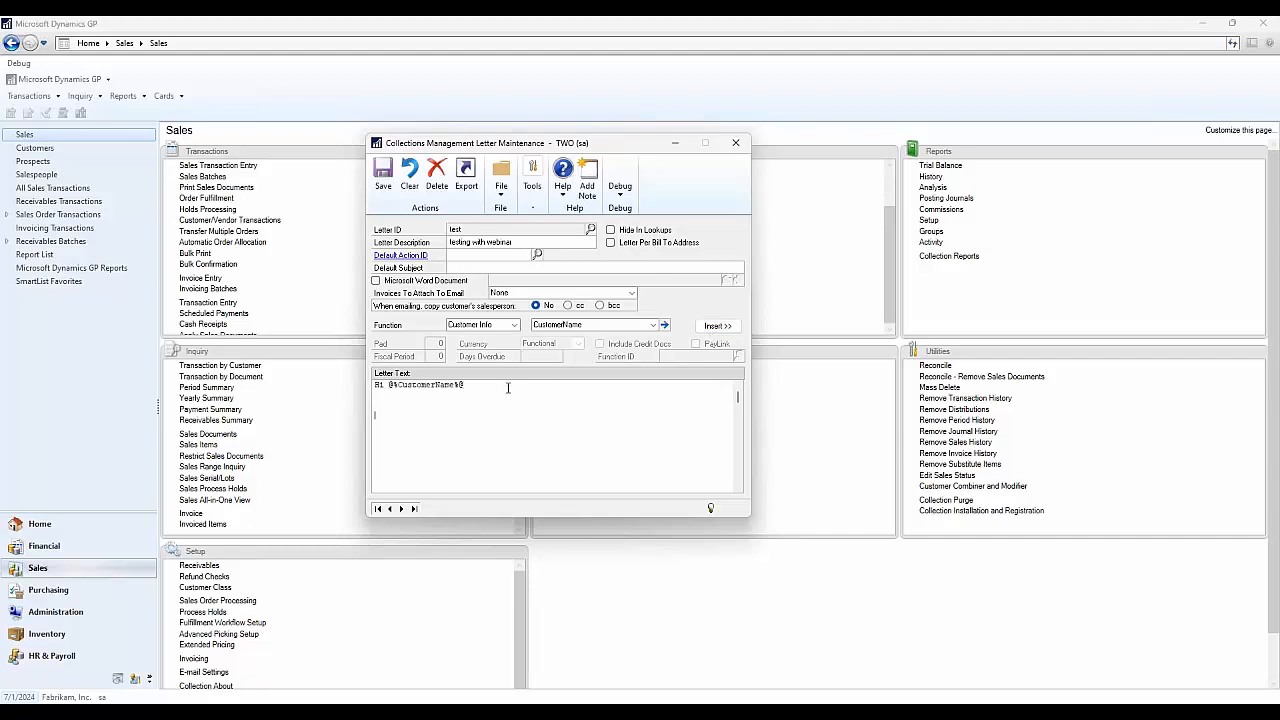
- Insert the AllInvoices placeholder with a PayLink included
{"action": "left_click", "coordinate": [514, 325]}
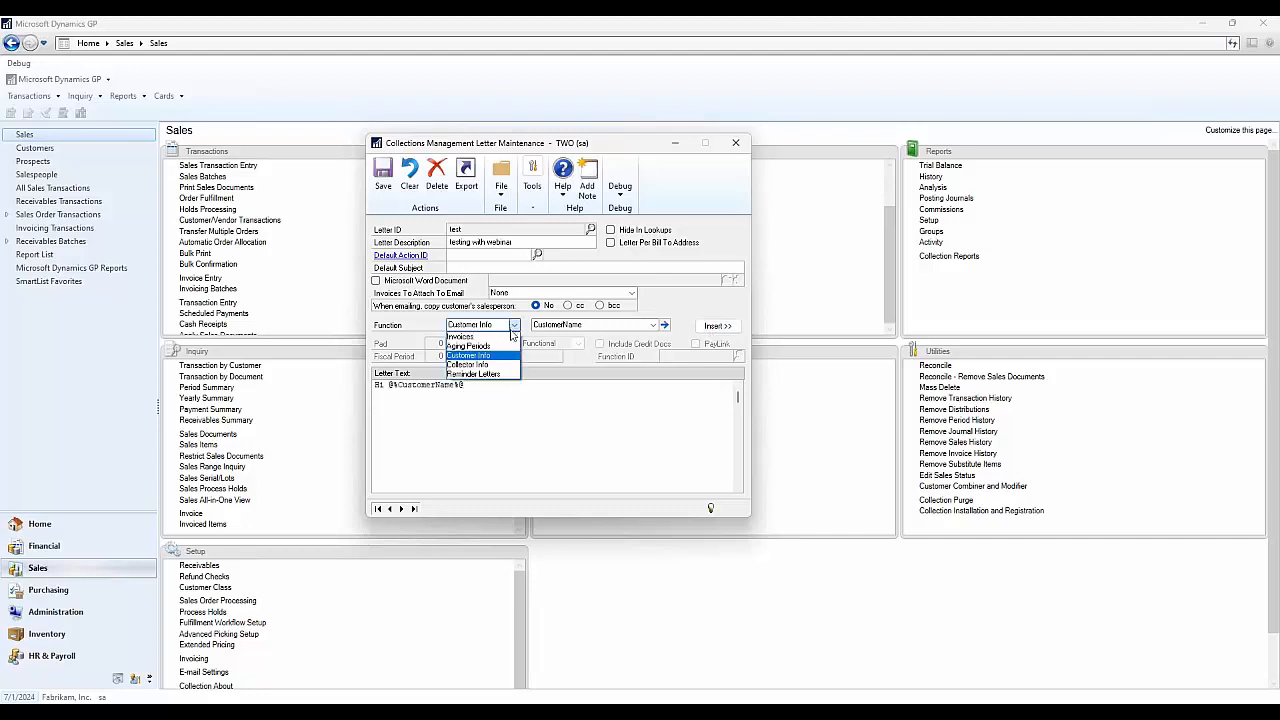
{"action": "left_click", "coordinate": [509, 337]}
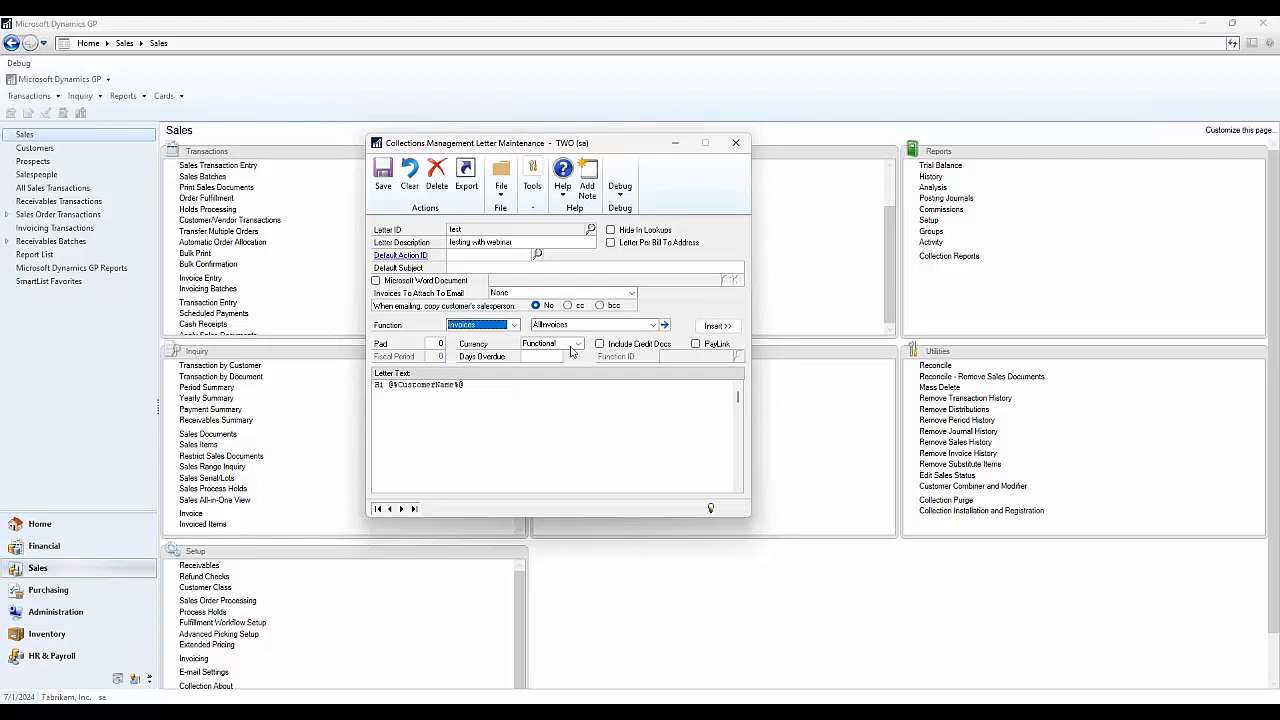
{"action": "left_click", "coordinate": [652, 326]}
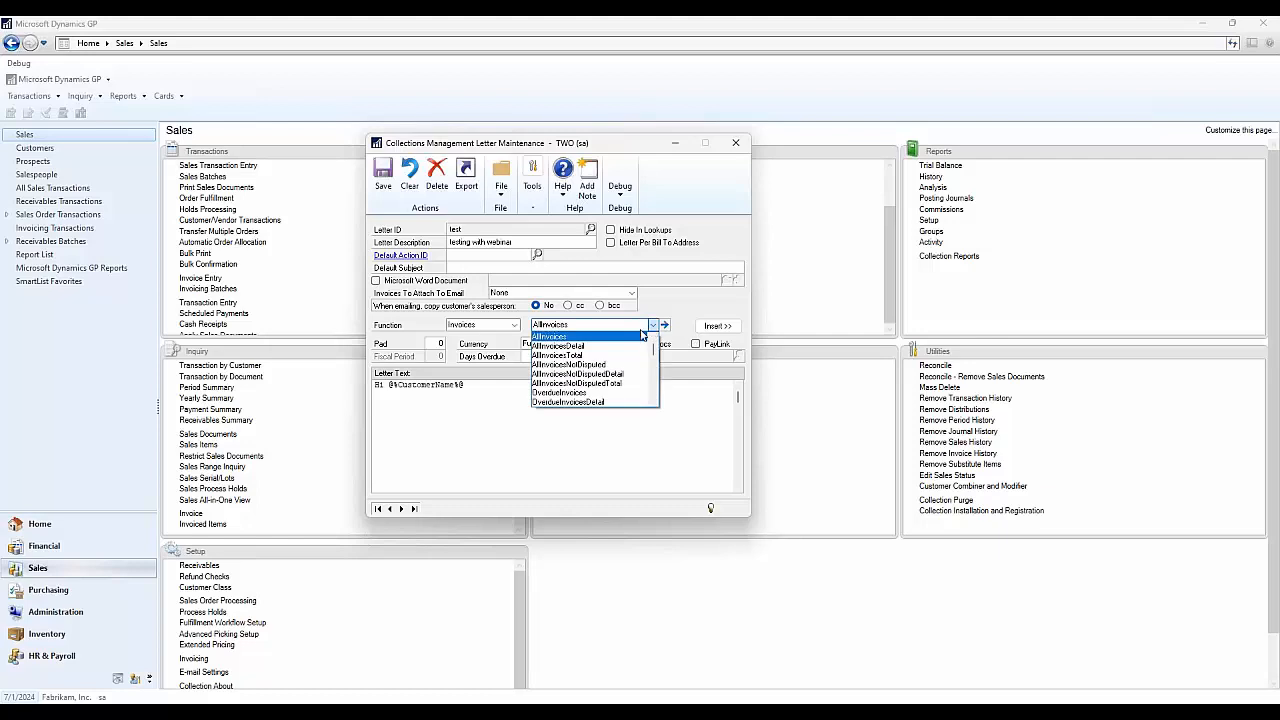
{"action": "left_click", "coordinate": [641, 336]}
{"action": "left_click", "coordinate": [696, 344]}
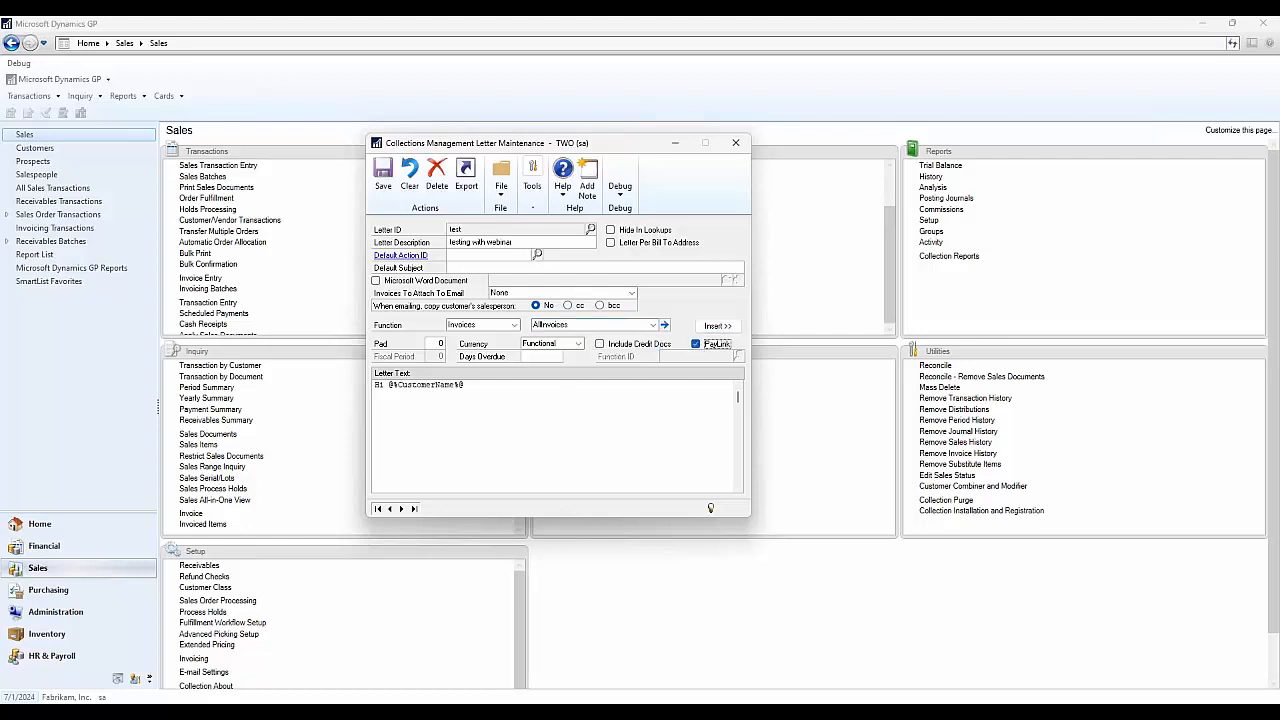
{"action": "left_click", "coordinate": [510, 417]}
{"action": "left_click", "coordinate": [718, 326]}
- Insert the PayLinkForMultipleDocuments placeholder into the letter
{"action": "left_click", "coordinate": [608, 325]}
{"action": "scroll", "coordinate": [608, 388], "scroll_direction": "down", "scroll_amount": 4}
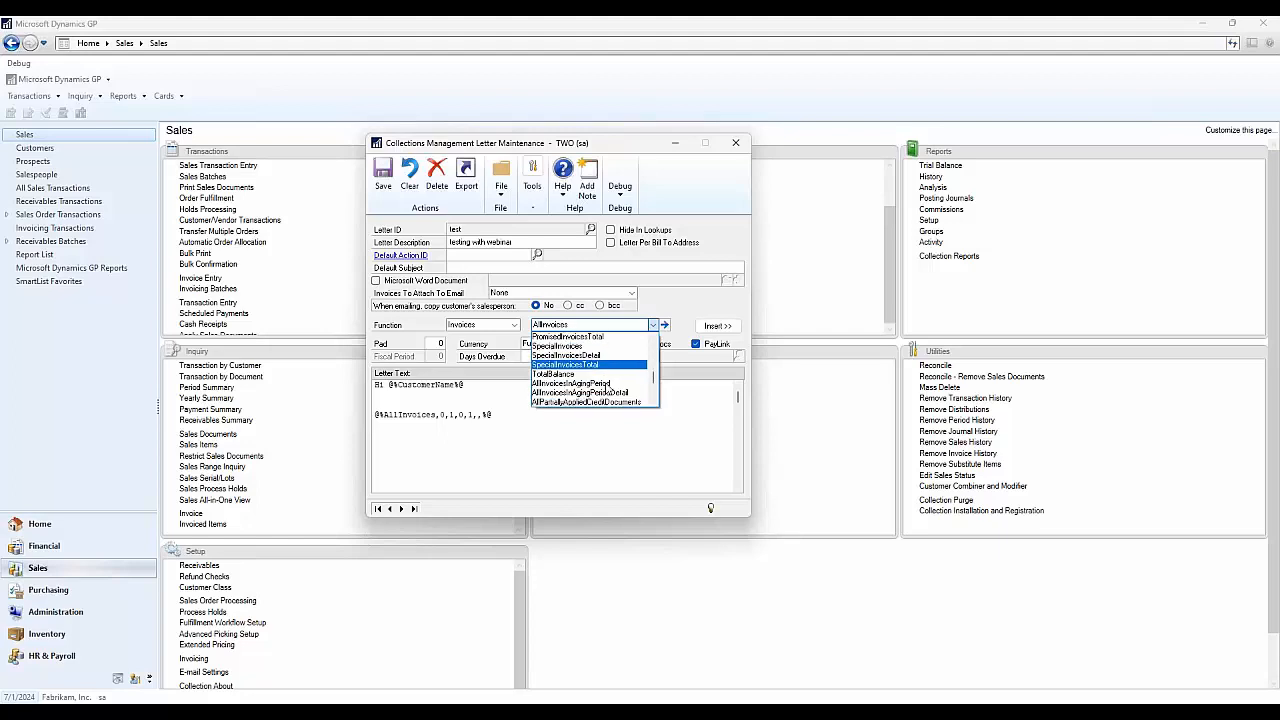
{"action": "left_click", "coordinate": [608, 384]}
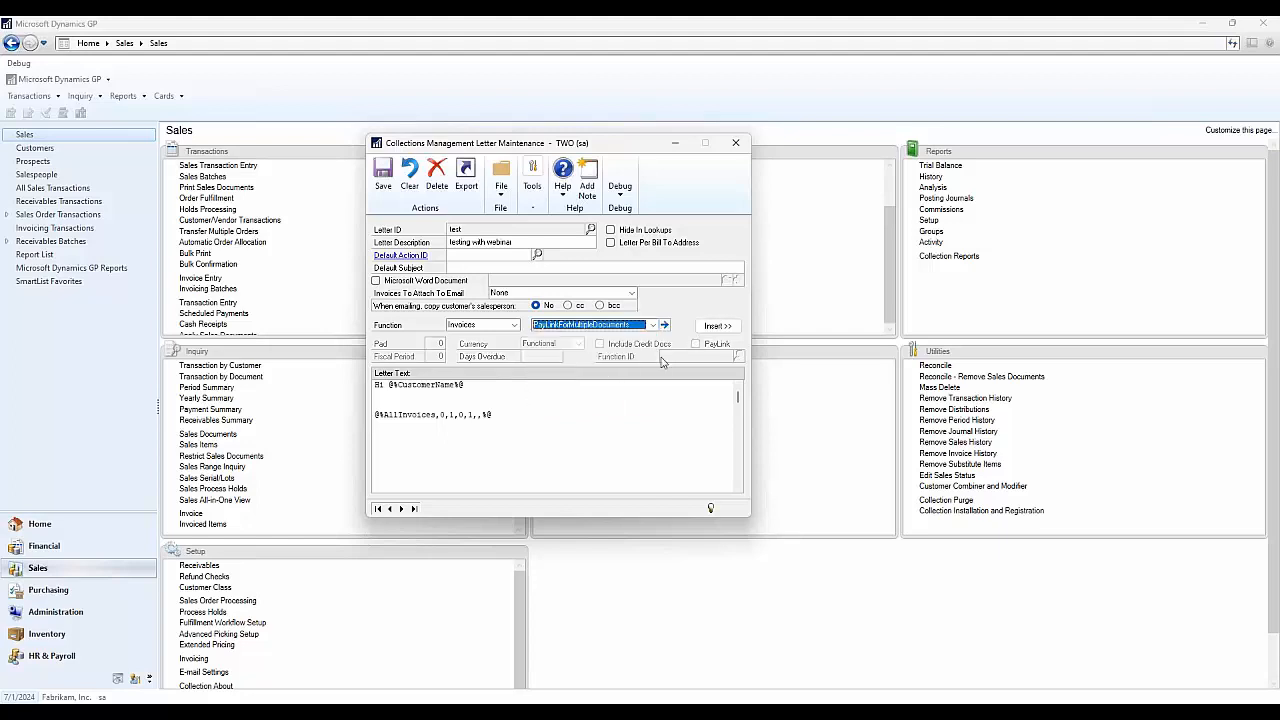
{"action": "left_click", "coordinate": [717, 325]}
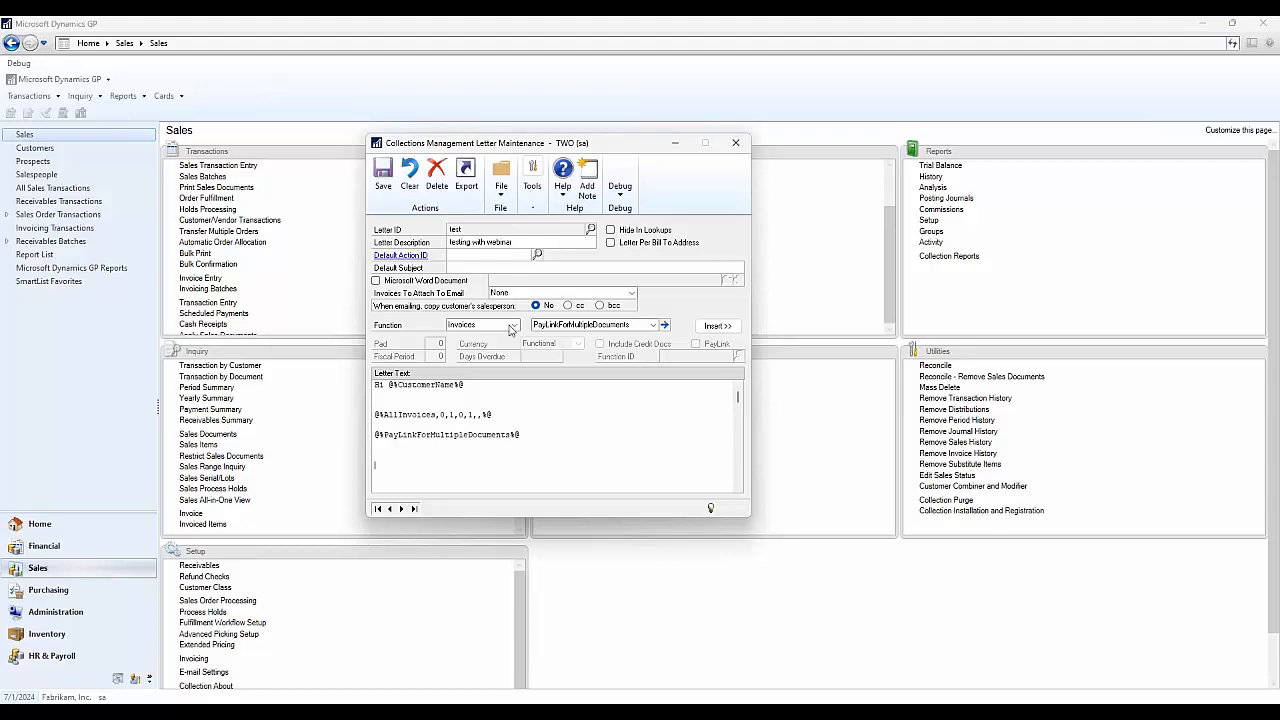
- Insert the CollectorPhone1 placeholder from the Collector Info category
{"action": "left_click", "coordinate": [513, 325]}
{"action": "left_click", "coordinate": [502, 365]}
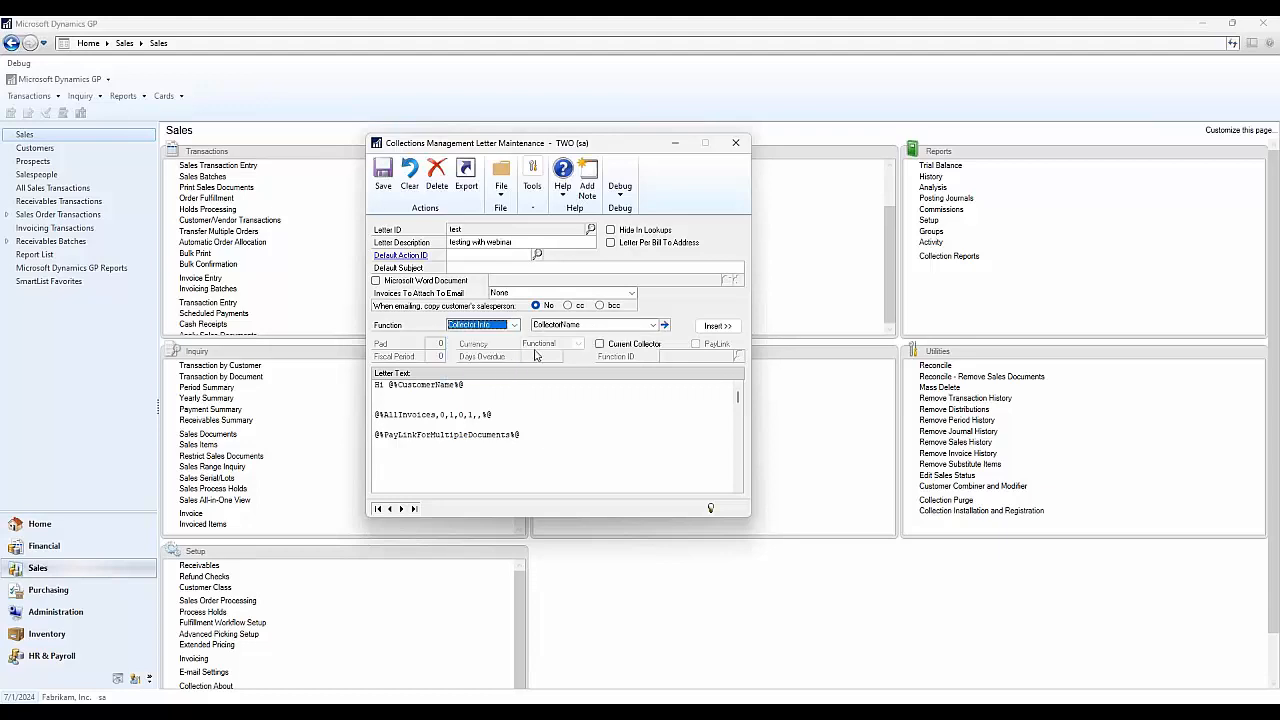
{"action": "left_click", "coordinate": [587, 328]}
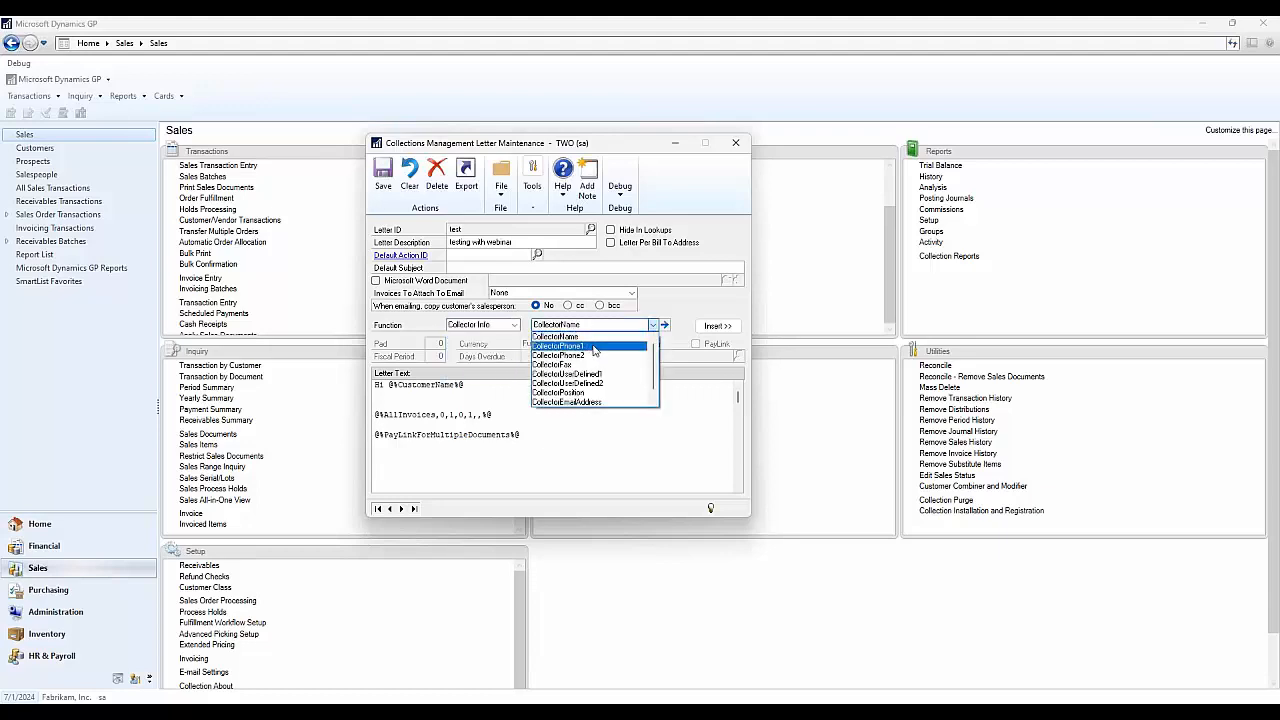
{"action": "left_click", "coordinate": [594, 347]}
{"action": "left_click", "coordinate": [725, 330]}
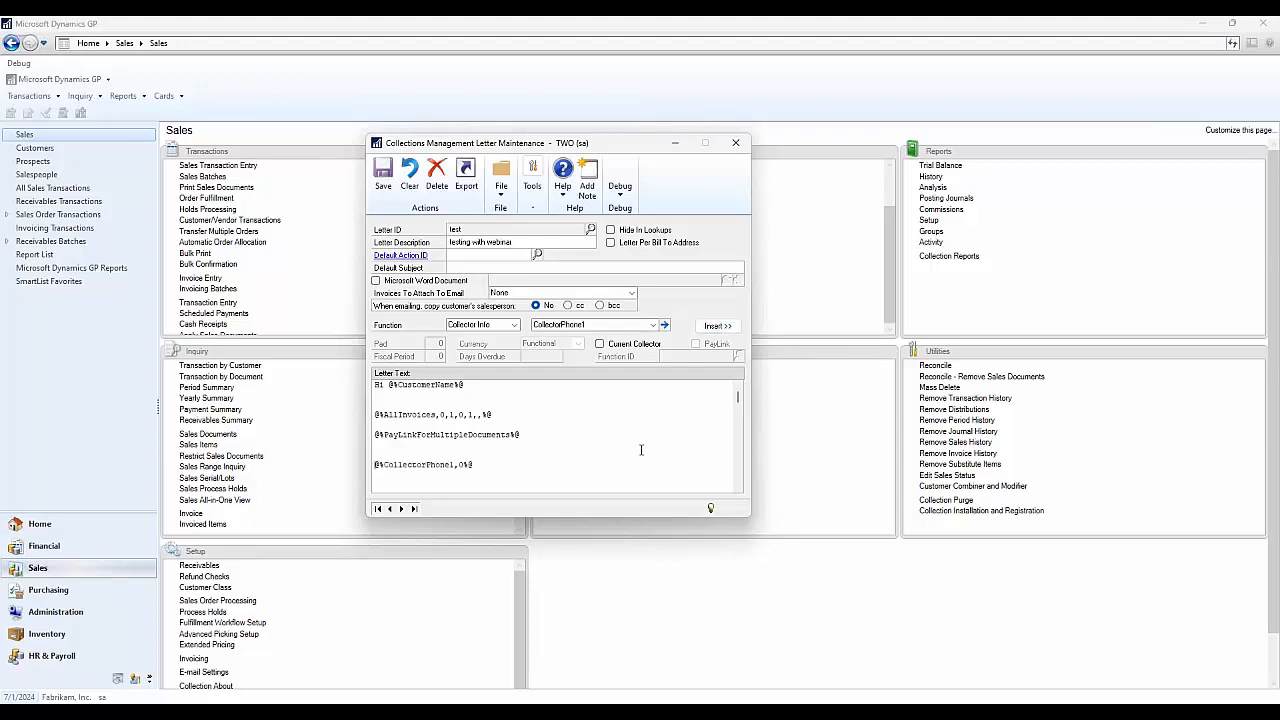
- Add a line reading "You can type whatever" below the greeting
{"action": "left_click", "coordinate": [522, 394]}
{"action": "key", "text": "Return"}
{"action": "key", "text": "Return"}
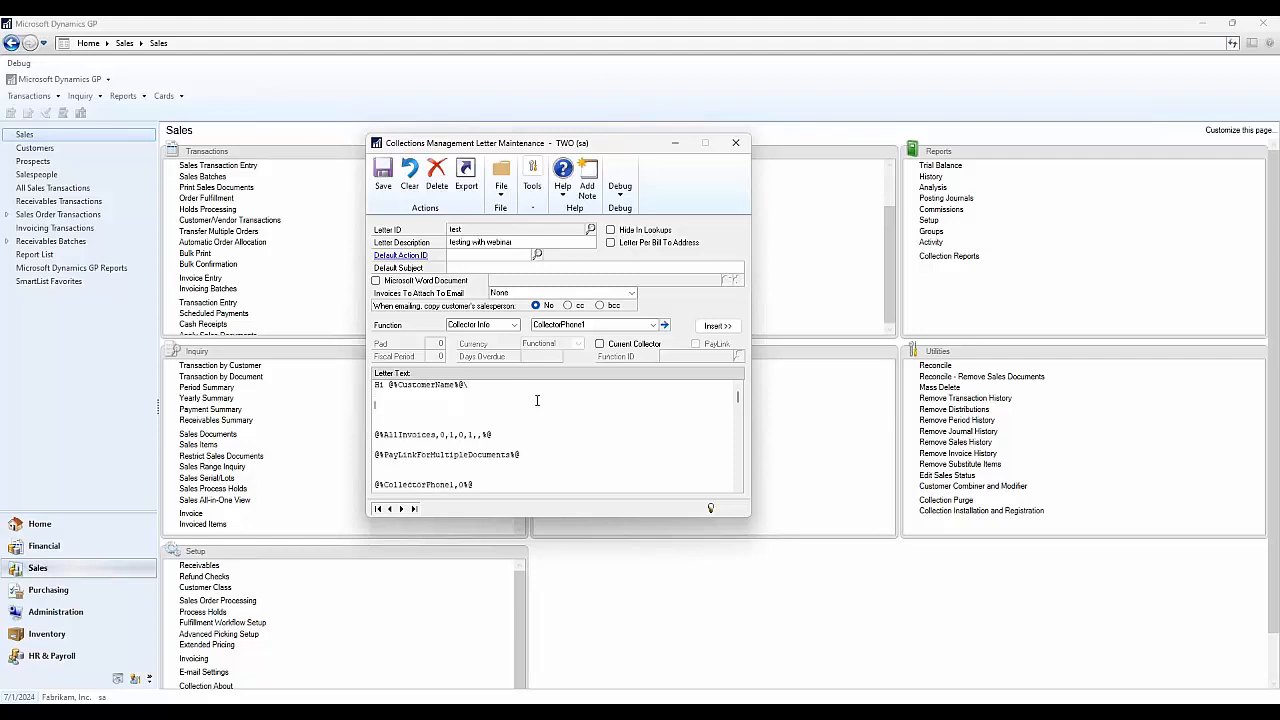
{"action": "type", "text": "You can type whatever"}
- Delete the test letter and pick the Single letter from the Letter ID lookup
{"action": "left_click", "coordinate": [446, 185]}
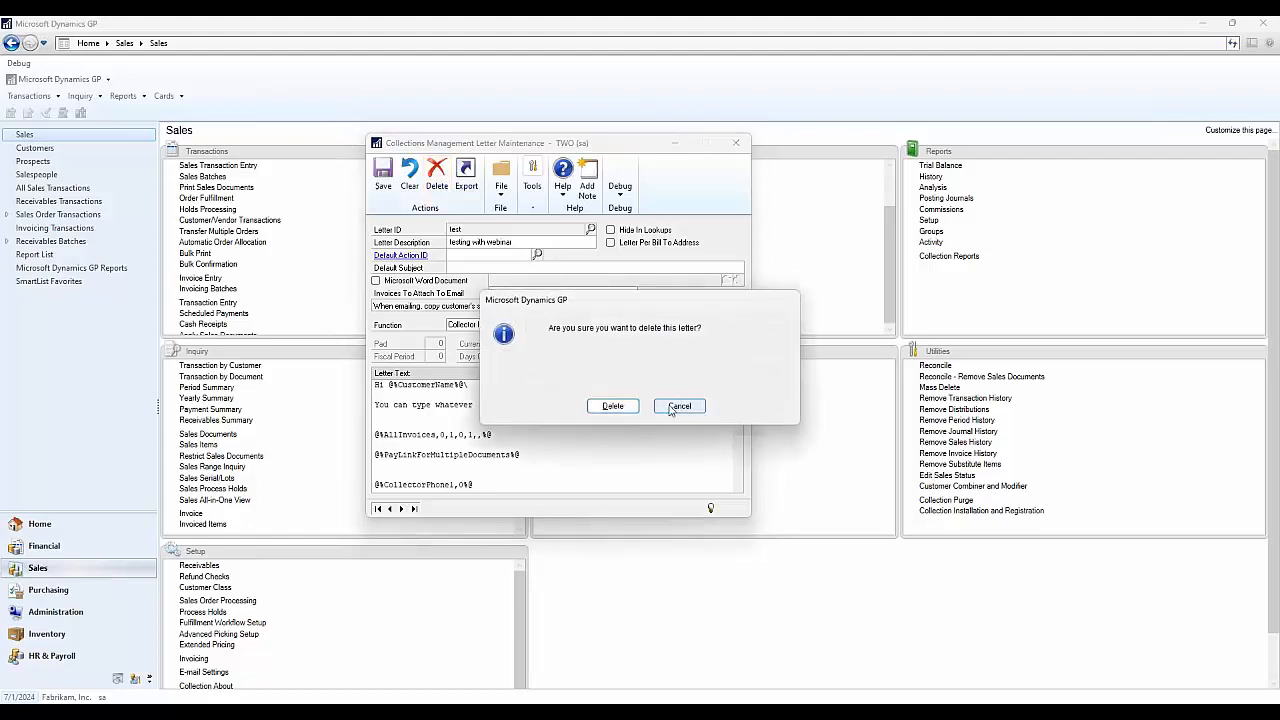
{"action": "left_click", "coordinate": [612, 401]}
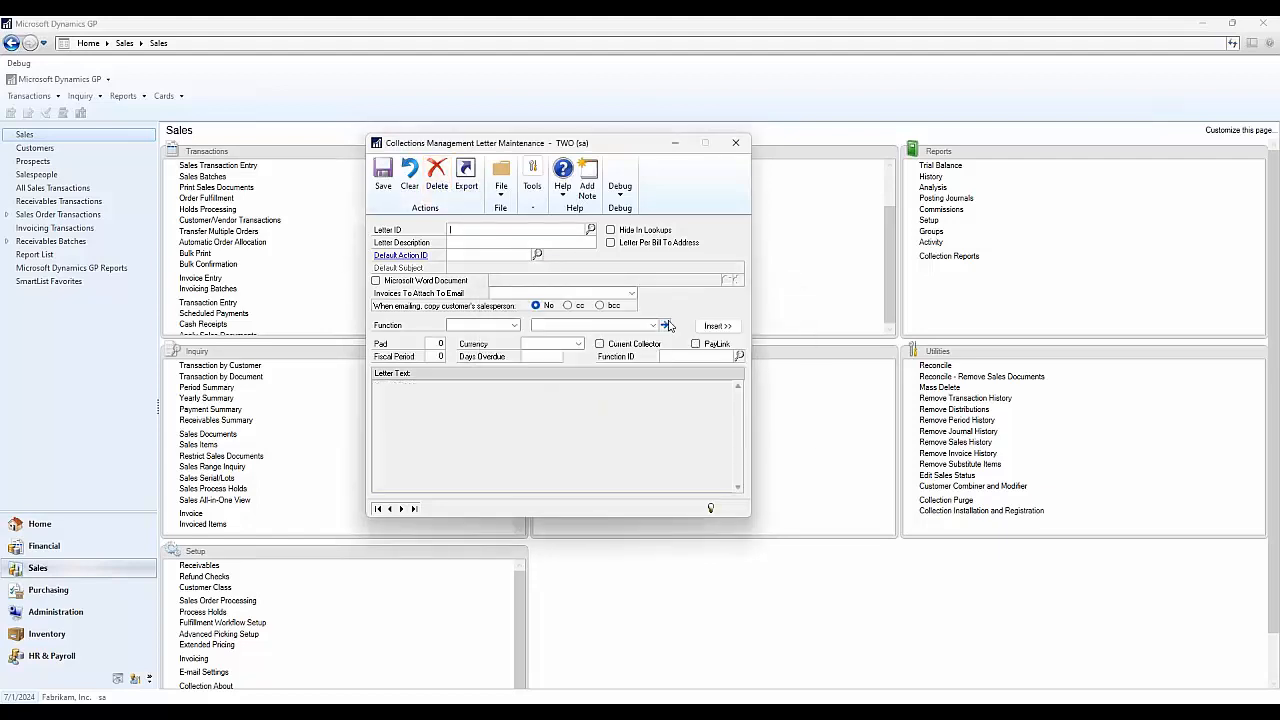
{"action": "left_click", "coordinate": [591, 229]}
{"action": "scroll", "coordinate": [510, 320], "scroll_direction": "down", "scroll_amount": 8}
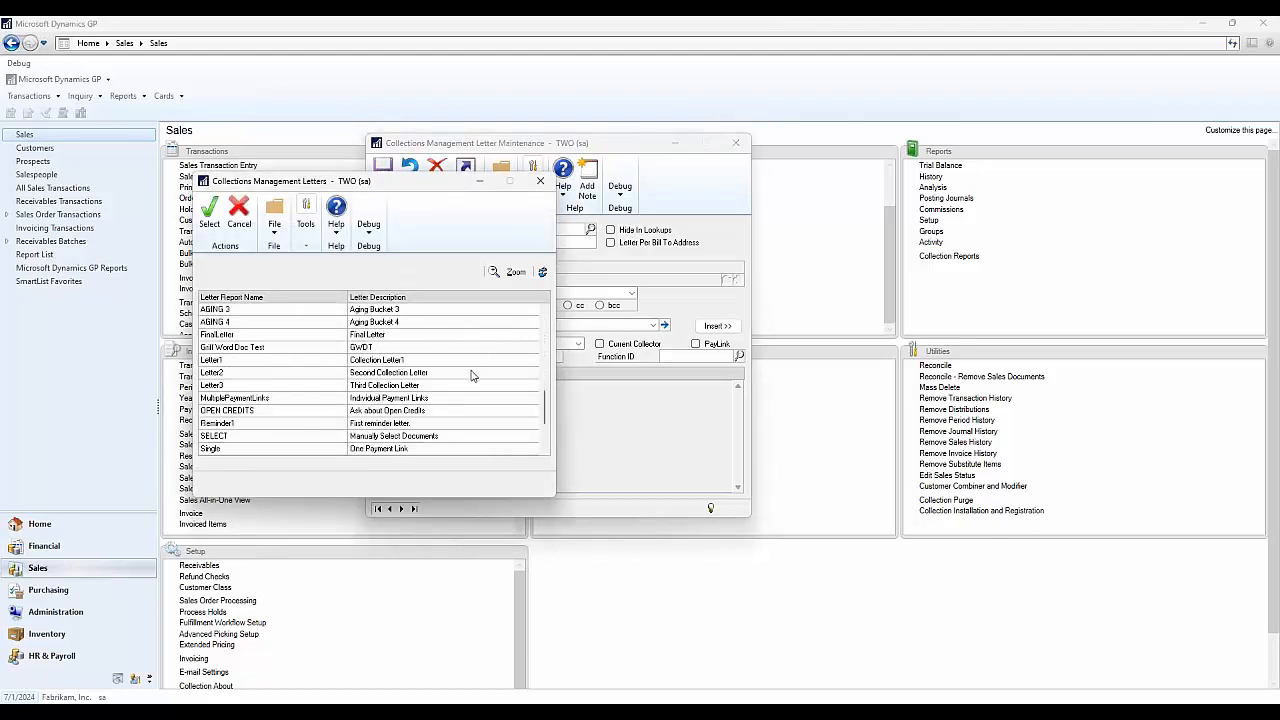
{"action": "scroll", "coordinate": [474, 376], "scroll_direction": "down", "scroll_amount": 1}
{"action": "scroll", "coordinate": [474, 376], "scroll_direction": "down", "scroll_amount": 1}
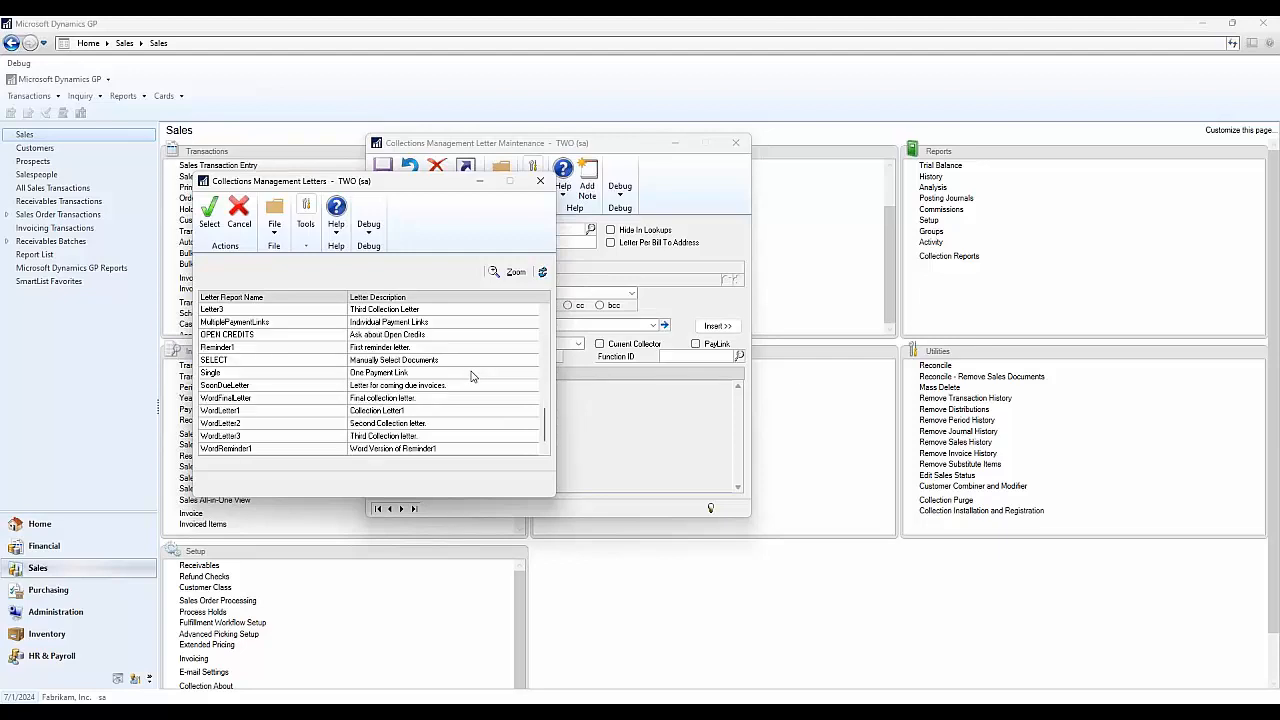
{"action": "left_click", "coordinate": [415, 374]}
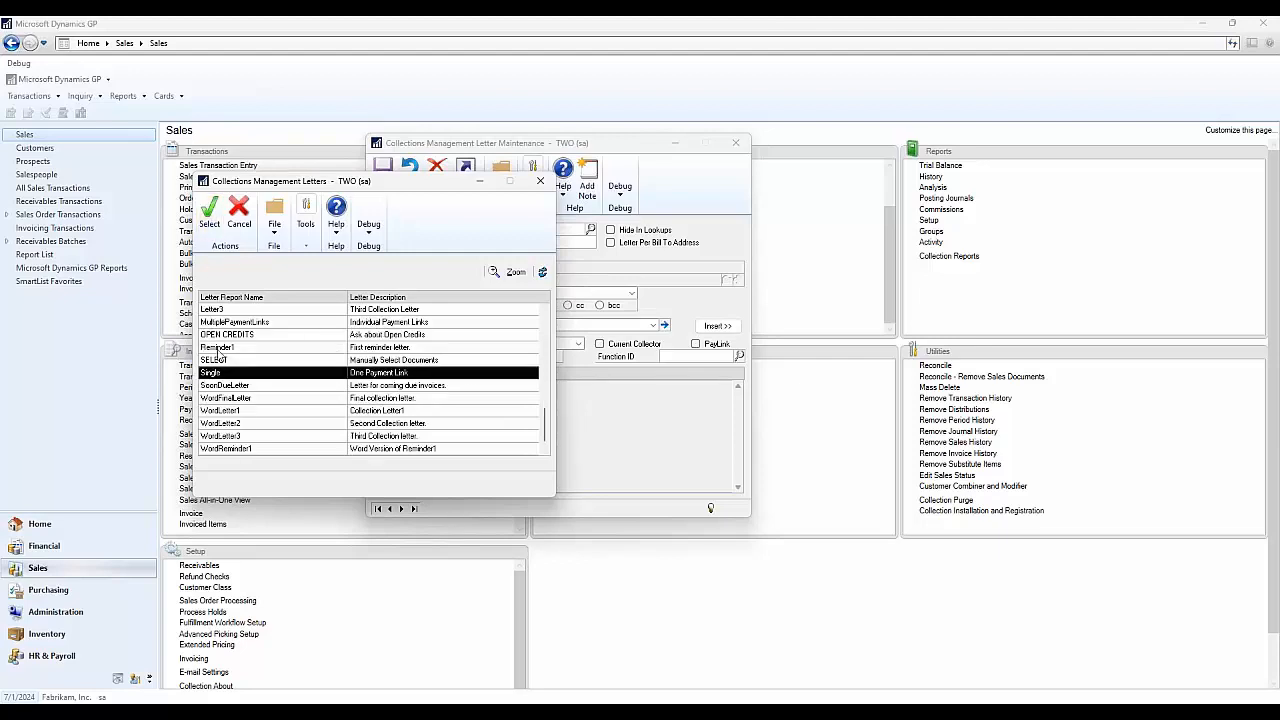
- Load the Single letter and review its "To pay these invoices click" PayLink line and invoice placeholders
{"action": "left_click", "coordinate": [209, 212]}
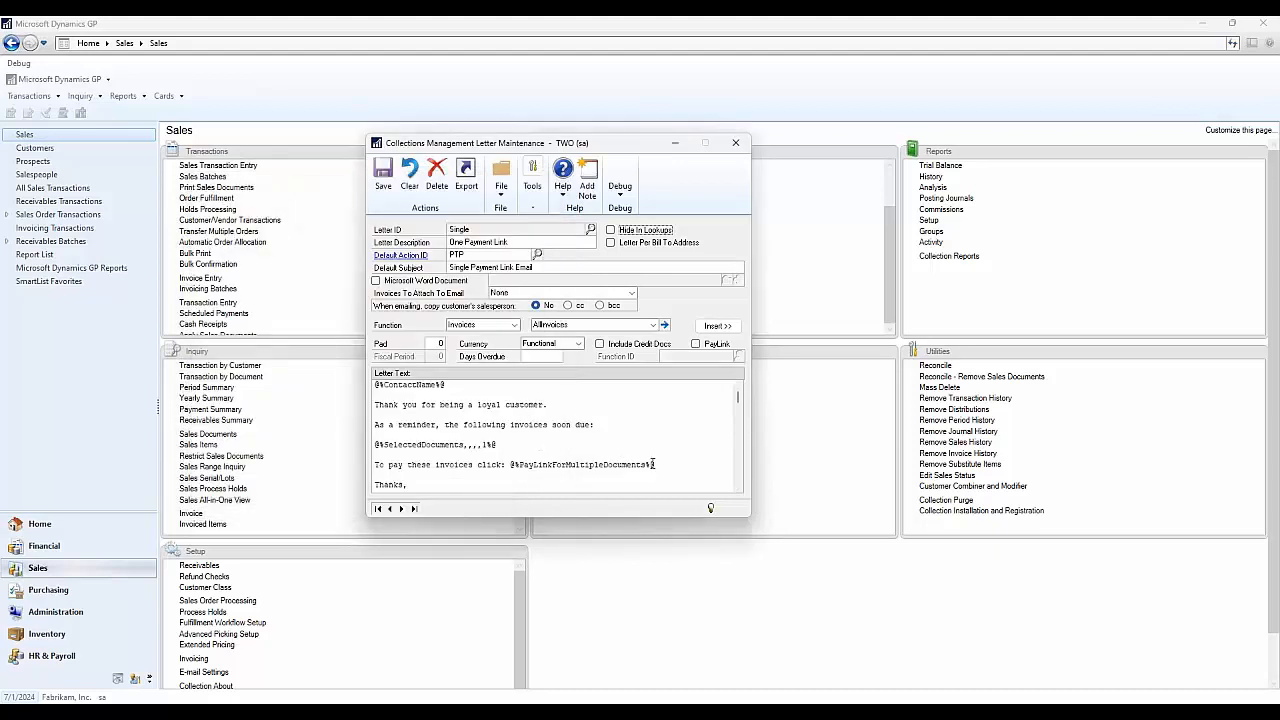
{"action": "triple_click", "coordinate": [652, 464]}
{"action": "right_click", "coordinate": [548, 464]}
{"action": "left_click", "coordinate": [567, 502]}
{"action": "triple_click", "coordinate": [519, 464]}
{"action": "left_click", "coordinate": [588, 462]}
{"action": "left_click", "coordinate": [620, 328]}
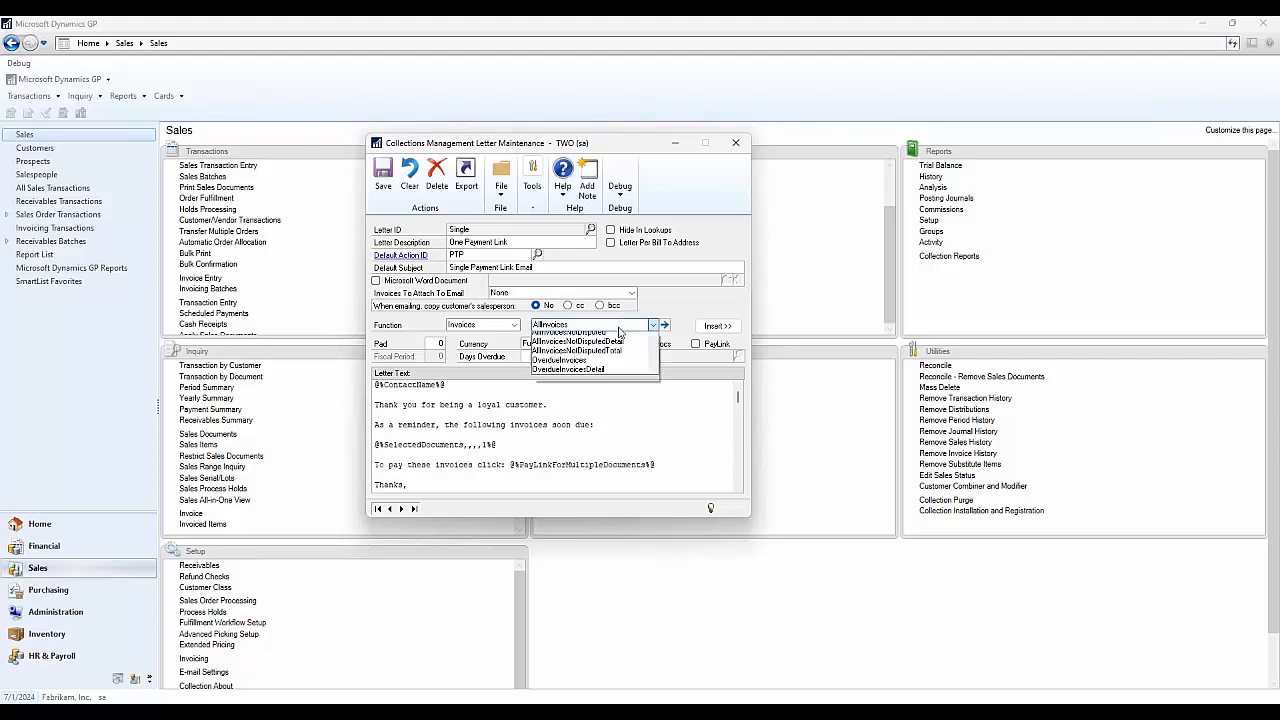
{"action": "scroll", "coordinate": [625, 360], "scroll_direction": "down", "scroll_amount": 5}
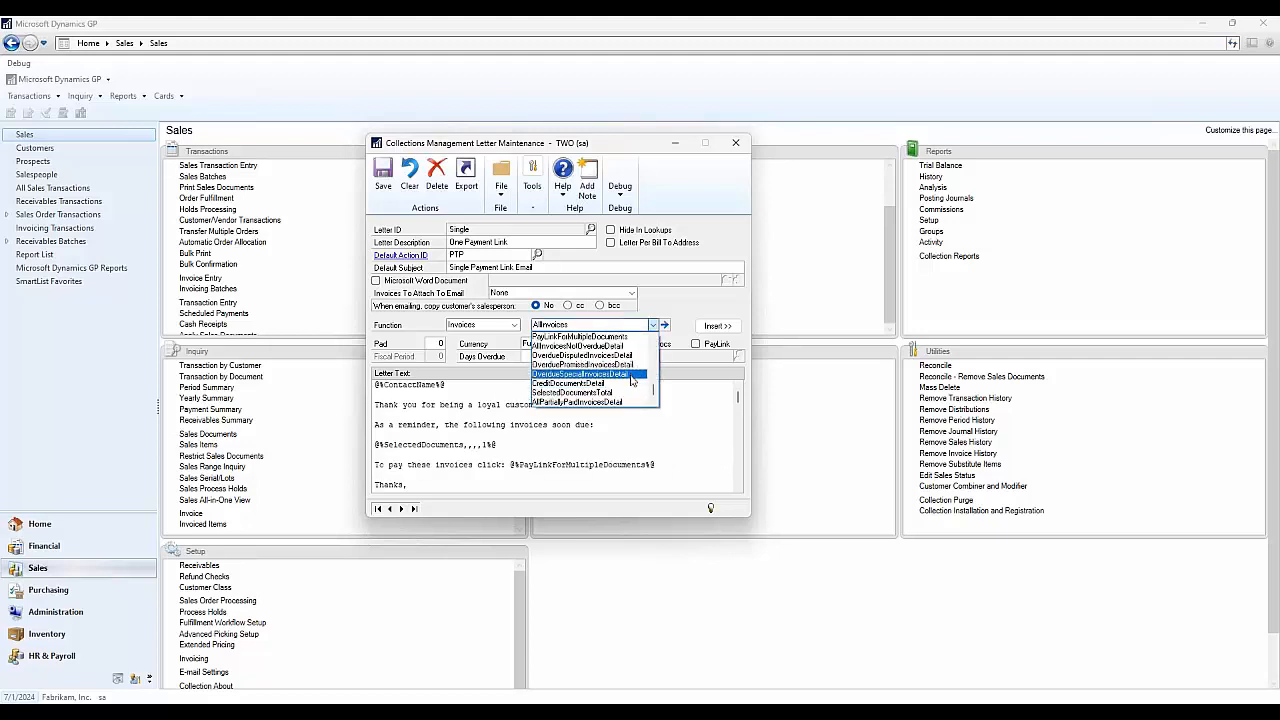
{"action": "scroll", "coordinate": [631, 380], "scroll_direction": "up", "scroll_amount": 5}
{"action": "left_click", "coordinate": [672, 467]}
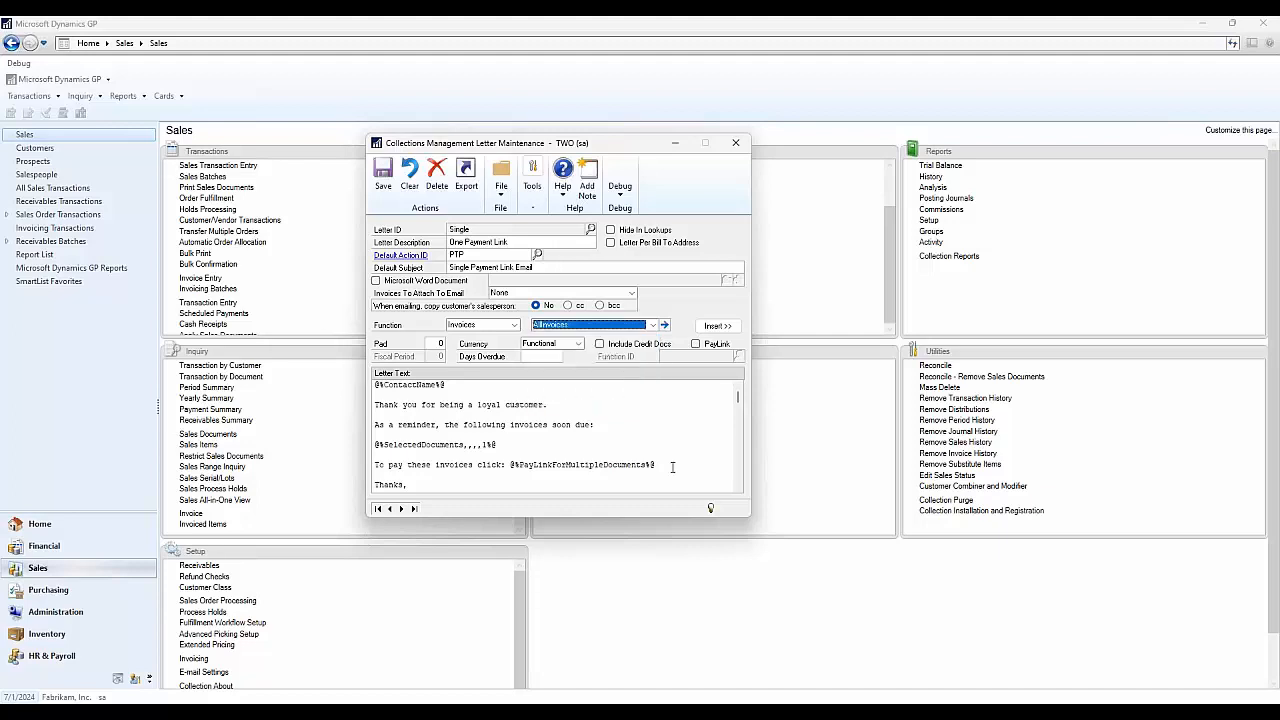
{"action": "left_click", "coordinate": [682, 465]}
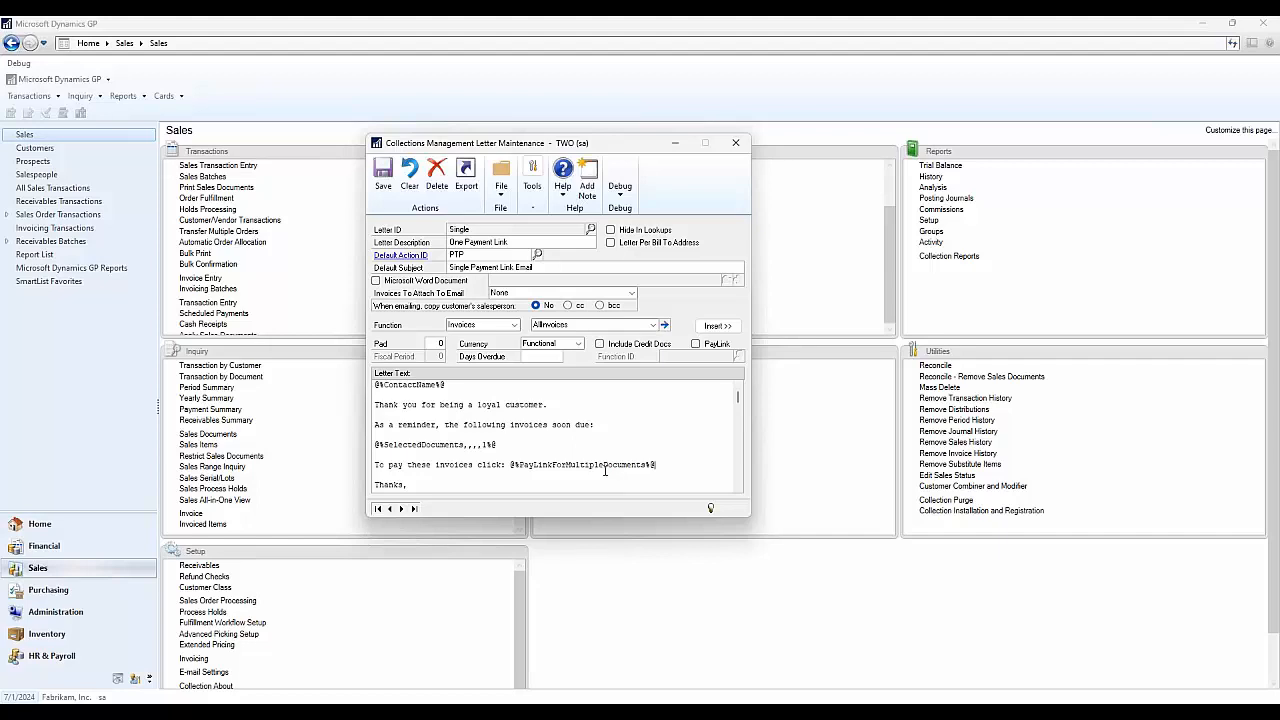
- Load the MultiplePaymentLinks letter from the Letter ID lookup
{"action": "left_click", "coordinate": [590, 232]}
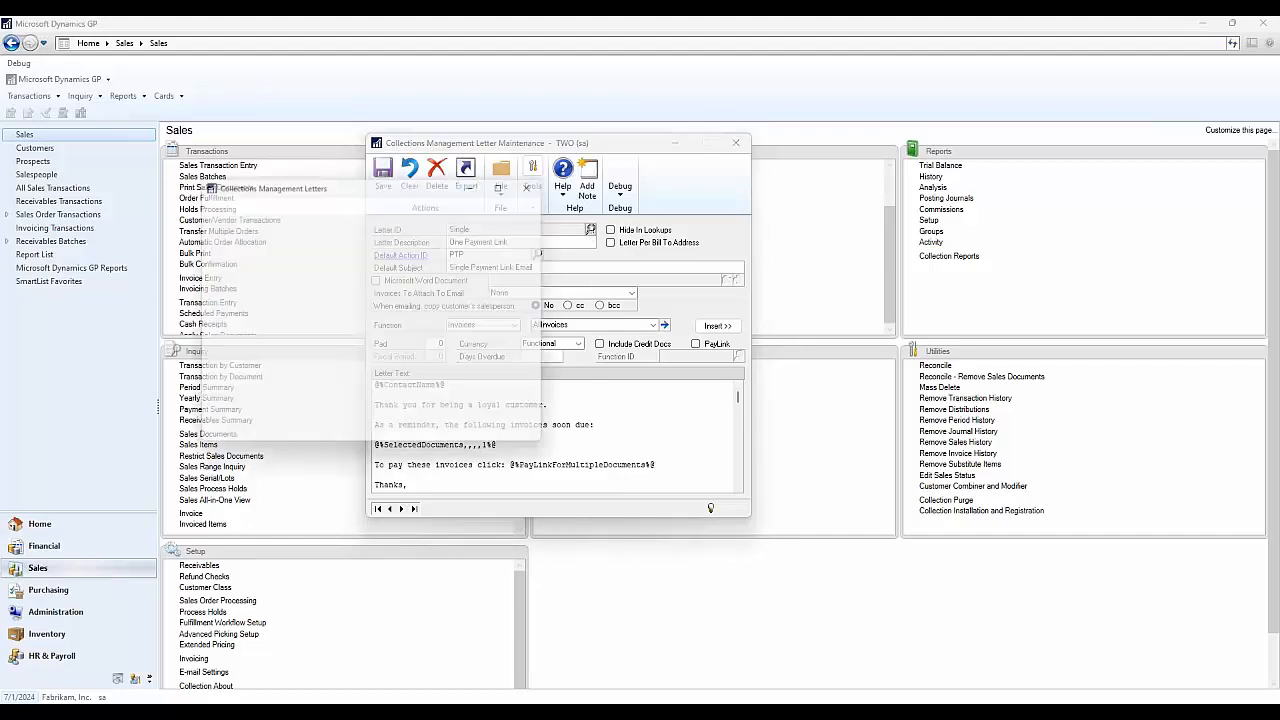
{"action": "scroll", "coordinate": [398, 366], "scroll_direction": "up", "scroll_amount": 2}
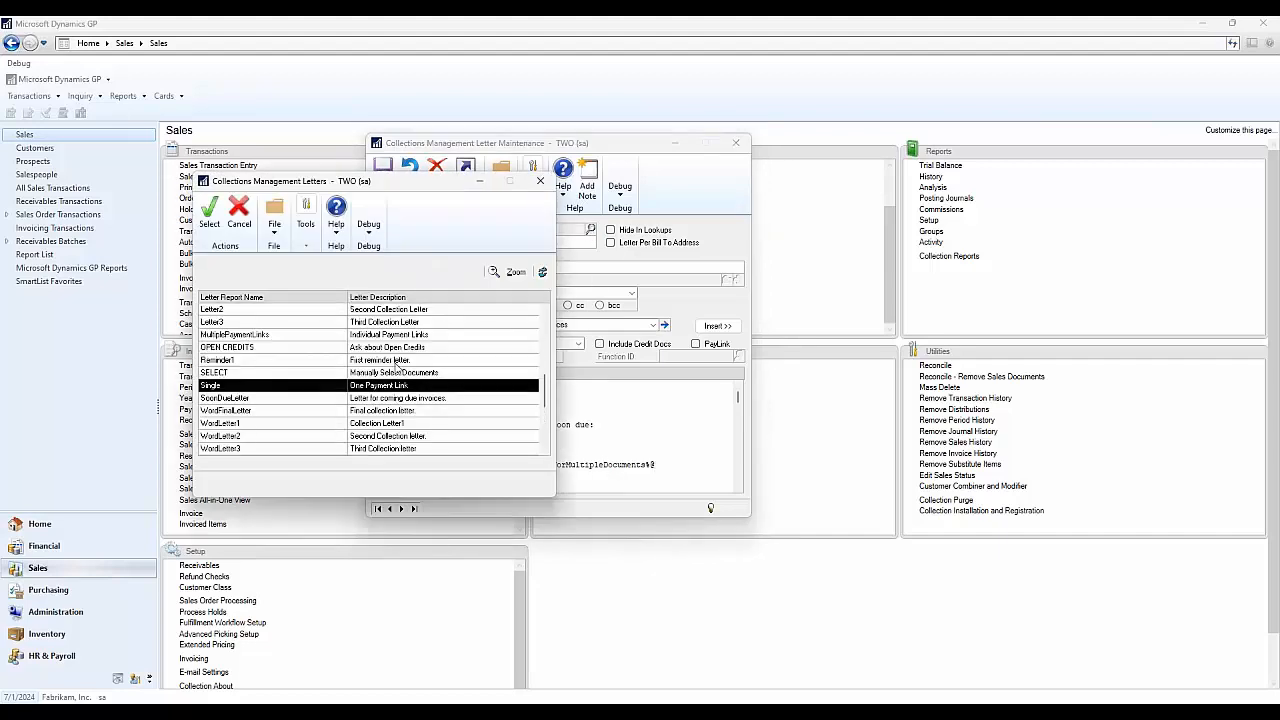
{"action": "left_click", "coordinate": [313, 339]}
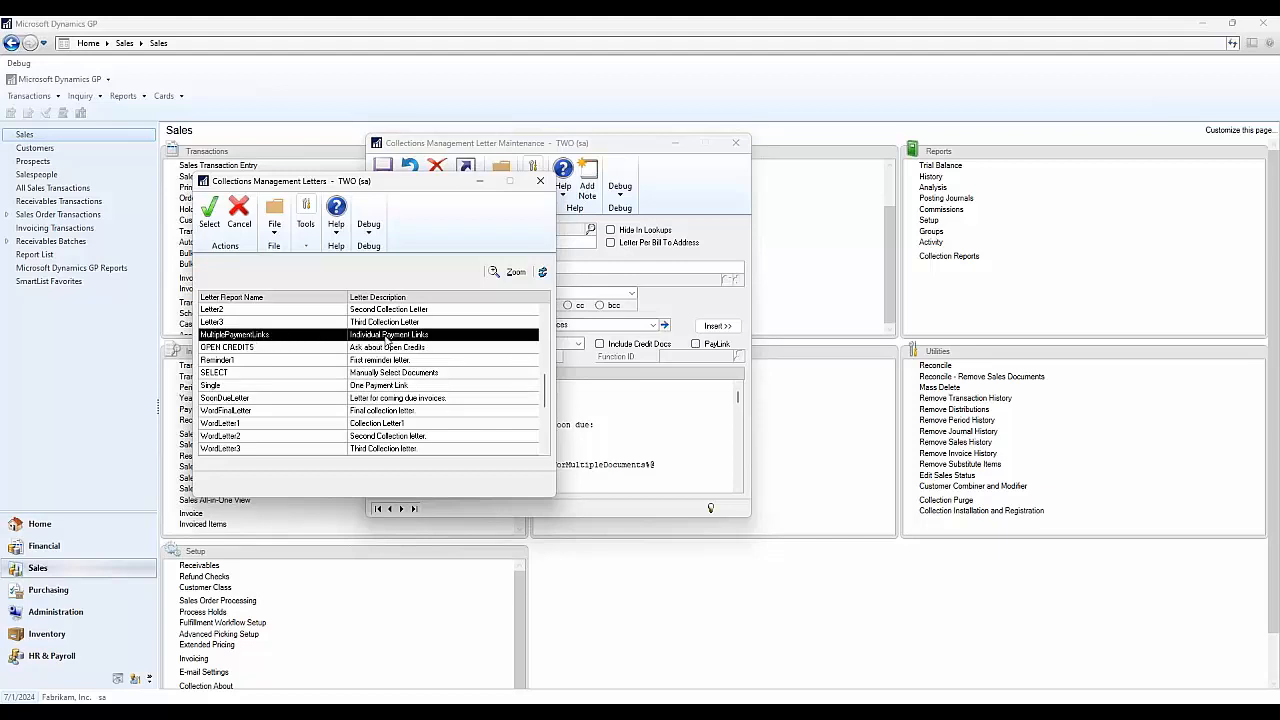
{"action": "left_click", "coordinate": [209, 212]}
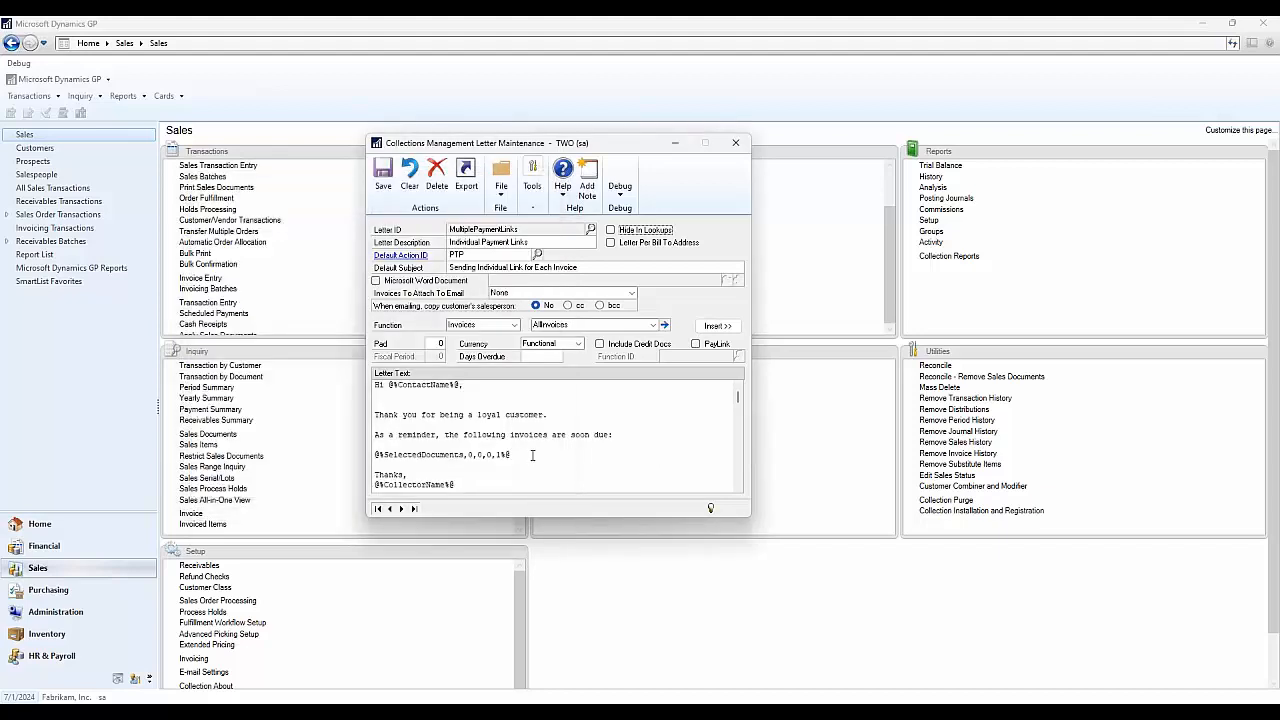
- Inspect the SelectedDocuments parameters 0,0,0,1, then close Letter Maintenance
{"action": "left_click_drag", "start_coordinate": [520, 455], "coordinate": [468, 455]}
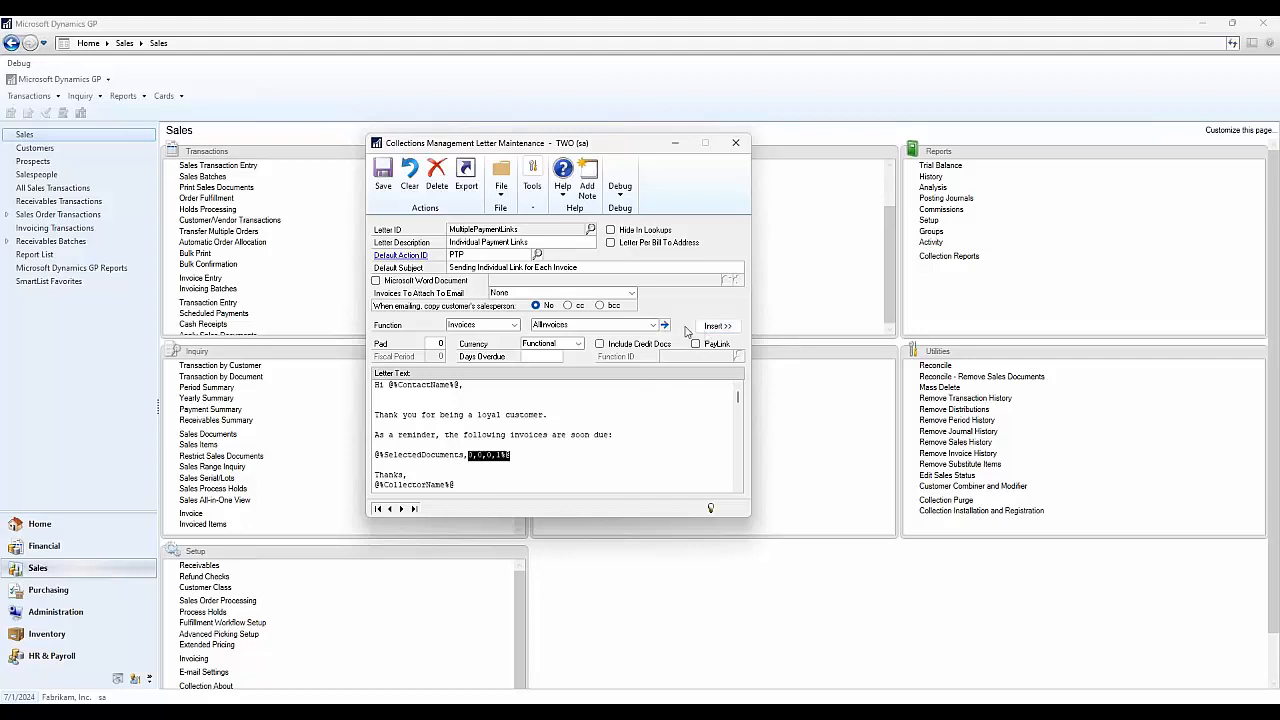
{"action": "left_click", "coordinate": [526, 456]}
{"action": "left_click_drag", "start_coordinate": [519, 454], "coordinate": [469, 455]}
{"action": "left_click", "coordinate": [469, 455]}
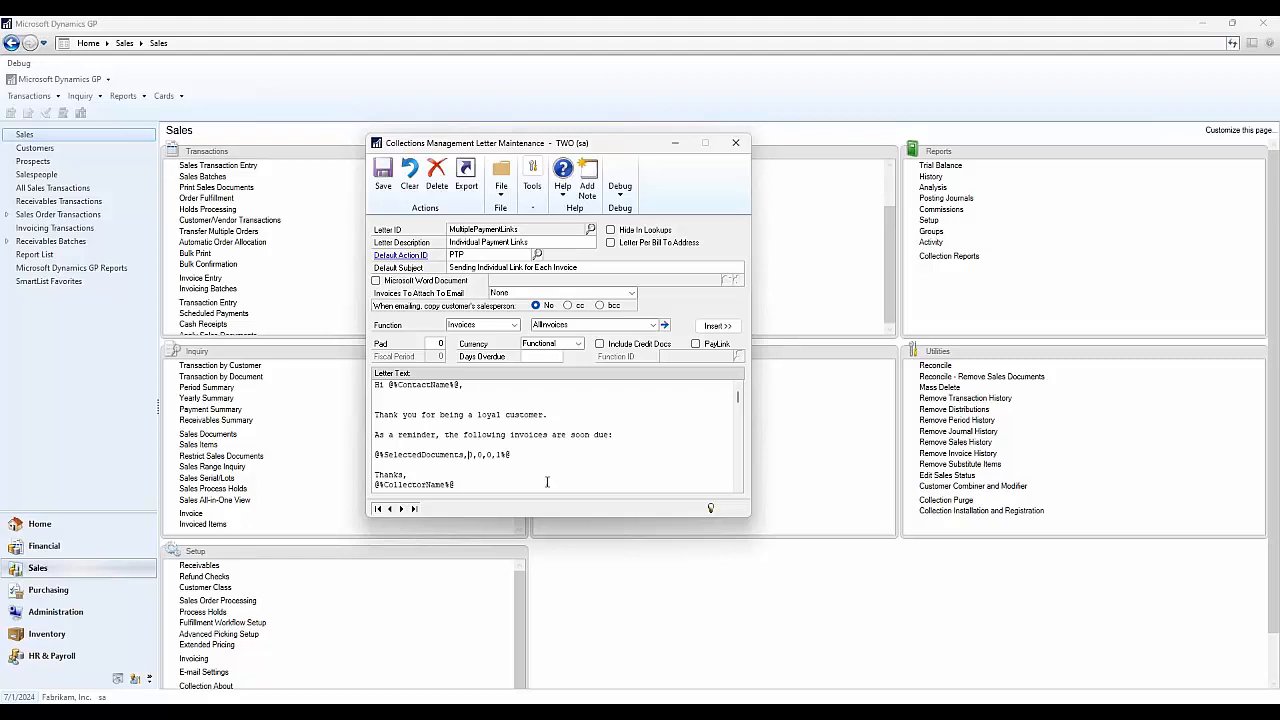
{"action": "left_click", "coordinate": [737, 145]}
- Discard the letter changes and close the Letter Maintenance windows
{"action": "left_click", "coordinate": [640, 405]}
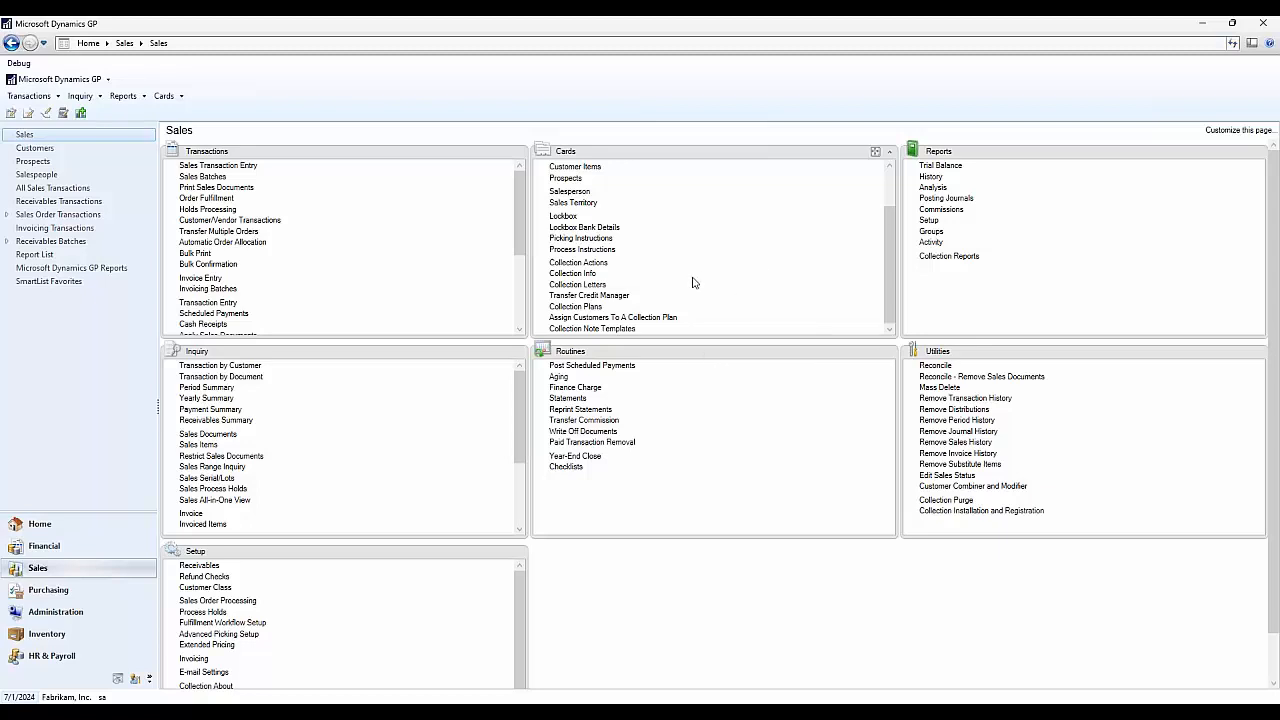
{"action": "left_click", "coordinate": [575, 285]}
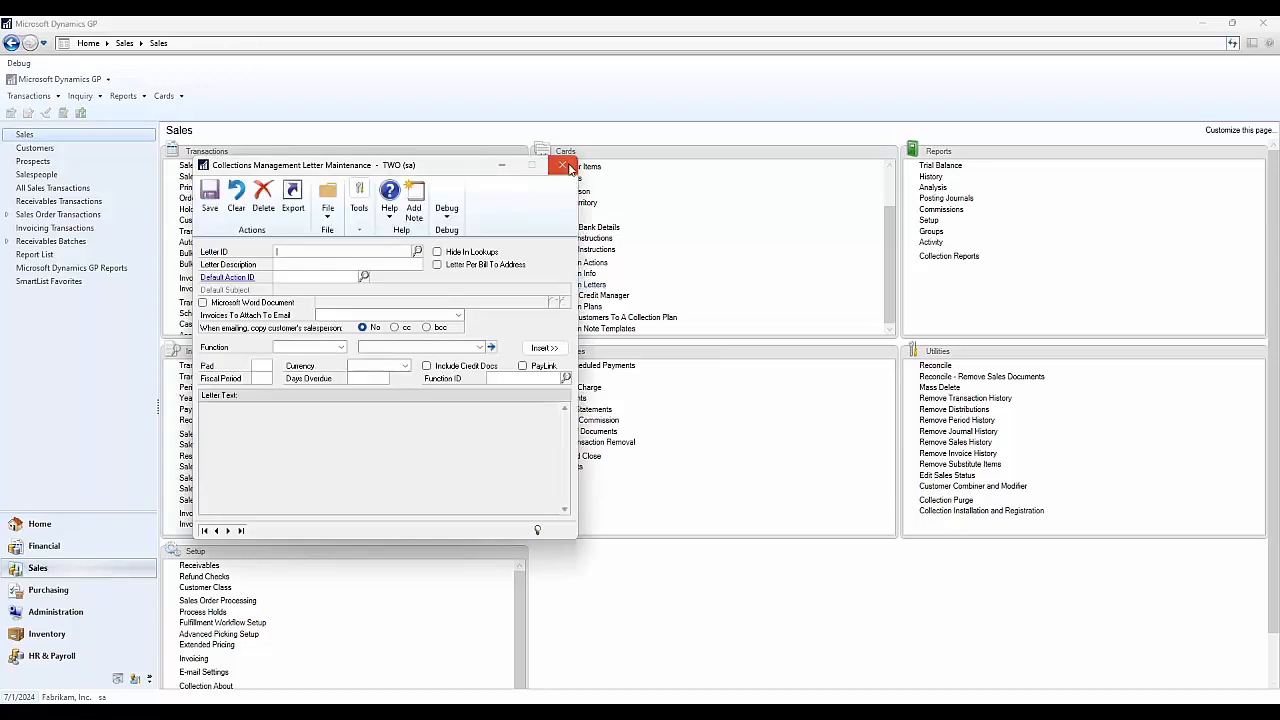
{"action": "left_click", "coordinate": [566, 165]}
- Load the GOODCUSTOMERS collection plan and open its REMINDER1 action details
{"action": "left_click", "coordinate": [598, 307]}
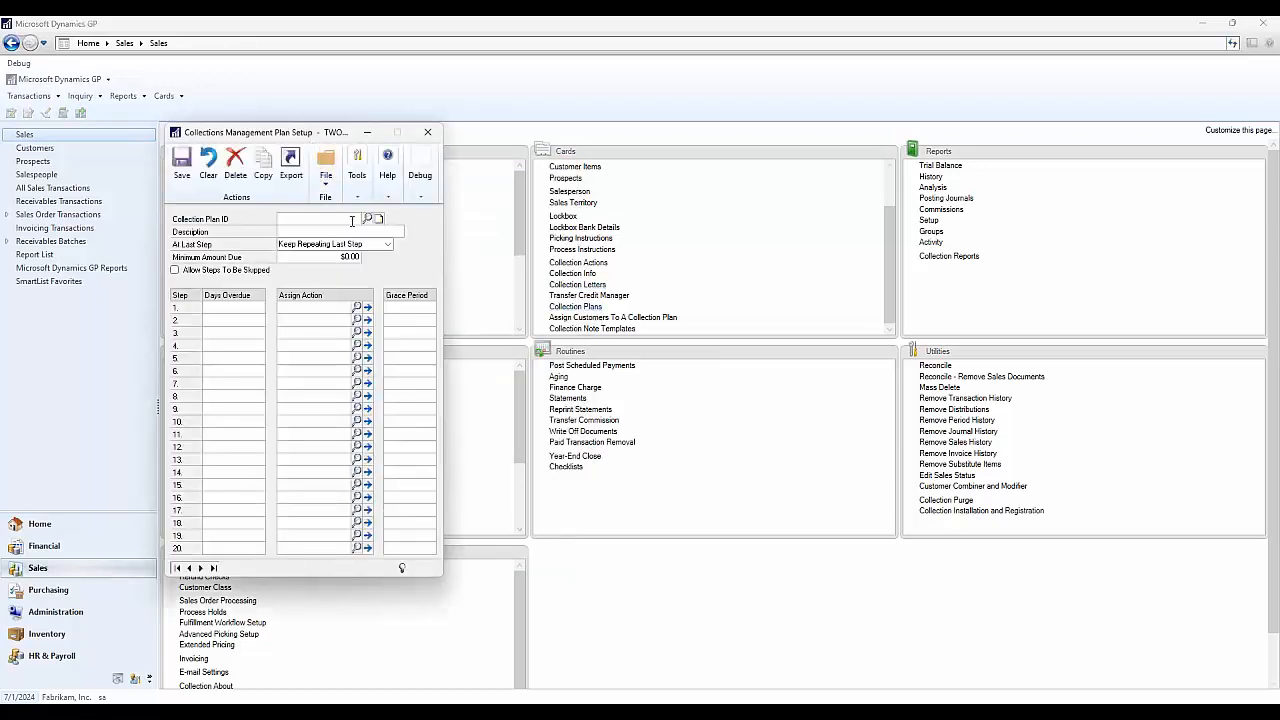
{"action": "left_click", "coordinate": [367, 218]}
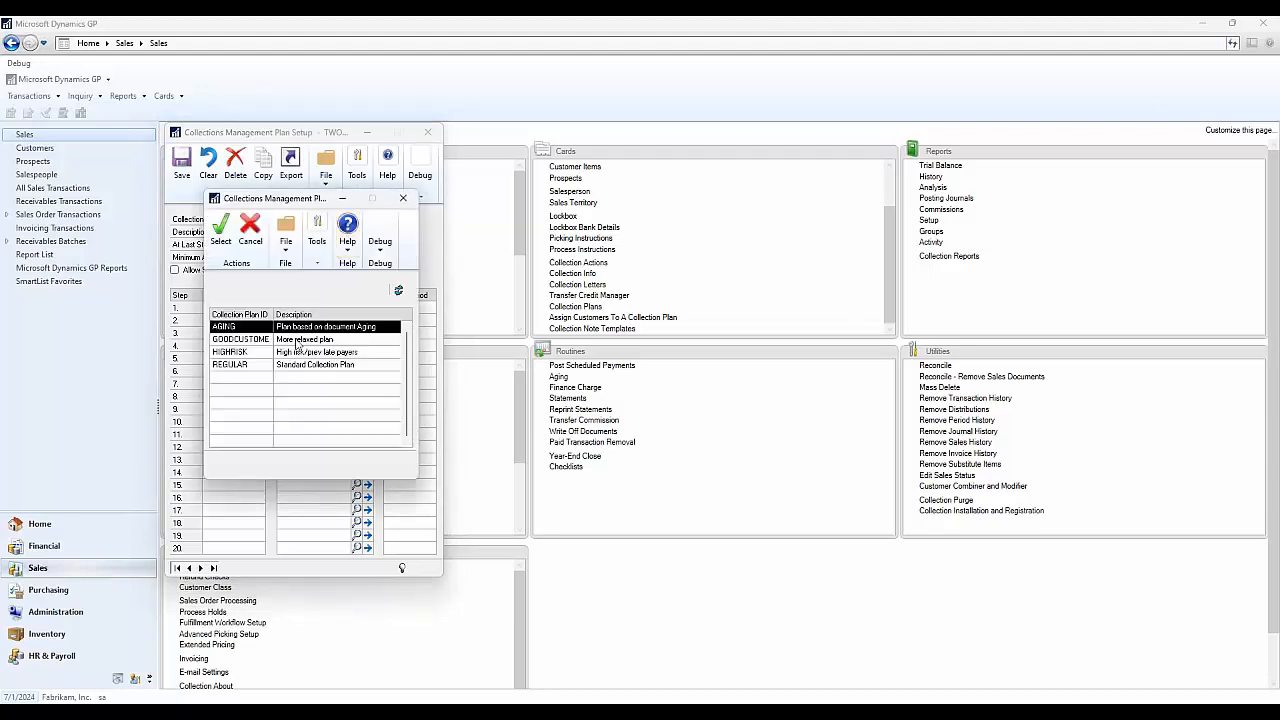
{"action": "left_click", "coordinate": [297, 340]}
{"action": "left_click", "coordinate": [221, 230]}
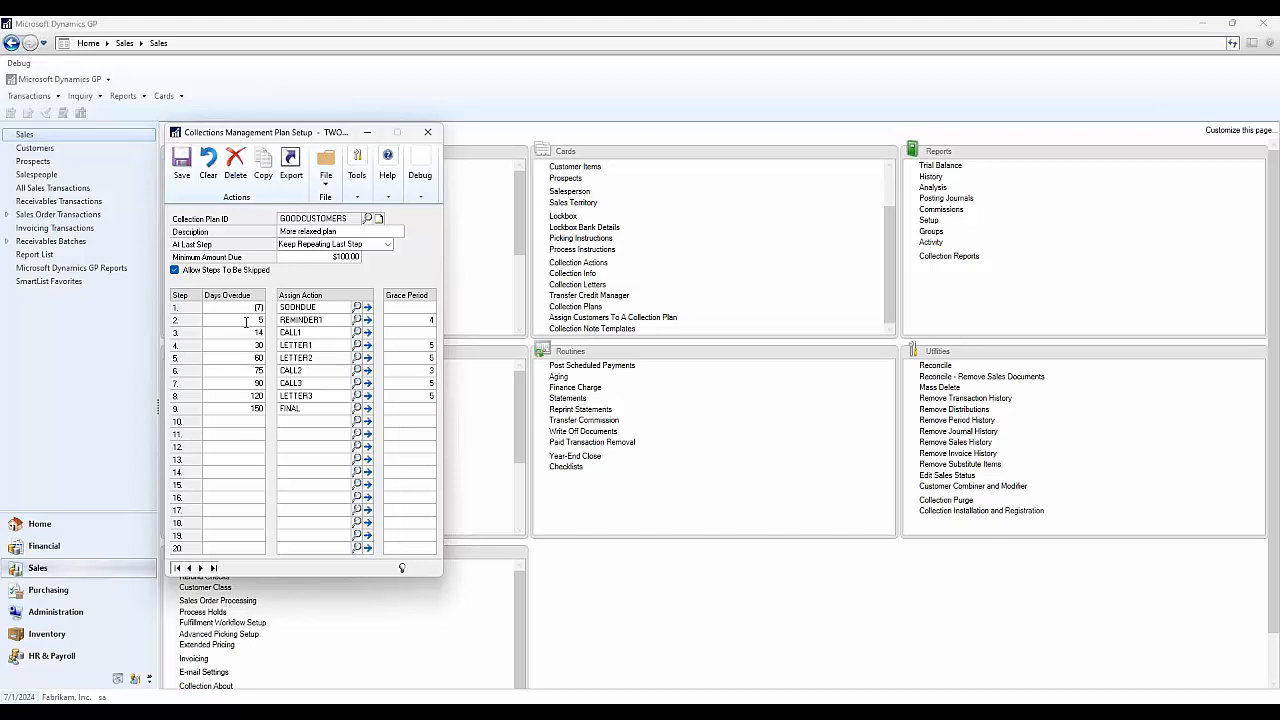
{"action": "left_click", "coordinate": [367, 320]}
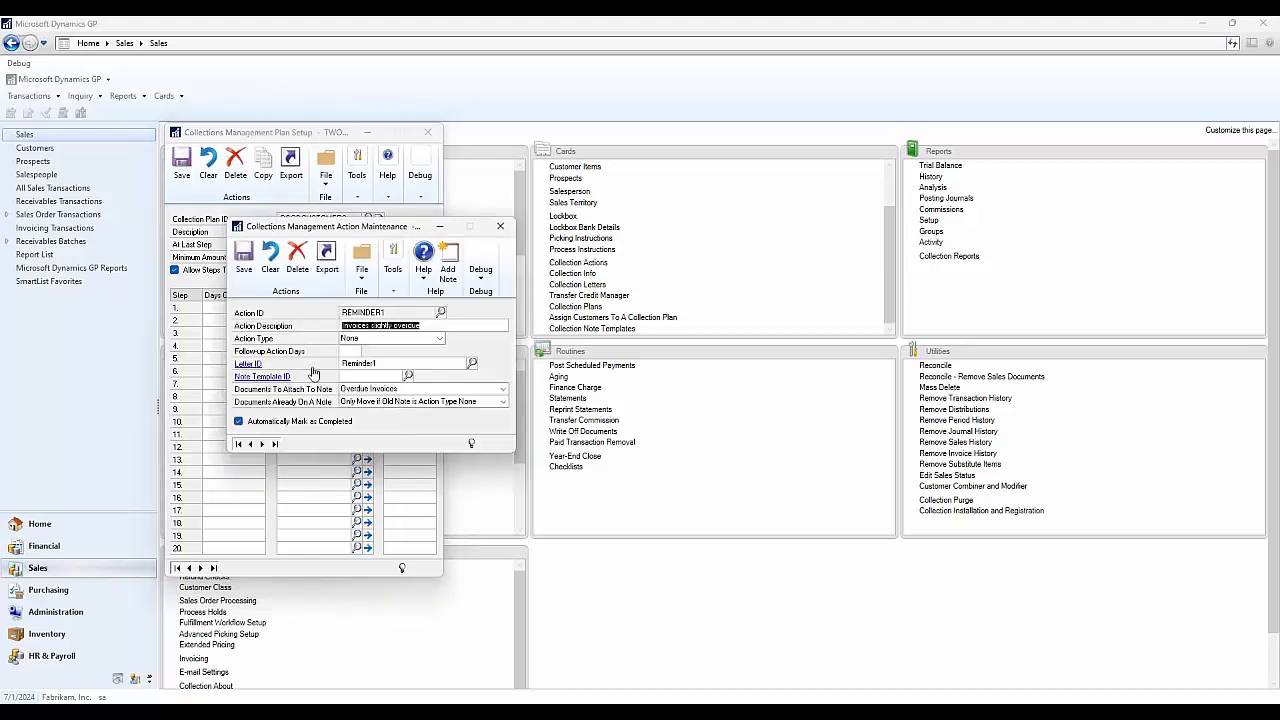
- View the Reminder1 letter's PayLink placeholder line, then close the letter, action and plan windows
{"action": "left_click", "coordinate": [252, 364]}
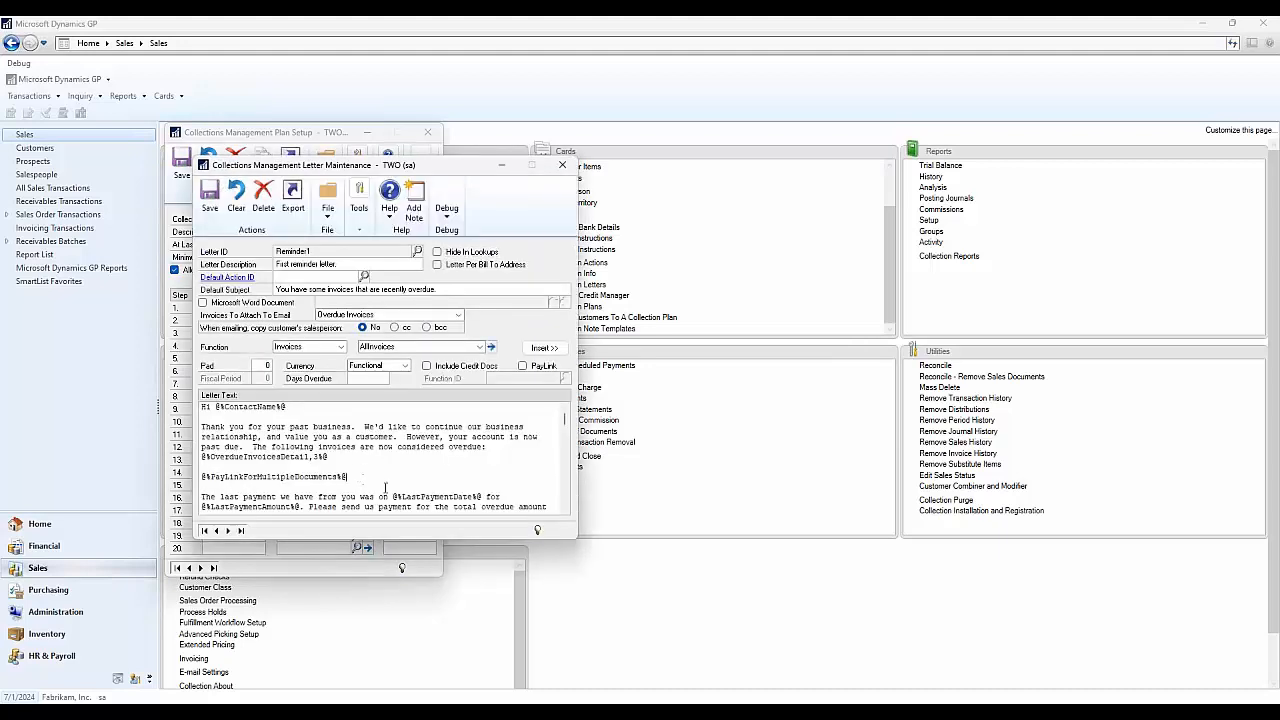
{"action": "double_click", "coordinate": [350, 479]}
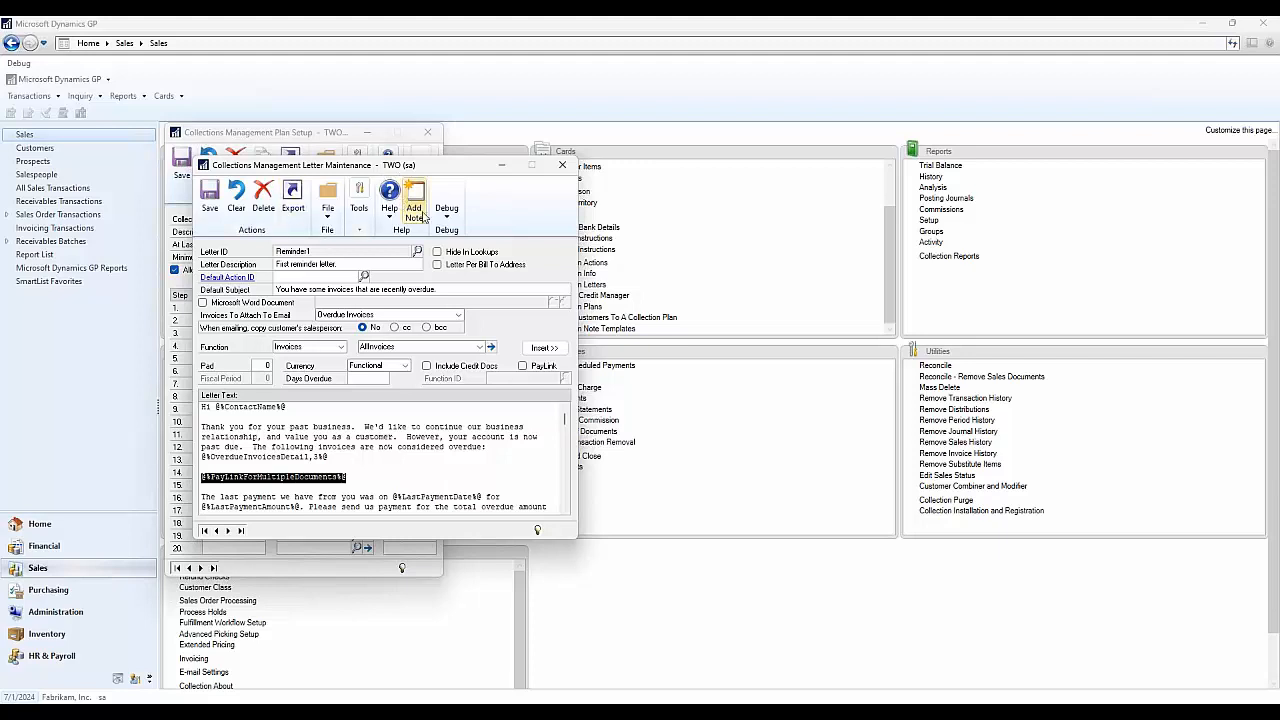
{"action": "left_click", "coordinate": [562, 164]}
{"action": "left_click", "coordinate": [499, 227]}
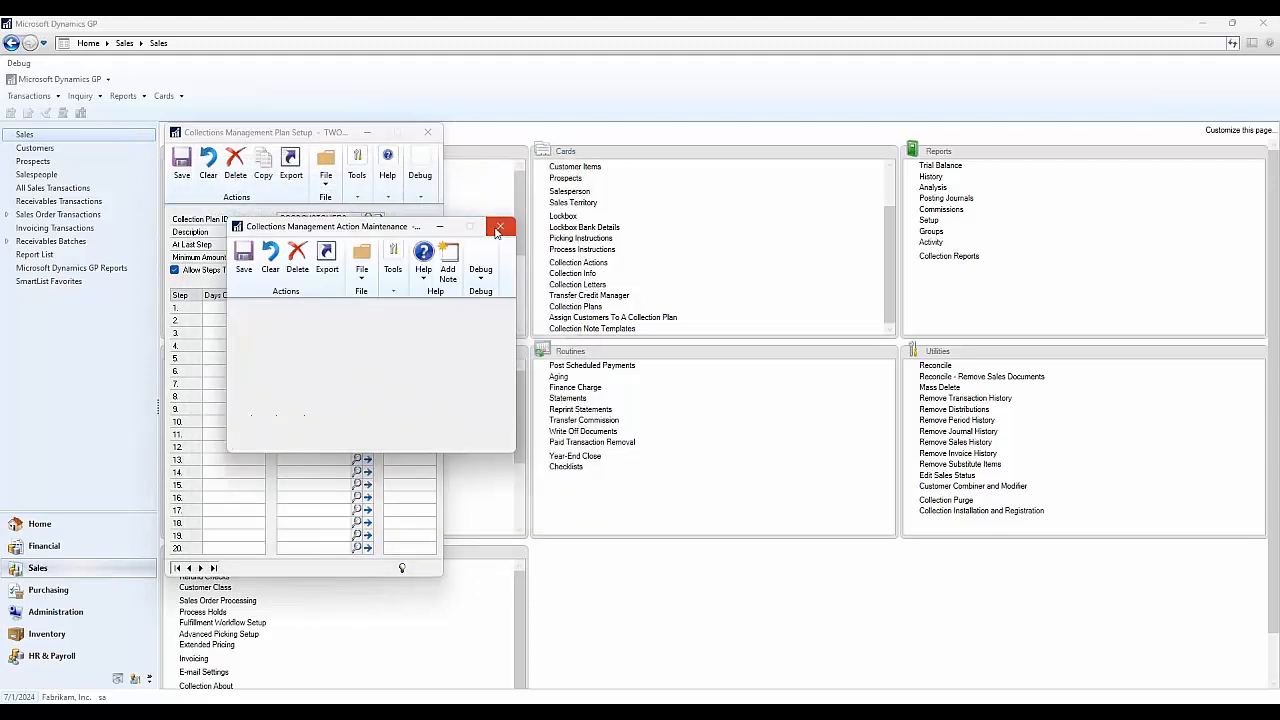
{"action": "left_click", "coordinate": [428, 133]}
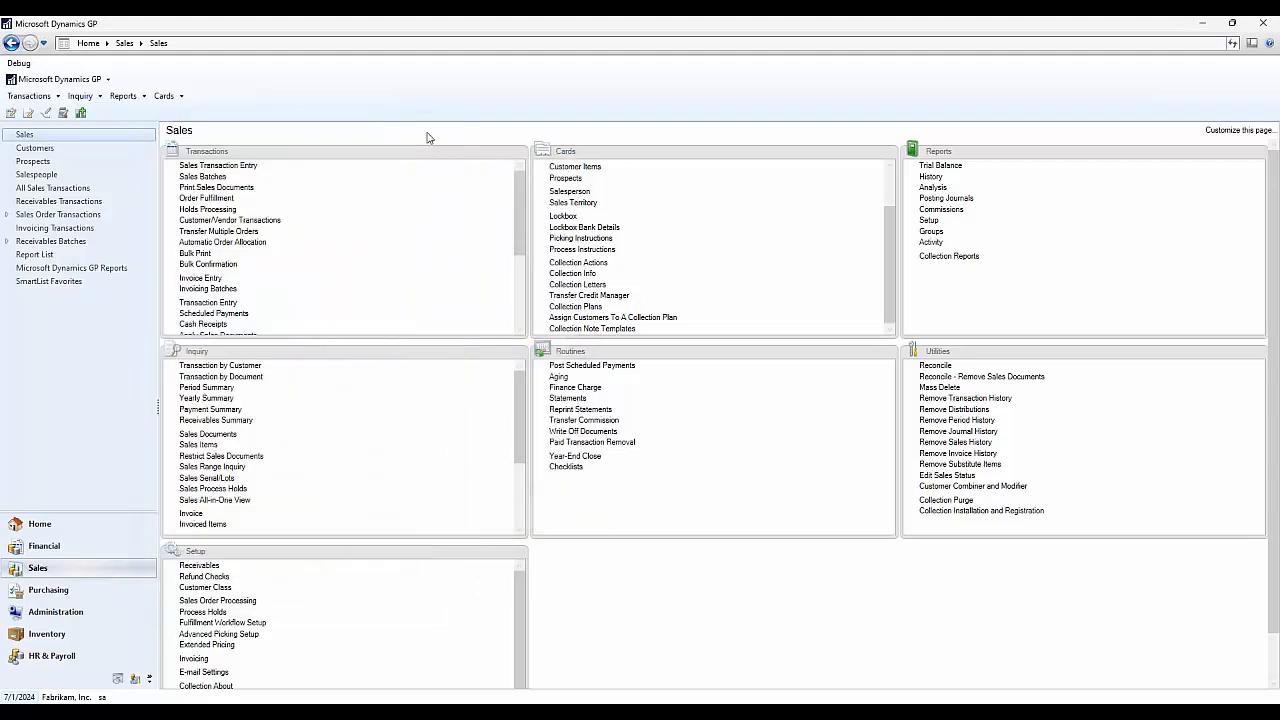
{"action": "scroll", "coordinate": [449, 317], "scroll_direction": "down", "scroll_amount": 5}
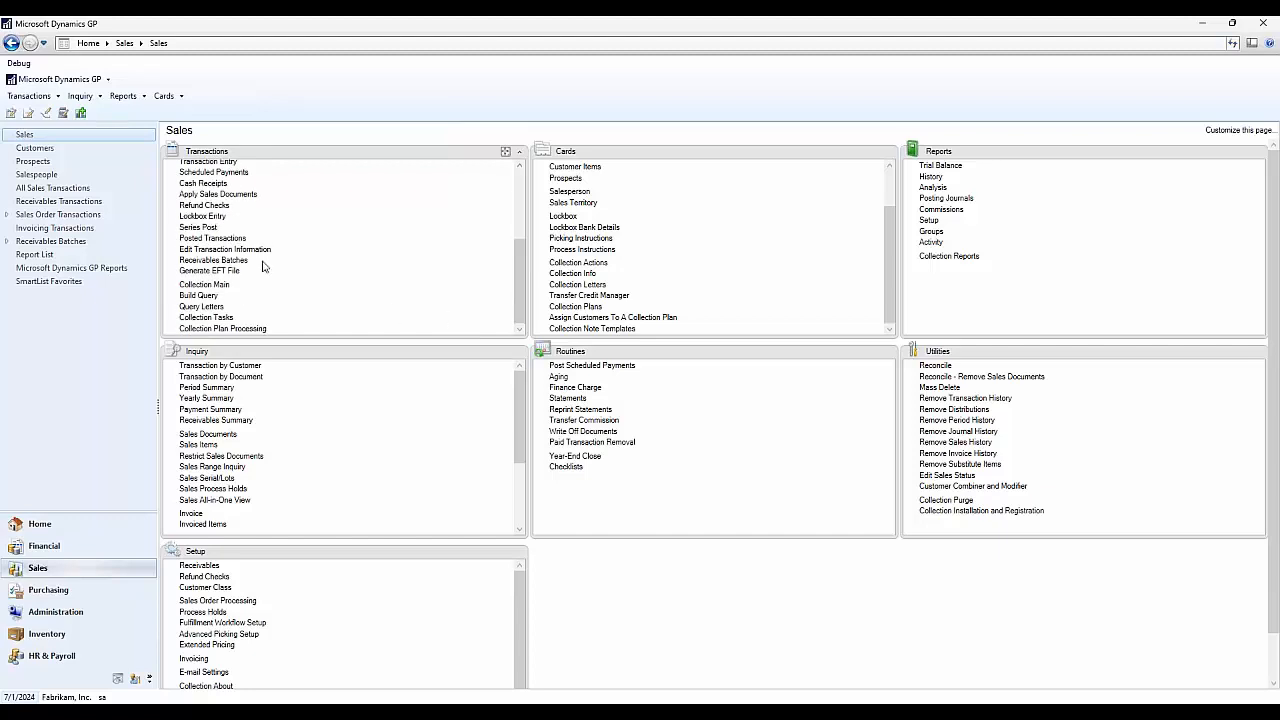
{"action": "left_click", "coordinate": [204, 307]}
{"action": "left_click", "coordinate": [232, 310]}
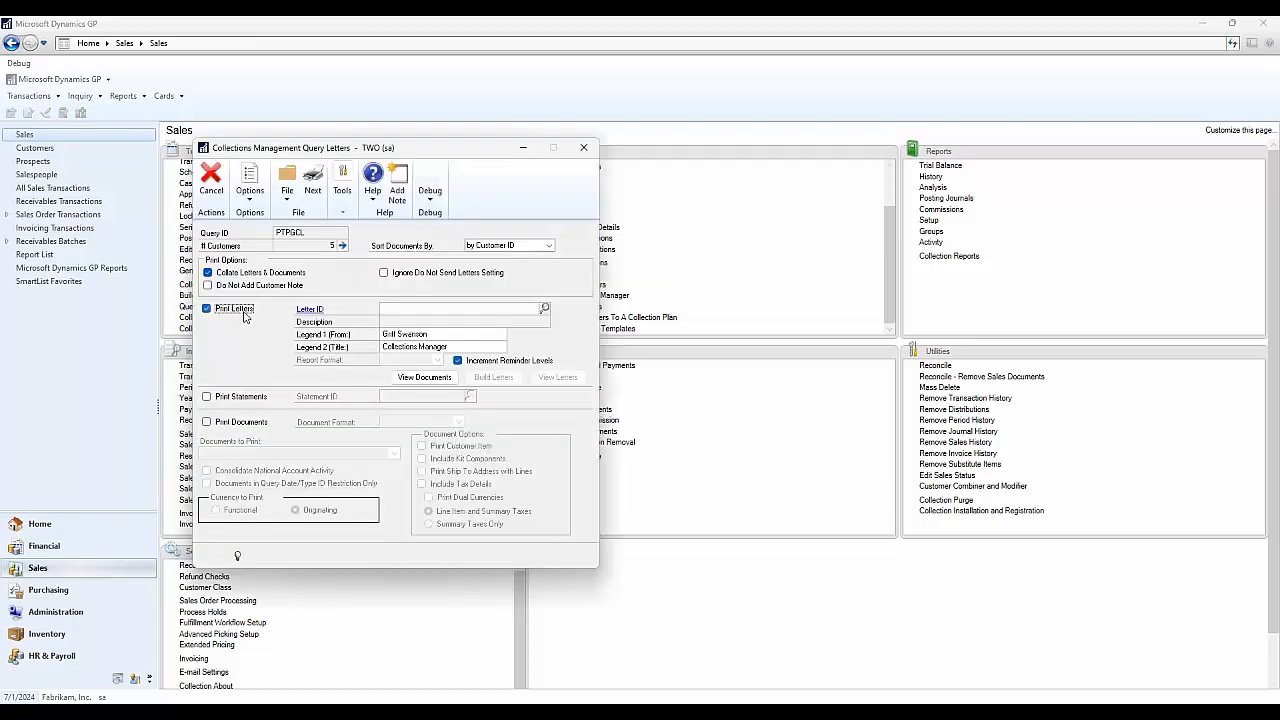
{"action": "left_click", "coordinate": [544, 309]}
{"action": "scroll", "coordinate": [447, 381], "scroll_direction": "down", "scroll_amount": 3}
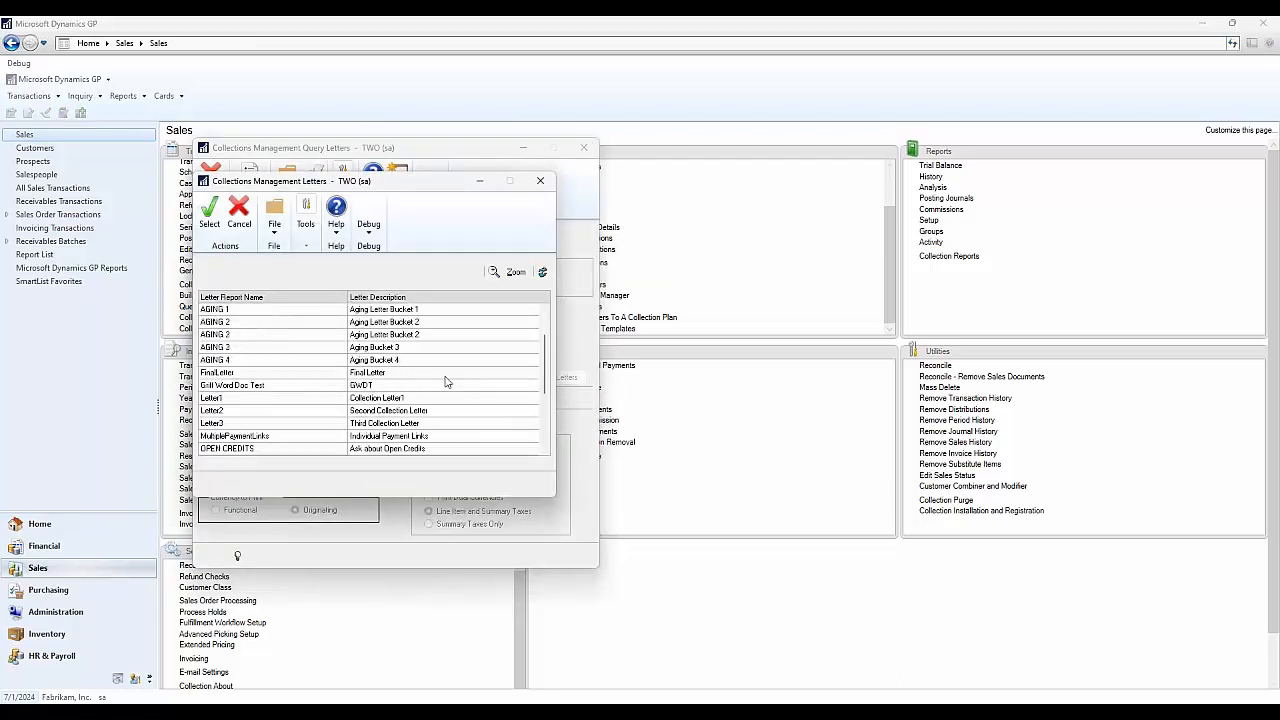
{"action": "left_click", "coordinate": [381, 375]}
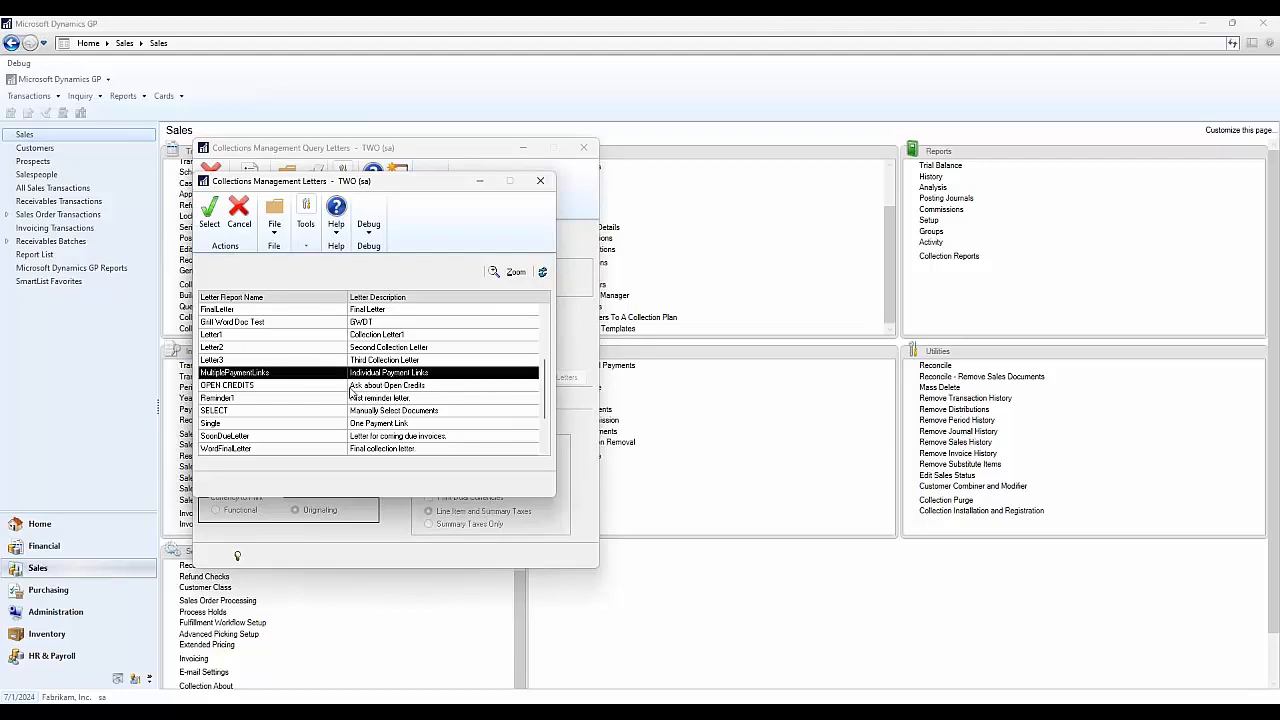
{"action": "left_click", "coordinate": [353, 424]}
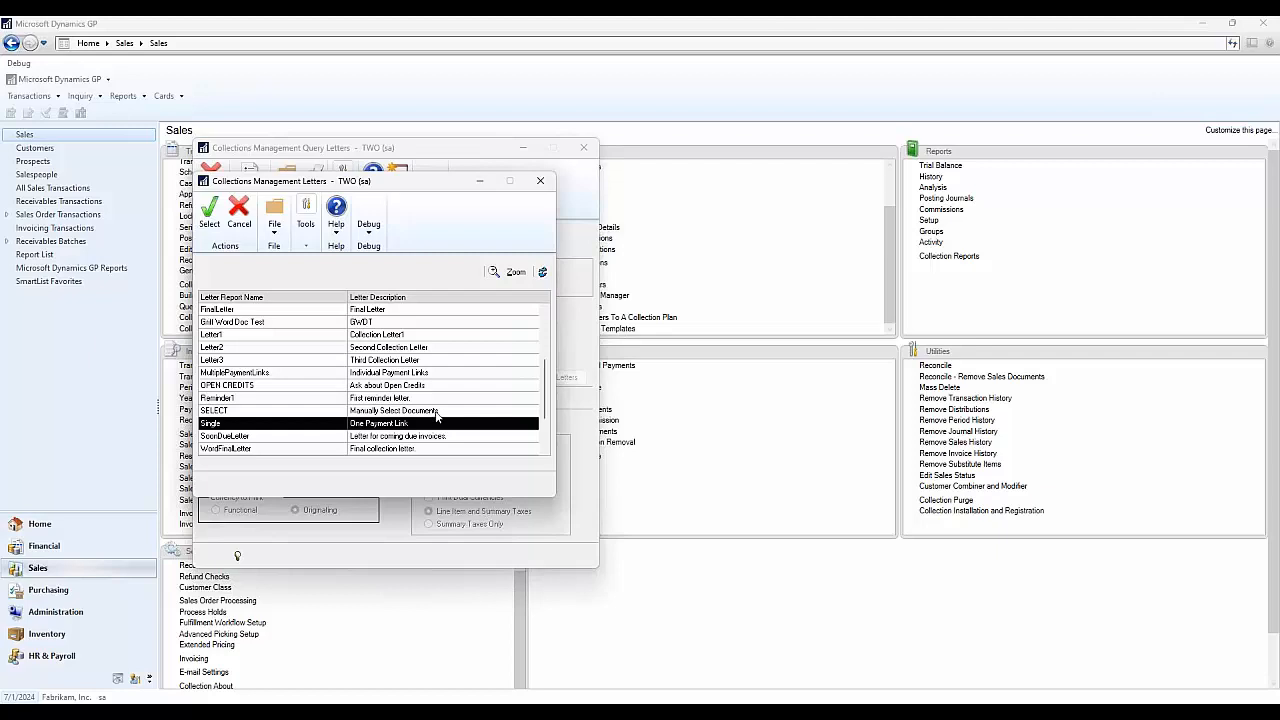
{"action": "left_click", "coordinate": [425, 377]}
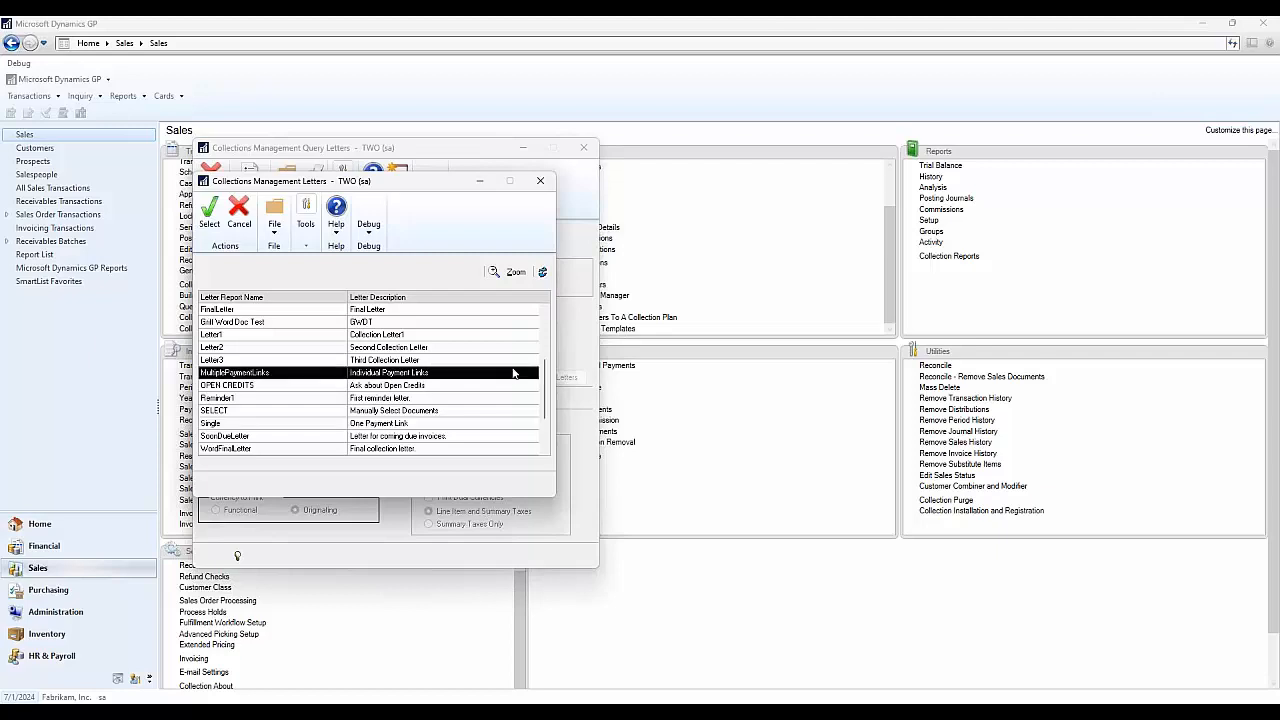
{"action": "left_click", "coordinate": [539, 181]}
{"action": "key", "text": "Escape"}
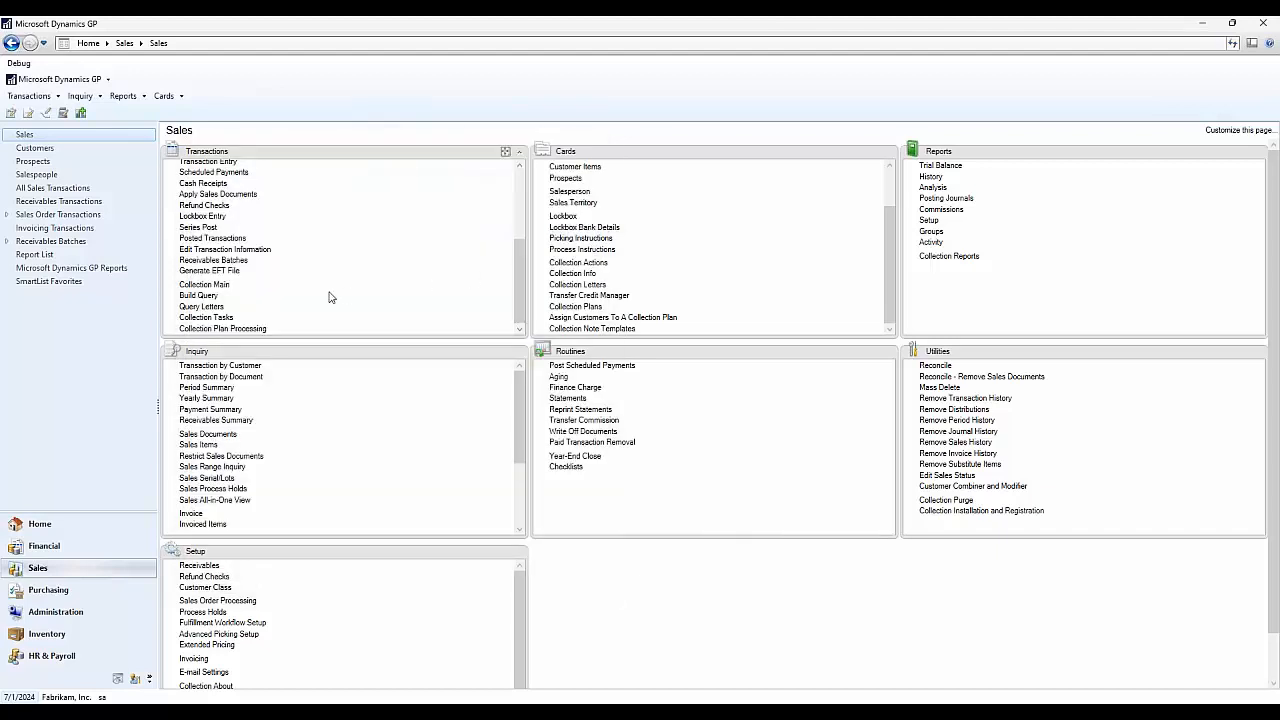
{"action": "left_click", "coordinate": [204, 285]}
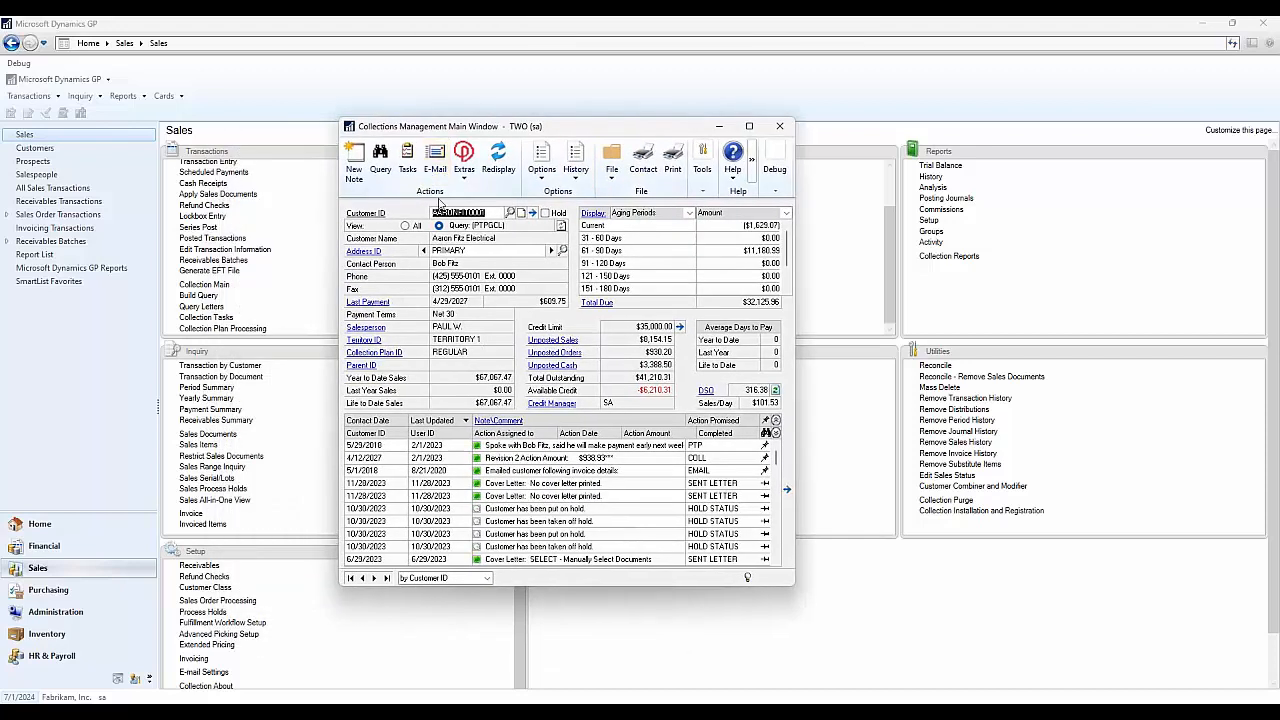
{"action": "left_click", "coordinate": [600, 304]}
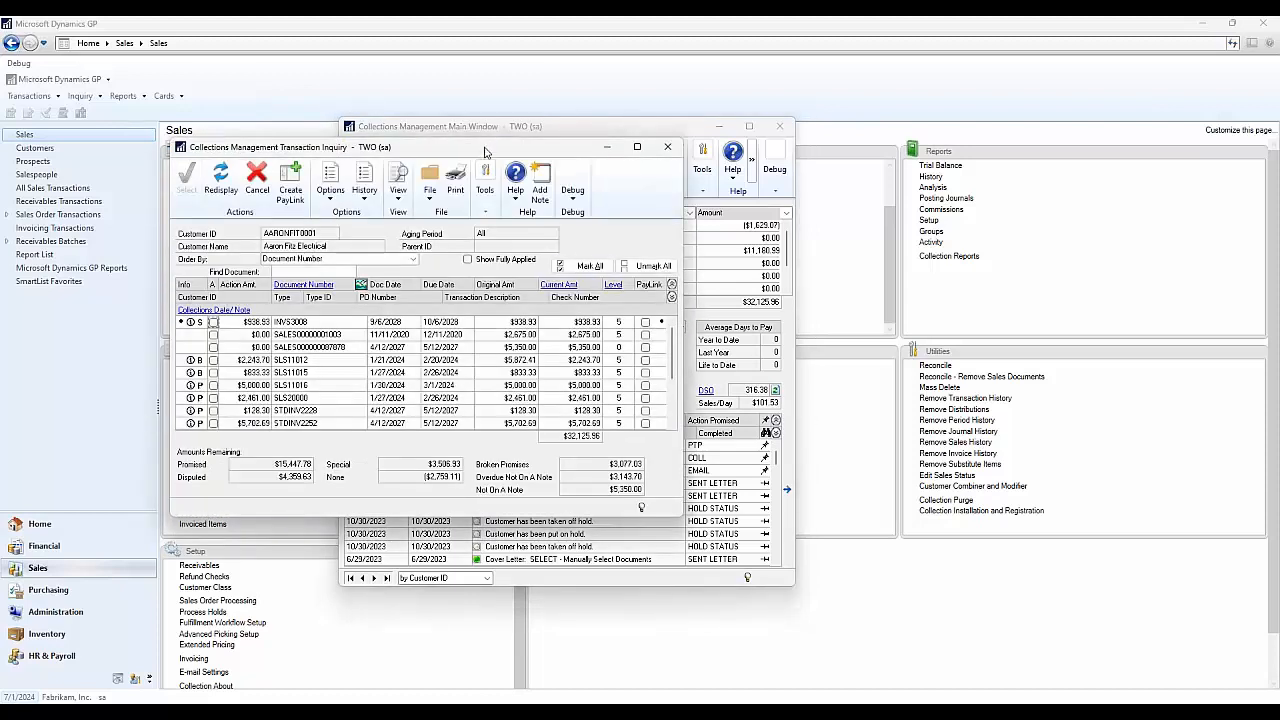
{"action": "left_click_drag", "start_coordinate": [490, 150], "coordinate": [634, 147]}
{"action": "scroll", "coordinate": [596, 357], "scroll_direction": "down", "scroll_amount": 3}
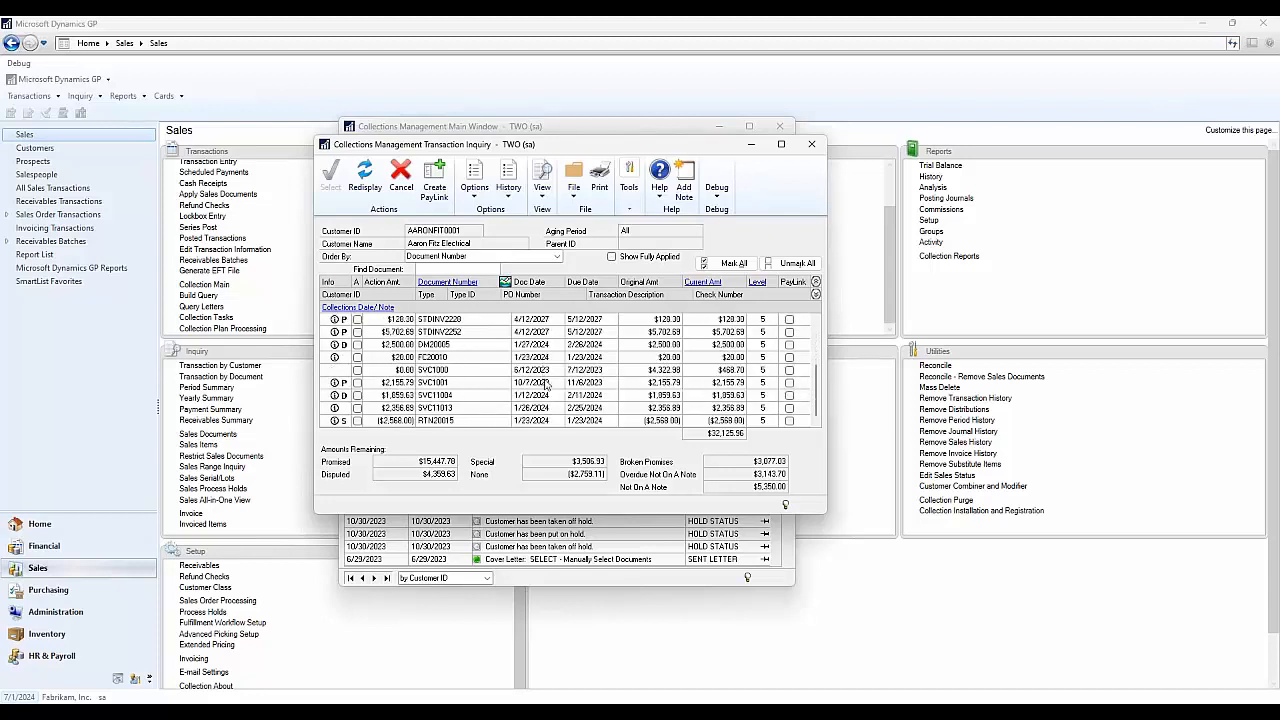
{"action": "scroll", "coordinate": [547, 383], "scroll_direction": "up", "scroll_amount": 3}
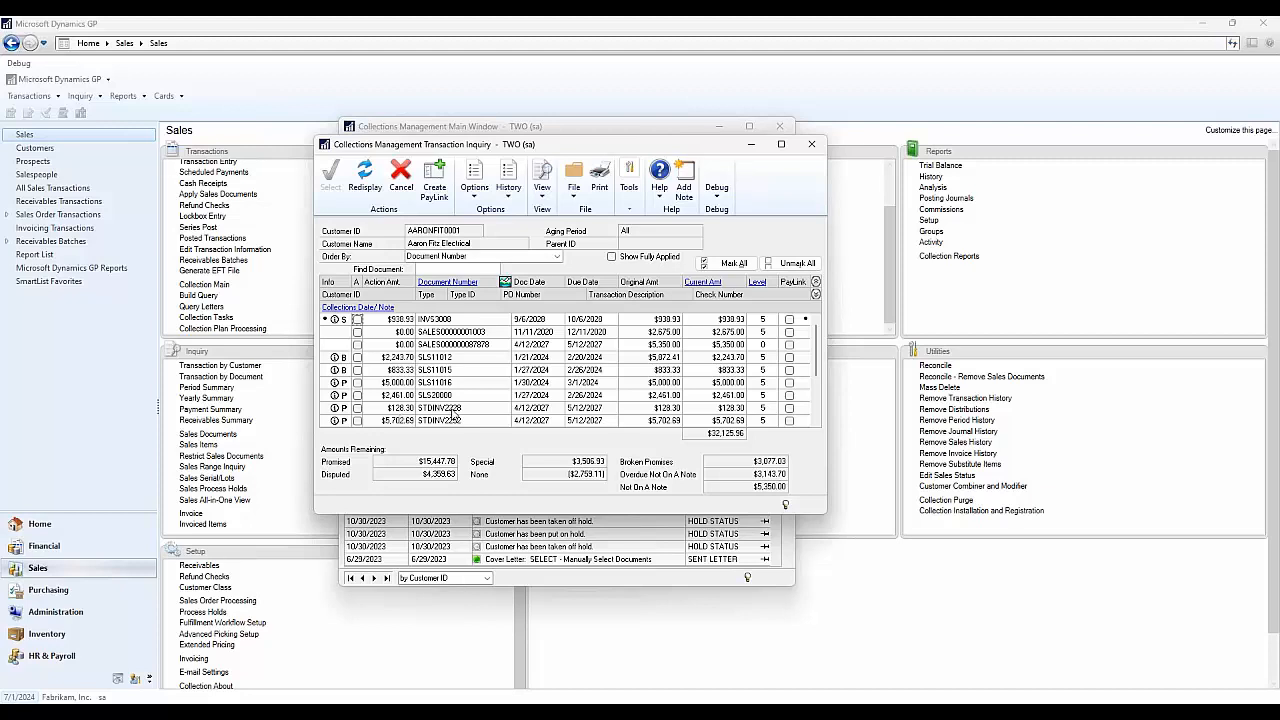
{"action": "left_click", "coordinate": [789, 319]}
{"action": "left_click", "coordinate": [789, 332]}
{"action": "left_click", "coordinate": [789, 344]}
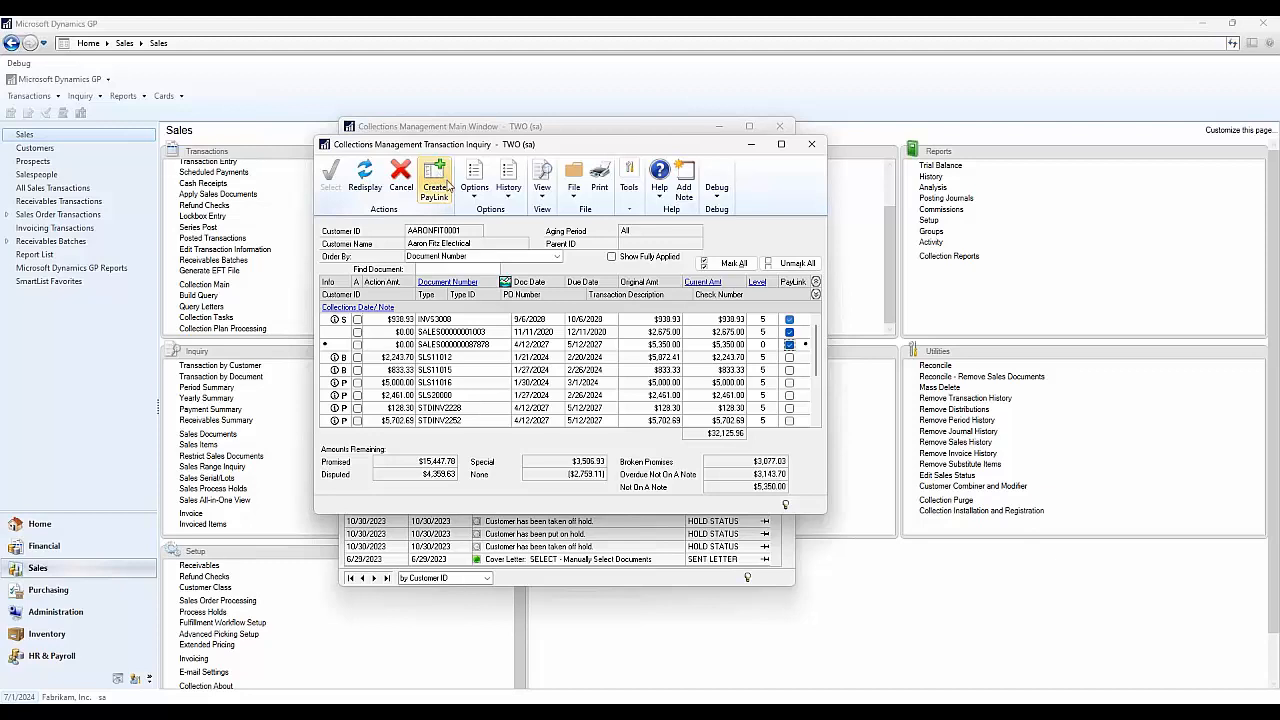
{"action": "left_click", "coordinate": [814, 146]}
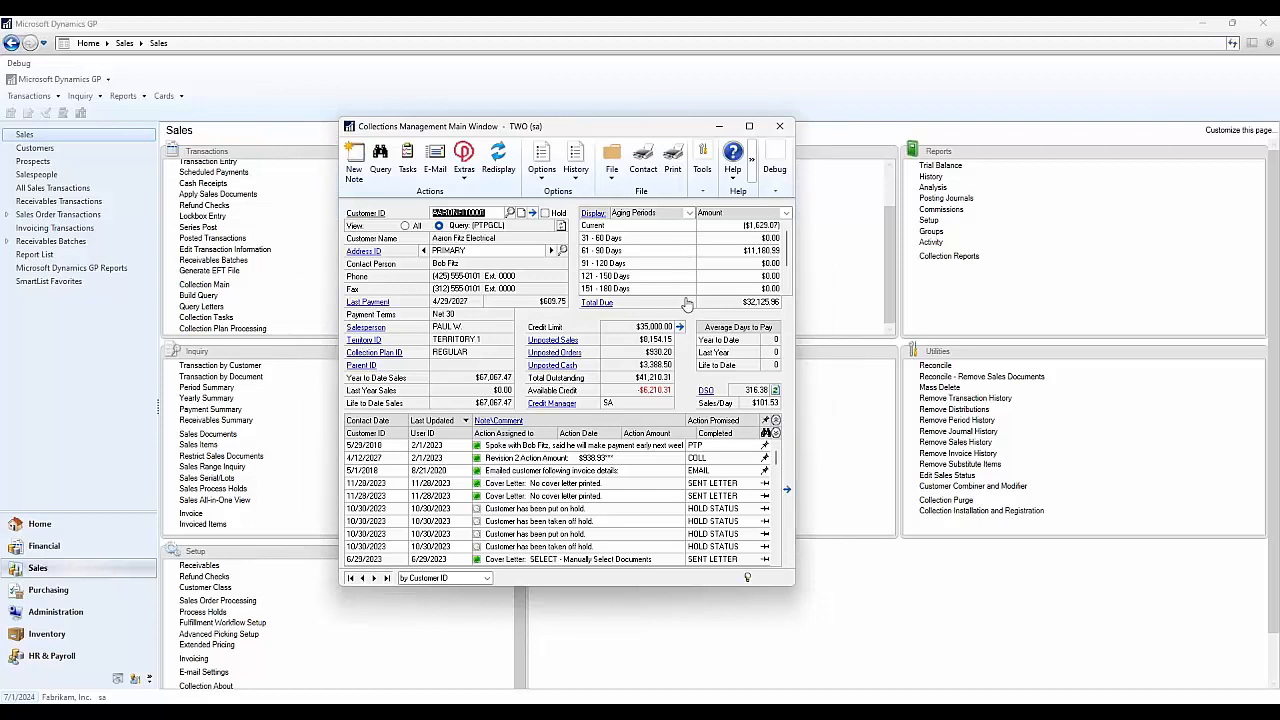
- Start a collections e-mail to the contact's address using the MultiplePaymentLinks letter
{"action": "left_click", "coordinate": [437, 163]}
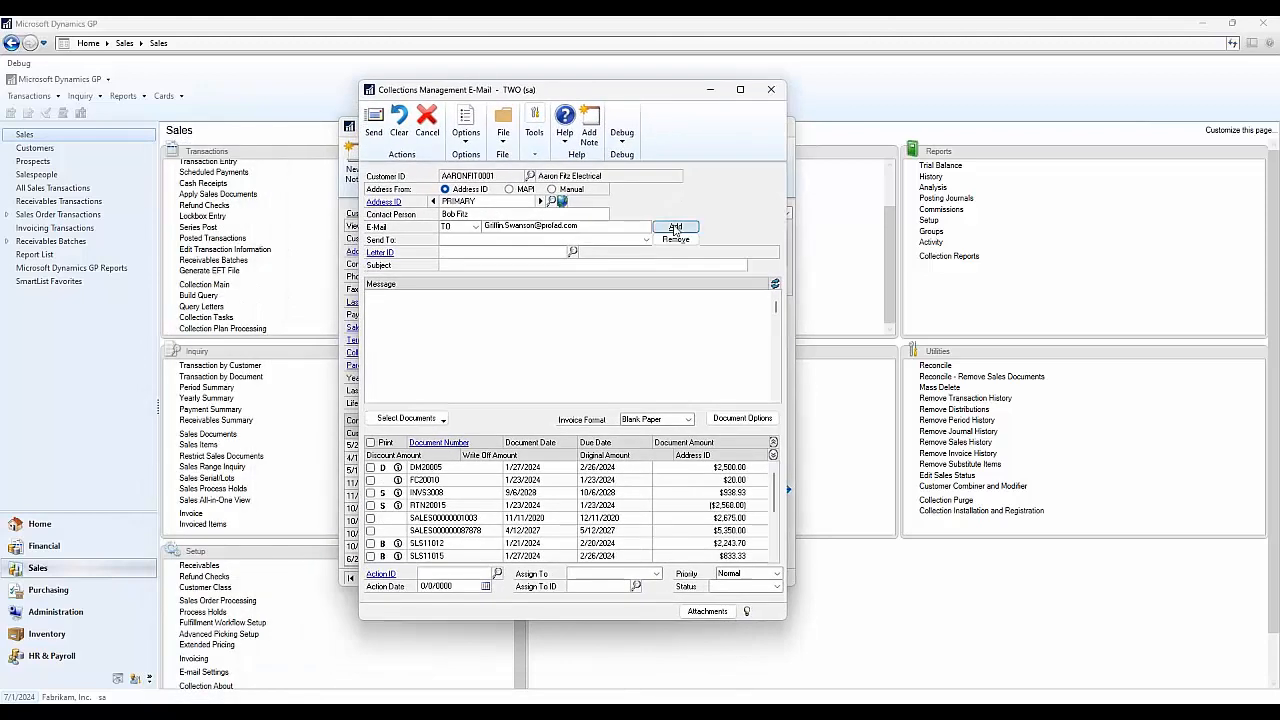
{"action": "left_click", "coordinate": [675, 228]}
{"action": "left_click", "coordinate": [572, 252]}
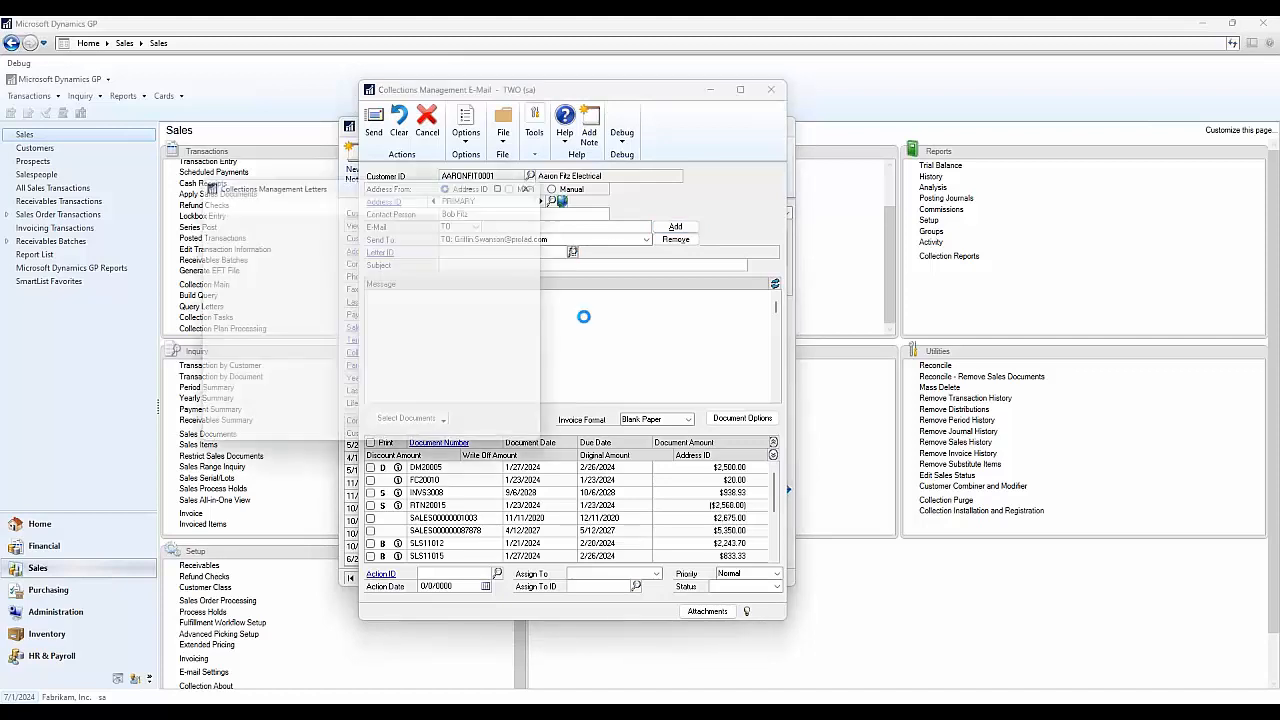
{"action": "scroll", "coordinate": [400, 380], "scroll_direction": "down", "scroll_amount": 1}
{"action": "left_click", "coordinate": [380, 388]}
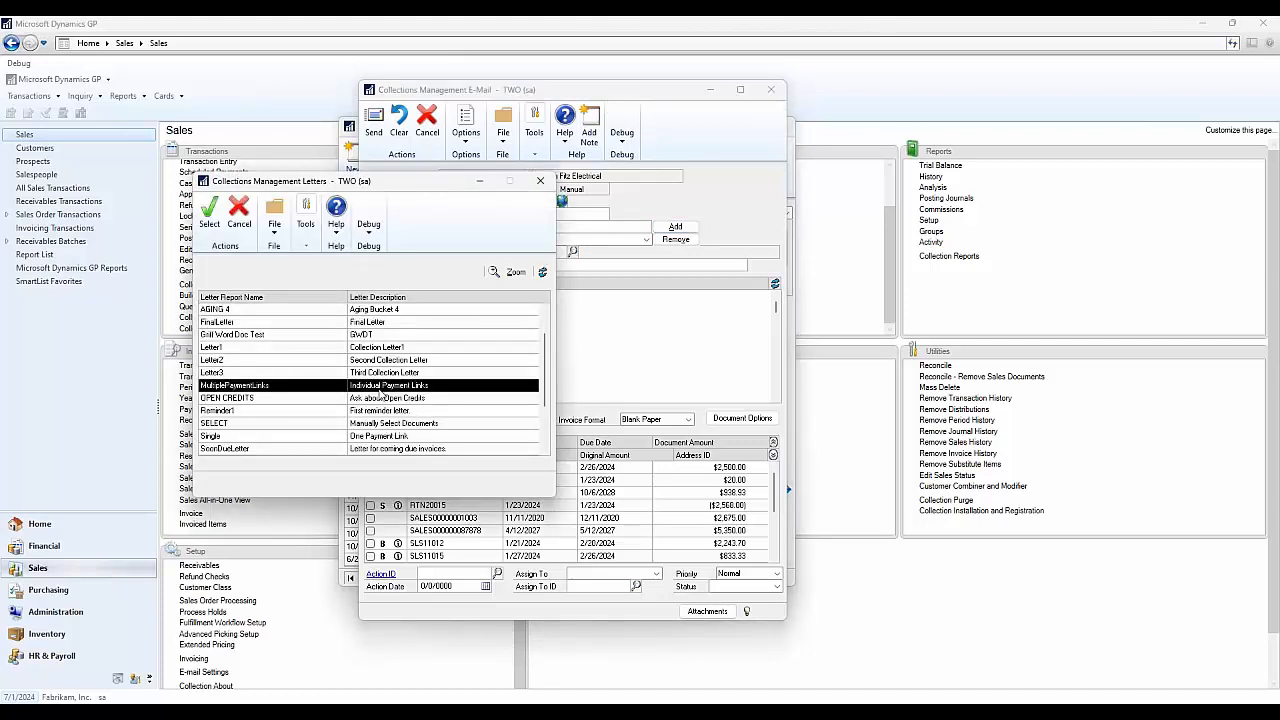
{"action": "left_click", "coordinate": [209, 213]}
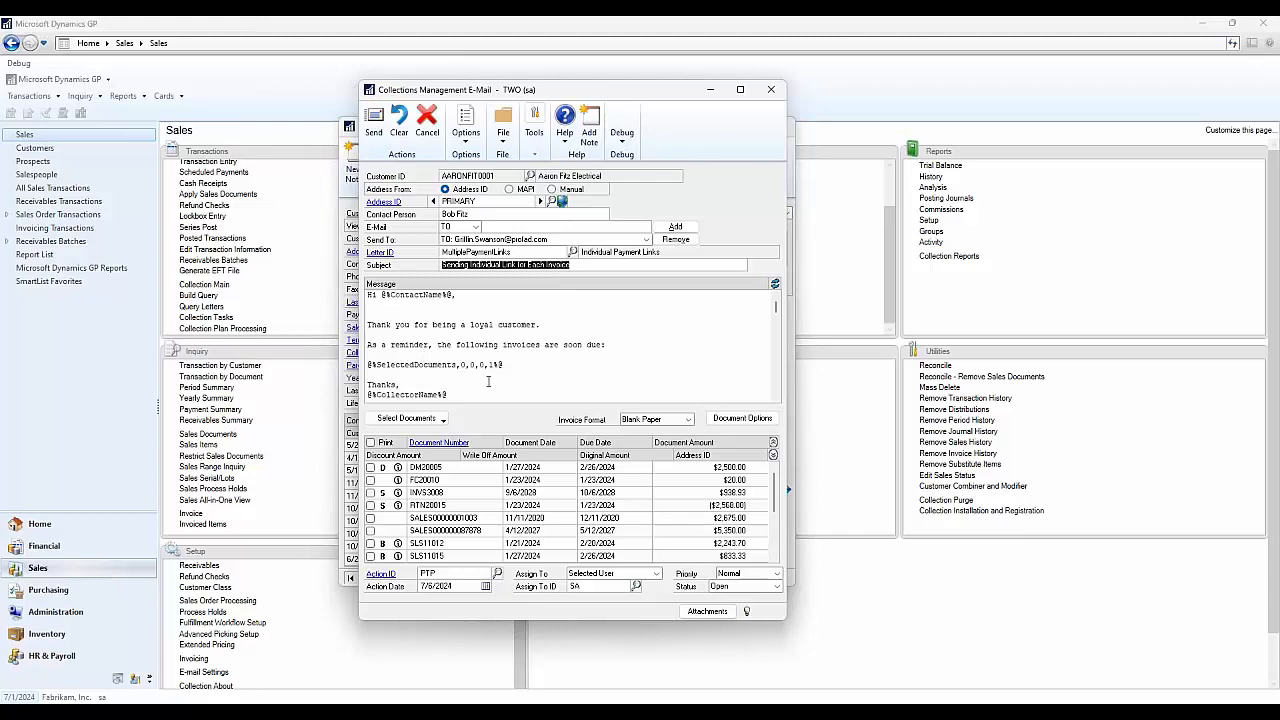
{"action": "triple_click", "coordinate": [444, 362]}
{"action": "left_click", "coordinate": [509, 371]}
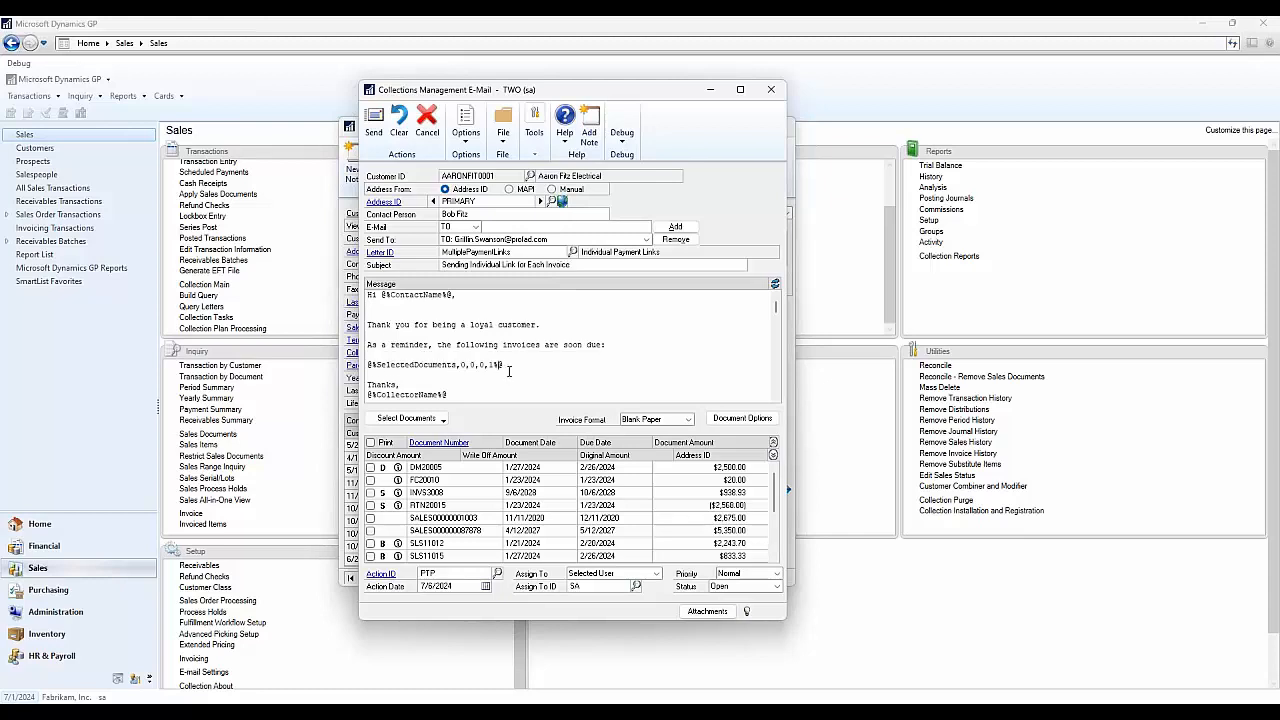
{"action": "left_click_drag", "start_coordinate": [515, 366], "coordinate": [458, 366]}
{"action": "left_click", "coordinate": [518, 367]}
- Include DM20005 and FC20010, refresh the message, remove the extra blank line, and minimize it
{"action": "left_click", "coordinate": [370, 467]}
{"action": "left_click", "coordinate": [370, 480]}
{"action": "left_click", "coordinate": [775, 286]}
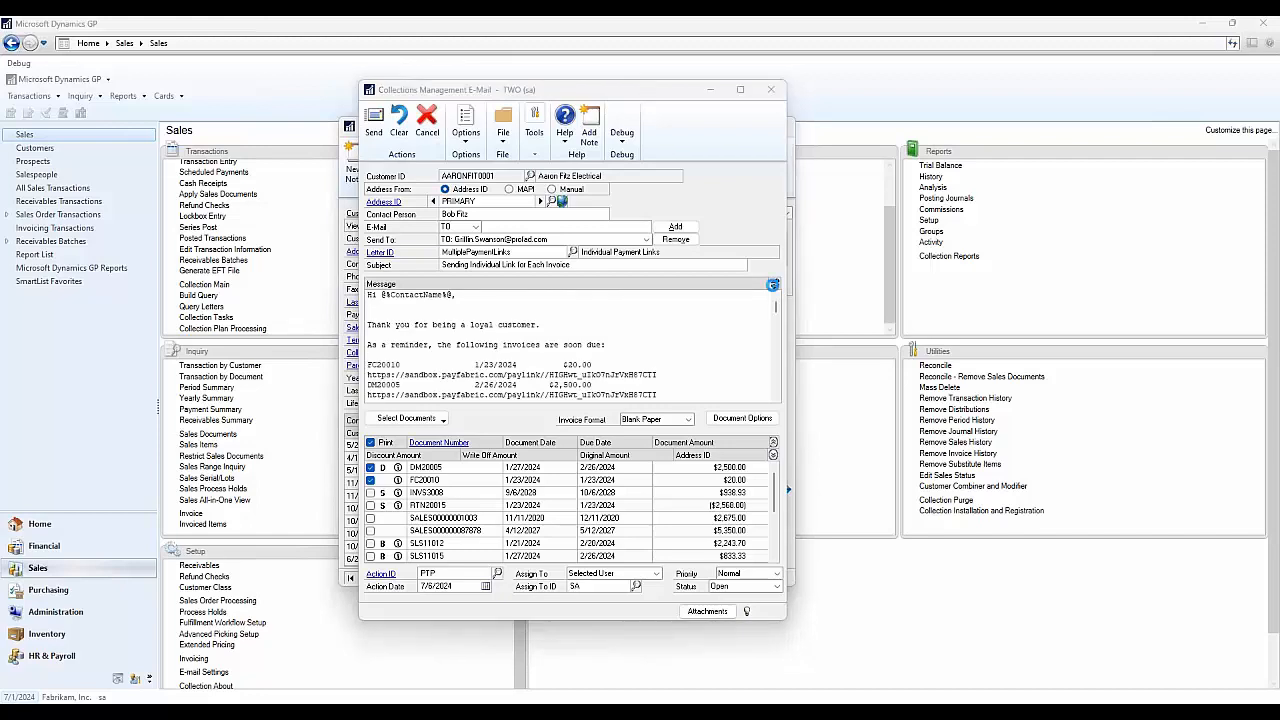
{"action": "left_click", "coordinate": [572, 308]}
{"action": "key", "text": "Delete"}
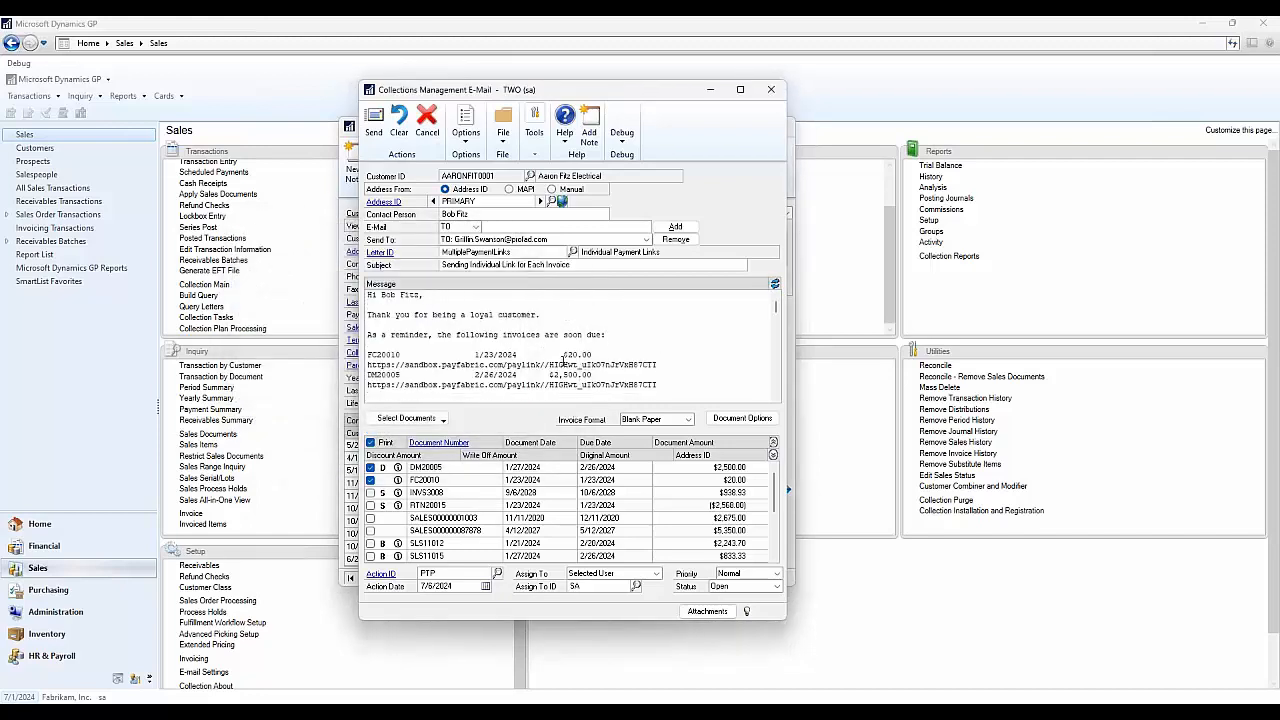
{"action": "left_click_drag", "start_coordinate": [655, 384], "coordinate": [371, 385]}
{"action": "left_click_drag", "start_coordinate": [657, 365], "coordinate": [372, 365]}
{"action": "left_click", "coordinate": [596, 374]}
{"action": "left_click", "coordinate": [710, 90]}
{"action": "mouse_move", "coordinate": [641, 702]}
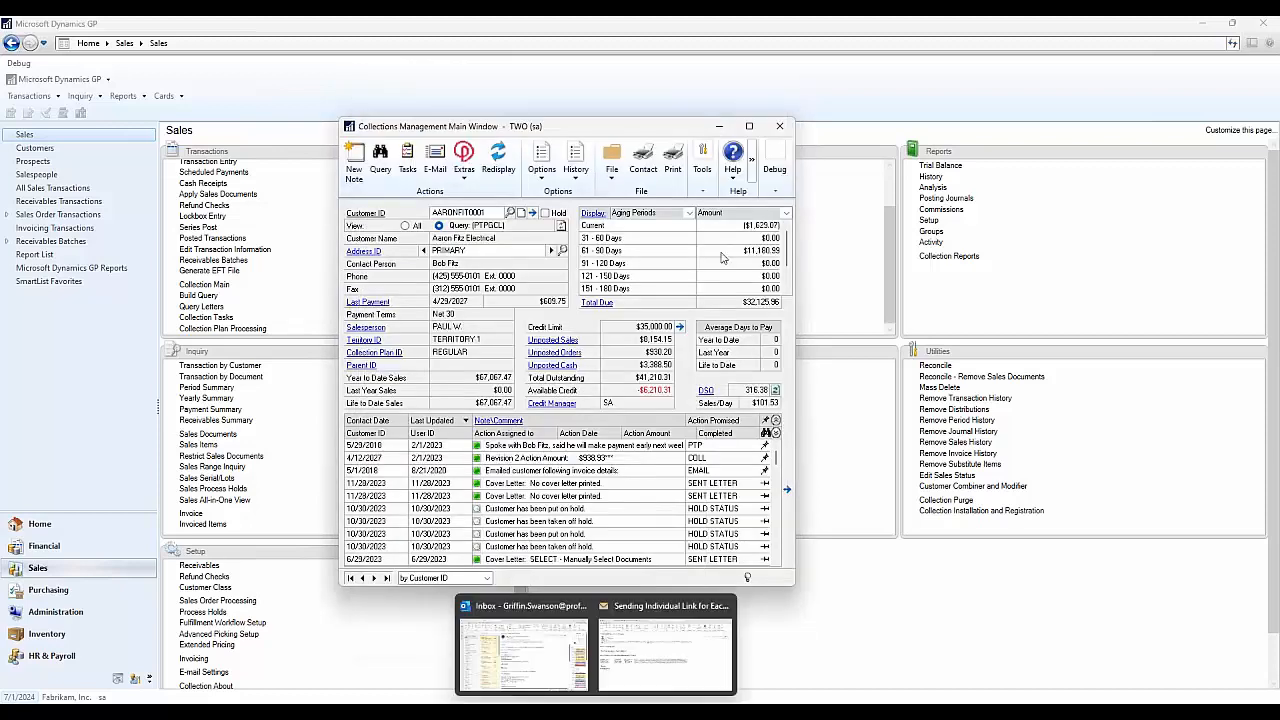
{"action": "left_click", "coordinate": [645, 650]}
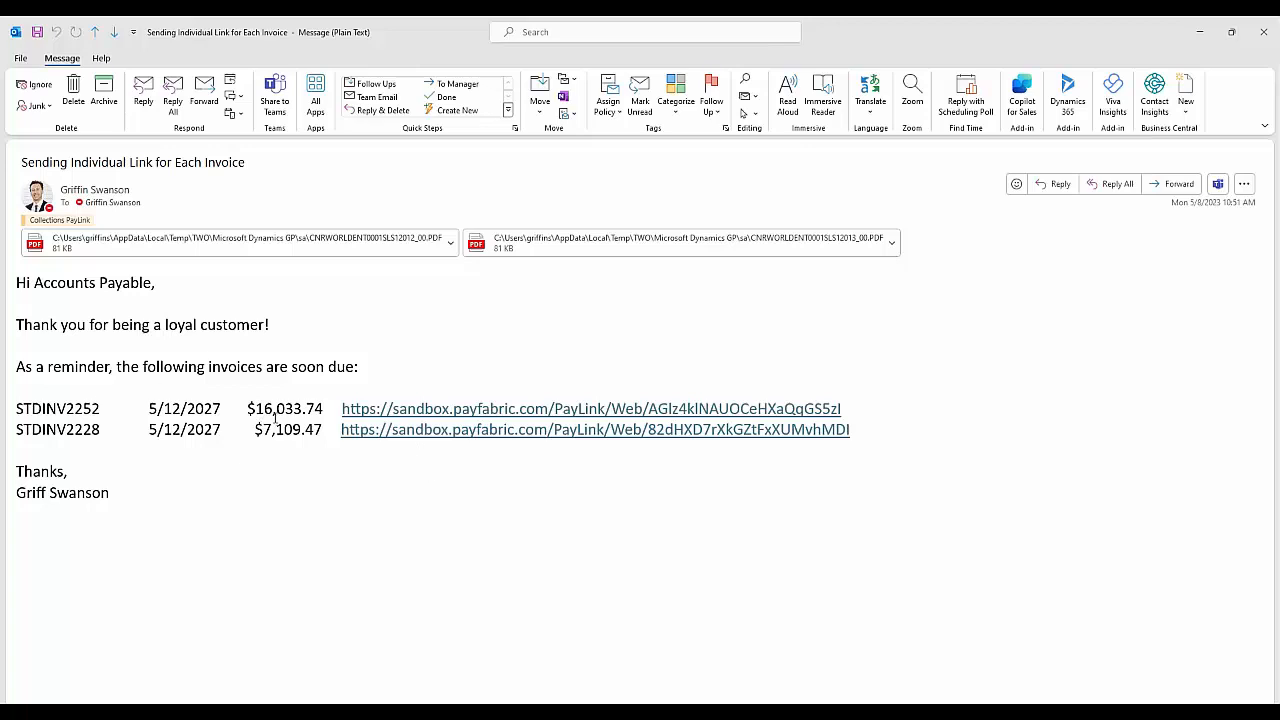
{"action": "left_click", "coordinate": [274, 242]}
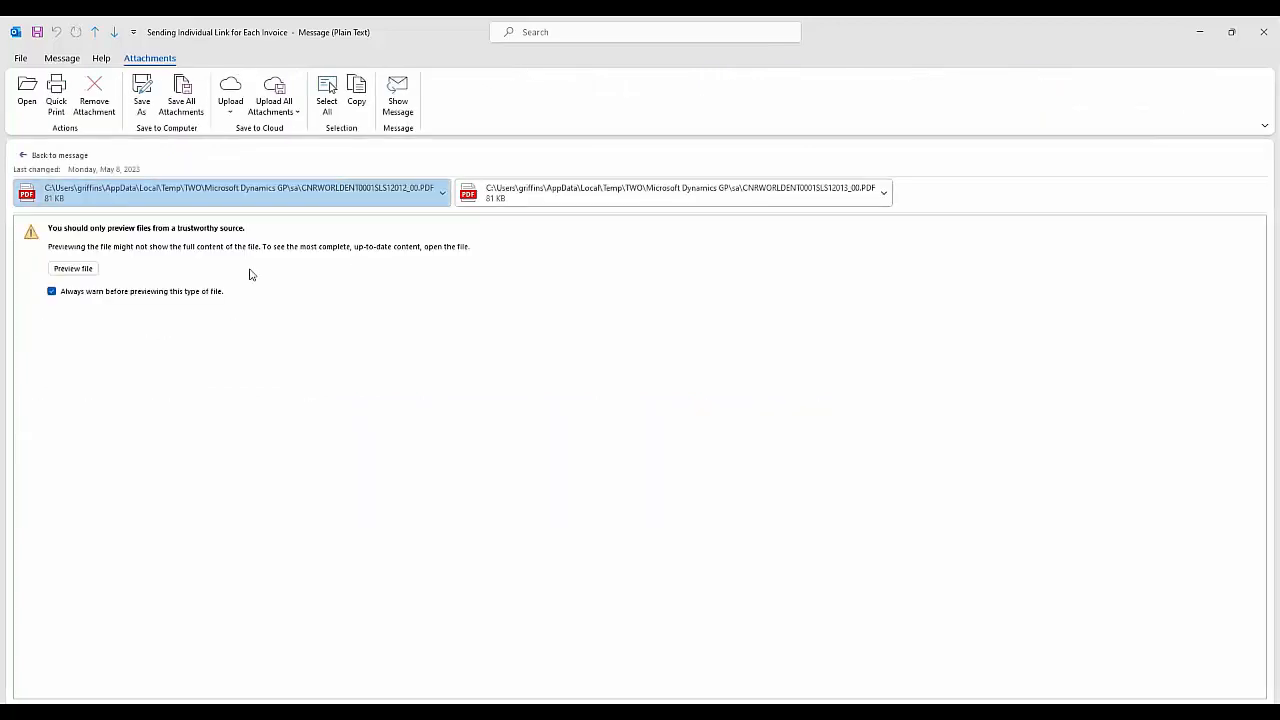
{"action": "left_click", "coordinate": [94, 269]}
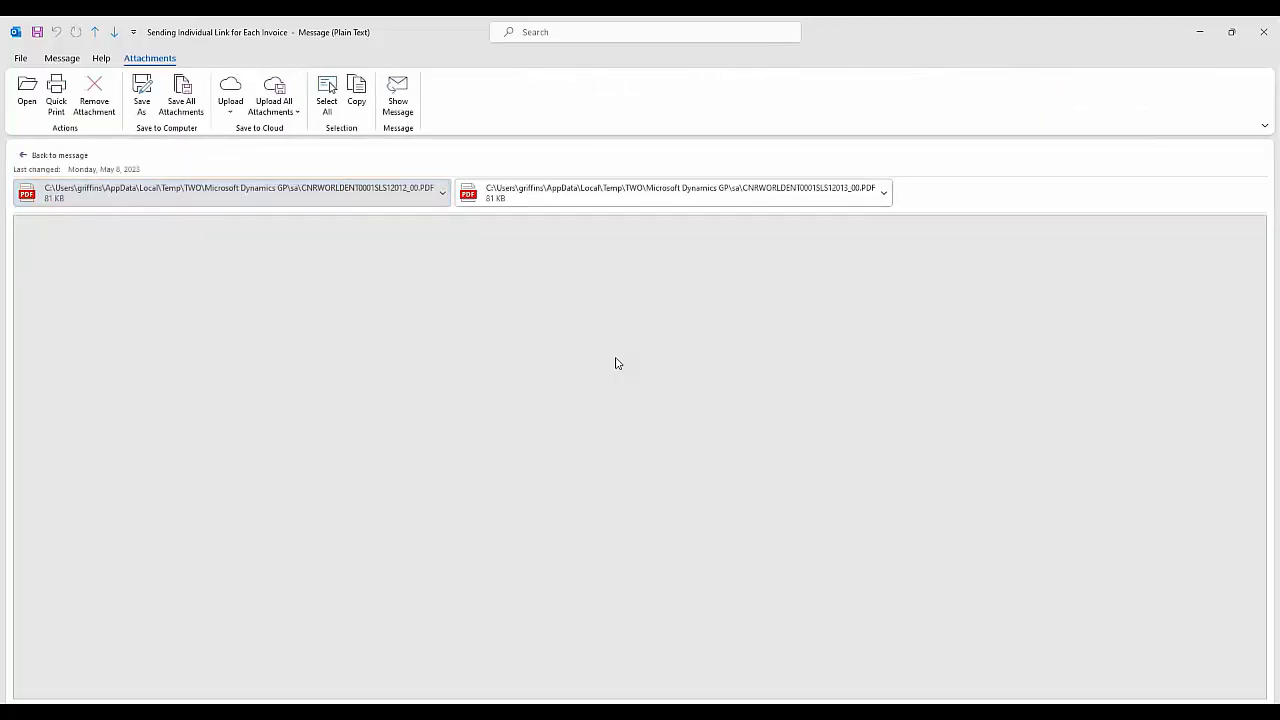
{"action": "scroll", "coordinate": [660, 383], "scroll_direction": "down", "scroll_amount": 5}
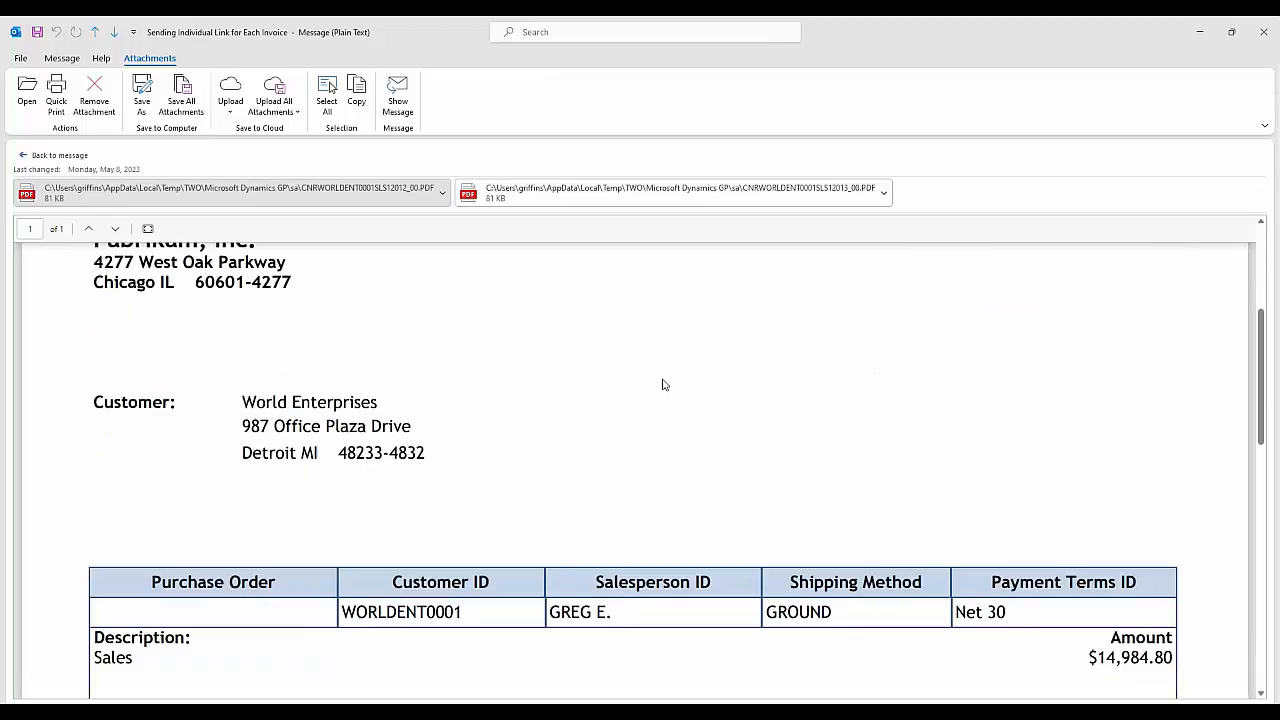
{"action": "scroll", "coordinate": [662, 384], "scroll_direction": "down", "scroll_amount": 4}
{"action": "scroll", "coordinate": [663, 384], "scroll_direction": "down", "scroll_amount": 2}
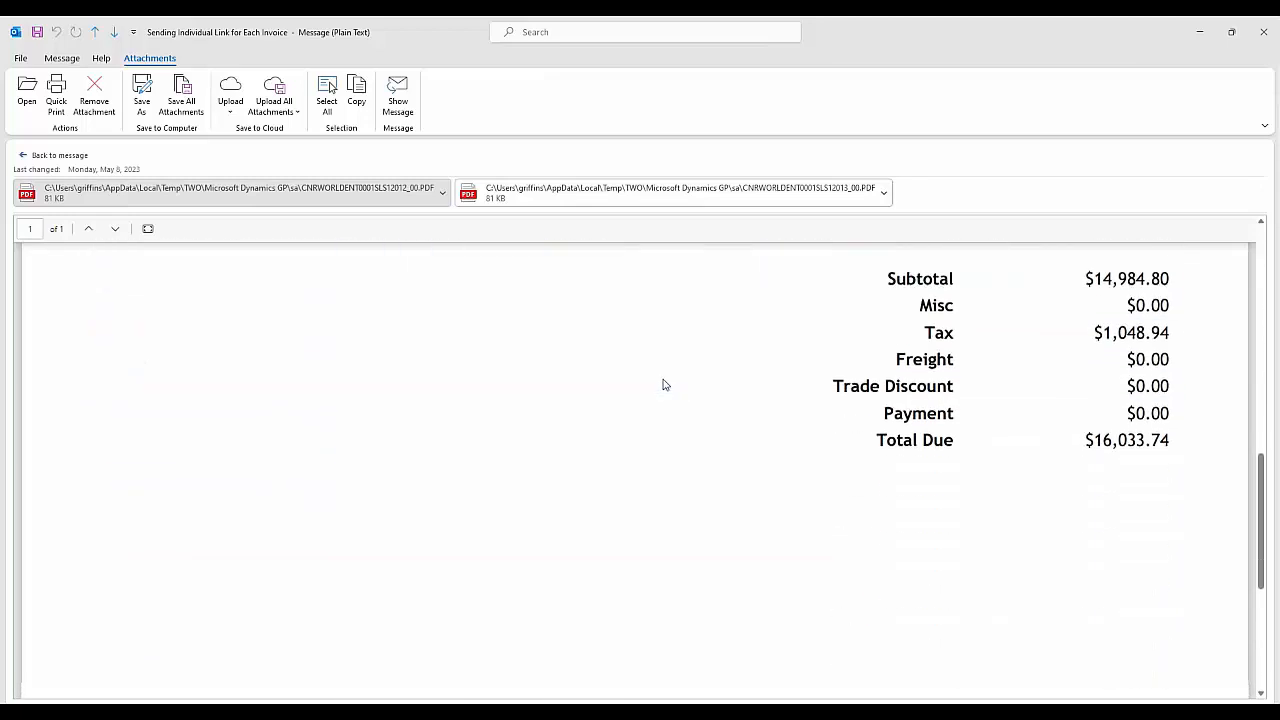
{"action": "scroll", "coordinate": [663, 384], "scroll_direction": "up", "scroll_amount": 4}
{"action": "left_click", "coordinate": [86, 158]}
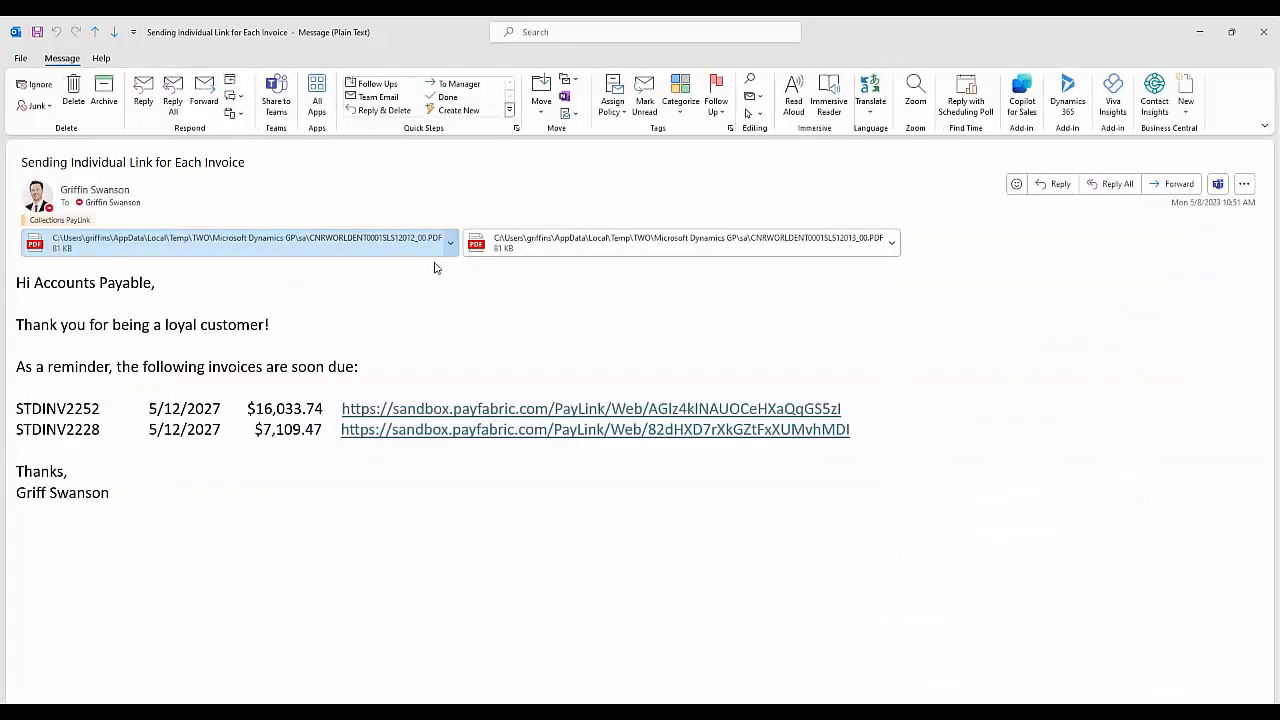
- Open the full-screen STDINV2252 PayLink page ($5702.69), view its document details, then minimize it
{"action": "left_click", "coordinate": [628, 418]}
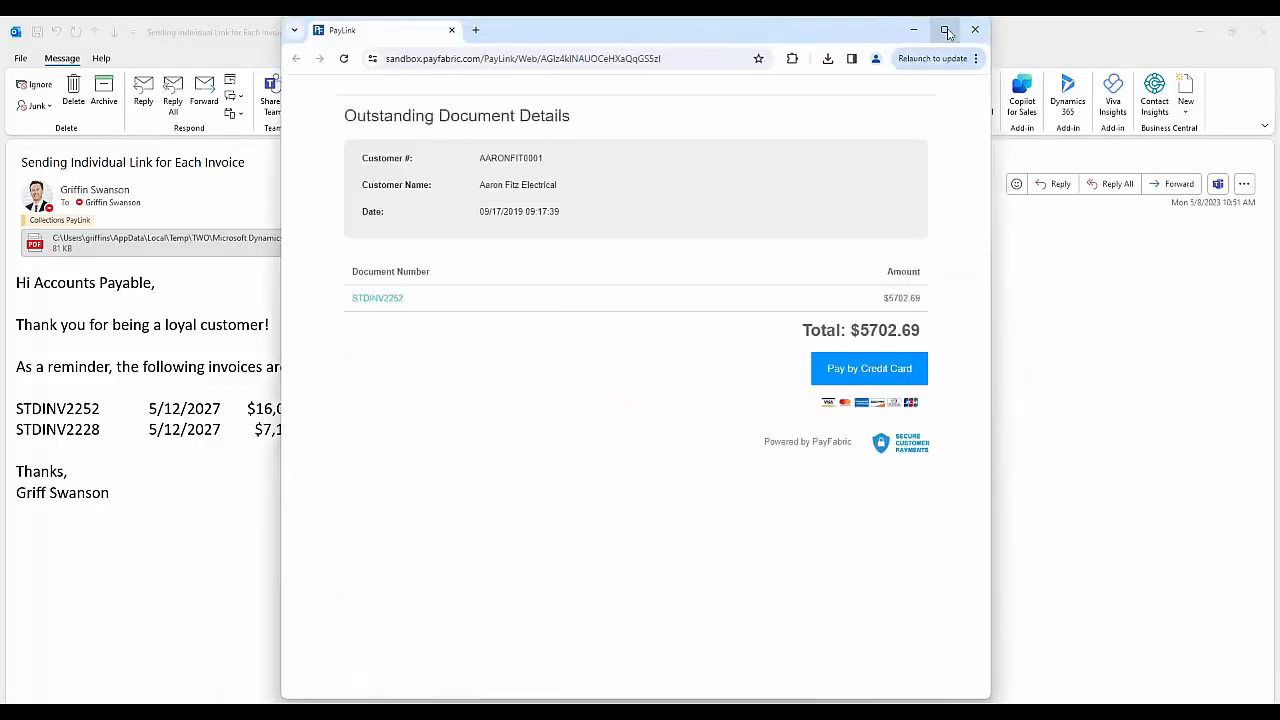
{"action": "left_click", "coordinate": [944, 29]}
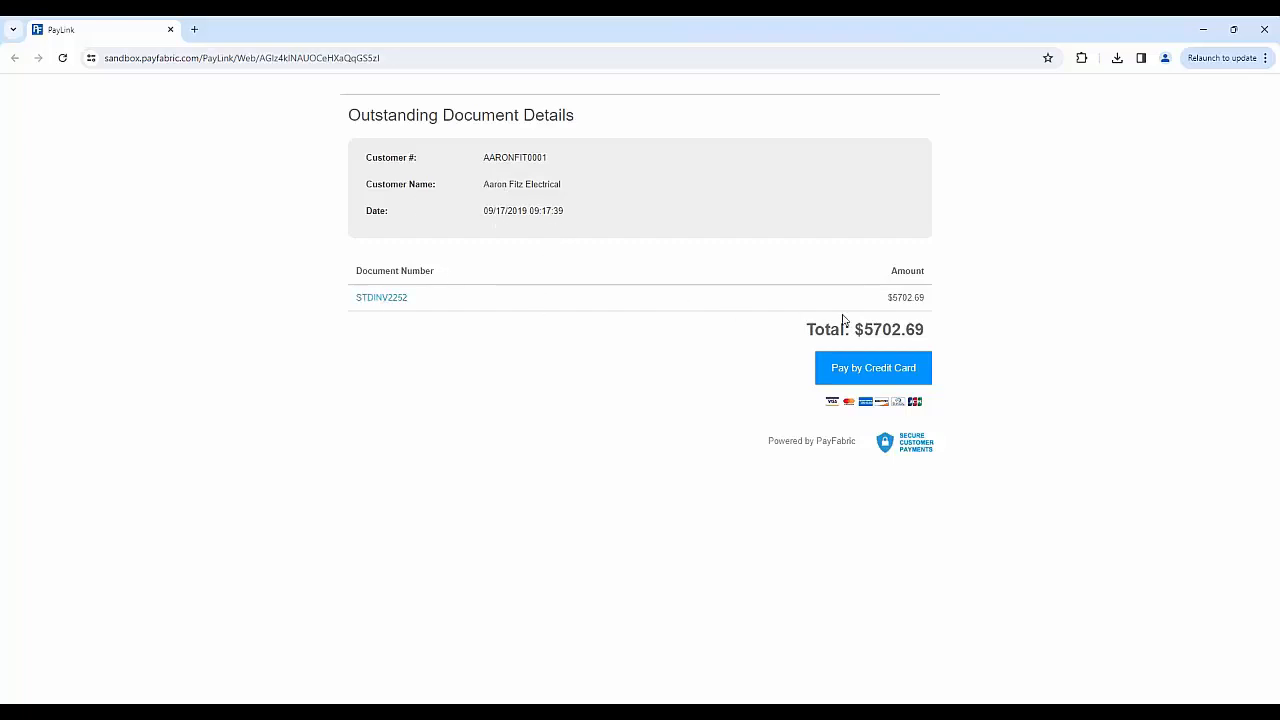
{"action": "left_click", "coordinate": [384, 299]}
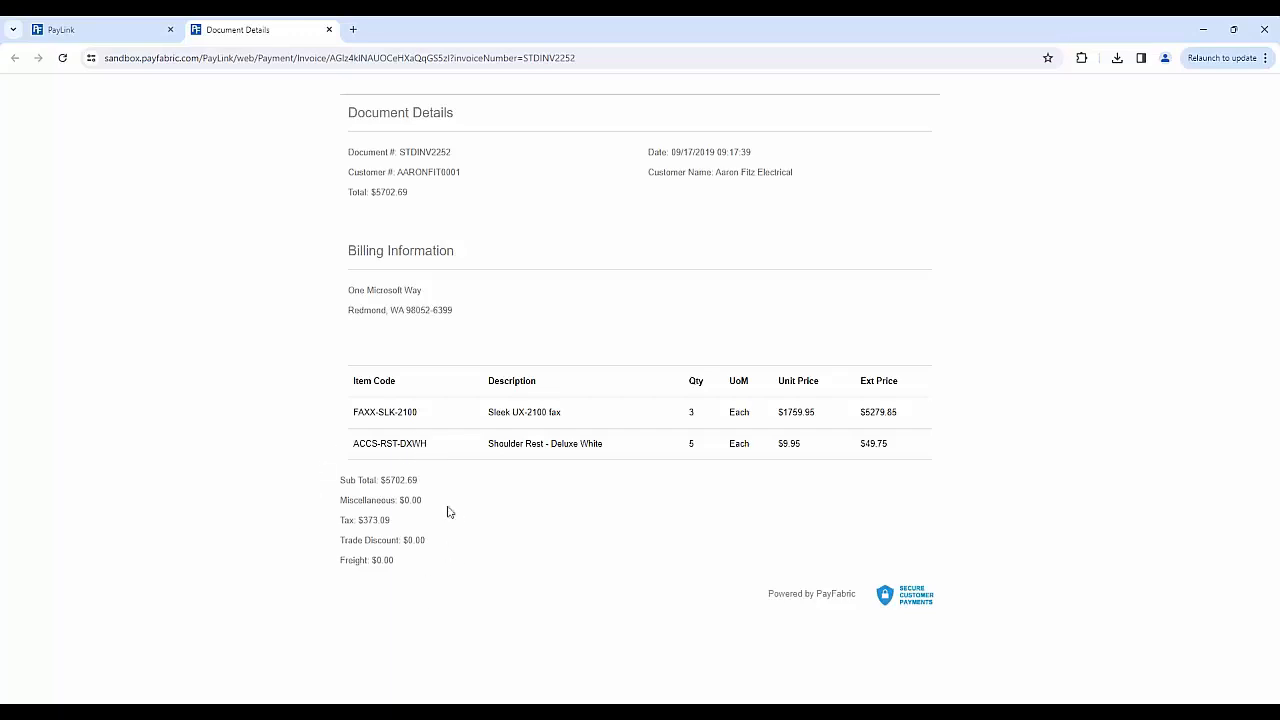
{"action": "left_click", "coordinate": [121, 37]}
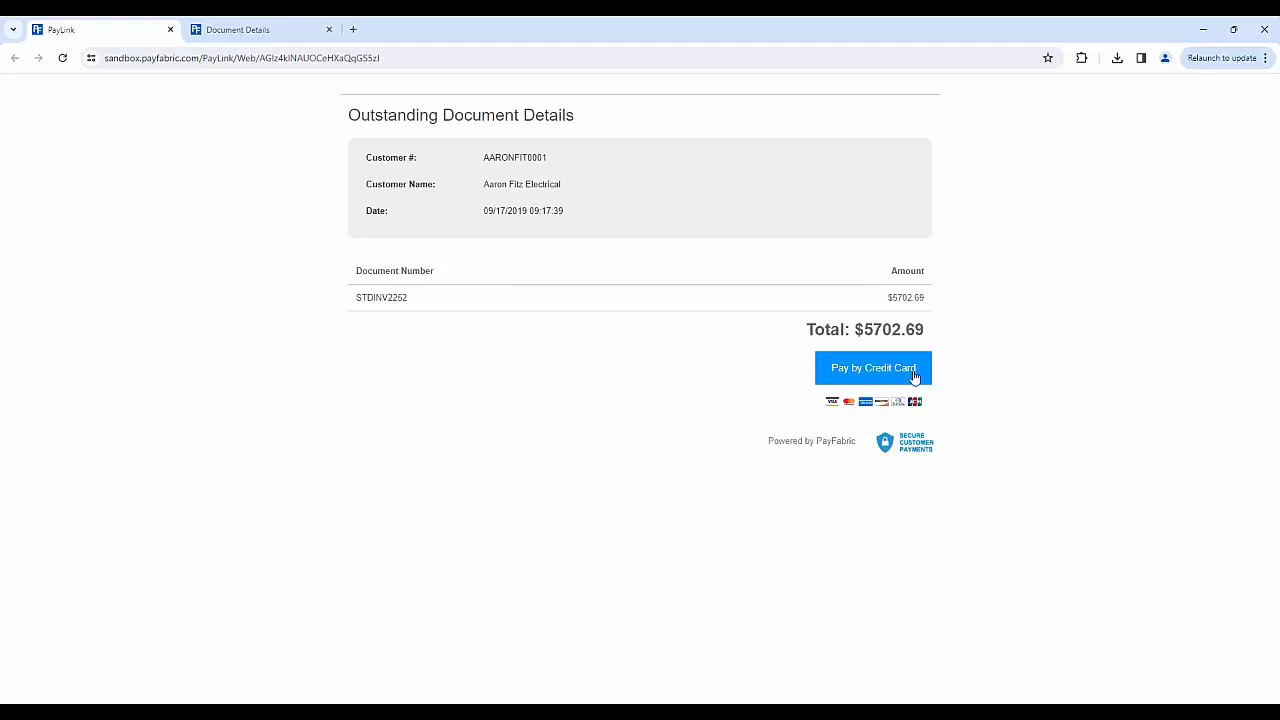
{"action": "left_click", "coordinate": [1202, 35]}
- Reopen and cancel the collections e-mail, then restore and minimize the PayLink and e-mail windows
{"action": "left_click", "coordinate": [1199, 38]}
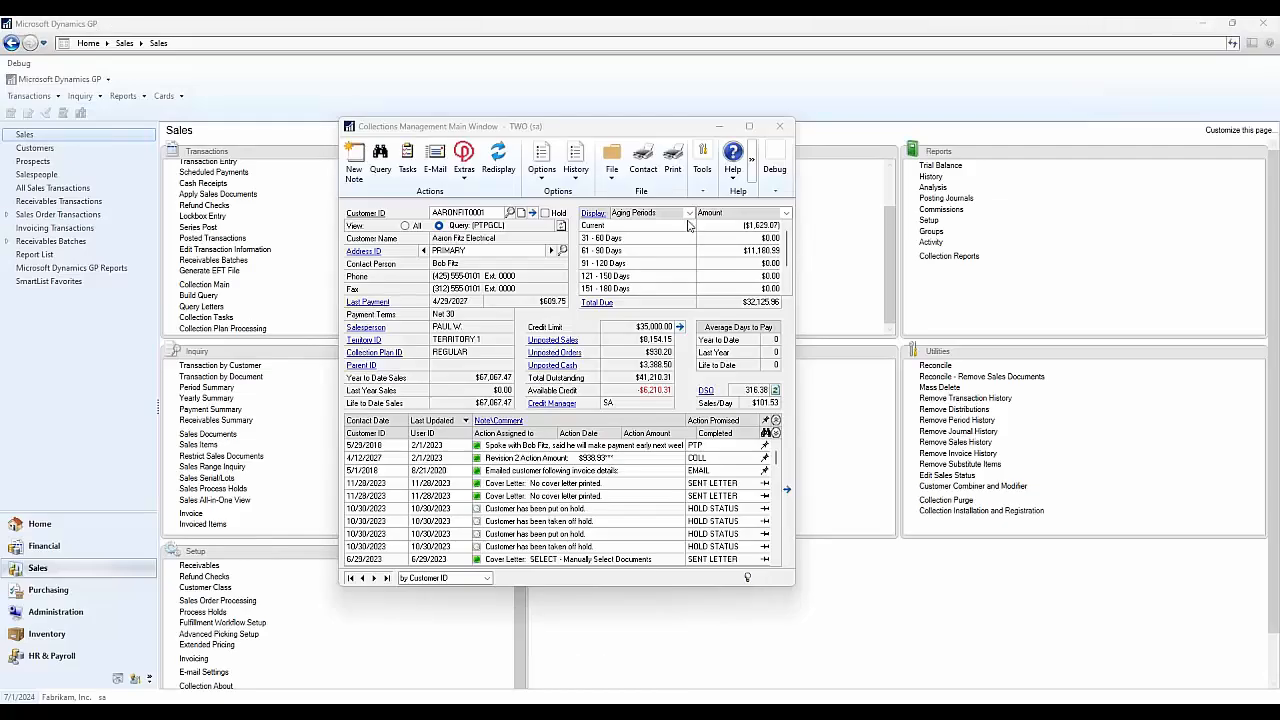
{"action": "left_click", "coordinate": [436, 165]}
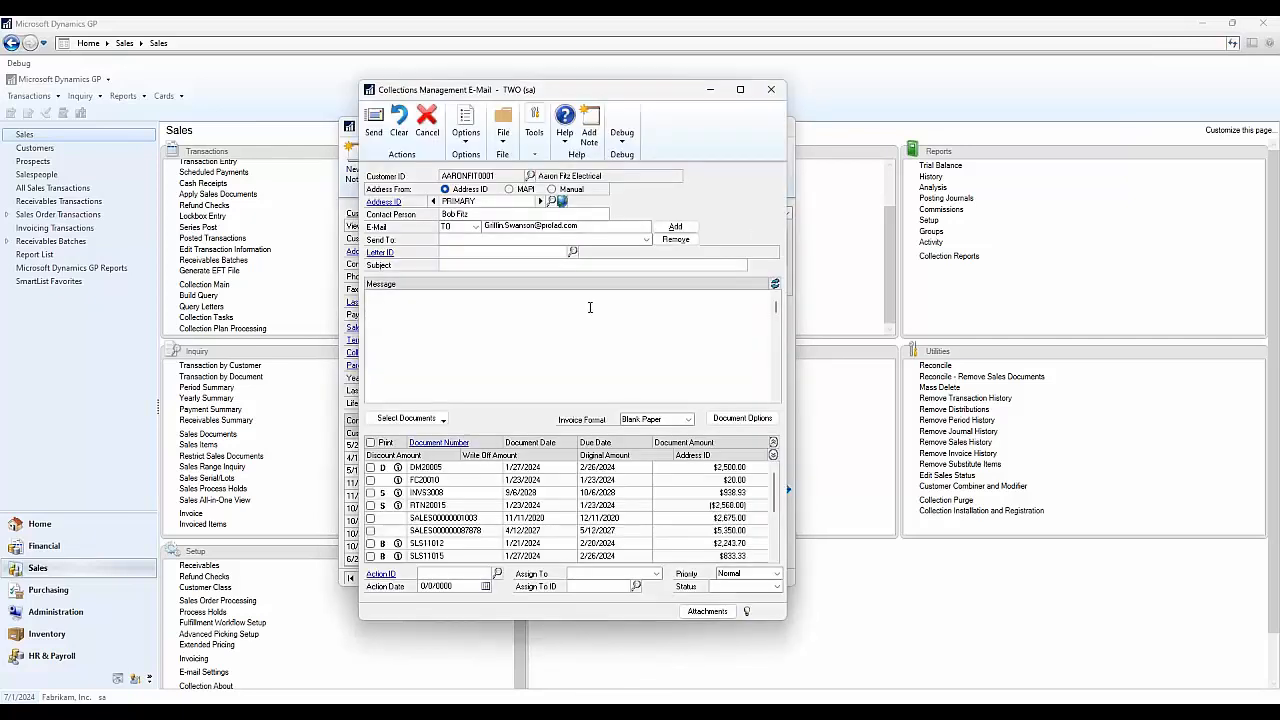
{"action": "left_click", "coordinate": [710, 90]}
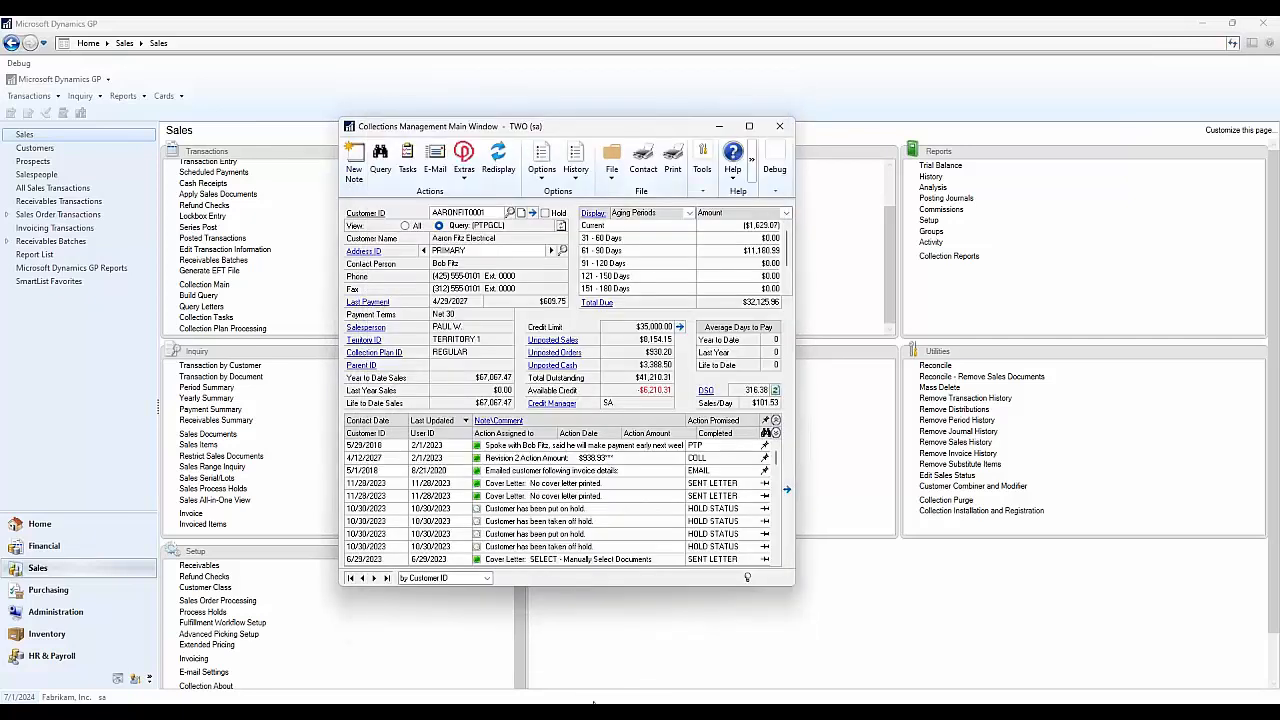
{"action": "mouse_move", "coordinate": [593, 703]}
{"action": "left_click", "coordinate": [668, 637]}
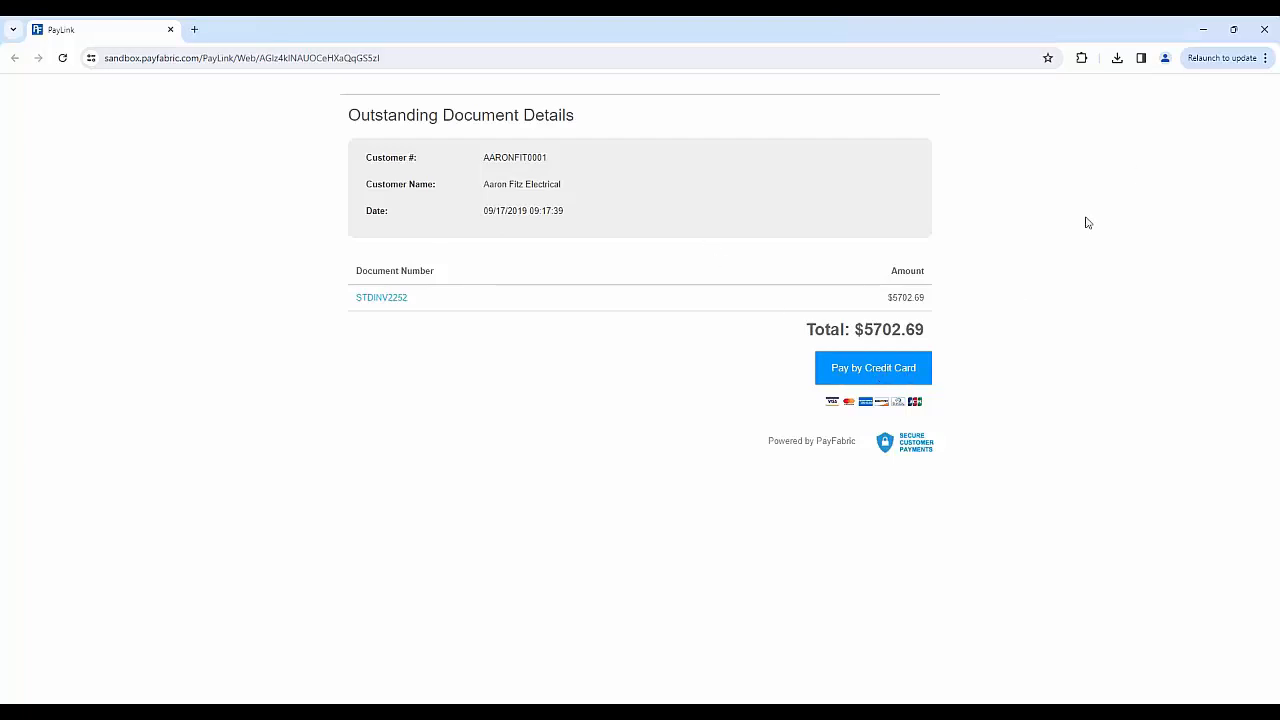
{"action": "left_click", "coordinate": [1202, 30]}
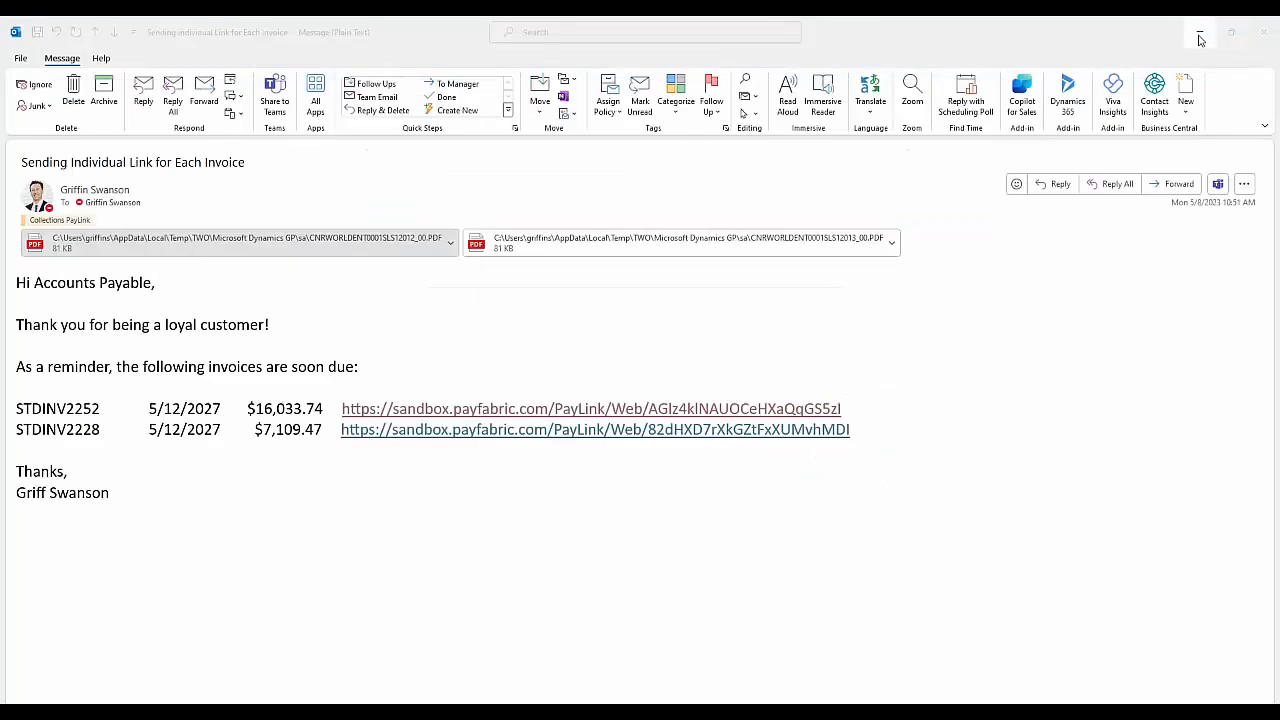
{"action": "left_click", "coordinate": [1200, 34]}
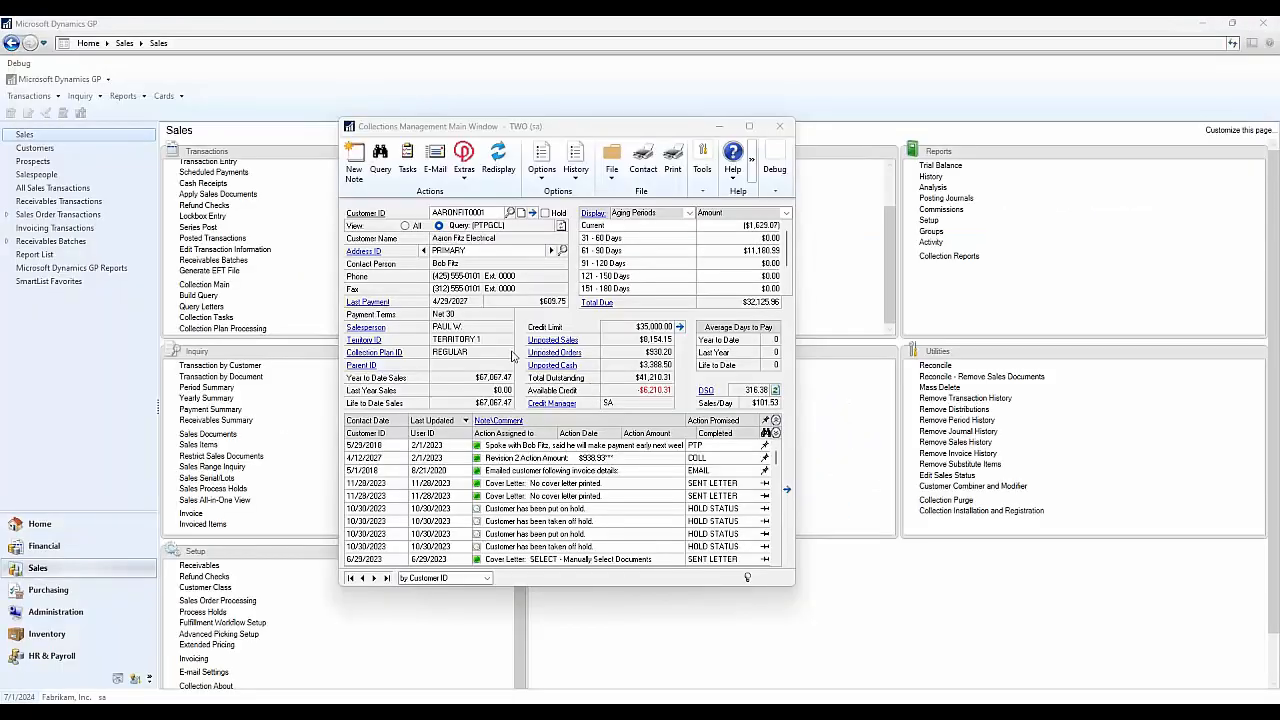
- Reopen the collections Task List, decline marking paid-invoice tasks completed, then close it
{"action": "left_click", "coordinate": [408, 170]}
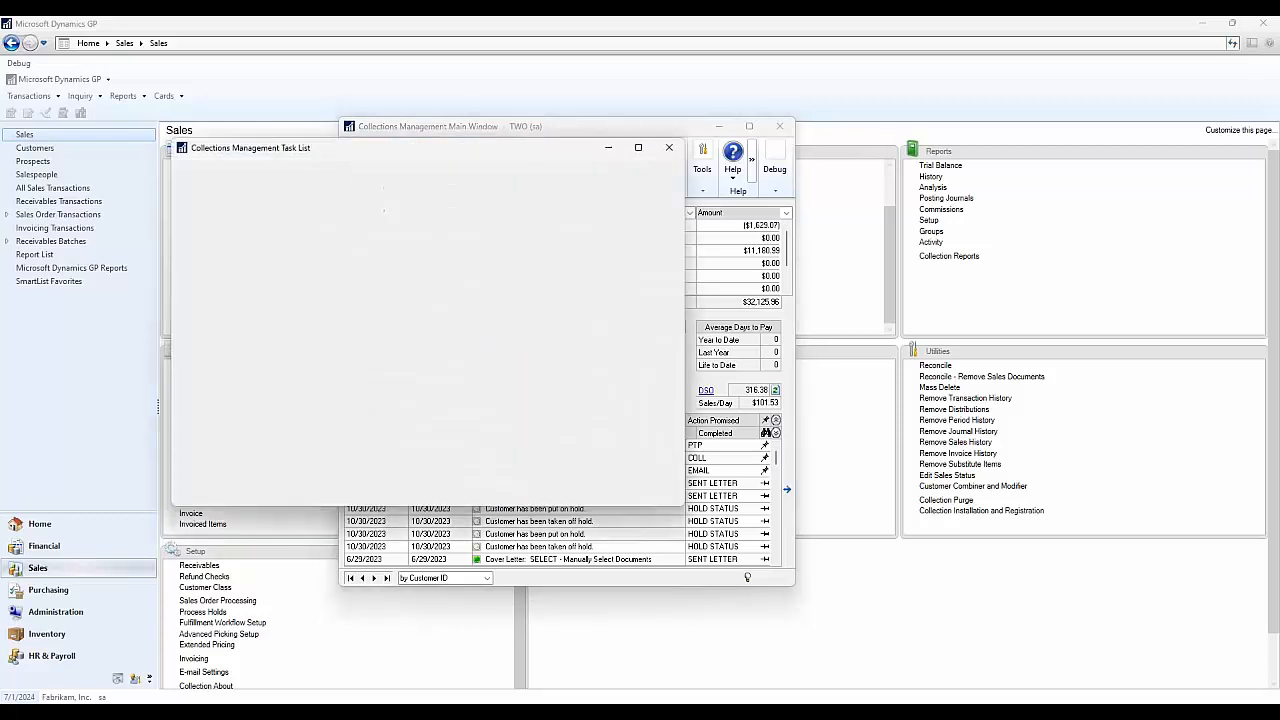
{"action": "left_click_drag", "start_coordinate": [548, 157], "coordinate": [703, 151]}
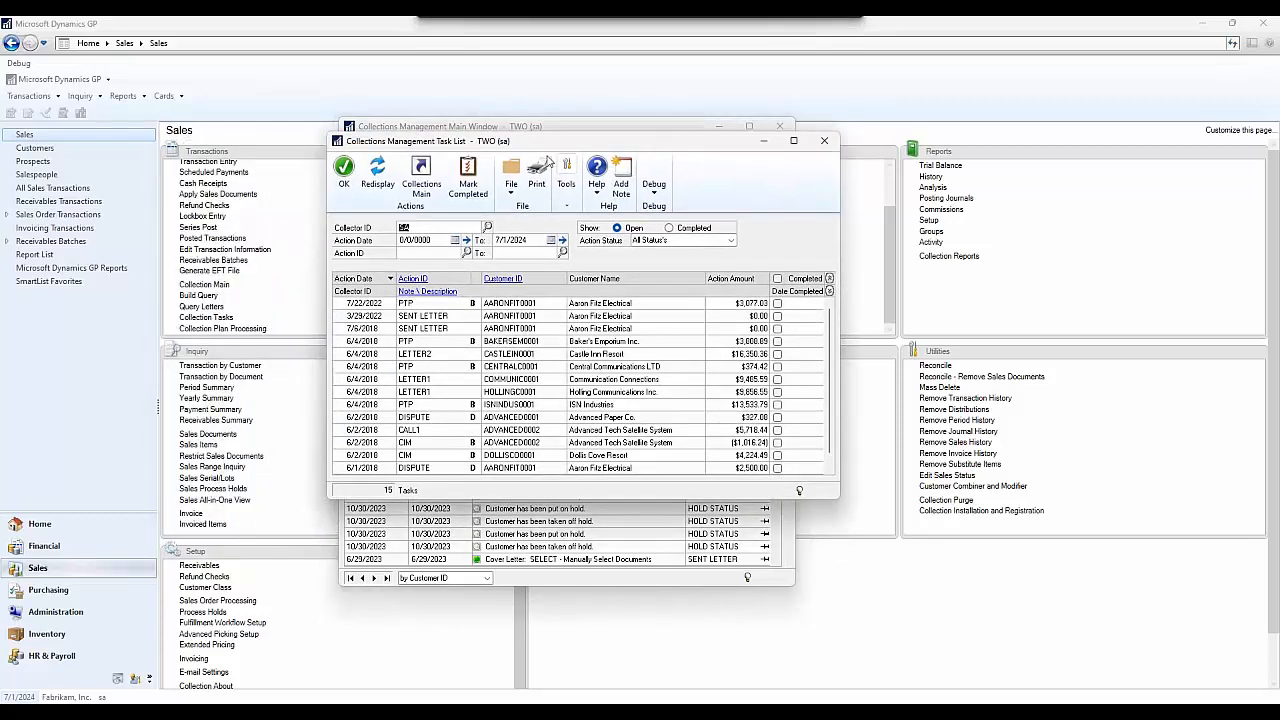
{"action": "left_click", "coordinate": [468, 180]}
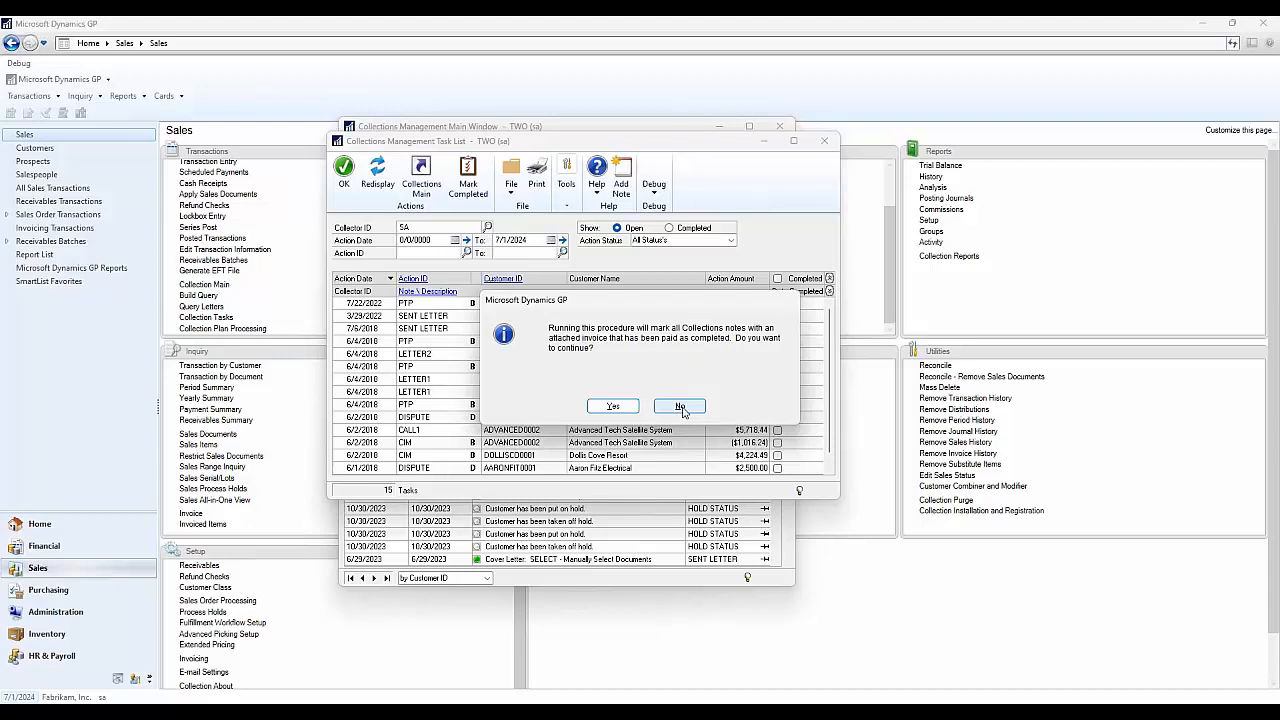
{"action": "left_click", "coordinate": [681, 408]}
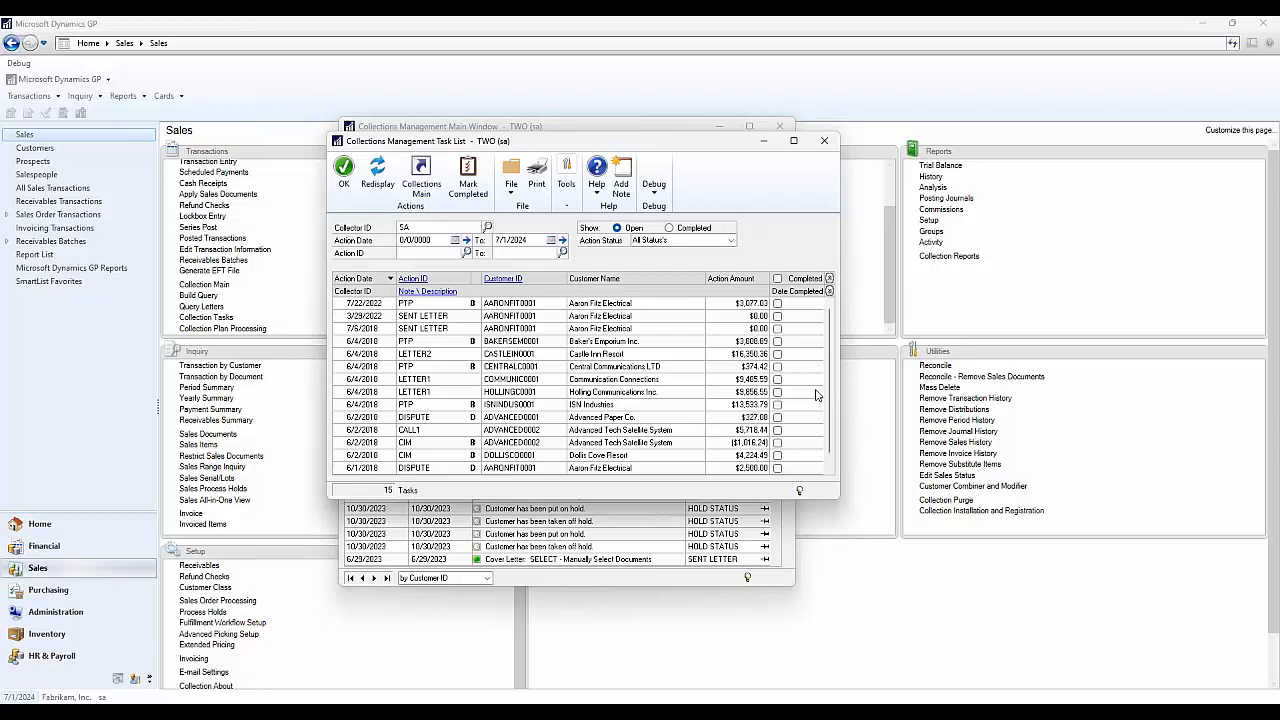
{"action": "left_click", "coordinate": [824, 140]}
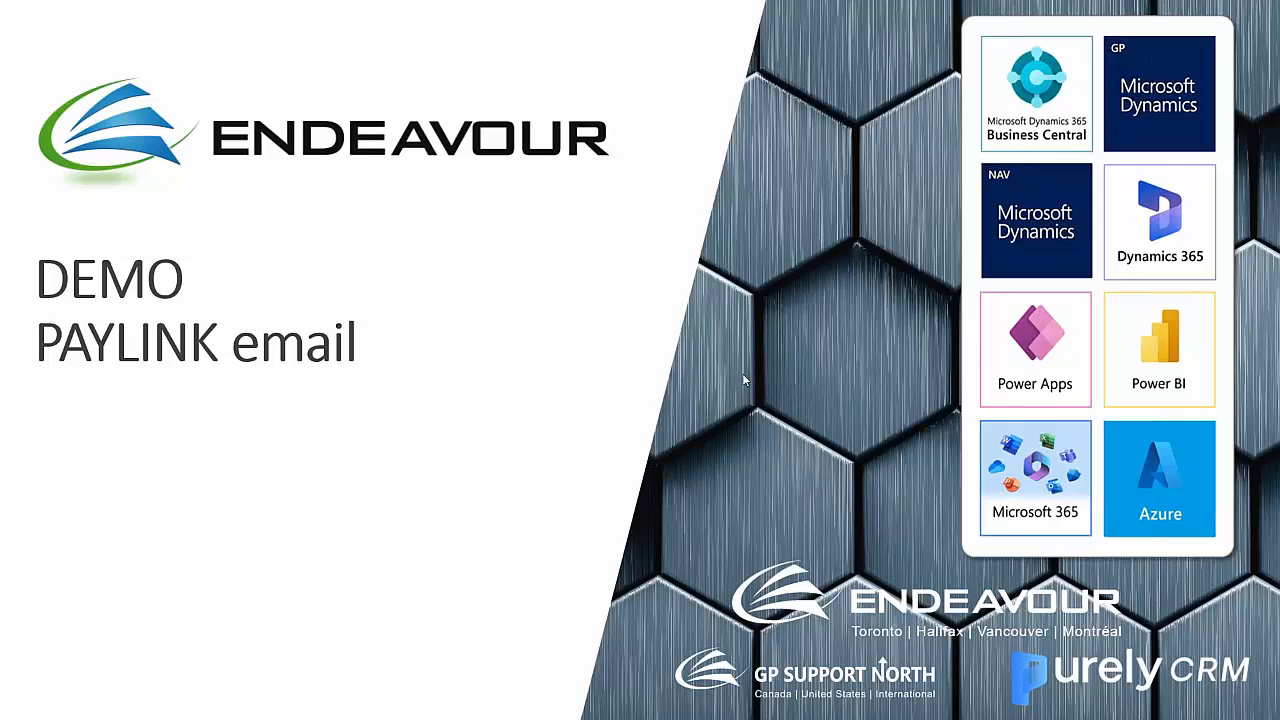
- Advance past the 'DEMO PAYLINK email' slide to return to the Dynamics GP session
{"action": "left_click", "coordinate": [479, 417]}
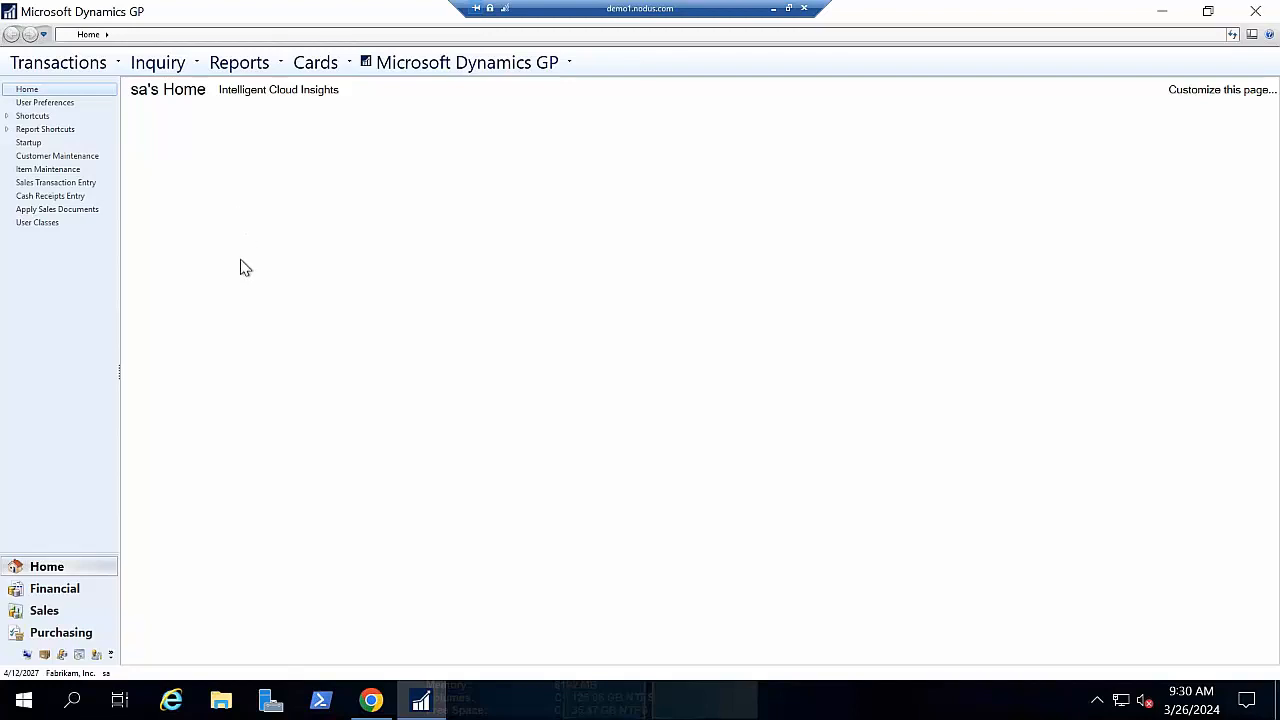
- Show the Sales transactions submenu, including Cash Receipts, from the Transactions menu
{"action": "left_click", "coordinate": [97, 66]}
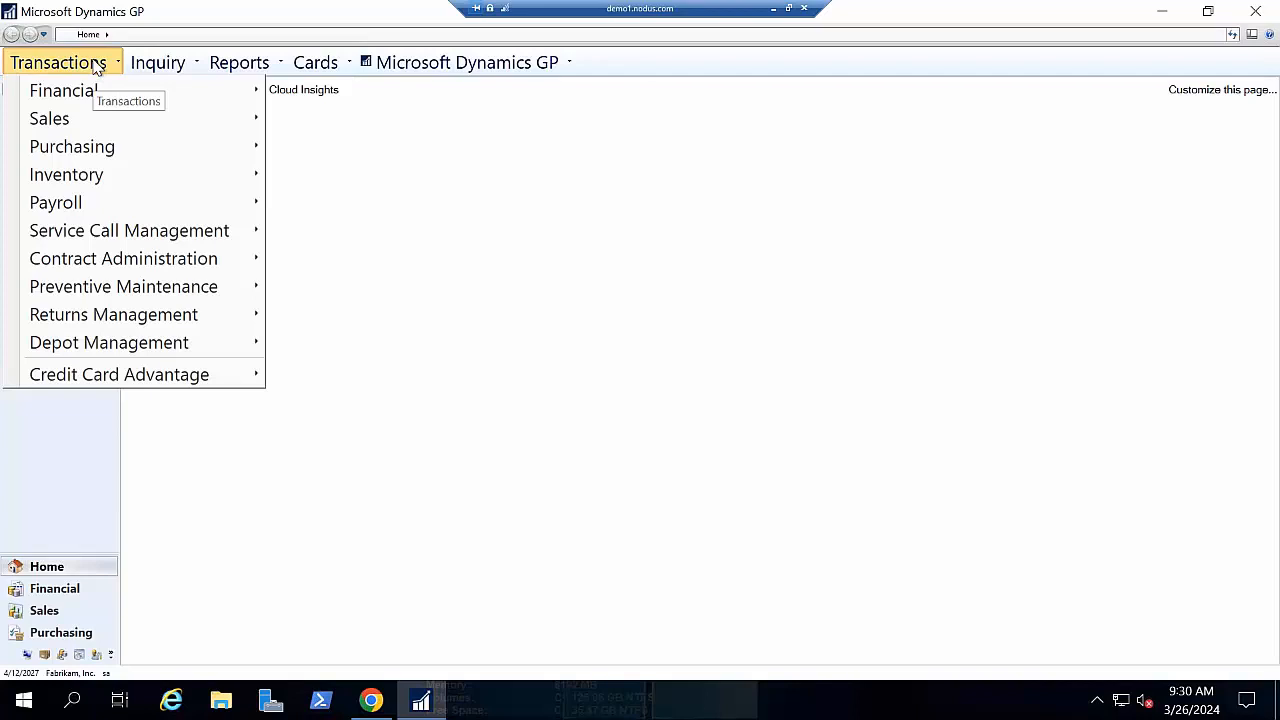
{"action": "mouse_move", "coordinate": [110, 123]}
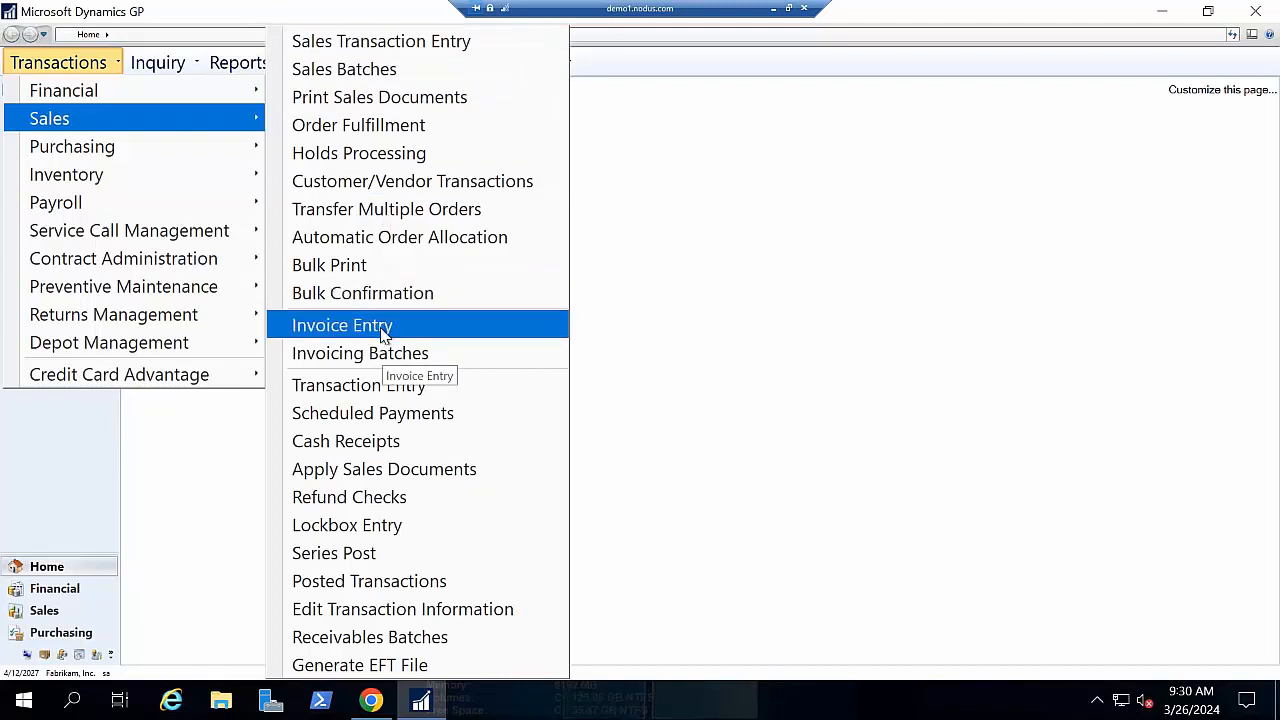
- Start a Cash Receipts Entry for the customer as a Credit Card payment of 100
{"action": "left_click", "coordinate": [373, 450]}
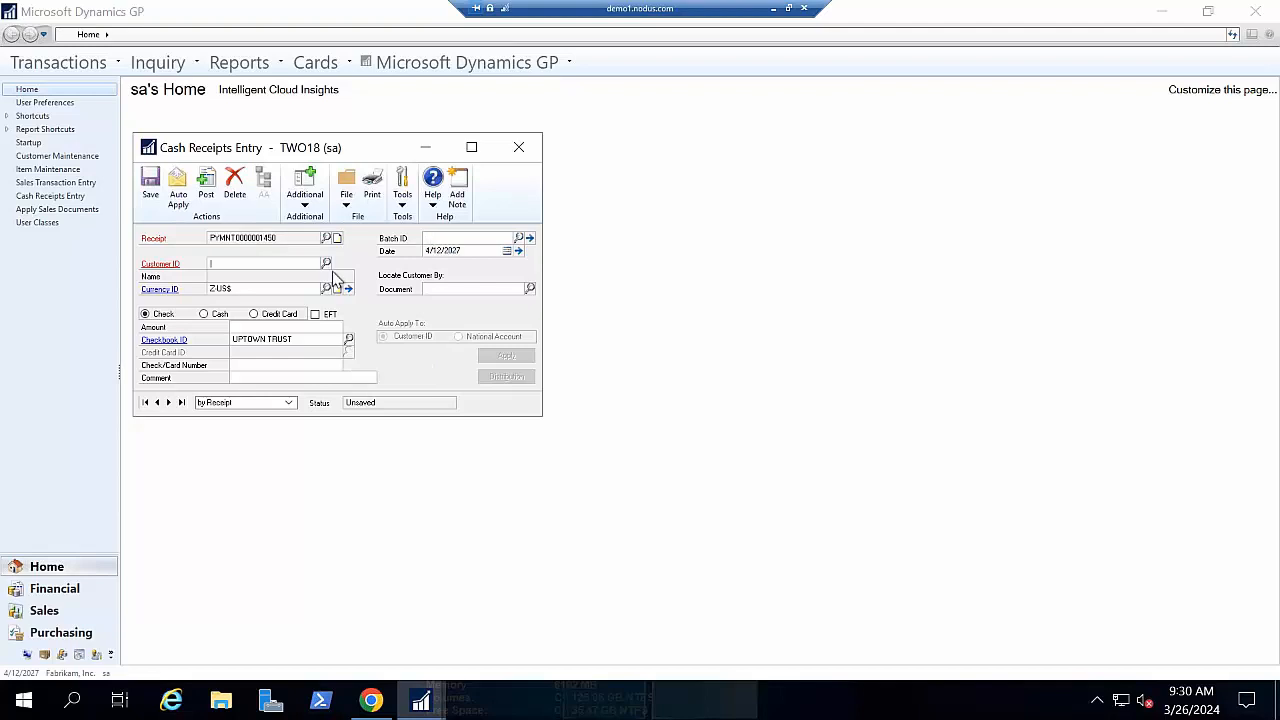
{"action": "key", "text": "Tab"}
{"action": "left_click", "coordinate": [255, 314]}
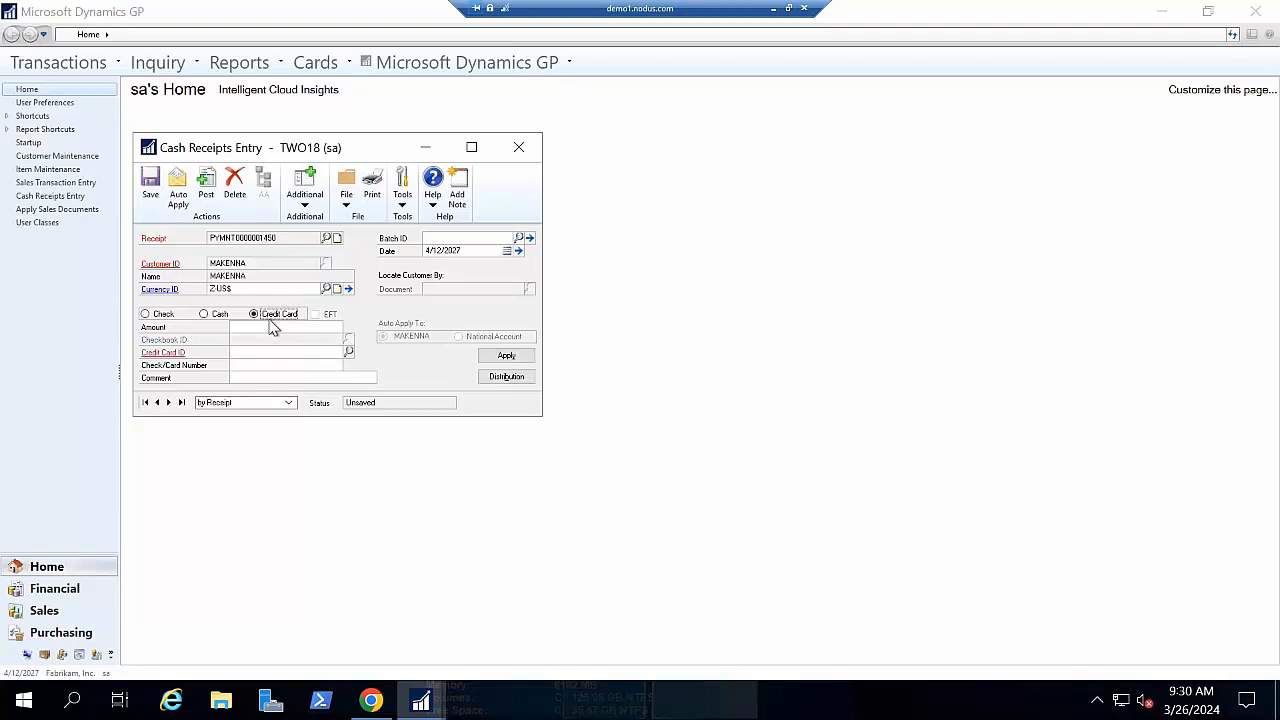
{"action": "left_click", "coordinate": [285, 328]}
{"action": "type", "text": "100"}
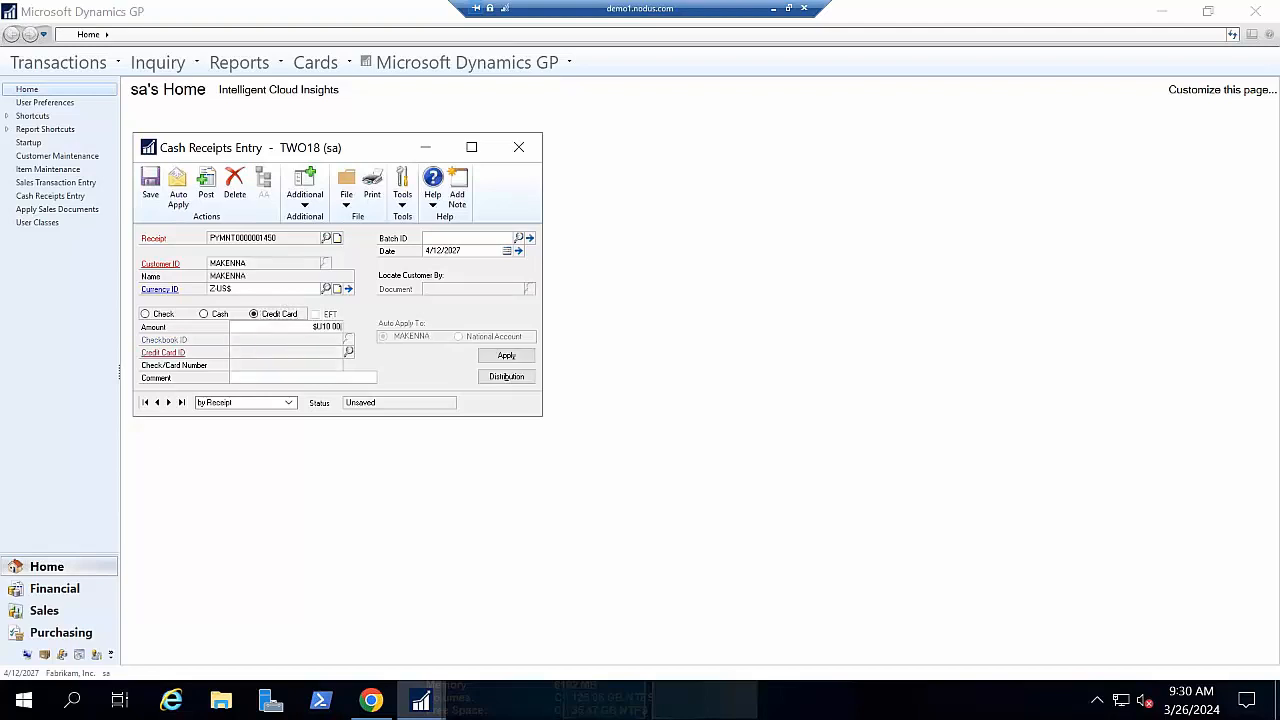
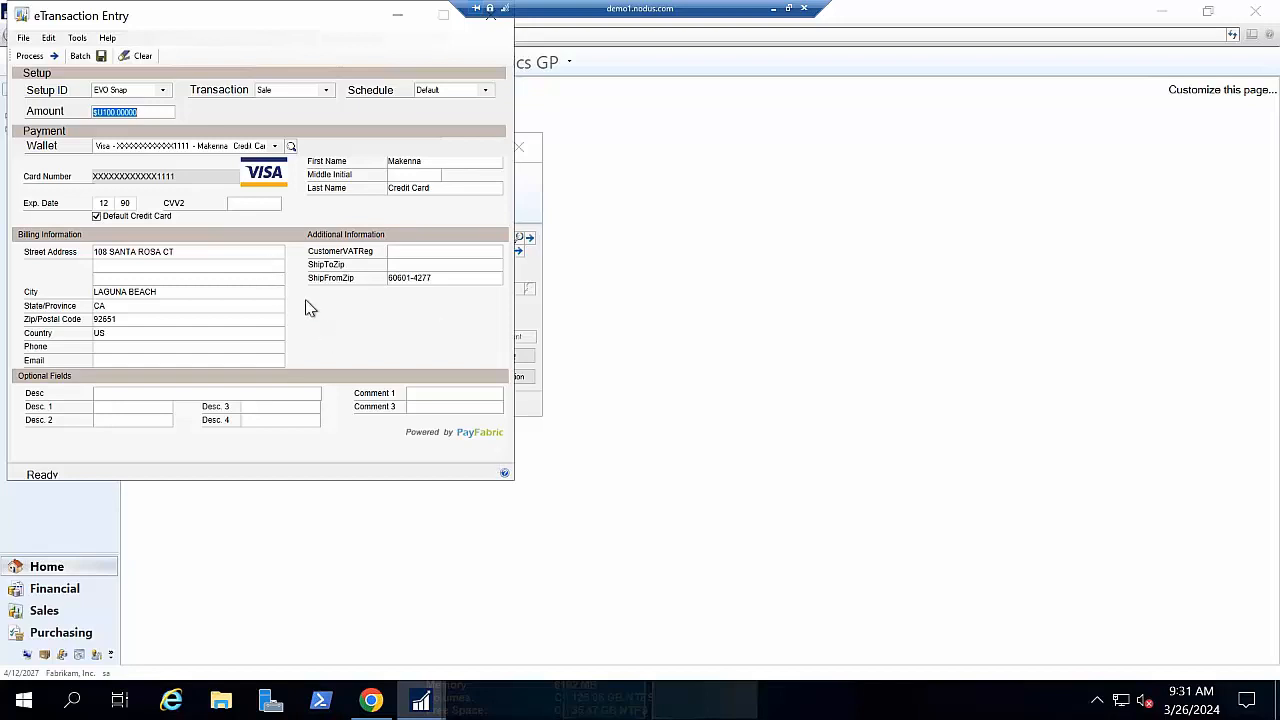
- Browse the saved wallets in eTransaction Entry and the new-card option
{"action": "left_click", "coordinate": [274, 146]}
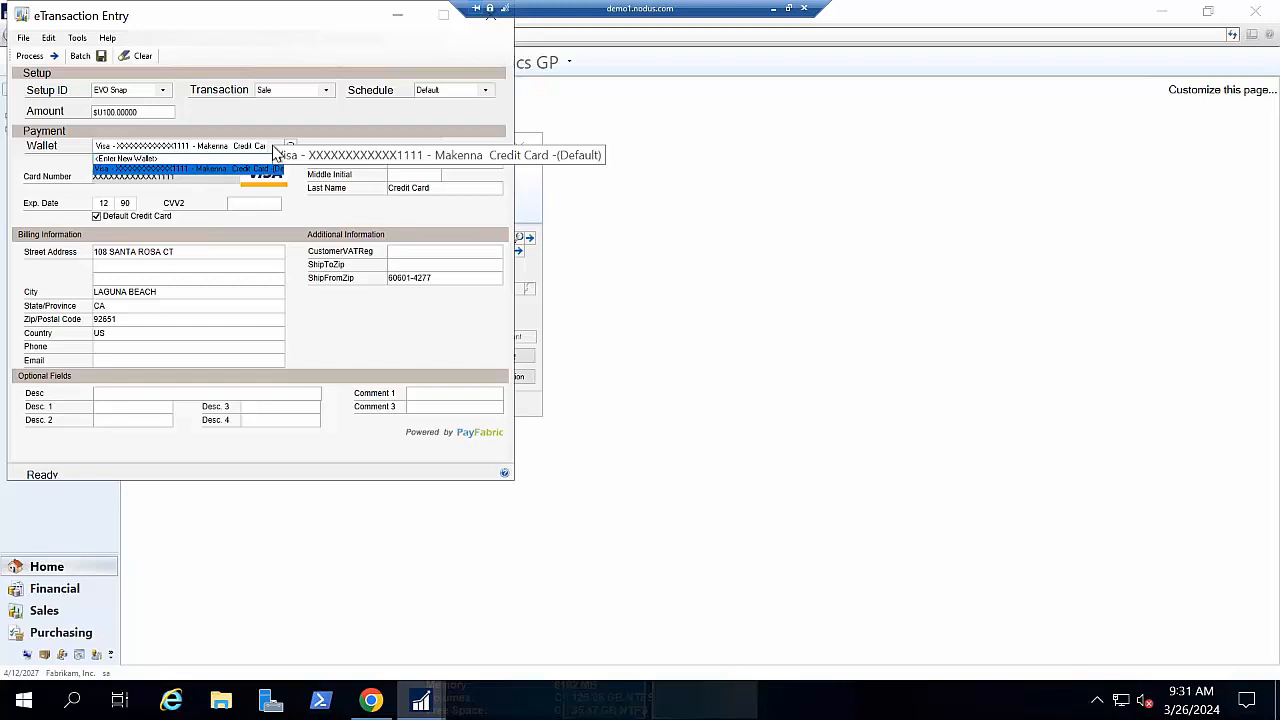
{"action": "left_click", "coordinate": [274, 148]}
{"action": "left_click", "coordinate": [234, 150]}
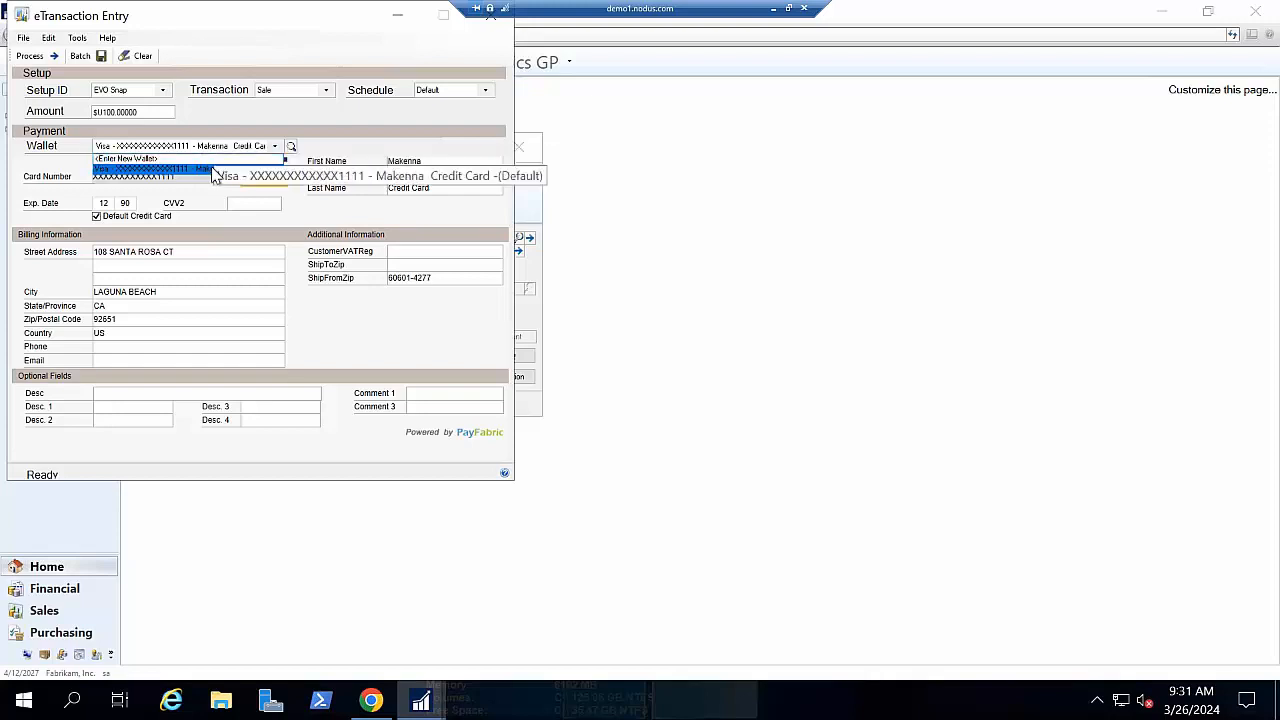
{"action": "left_click", "coordinate": [213, 159]}
{"action": "left_click", "coordinate": [144, 181]}
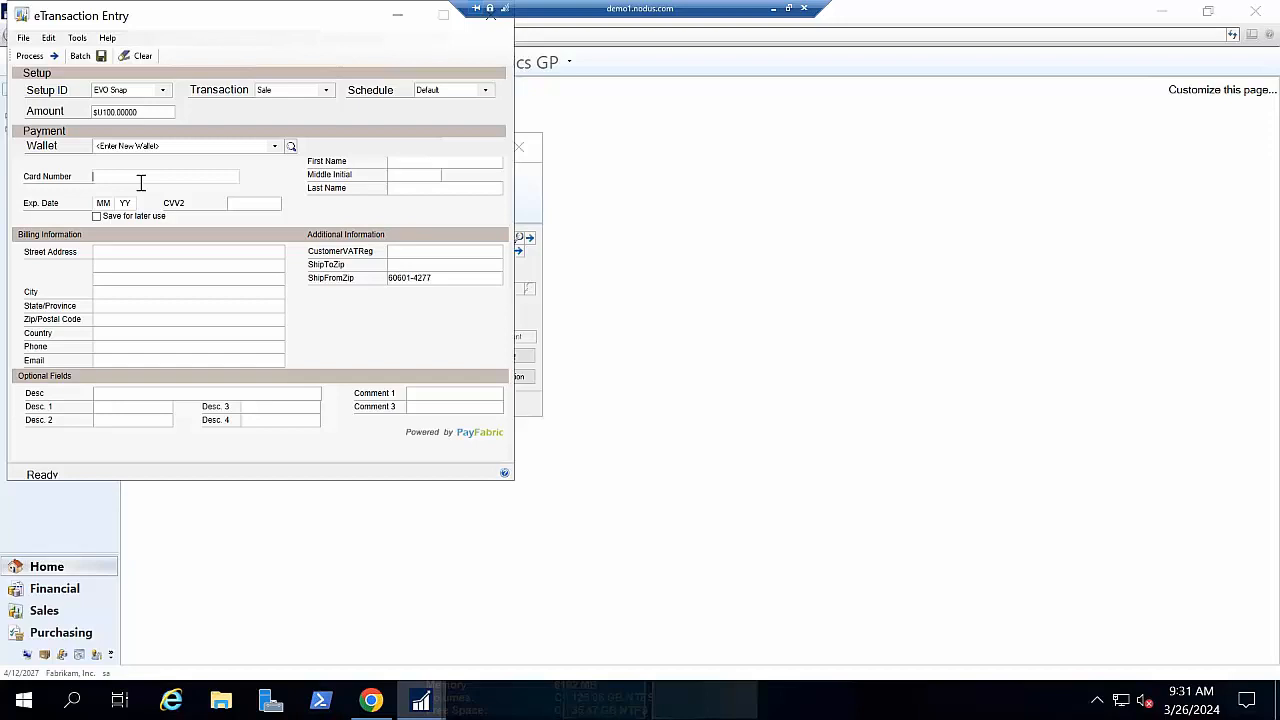
- Reselect the saved Visa card and process the 100.00 credit card sale
{"action": "left_click", "coordinate": [274, 147]}
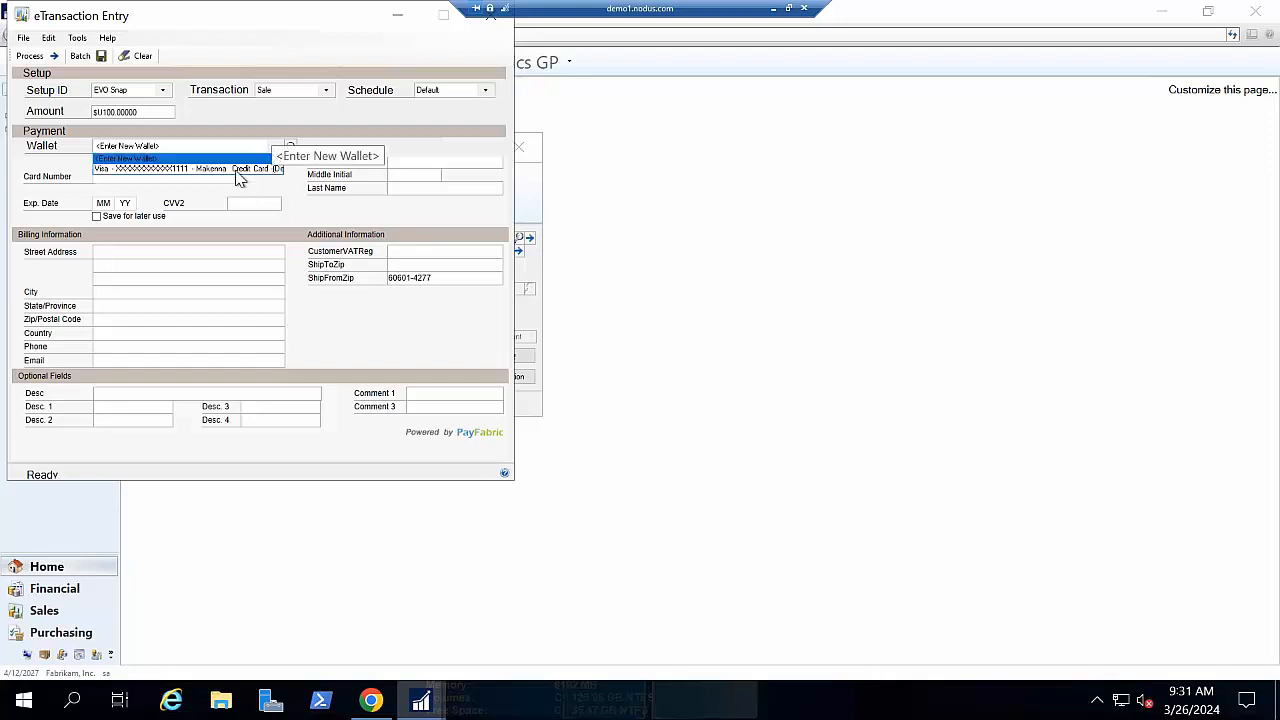
{"action": "left_click", "coordinate": [243, 170]}
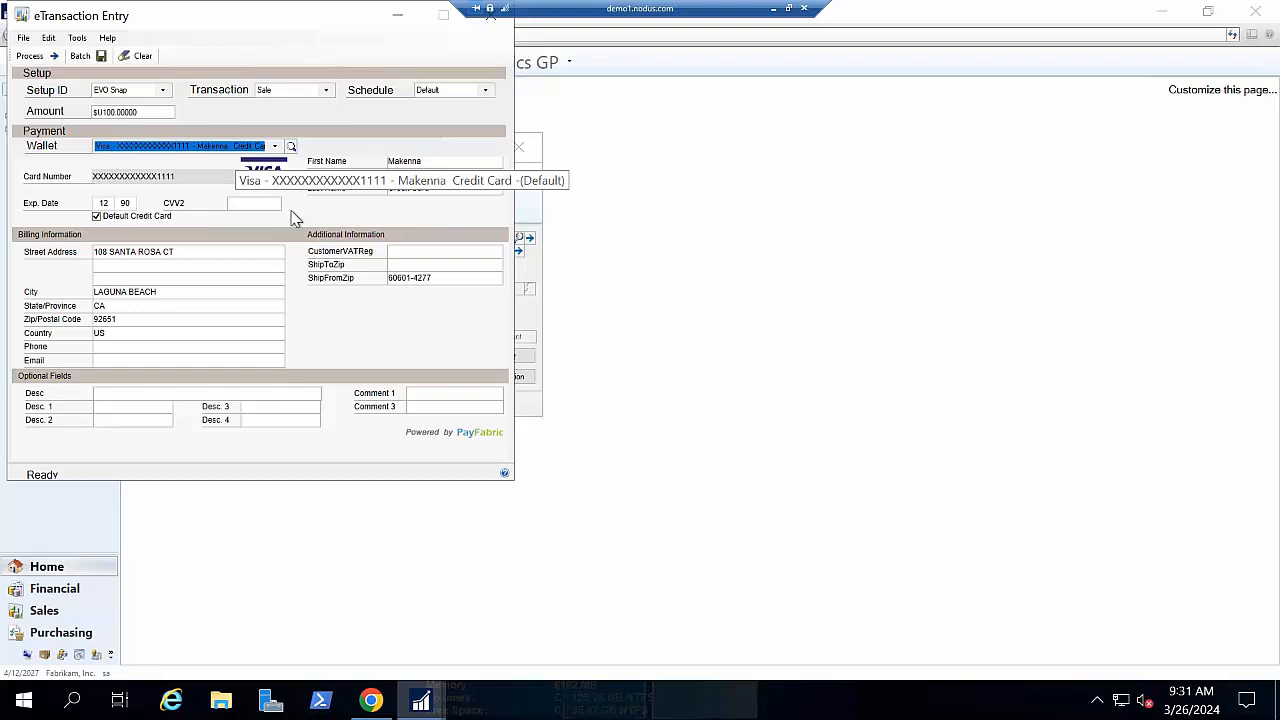
{"action": "left_click", "coordinate": [161, 148]}
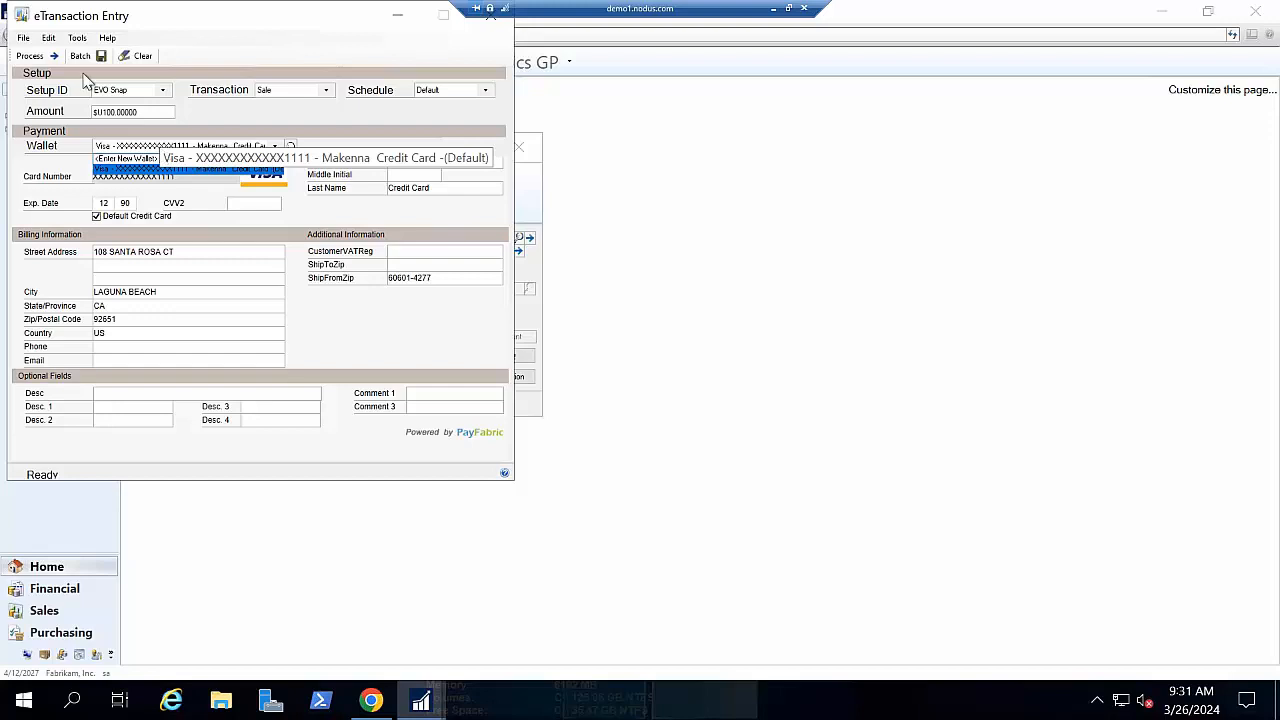
{"action": "left_click", "coordinate": [45, 58]}
{"action": "left_click", "coordinate": [35, 56]}
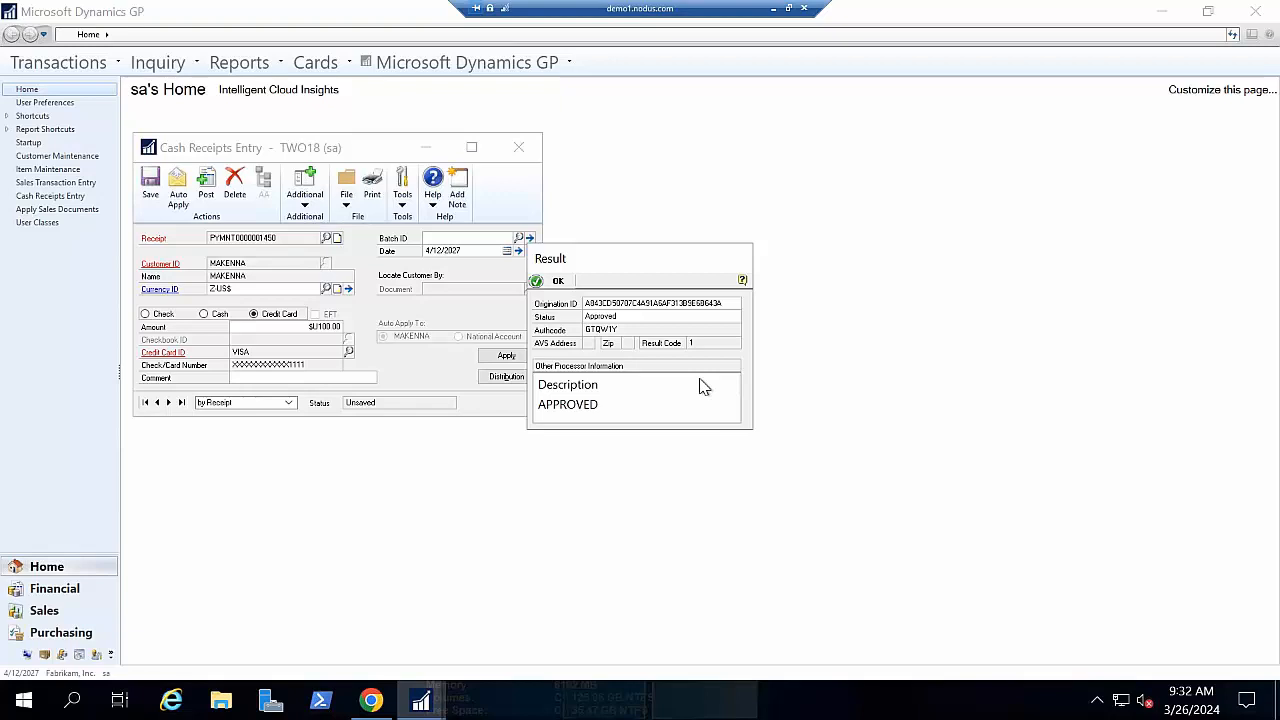
- Acknowledge the approved payment result and skip the confirmation report
{"action": "left_click", "coordinate": [552, 280]}
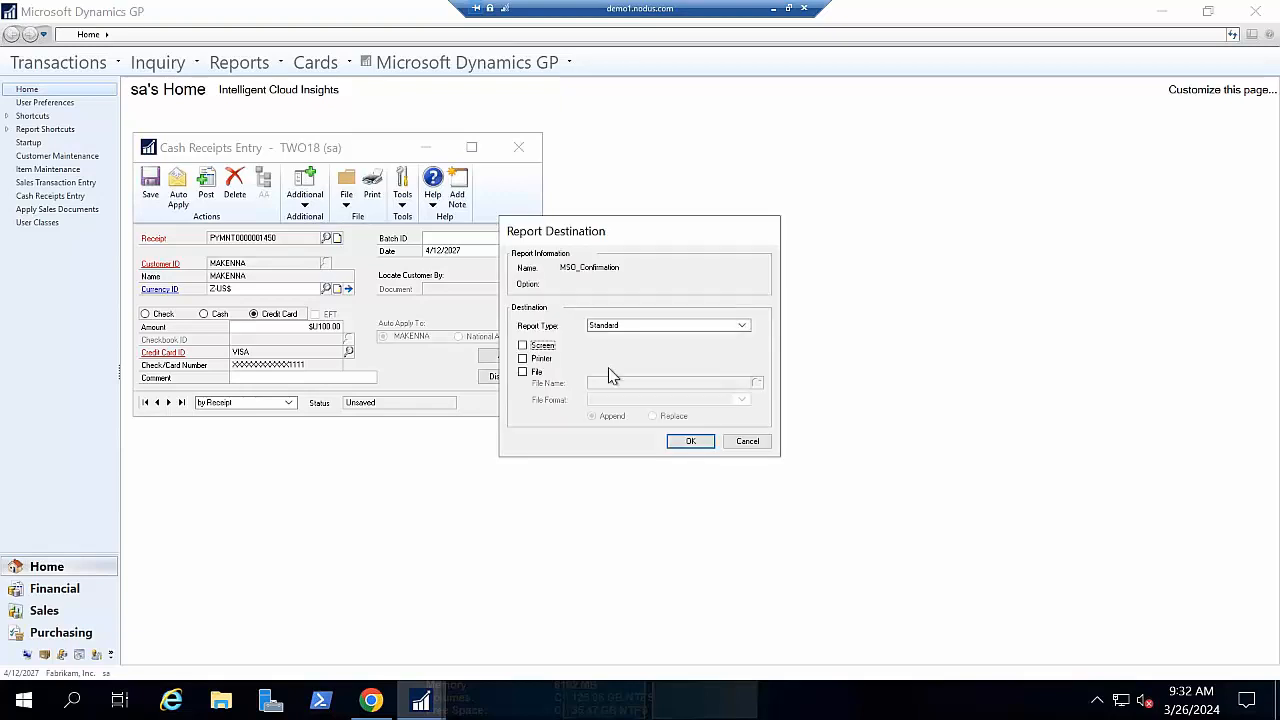
{"action": "left_click", "coordinate": [762, 441]}
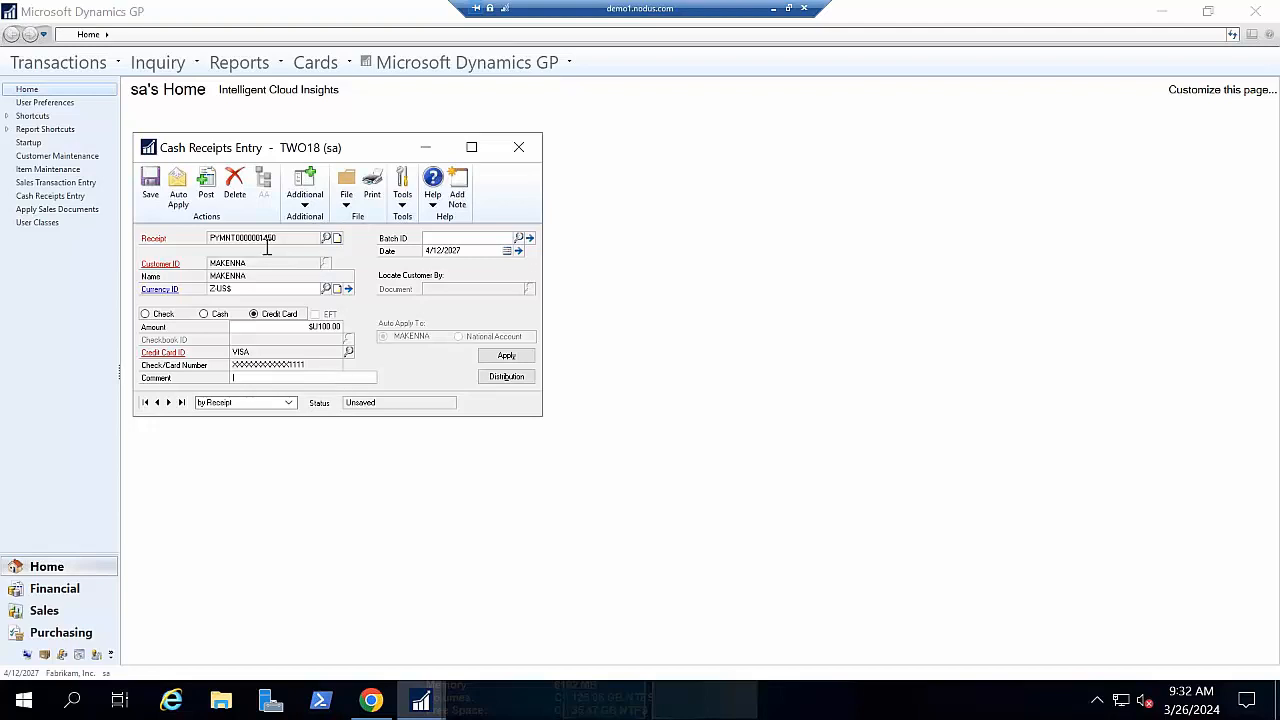
{"action": "left_click", "coordinate": [519, 147]}
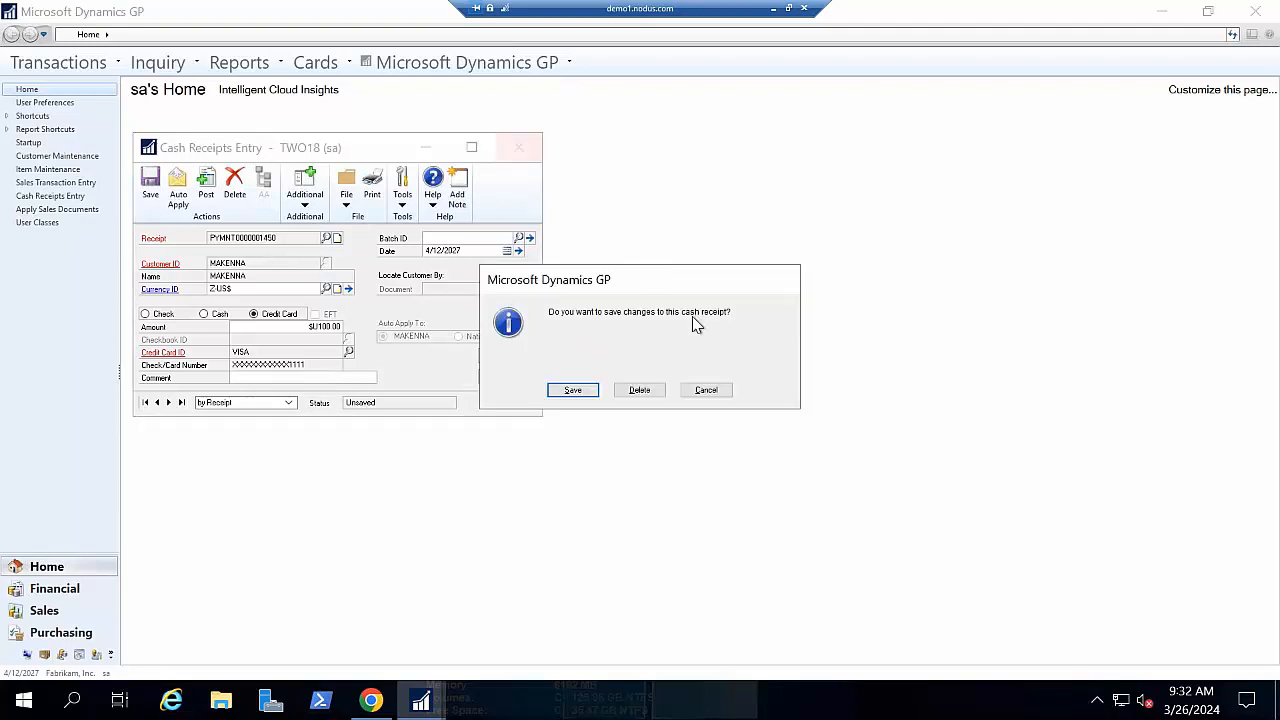
{"action": "left_click", "coordinate": [706, 389]}
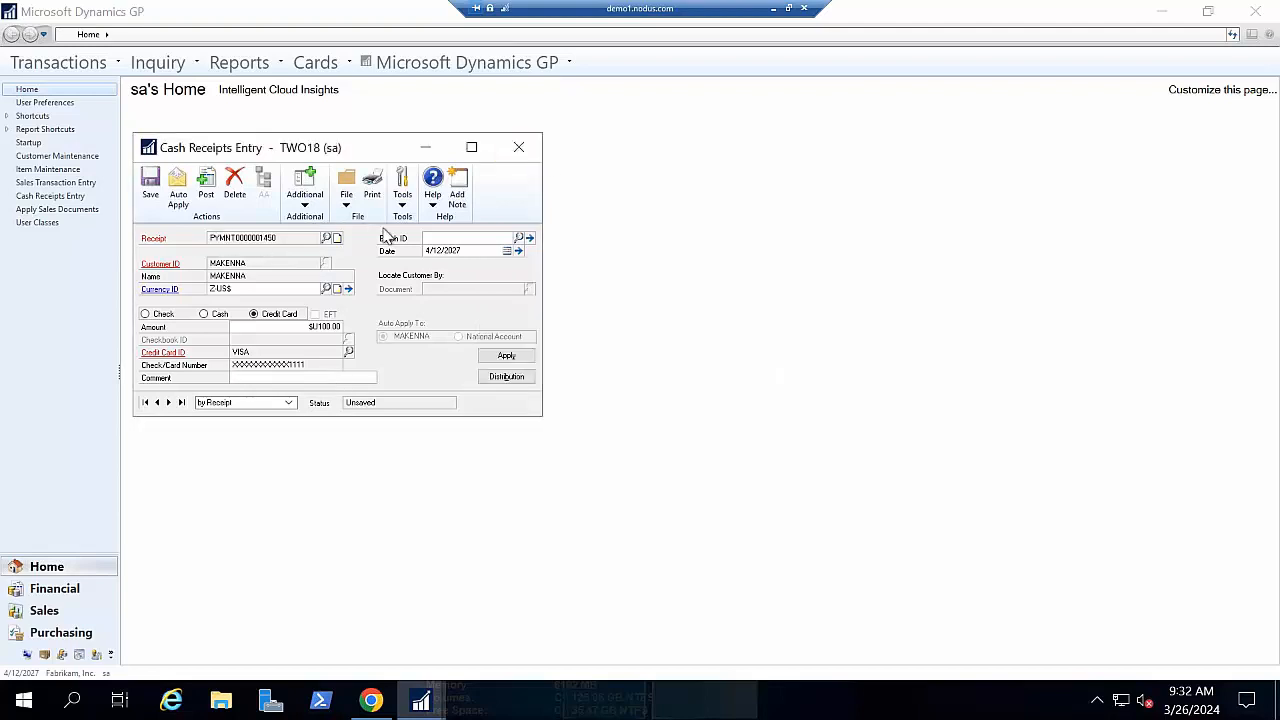
- Assign the cash receipt to batch DEMO, save it, and close Cash Receipts Entry
{"action": "left_click", "coordinate": [430, 242]}
{"action": "type", "text": "DE"}
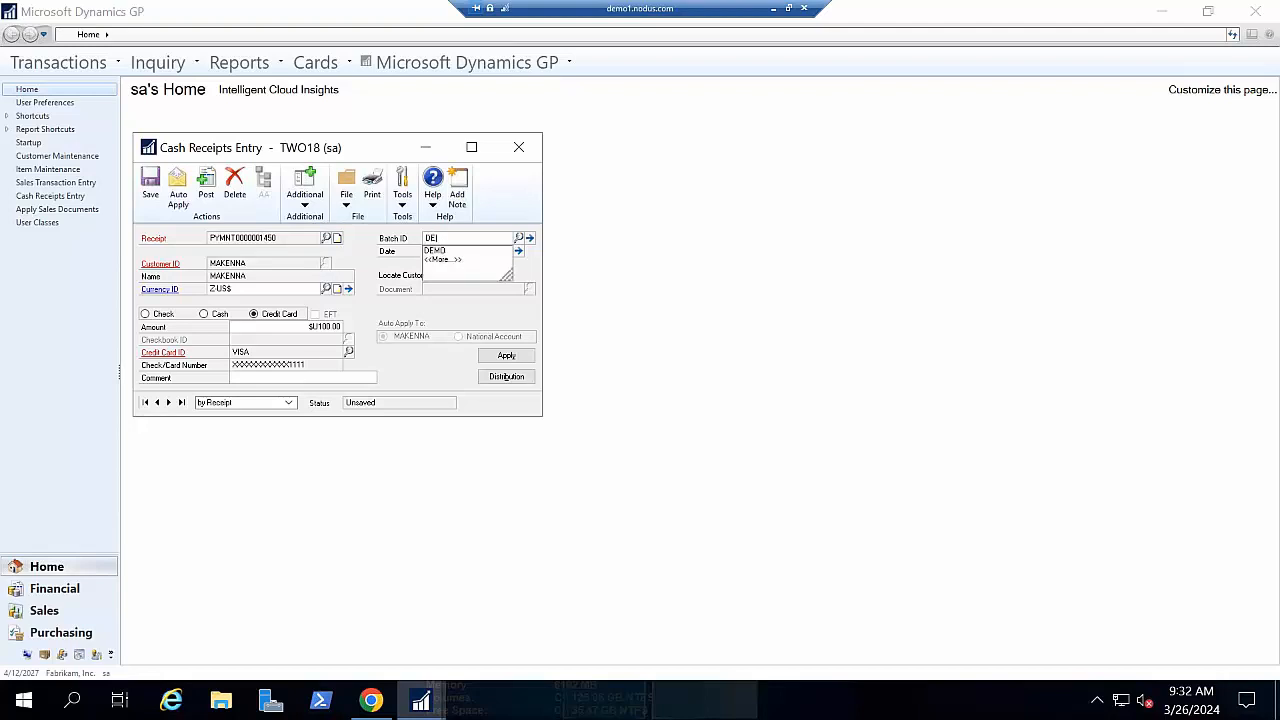
{"action": "key", "text": "Down"}
{"action": "key", "text": "Tab"}
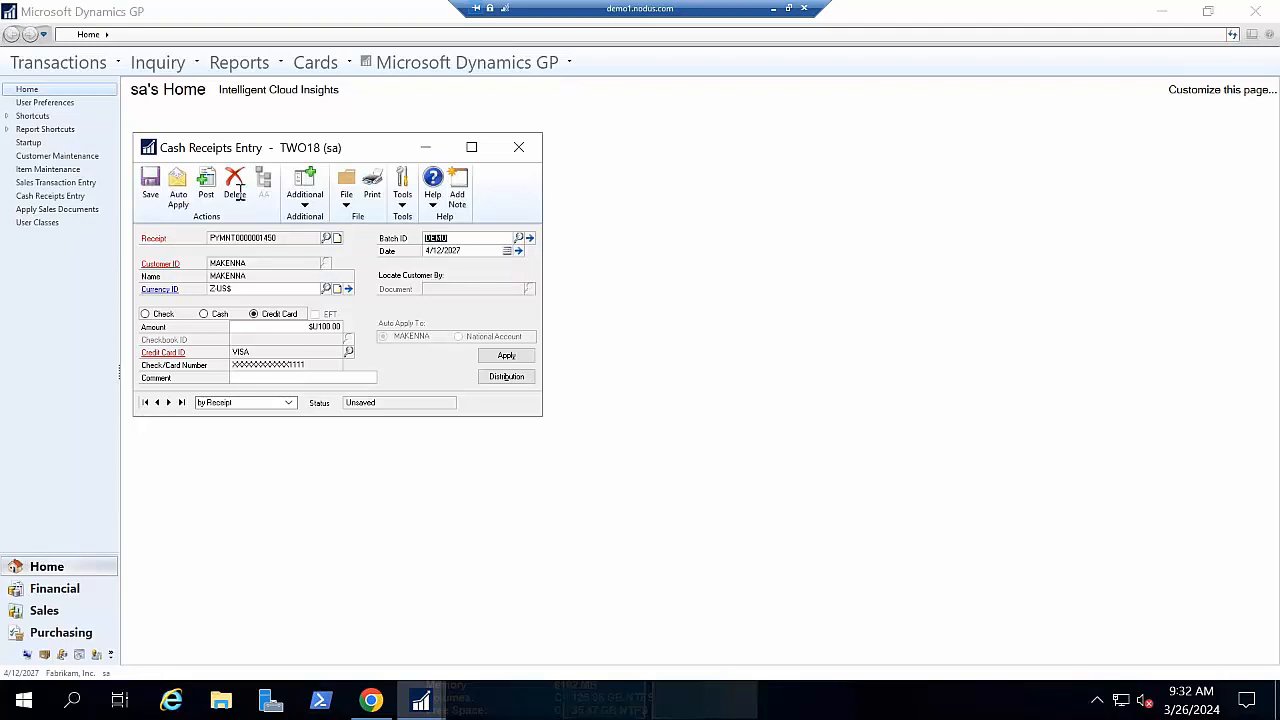
{"action": "left_click", "coordinate": [148, 197]}
{"action": "left_click", "coordinate": [524, 147]}
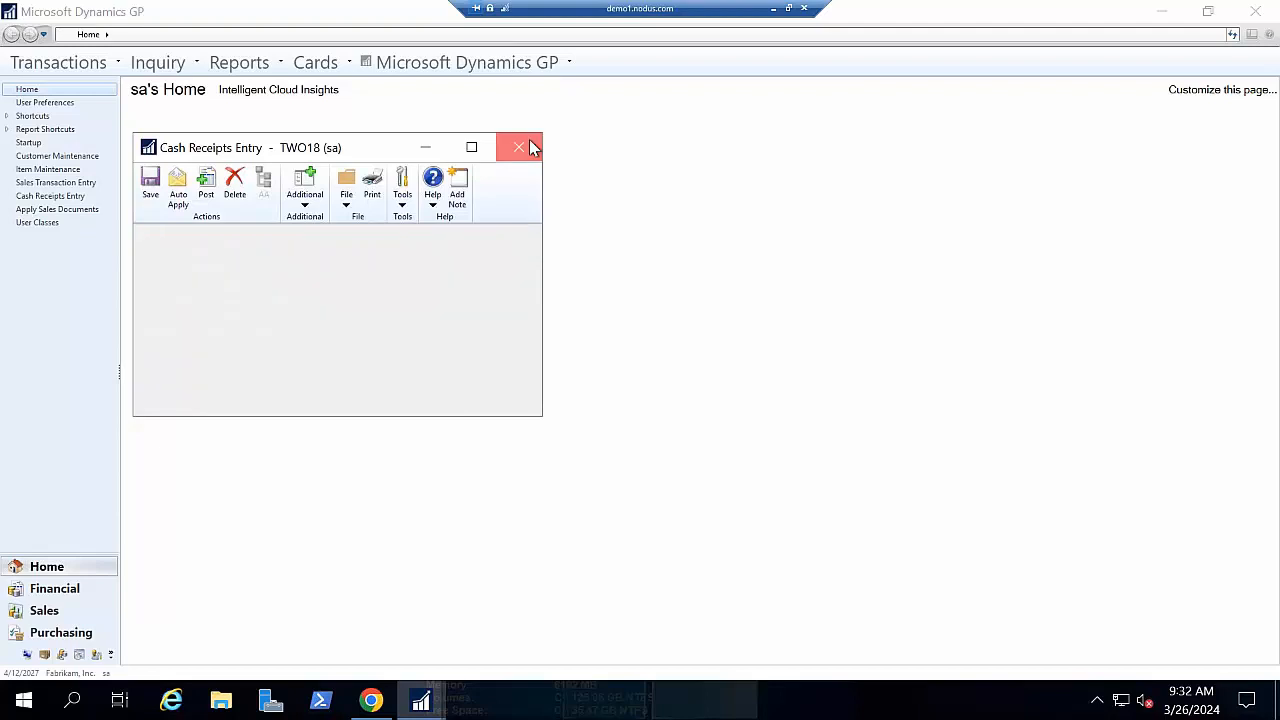
- Start a new Sales Transaction Entry document with Type set to Order
{"action": "left_click", "coordinate": [94, 70]}
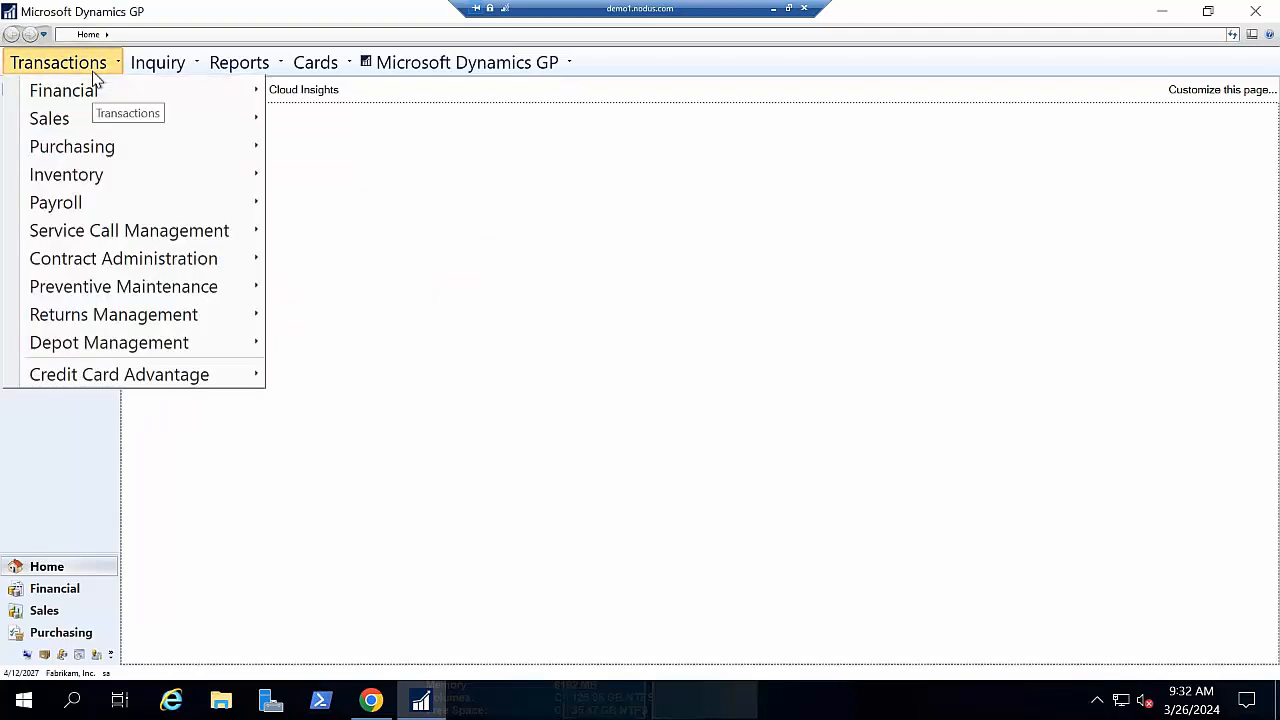
{"action": "mouse_move", "coordinate": [91, 120]}
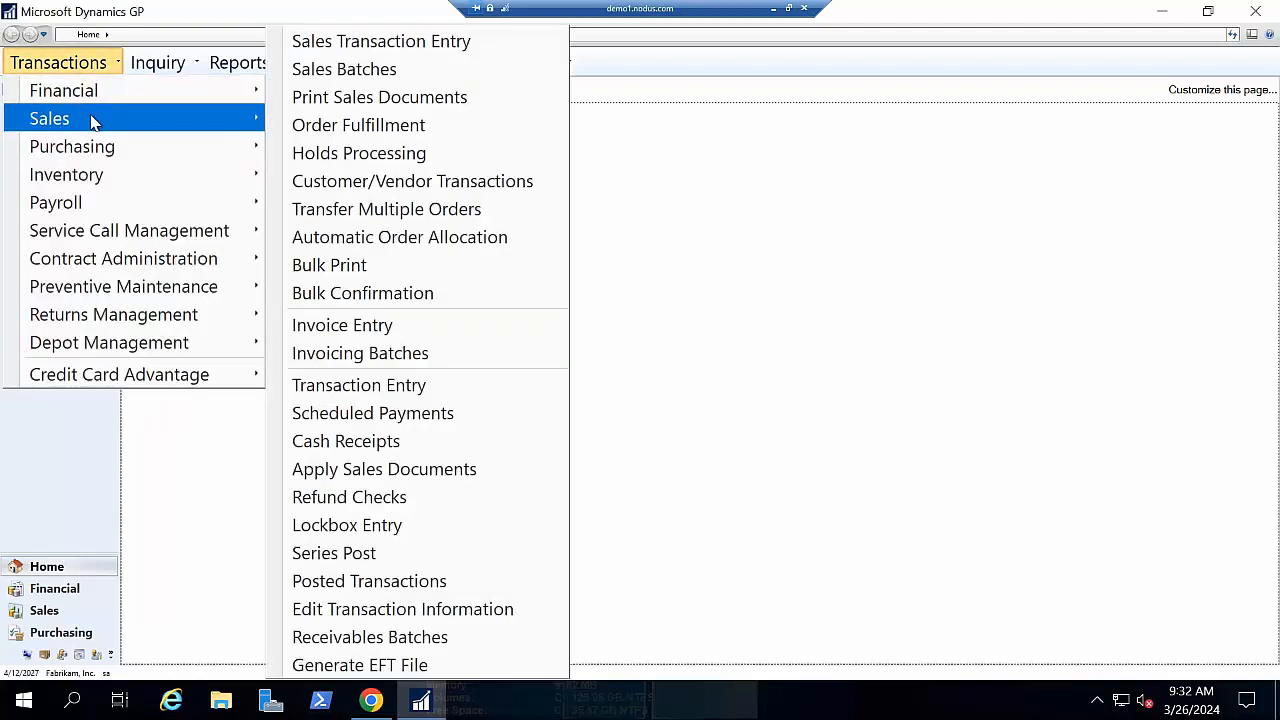
{"action": "left_click", "coordinate": [292, 41]}
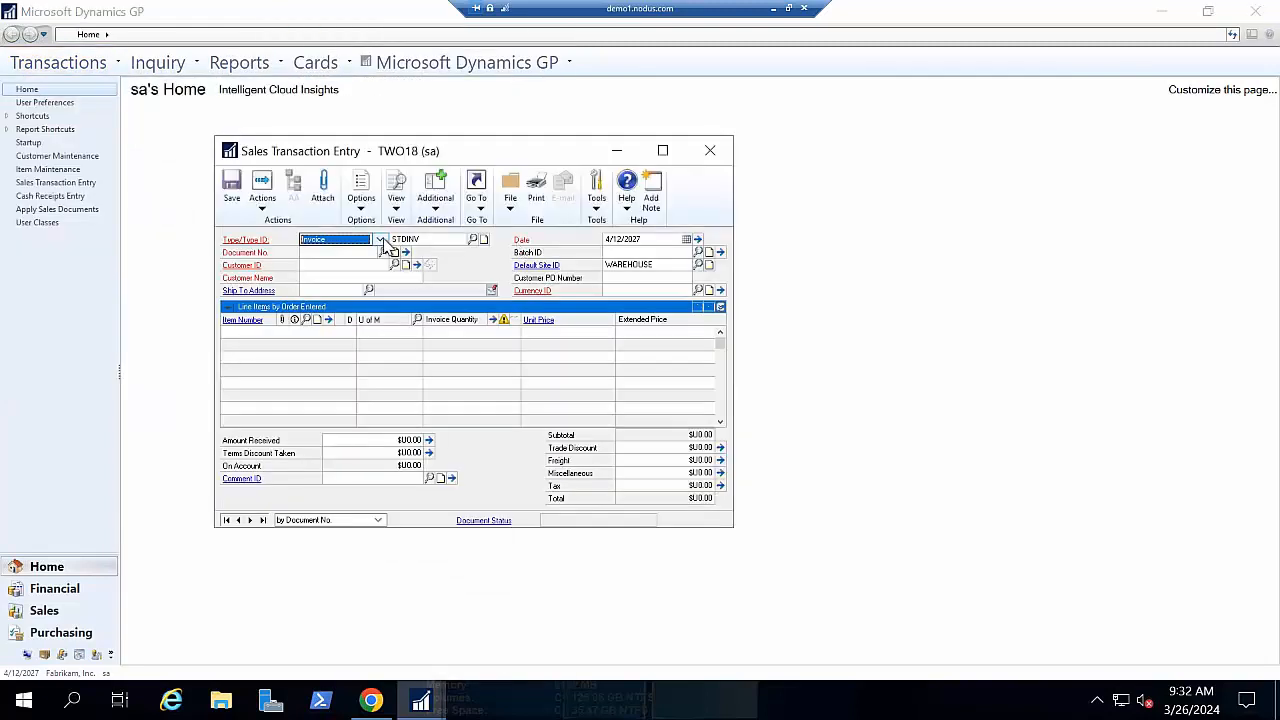
{"action": "left_click", "coordinate": [381, 241]}
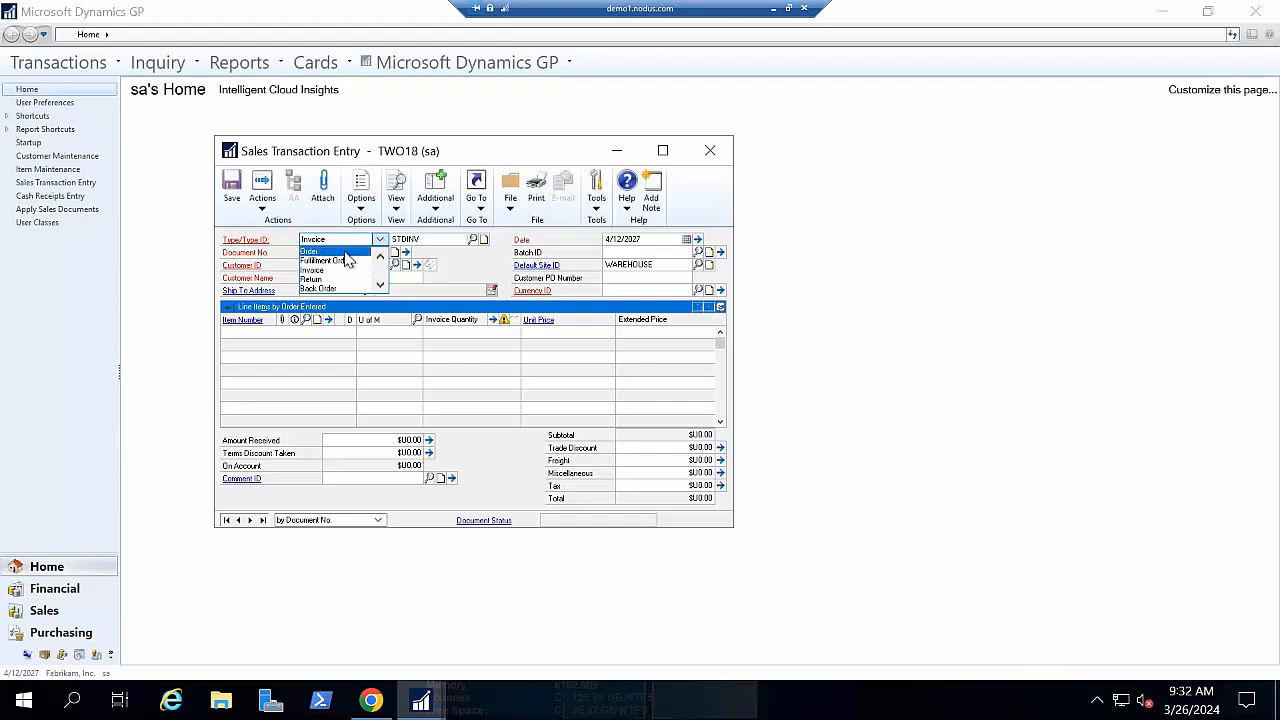
{"action": "left_click", "coordinate": [345, 251]}
{"action": "key", "text": "Tab"}
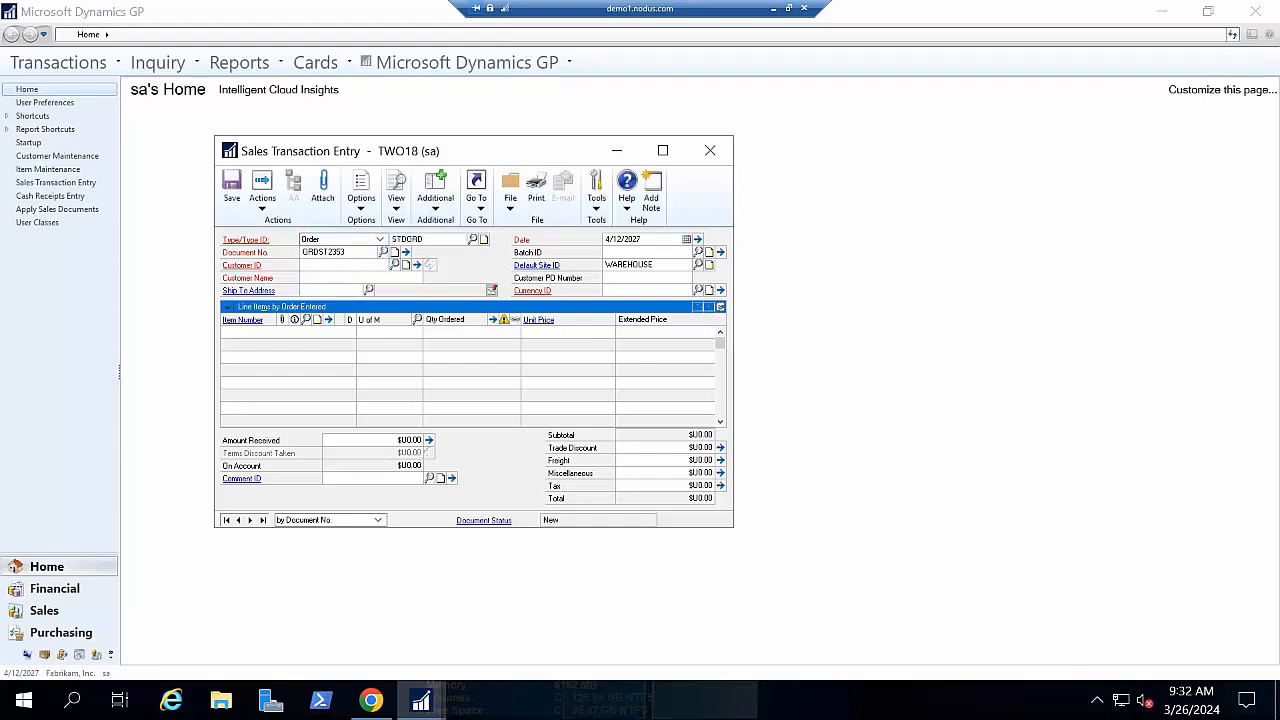
{"action": "key", "text": "Tab"}
- Choose the customer for the order and put it in batch DEMO
{"action": "type", "text": "M"}
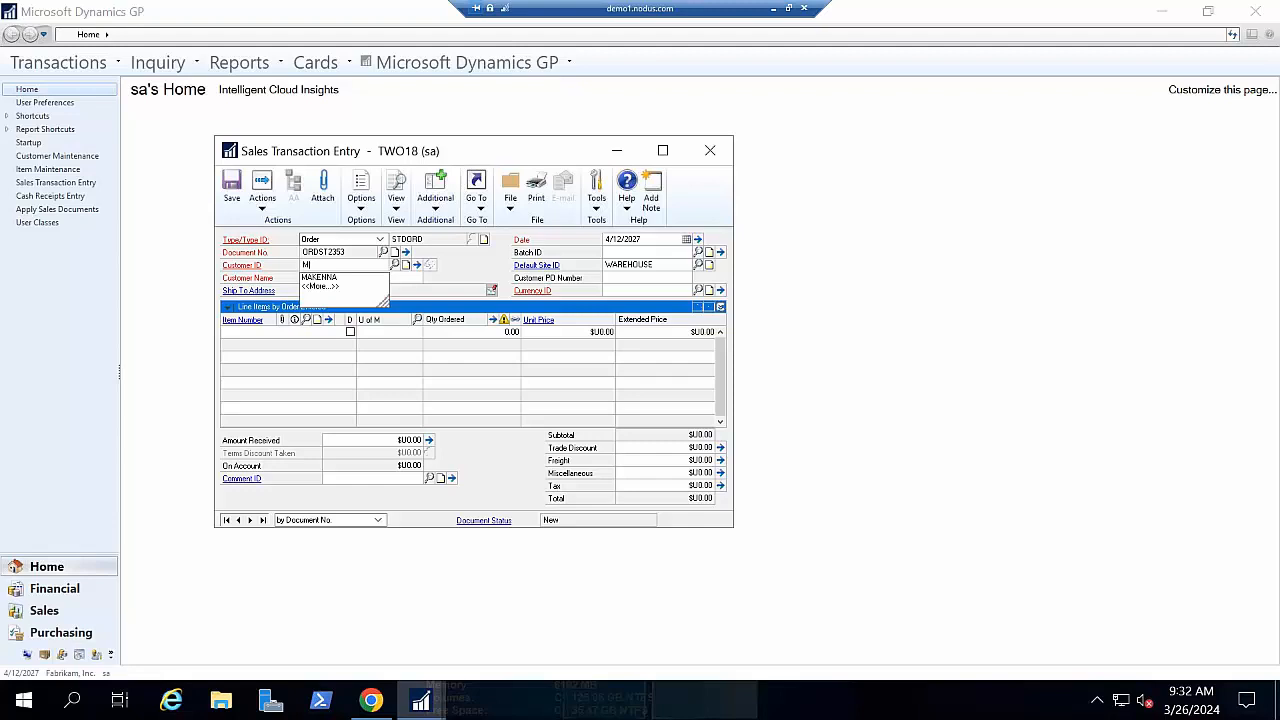
{"action": "key", "text": "Down"}
{"action": "key", "text": "Tab"}
{"action": "key", "text": "Tab"}
{"action": "key", "text": "Tab"}
{"action": "key", "text": "Tab"}
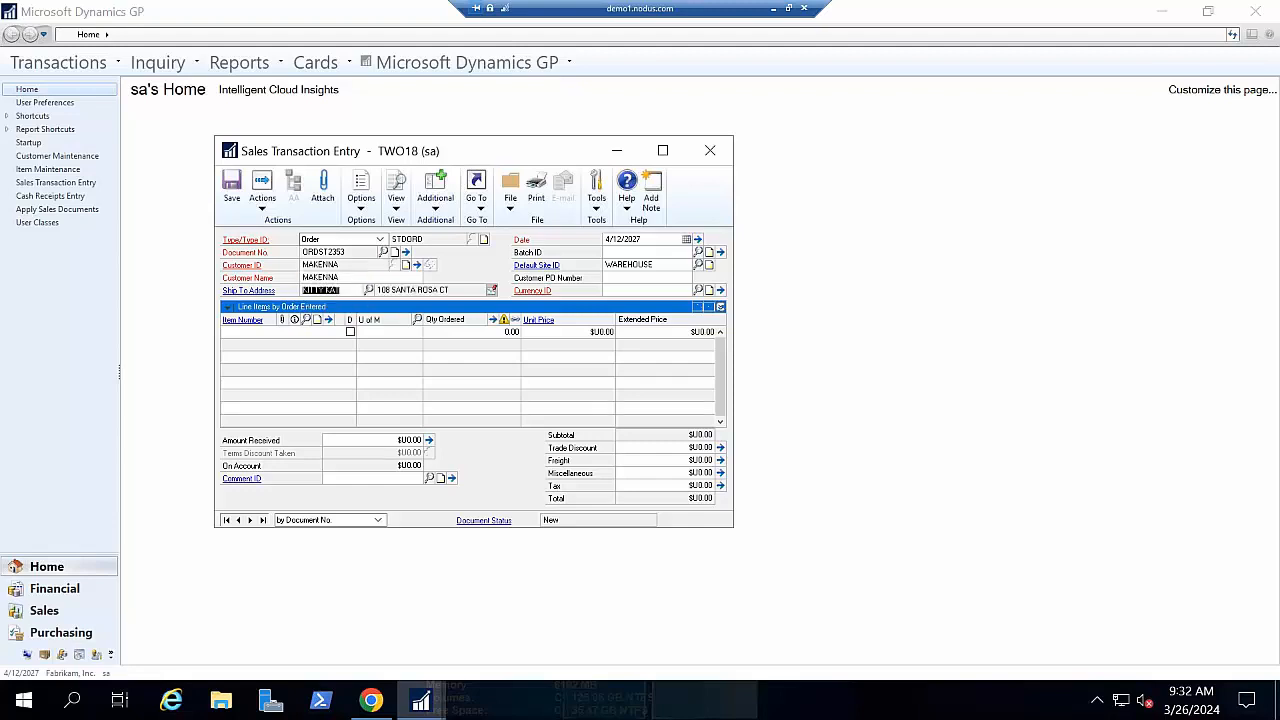
{"action": "left_click", "coordinate": [640, 252]}
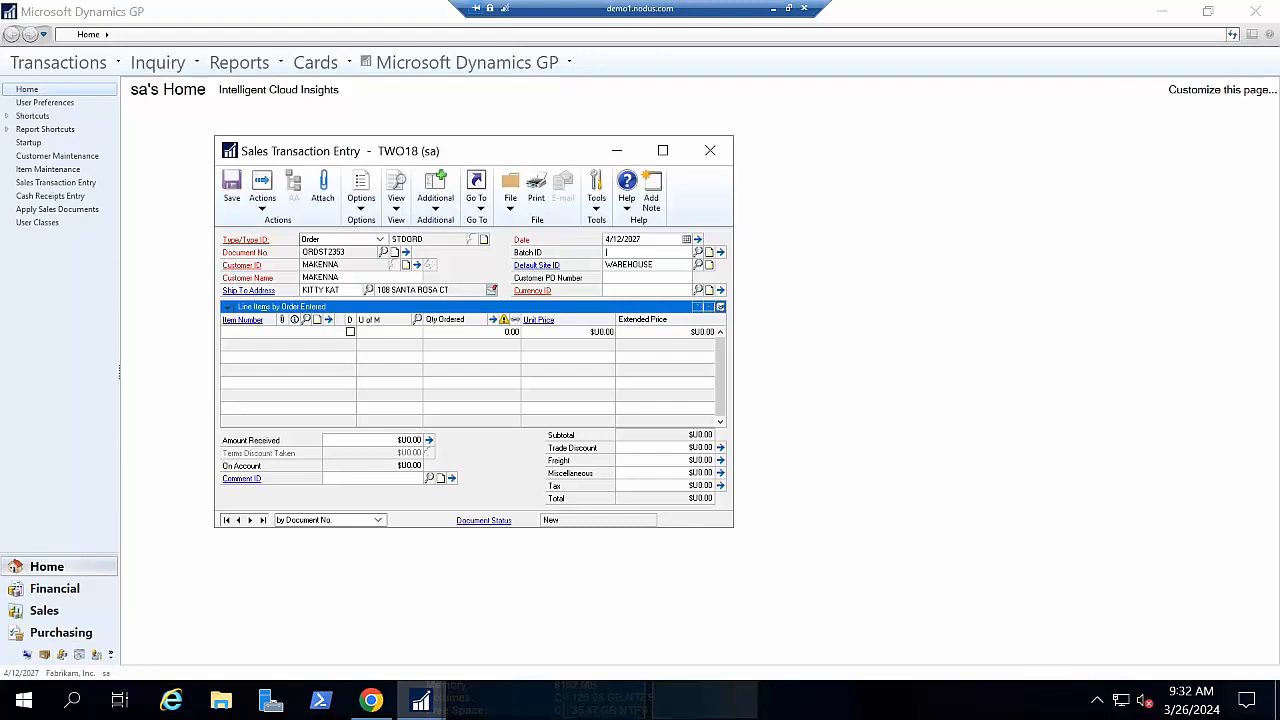
{"action": "type", "text": "DEMO"}
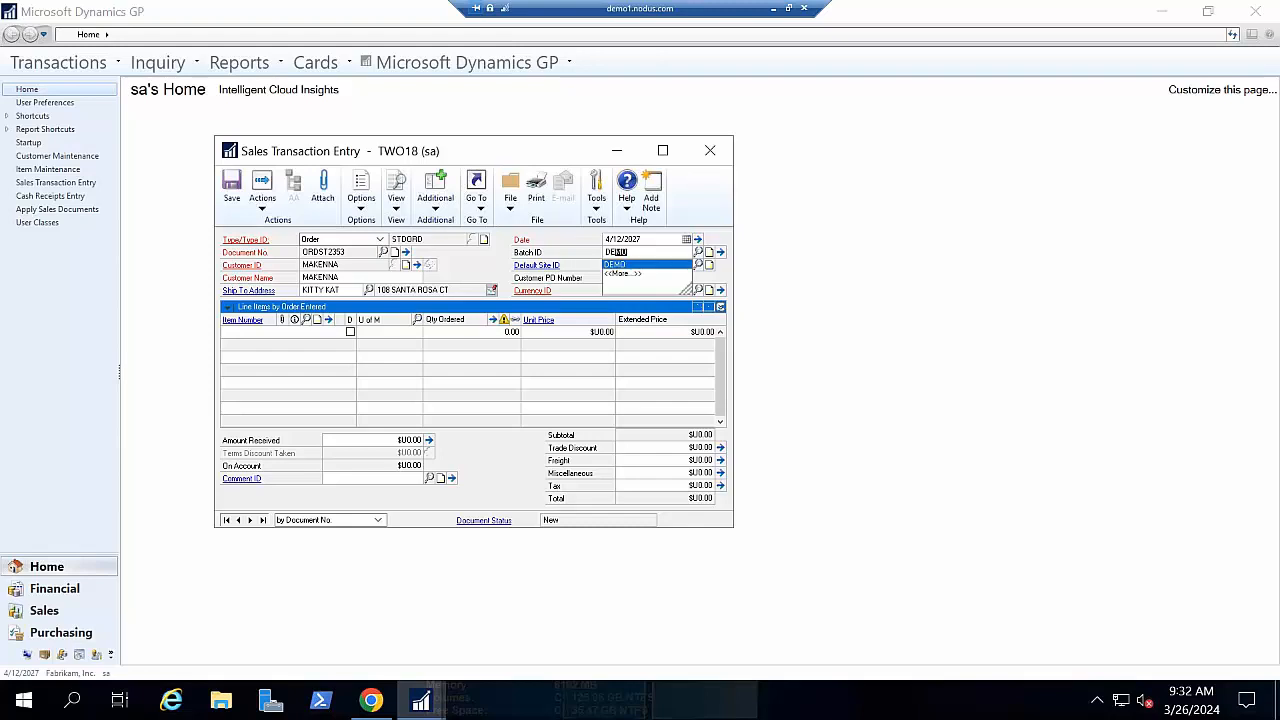
{"action": "key", "text": "Tab"}
{"action": "key", "text": "Tab"}
{"action": "key", "text": "Tab"}
{"action": "key", "text": "Tab"}
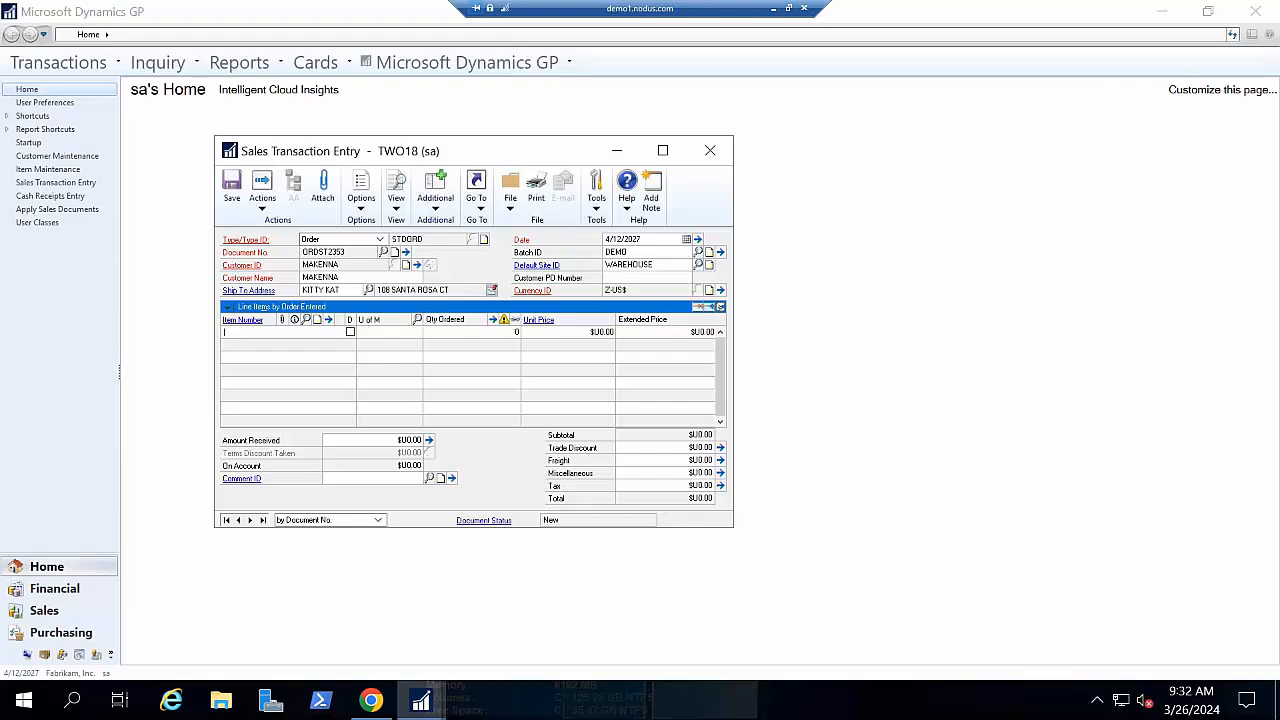
- Add an ITEM line with a unit price of 500
{"action": "type", "text": "I"}
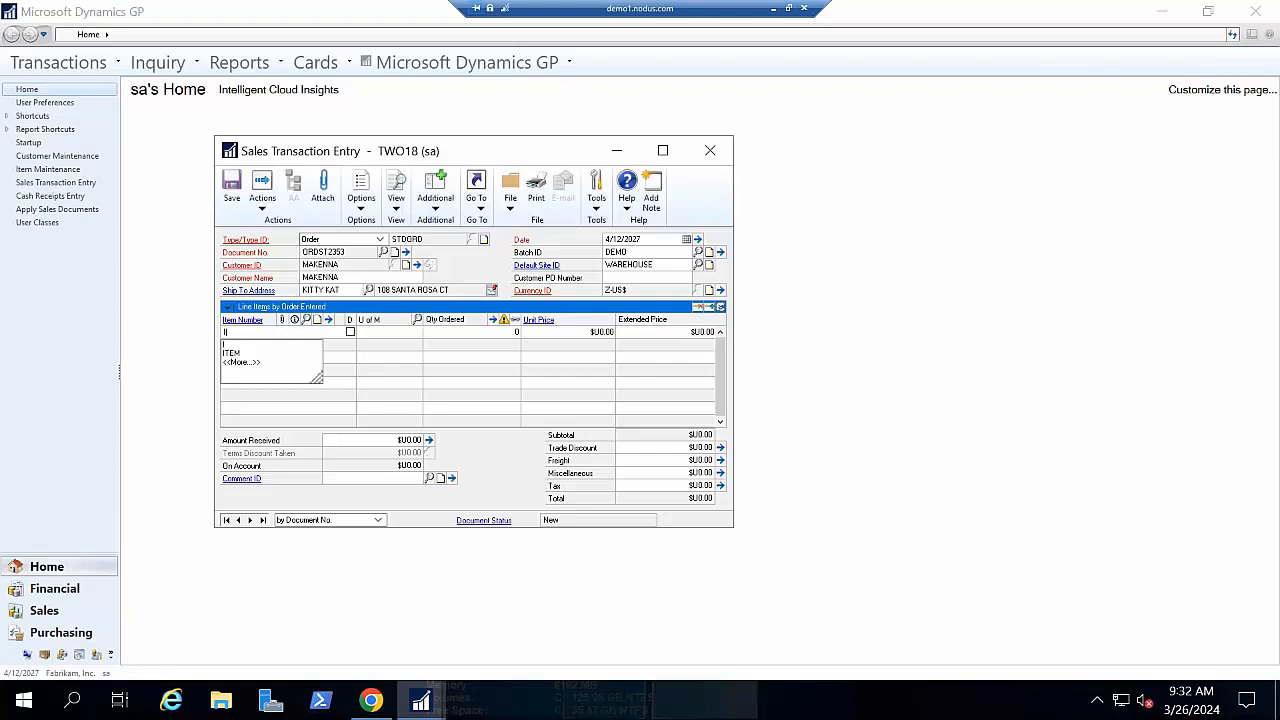
{"action": "key", "text": "Down"}
{"action": "key", "text": "Tab"}
{"action": "key", "text": "Tab"}
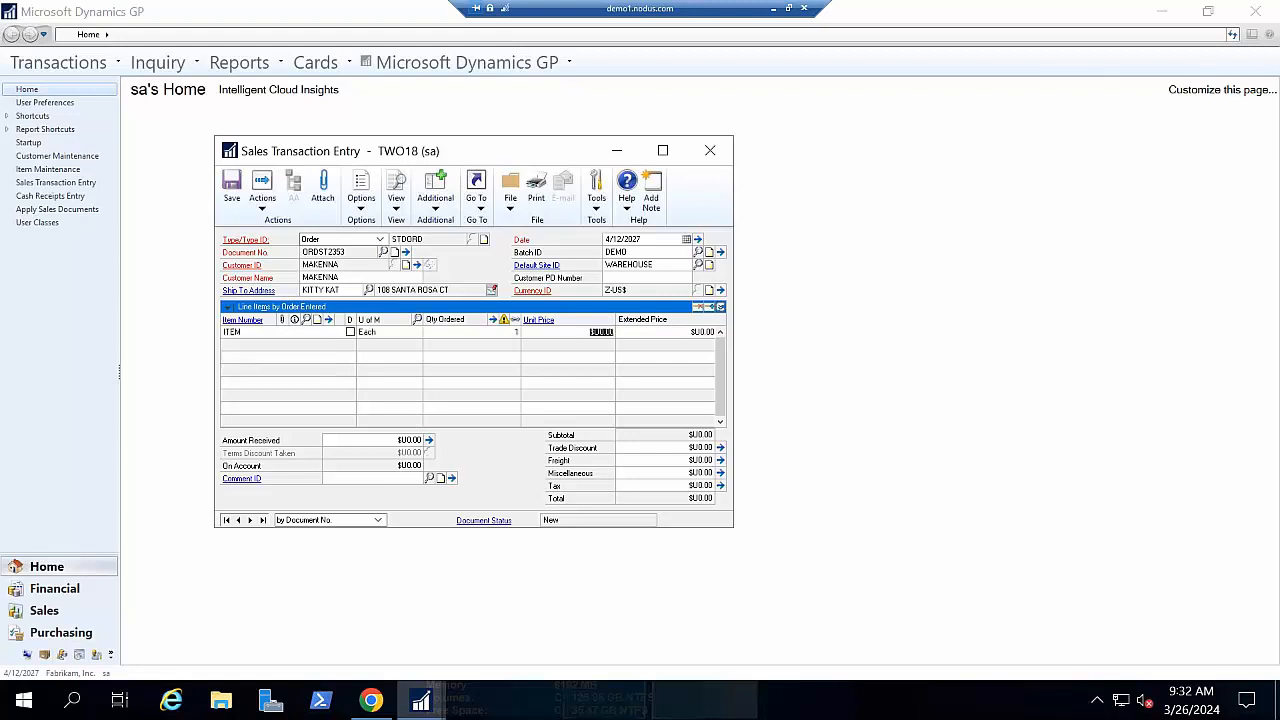
{"action": "type", "text": "500"}
{"action": "key", "text": "Tab"}
{"action": "key", "text": "Tab"}
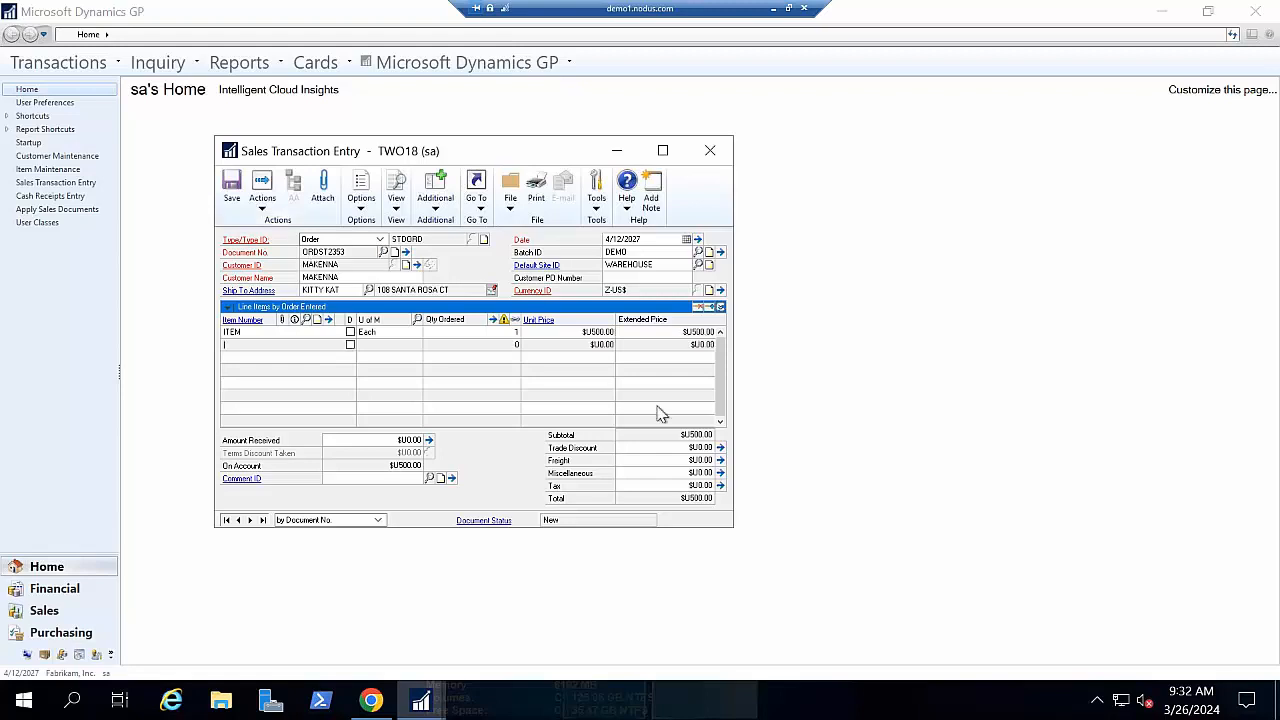
{"action": "type", "text": "I"}
- Preview ORDST2353's eTransaction Entry window, close it, and reopen the order's Additional menu
{"action": "left_click", "coordinate": [435, 205]}
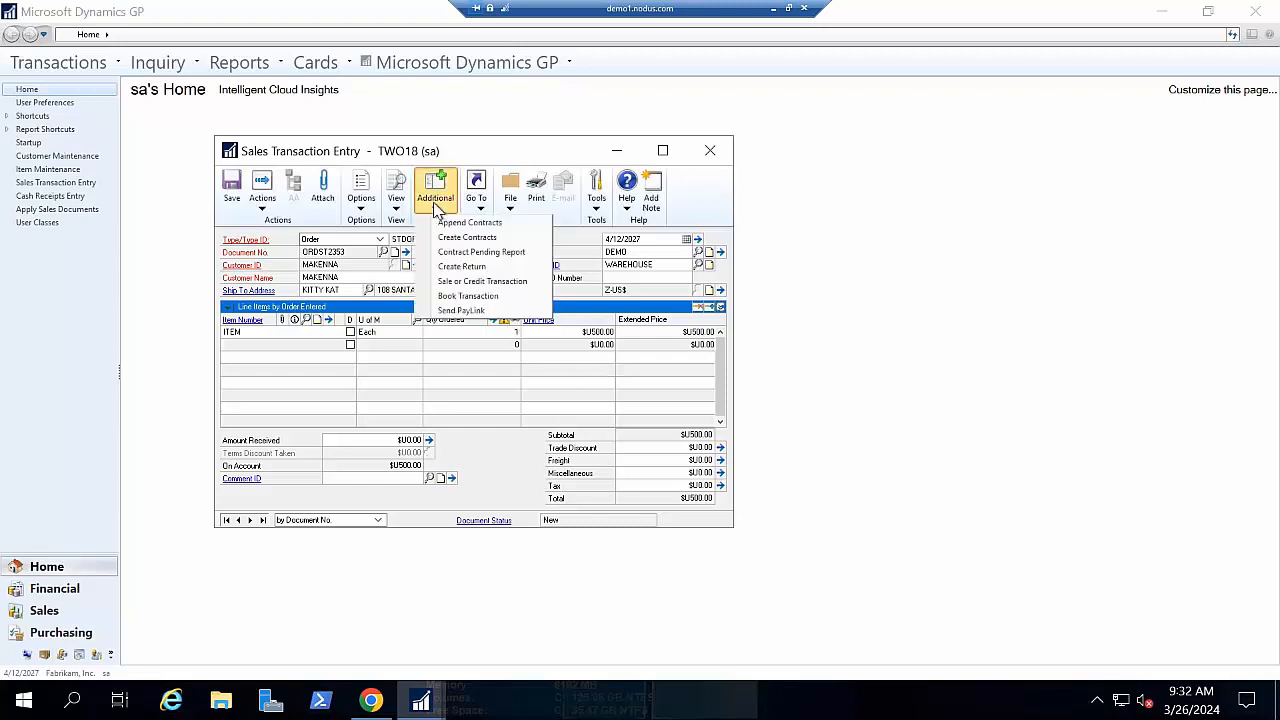
{"action": "left_click", "coordinate": [481, 283]}
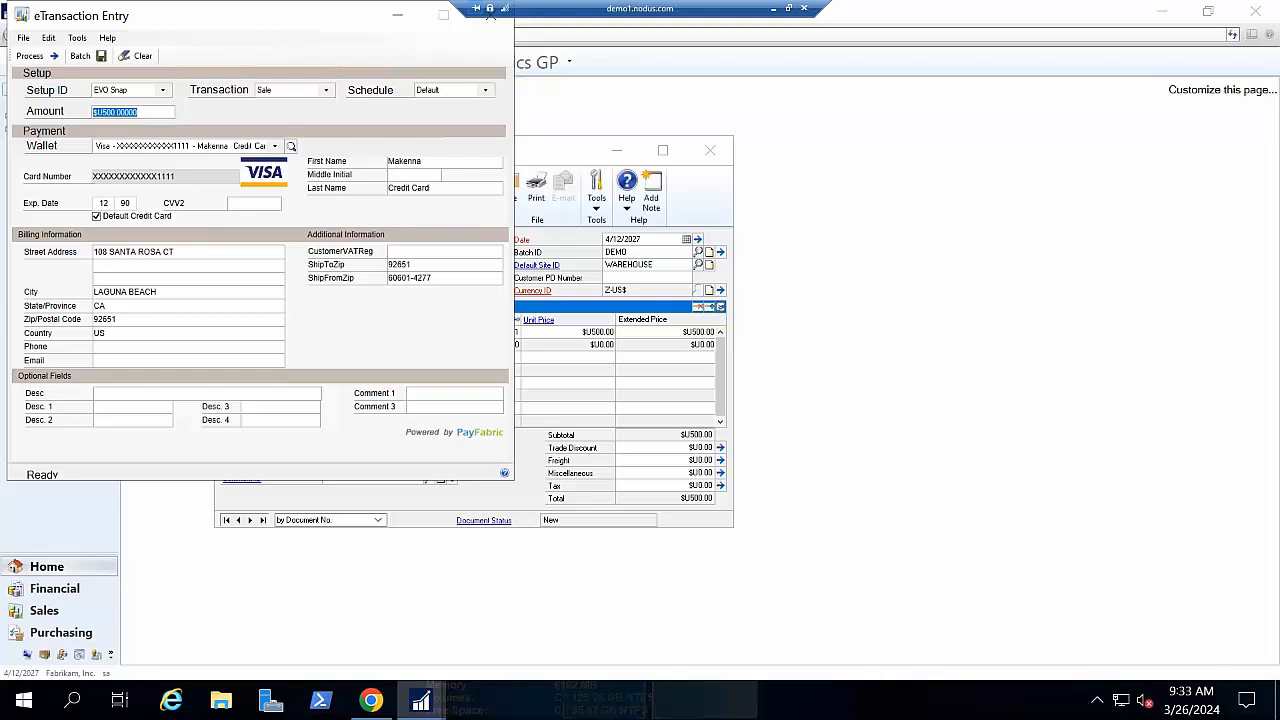
{"action": "left_click_drag", "start_coordinate": [362, 9], "coordinate": [381, 56]}
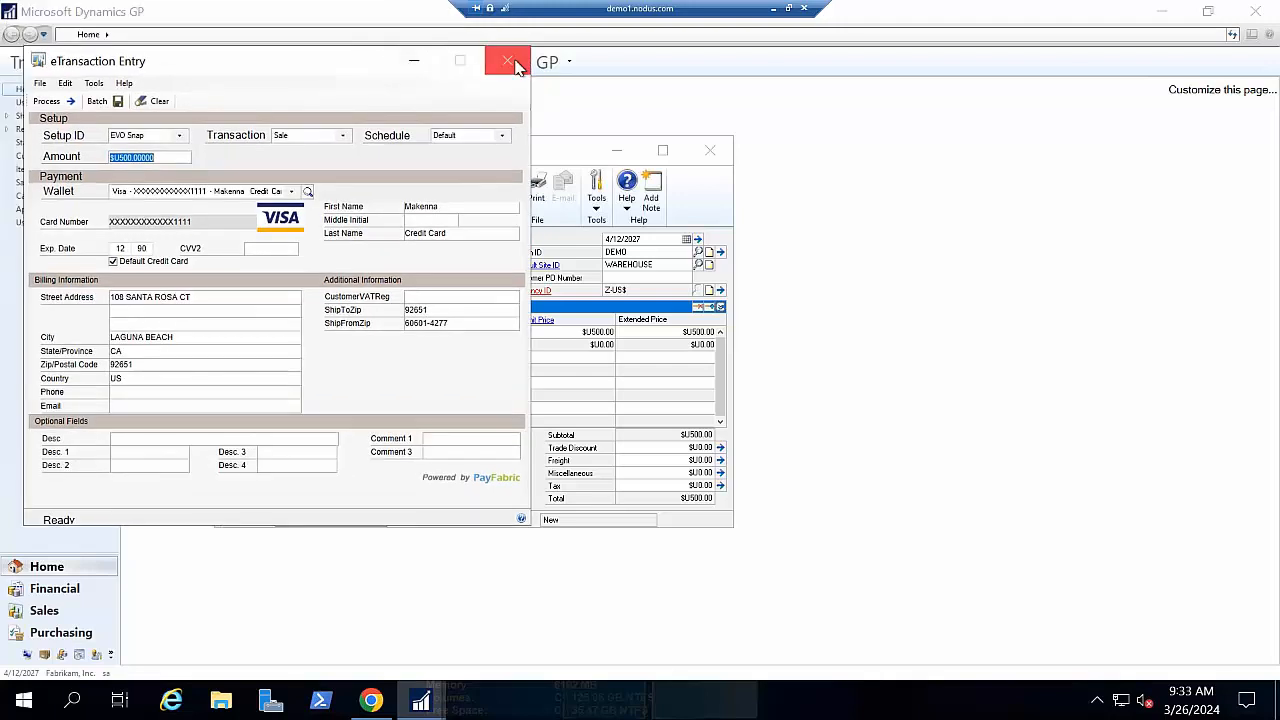
{"action": "left_click", "coordinate": [516, 62]}
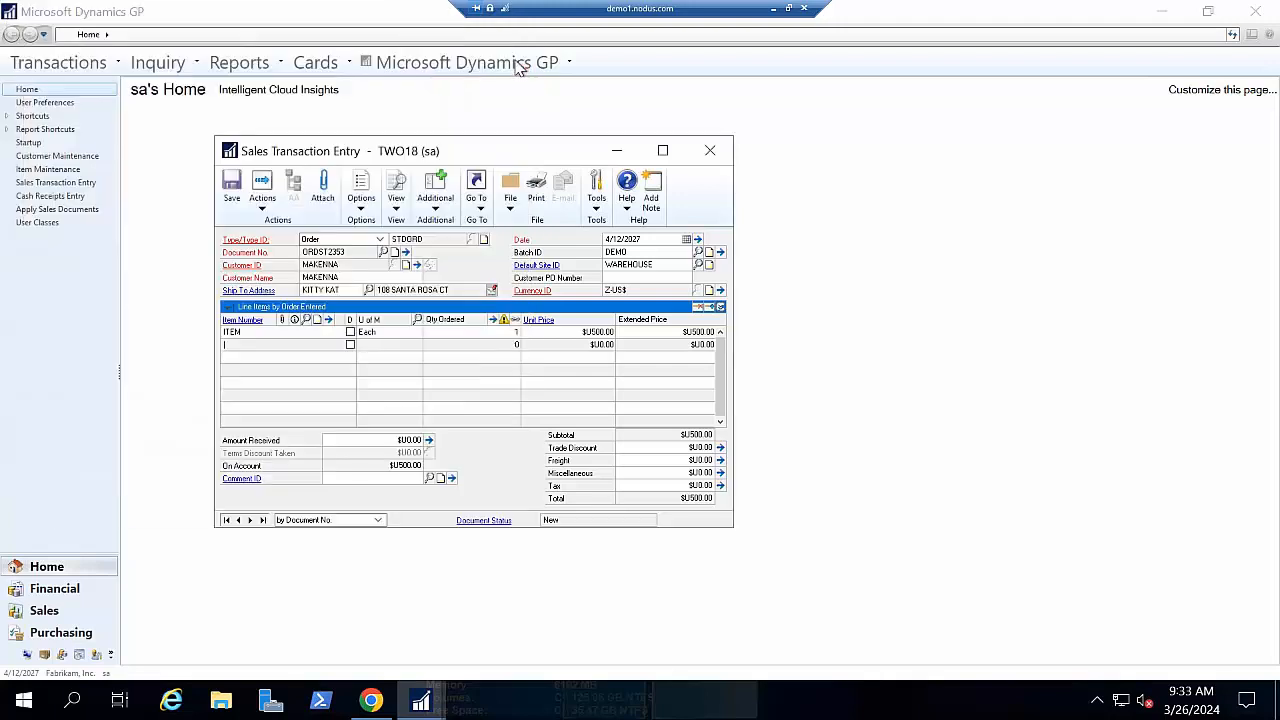
{"action": "left_click", "coordinate": [450, 197]}
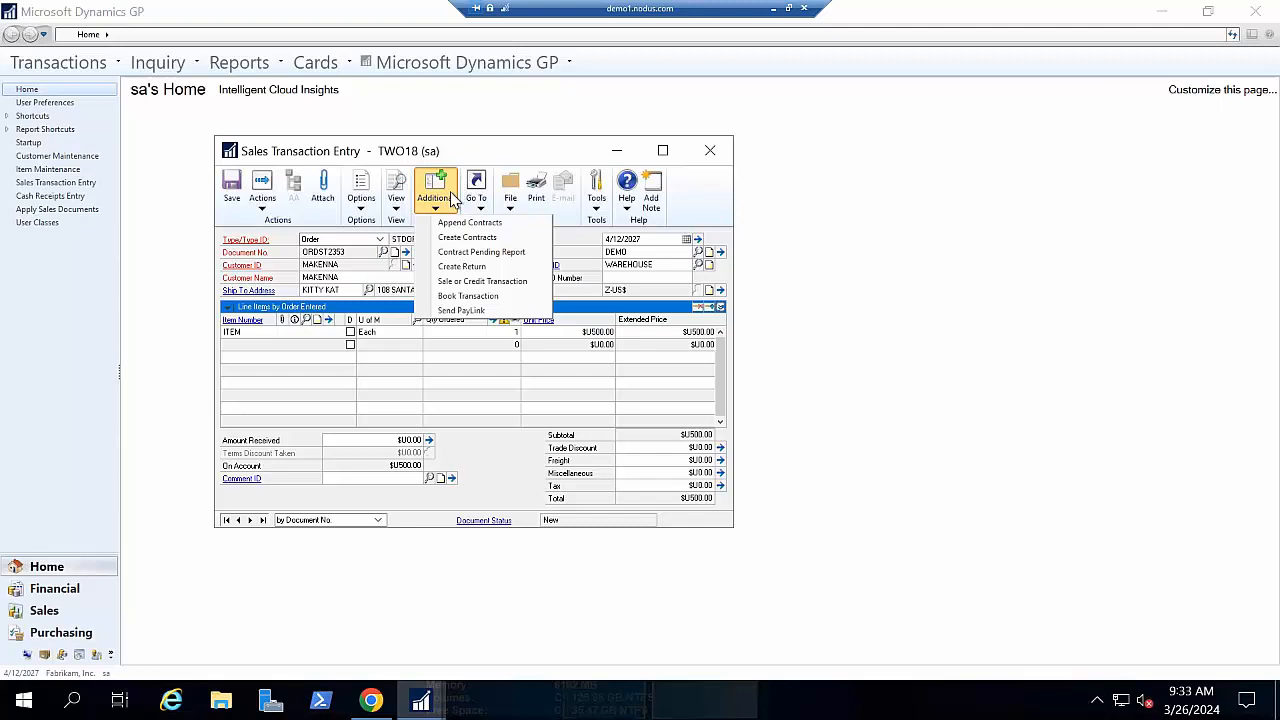
- Send a $500.00 Sale PayLink for ORDST2353 to the customer's e-mail
{"action": "left_click", "coordinate": [462, 311]}
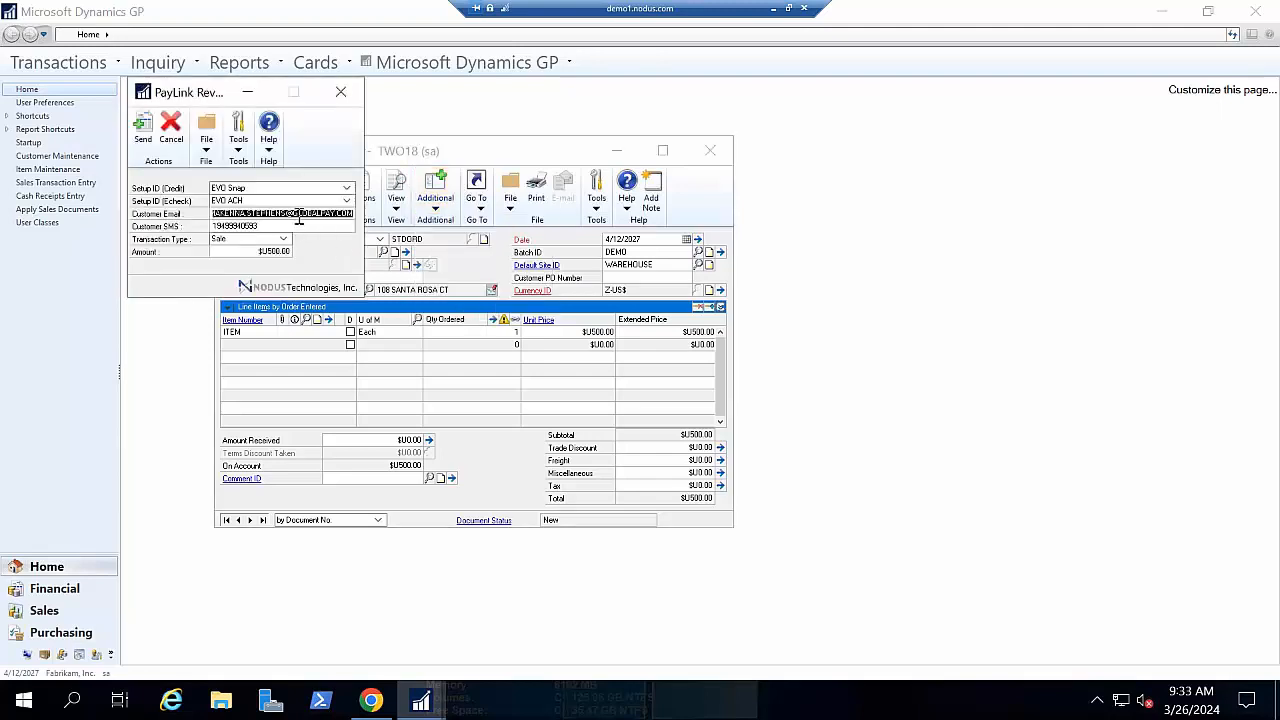
{"action": "left_click", "coordinate": [242, 214]}
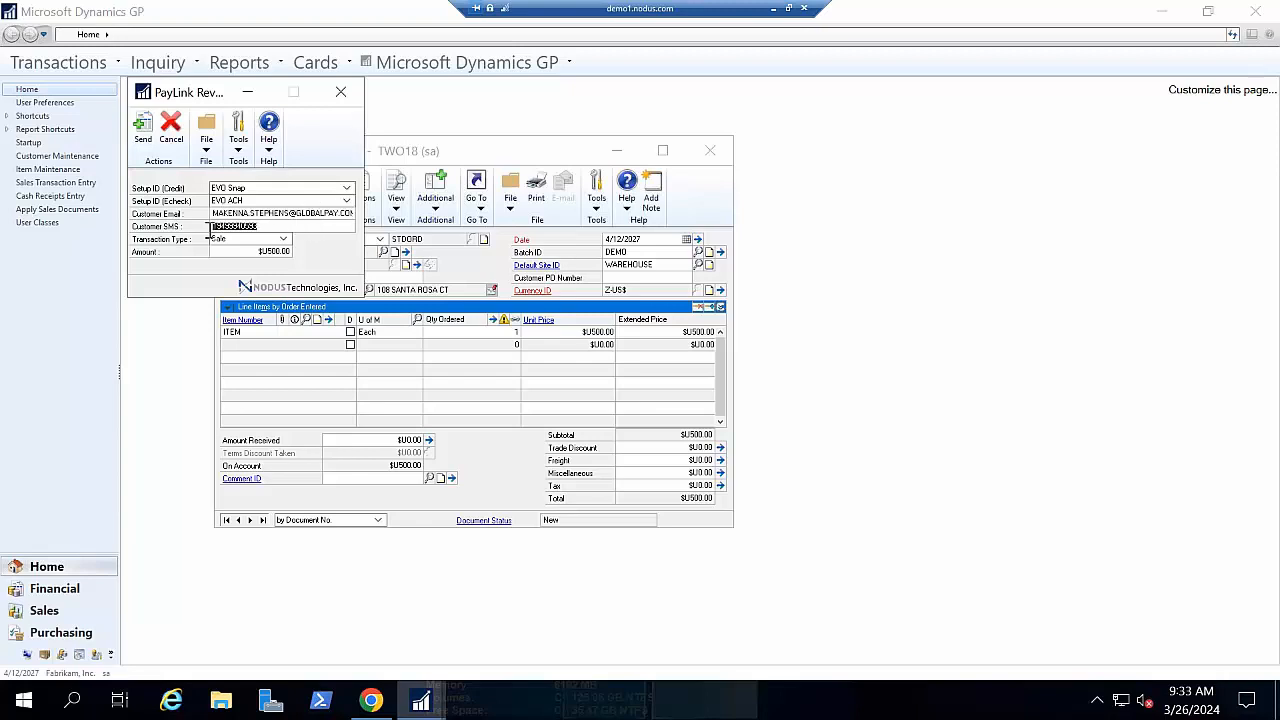
{"action": "left_click", "coordinate": [283, 240]}
{"action": "left_click", "coordinate": [252, 250]}
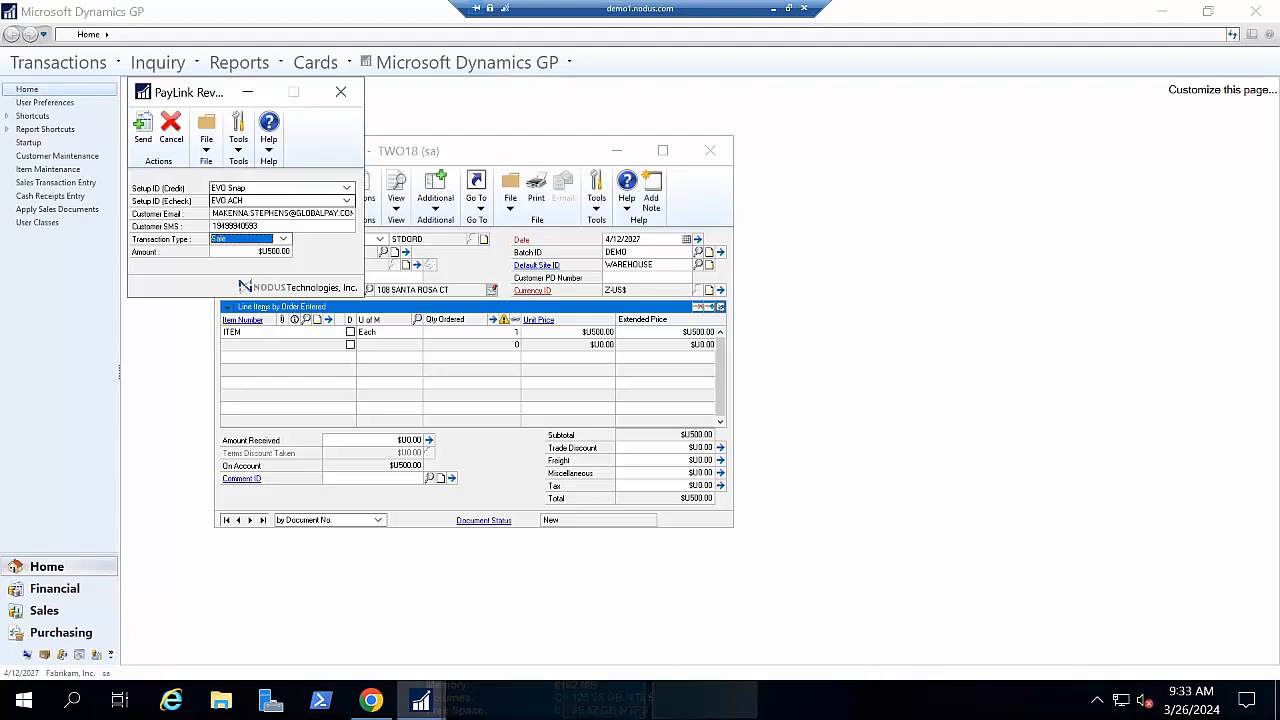
{"action": "left_click", "coordinate": [143, 128]}
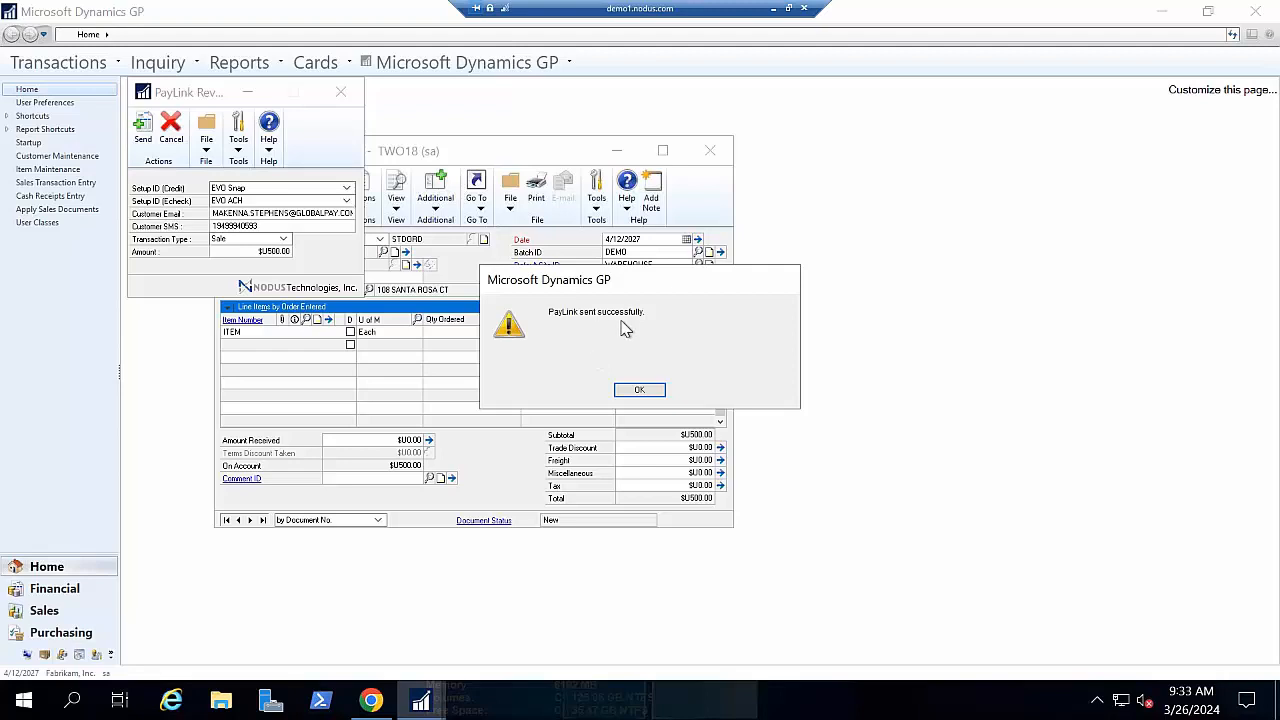
{"action": "left_click", "coordinate": [628, 396]}
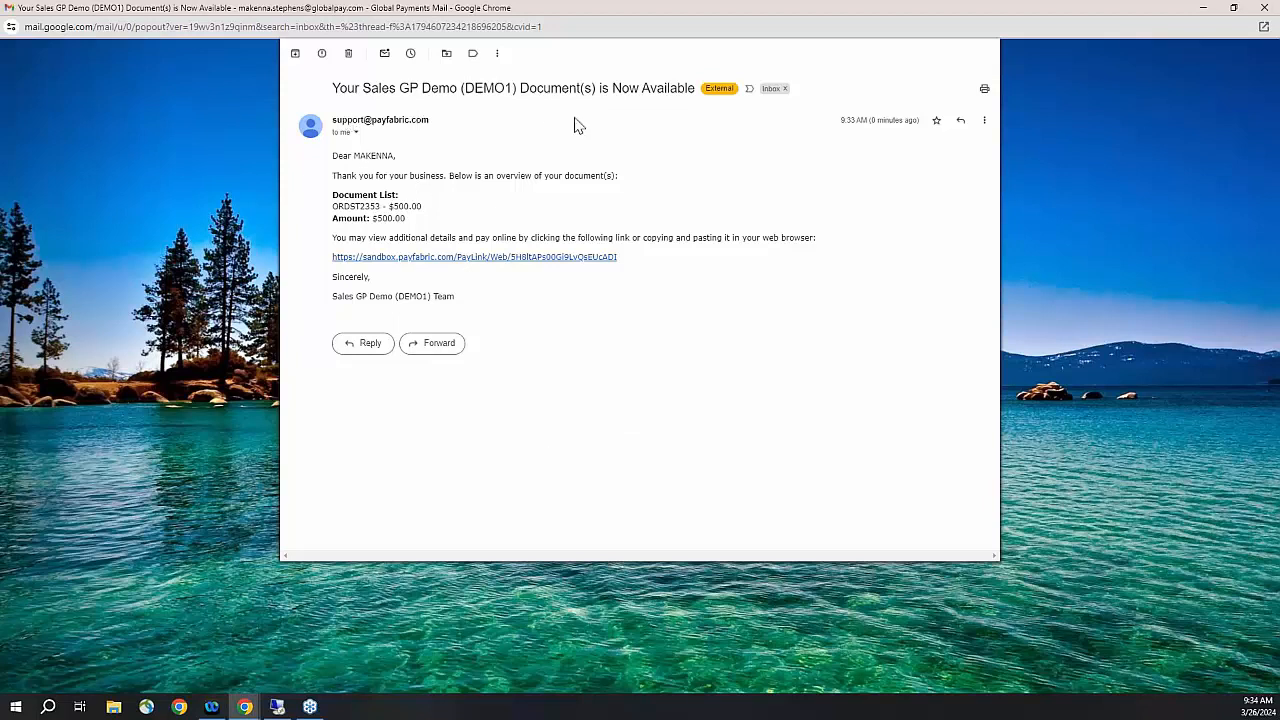
- Follow the sandbox.payfabric.com PayLink URL in the 'Document(s) is Now Available' e-mail
{"action": "left_click", "coordinate": [476, 262]}
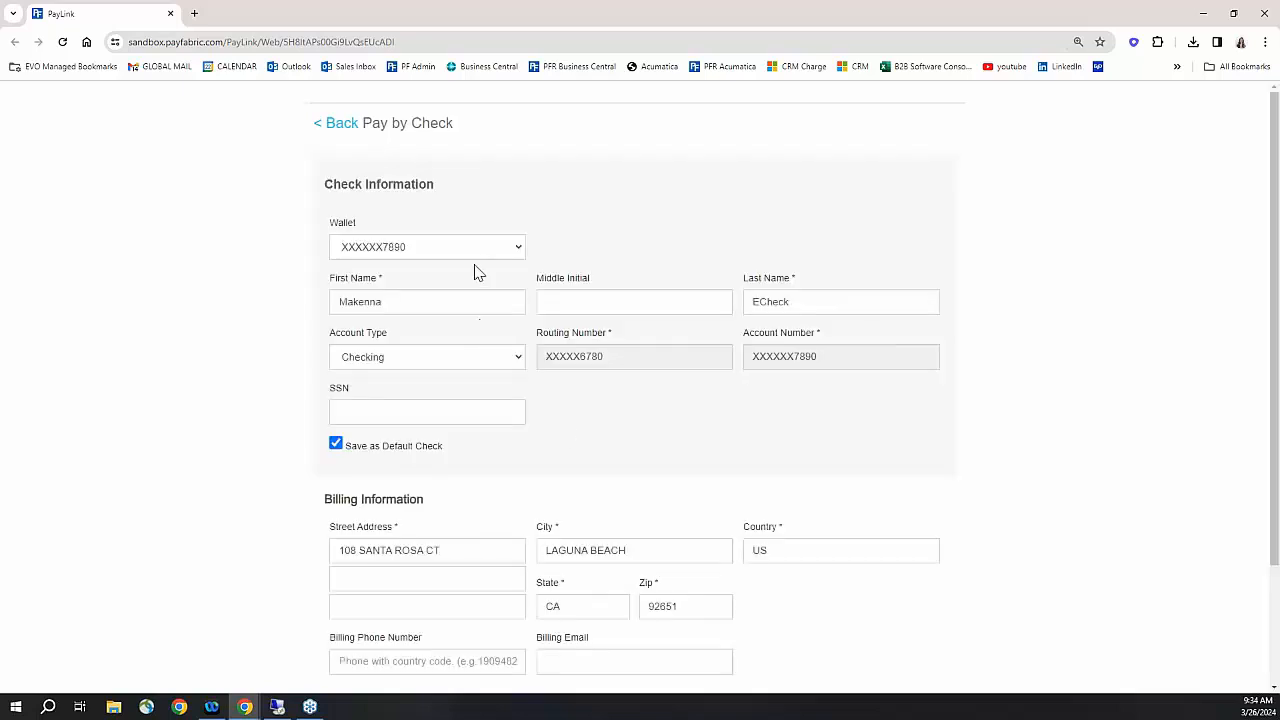
- Preview the saved and new wallet options on the Pay by Check and Pay by Credit Card forms
{"action": "left_click", "coordinate": [518, 254]}
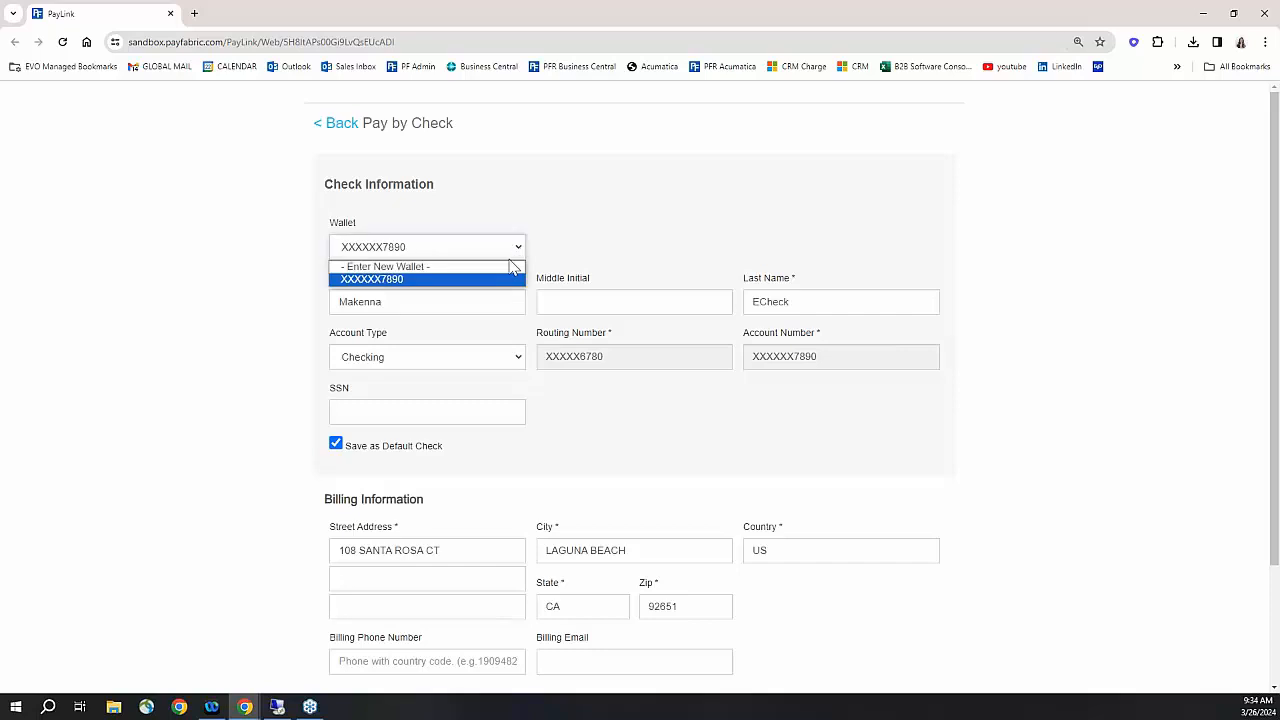
{"action": "left_click", "coordinate": [507, 268]}
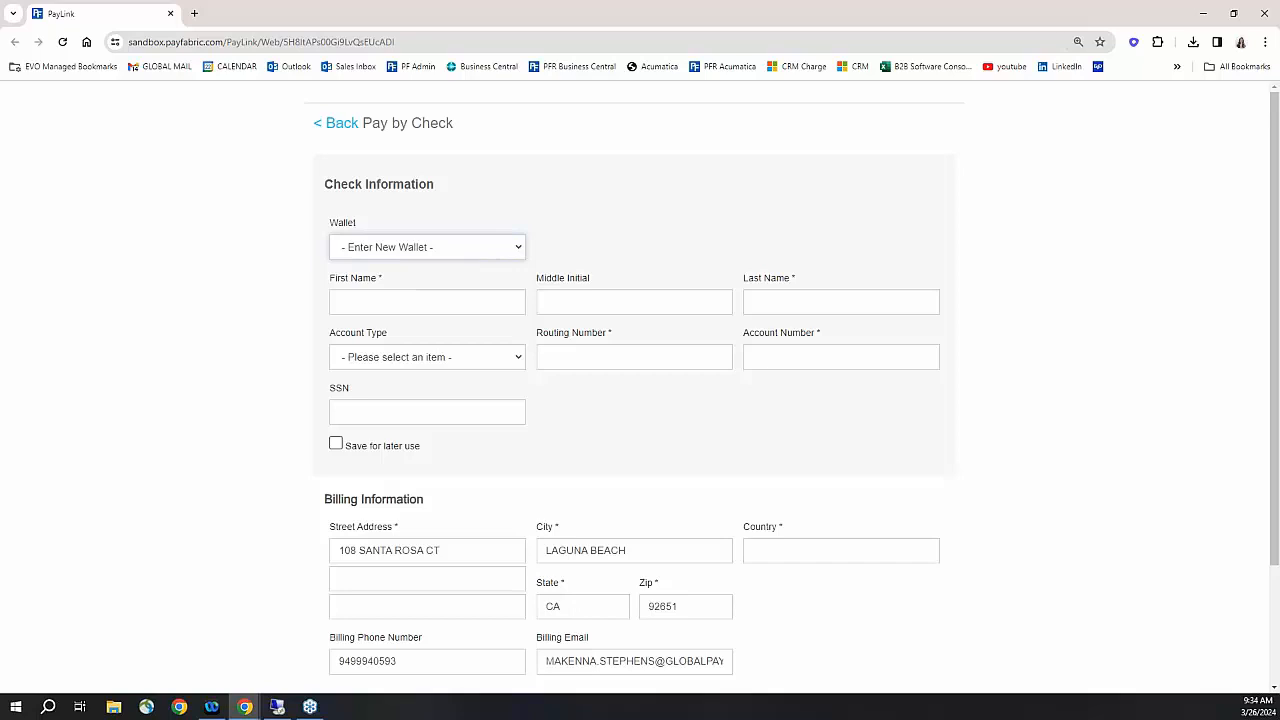
{"action": "left_click", "coordinate": [326, 124]}
{"action": "left_click", "coordinate": [858, 424]}
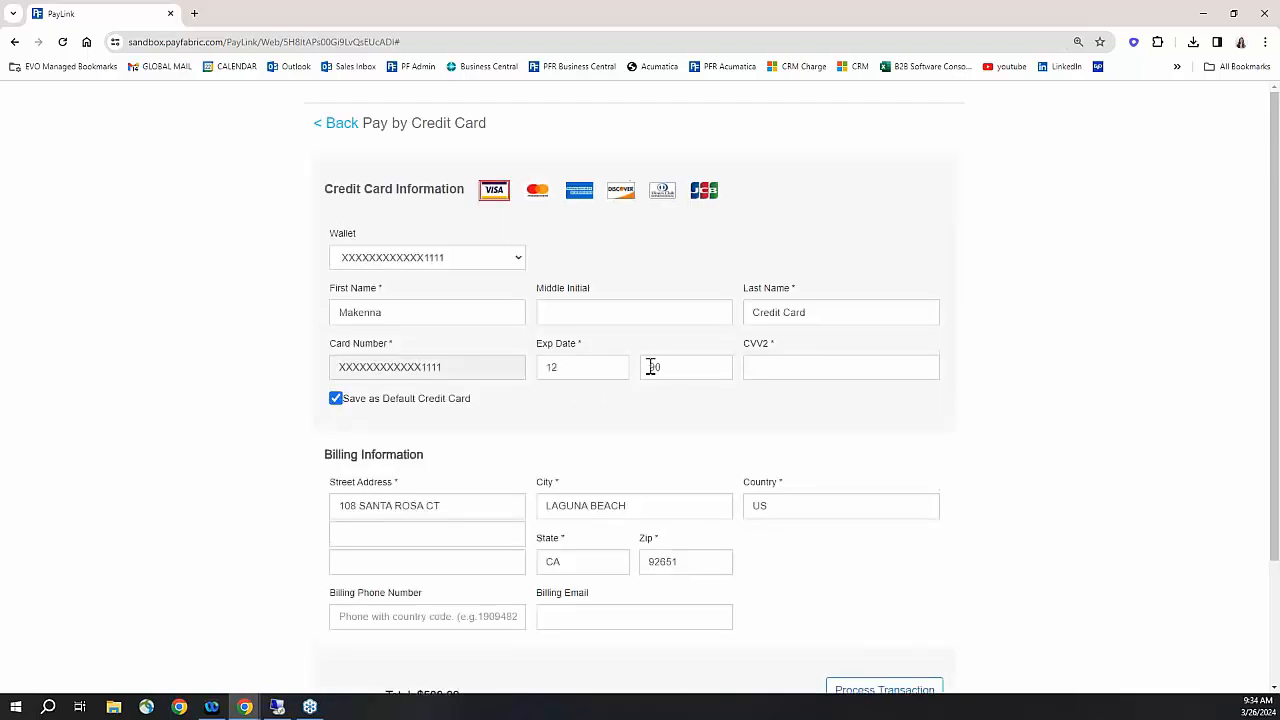
{"action": "scroll", "coordinate": [603, 360], "scroll_direction": "down", "scroll_amount": 1}
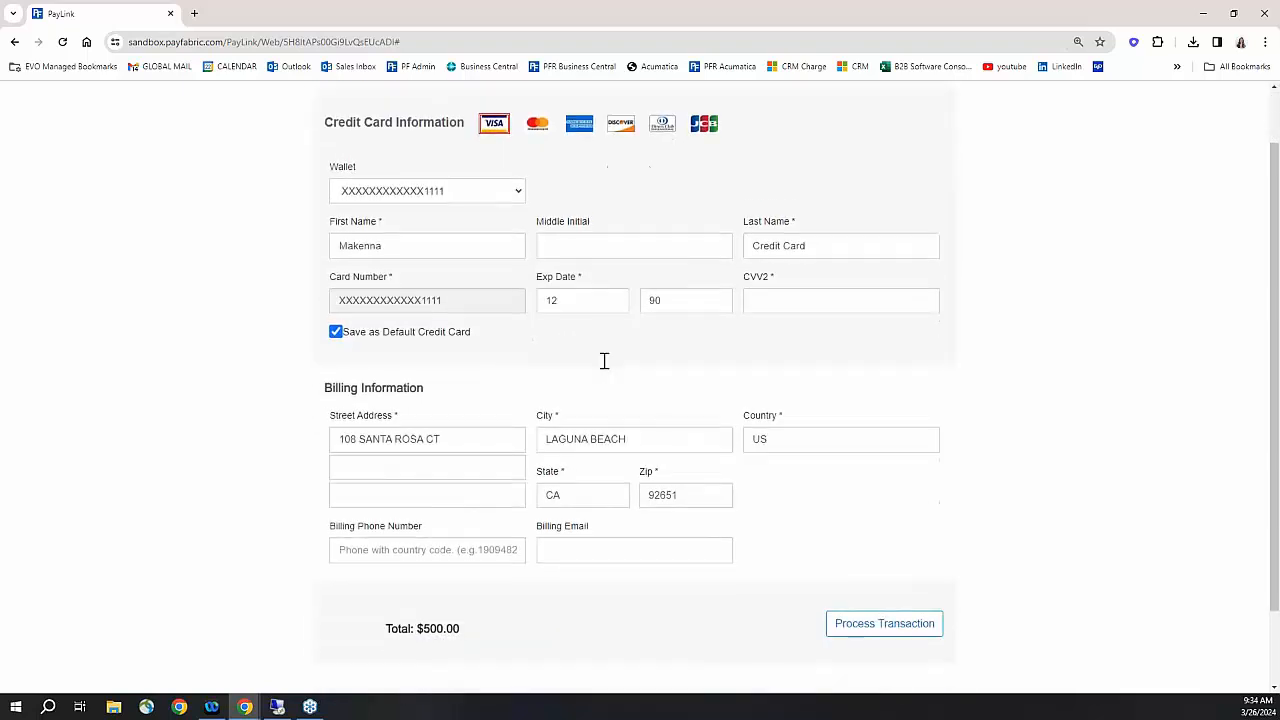
{"action": "left_click", "coordinate": [516, 193]}
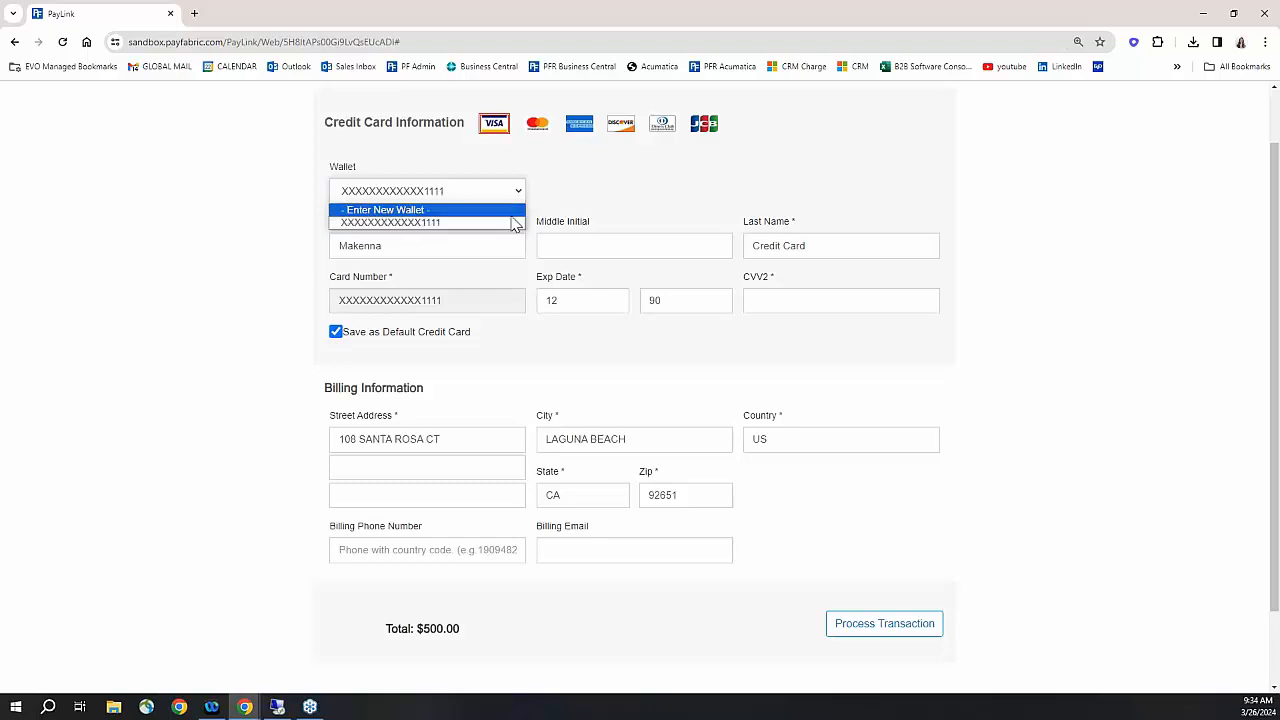
{"action": "left_click", "coordinate": [512, 214]}
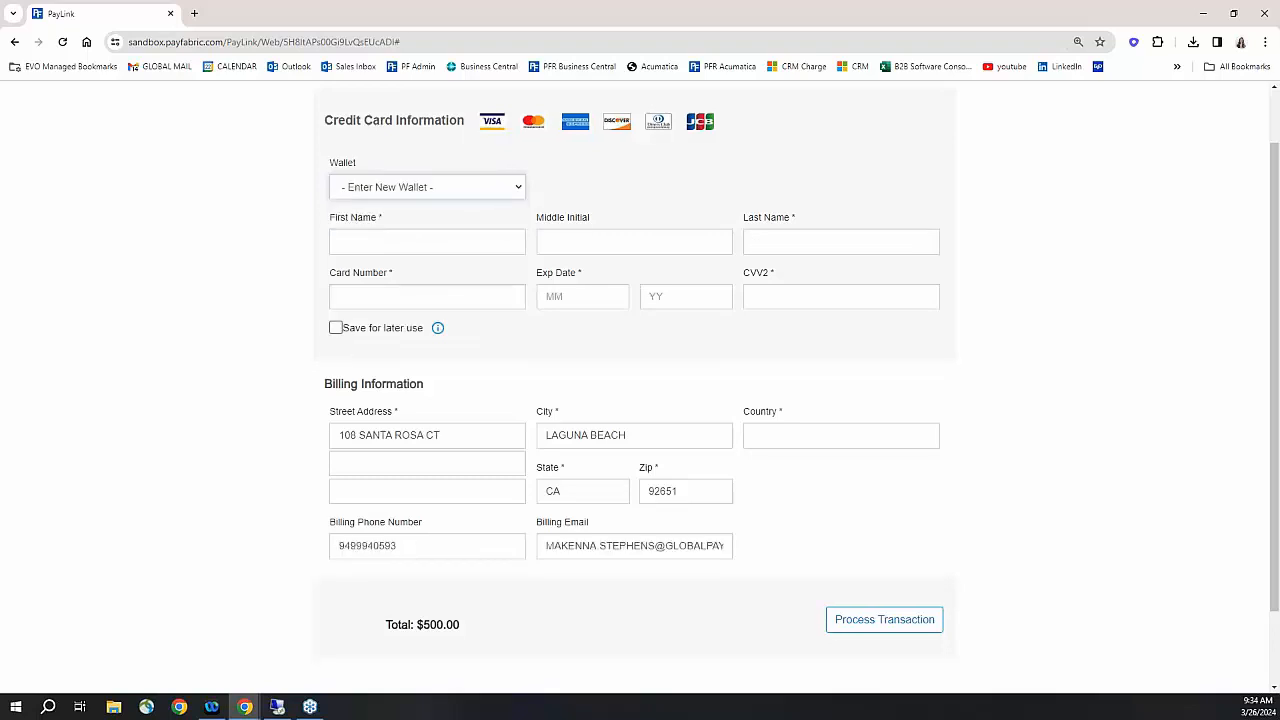
{"action": "left_click", "coordinate": [519, 190]}
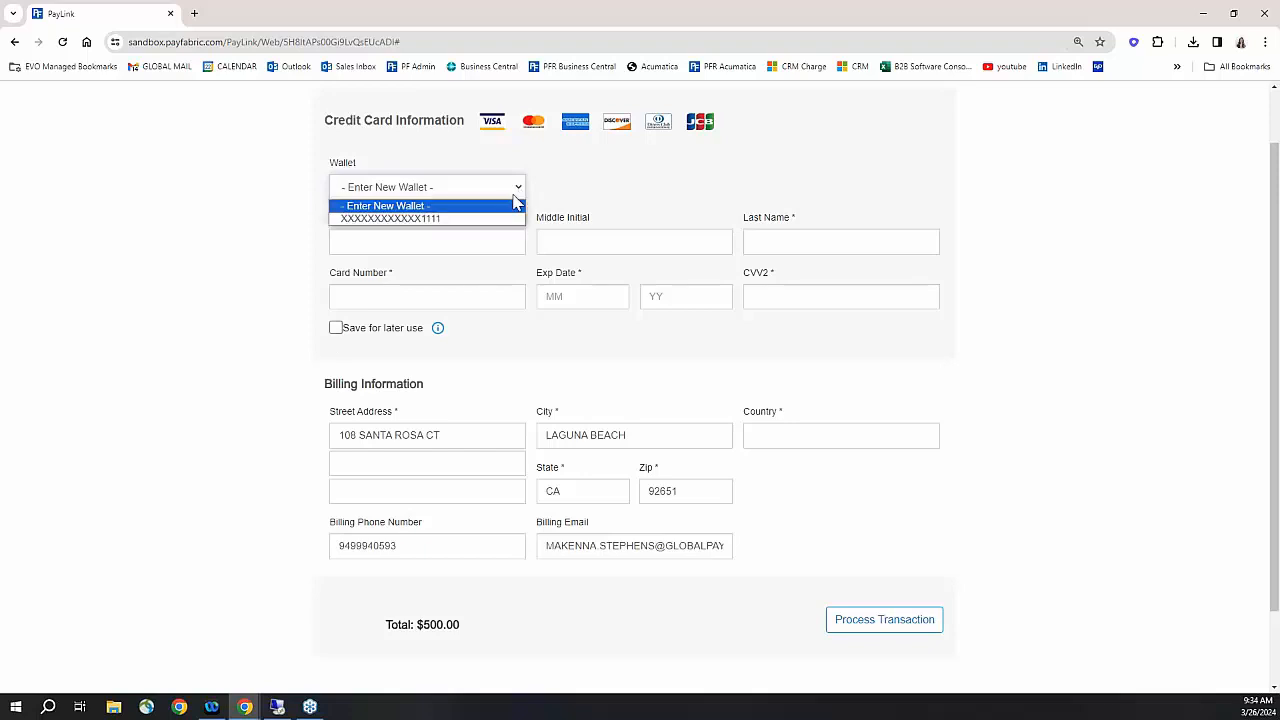
{"action": "left_click", "coordinate": [507, 219]}
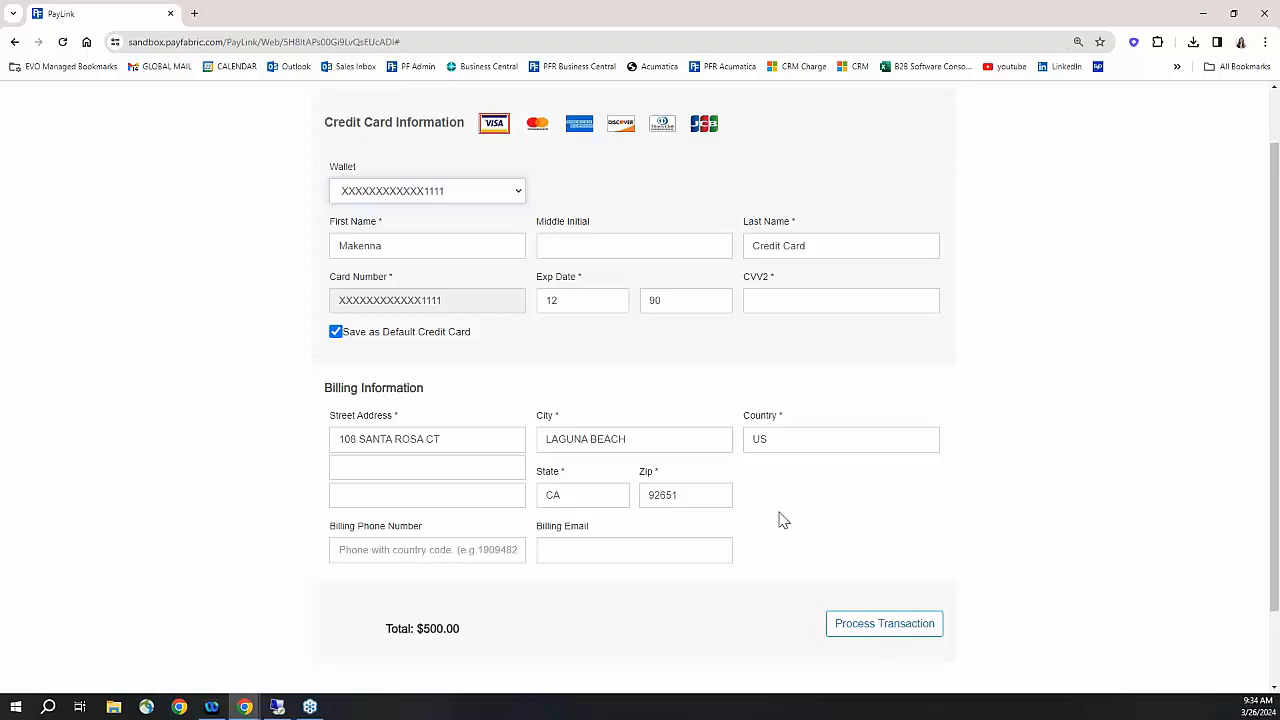
- Open ORDST2353's document details in a new tab, then return to the PayLink tab
{"action": "scroll", "coordinate": [780, 520], "scroll_direction": "up", "scroll_amount": 1}
{"action": "left_click", "coordinate": [330, 124]}
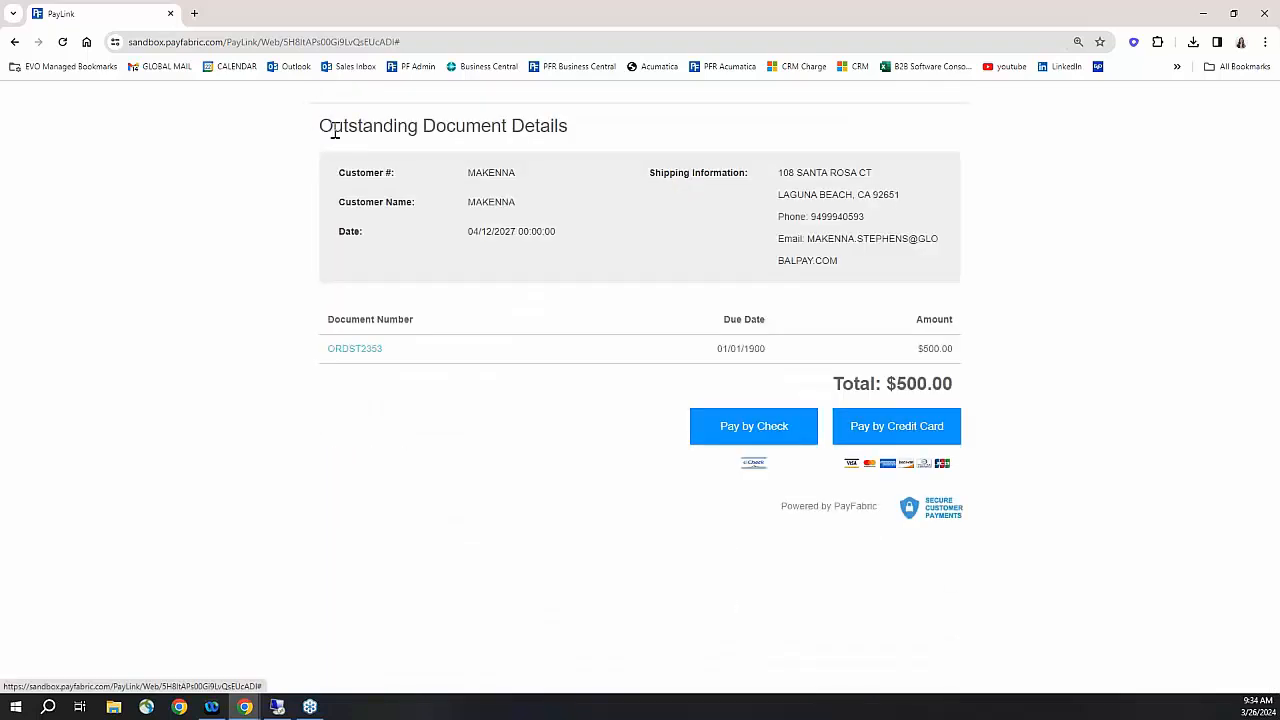
{"action": "left_click", "coordinate": [358, 349]}
{"action": "scroll", "coordinate": [600, 540], "scroll_direction": "down", "scroll_amount": 1}
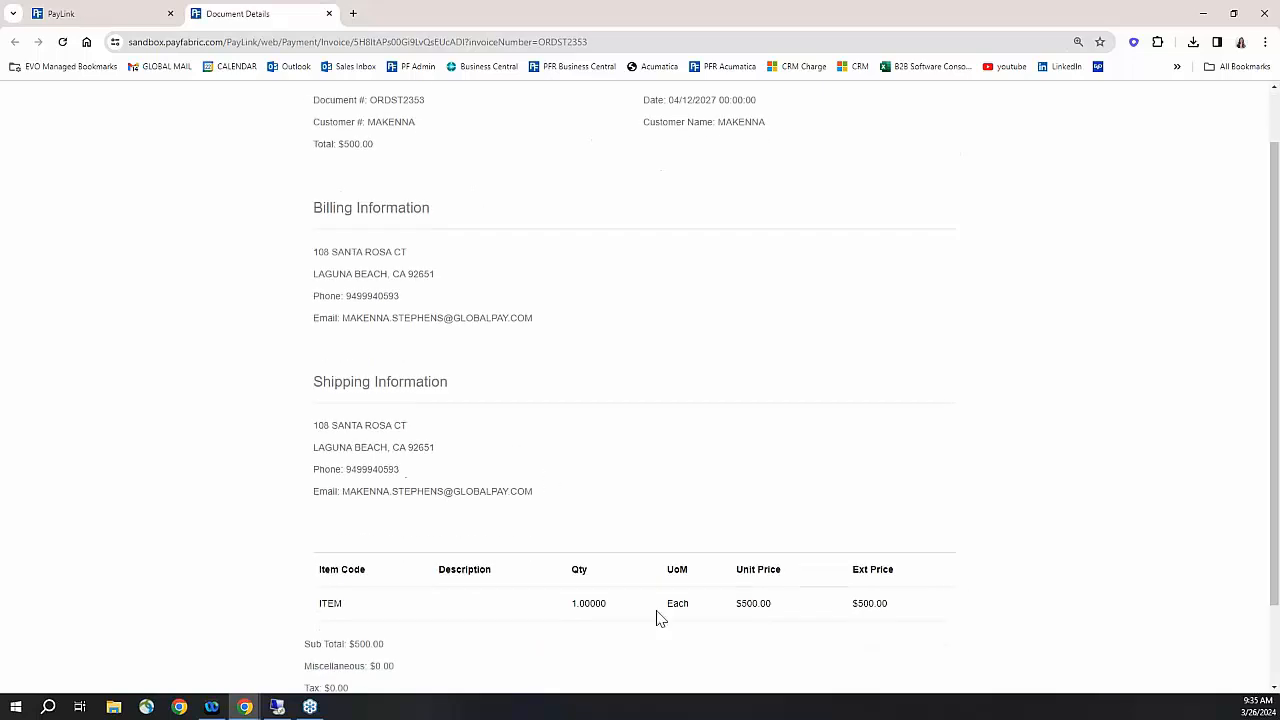
{"action": "left_click", "coordinate": [123, 18]}
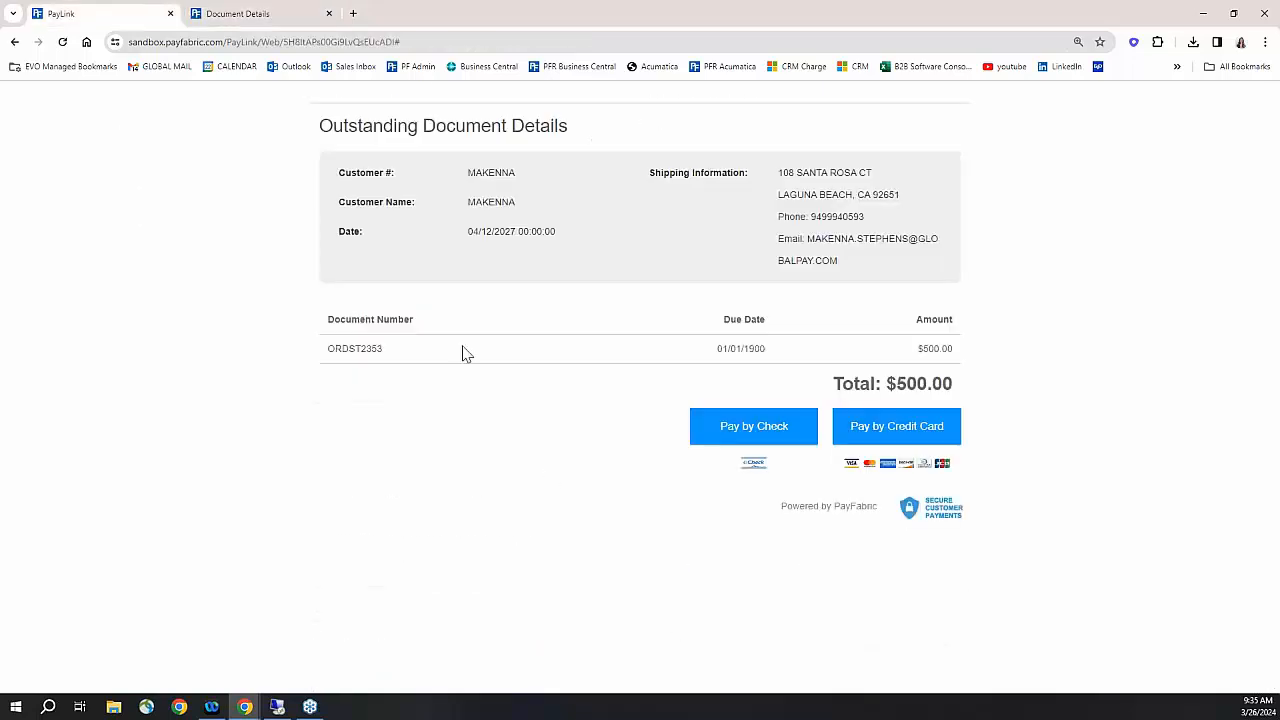
- Pay the $500.00 for ORDST2353 by check and close Chrome after confirmation
{"action": "left_click", "coordinate": [790, 428]}
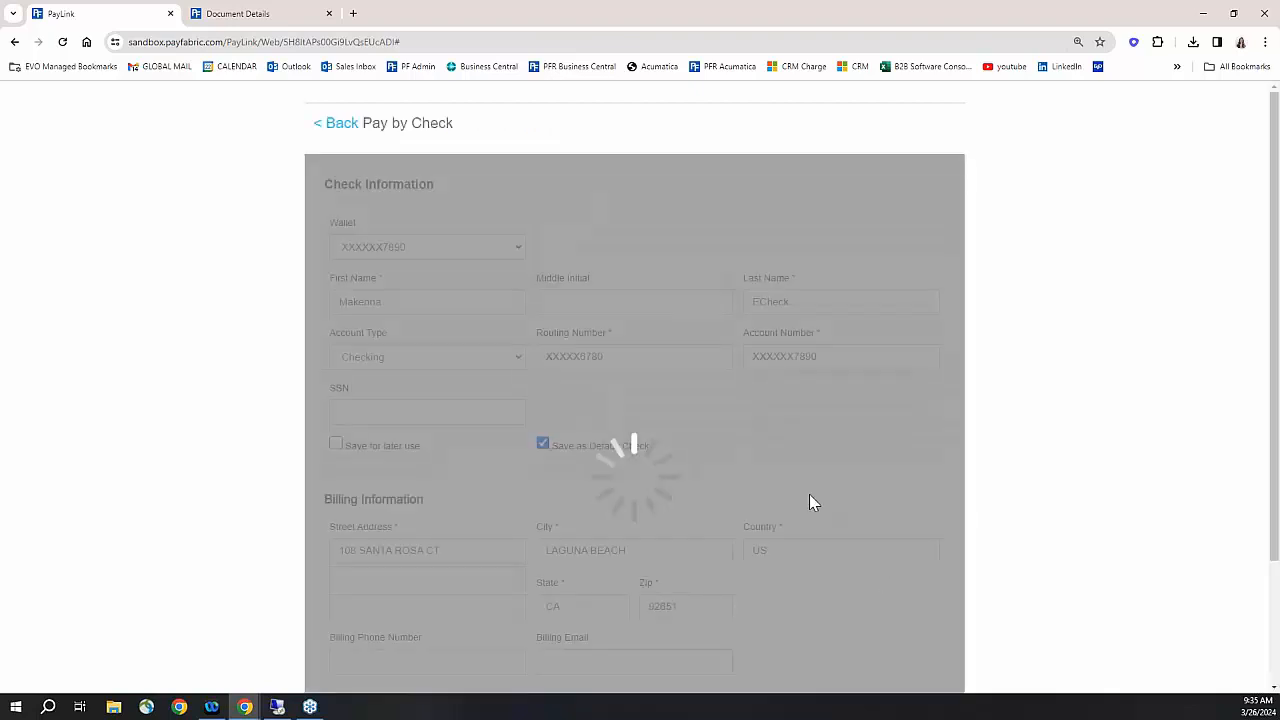
{"action": "scroll", "coordinate": [809, 503], "scroll_direction": "down", "scroll_amount": 3}
{"action": "left_click", "coordinate": [914, 578]}
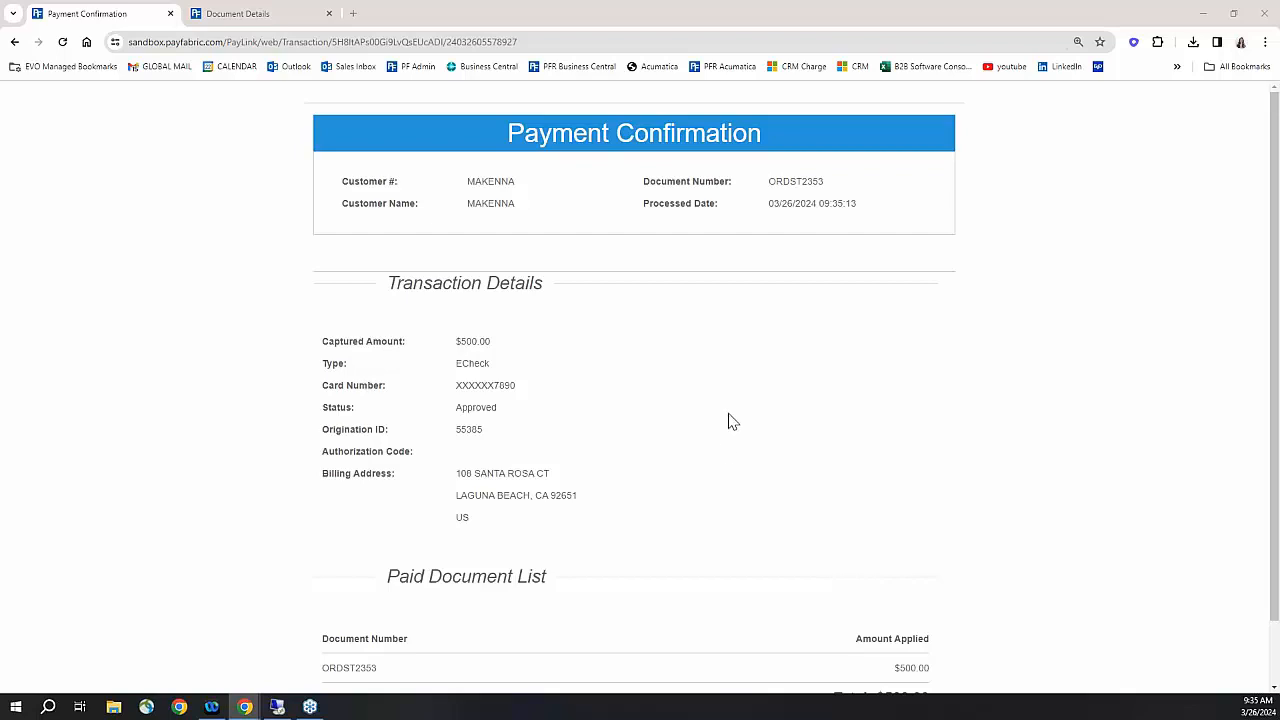
{"action": "left_click", "coordinate": [1268, 10]}
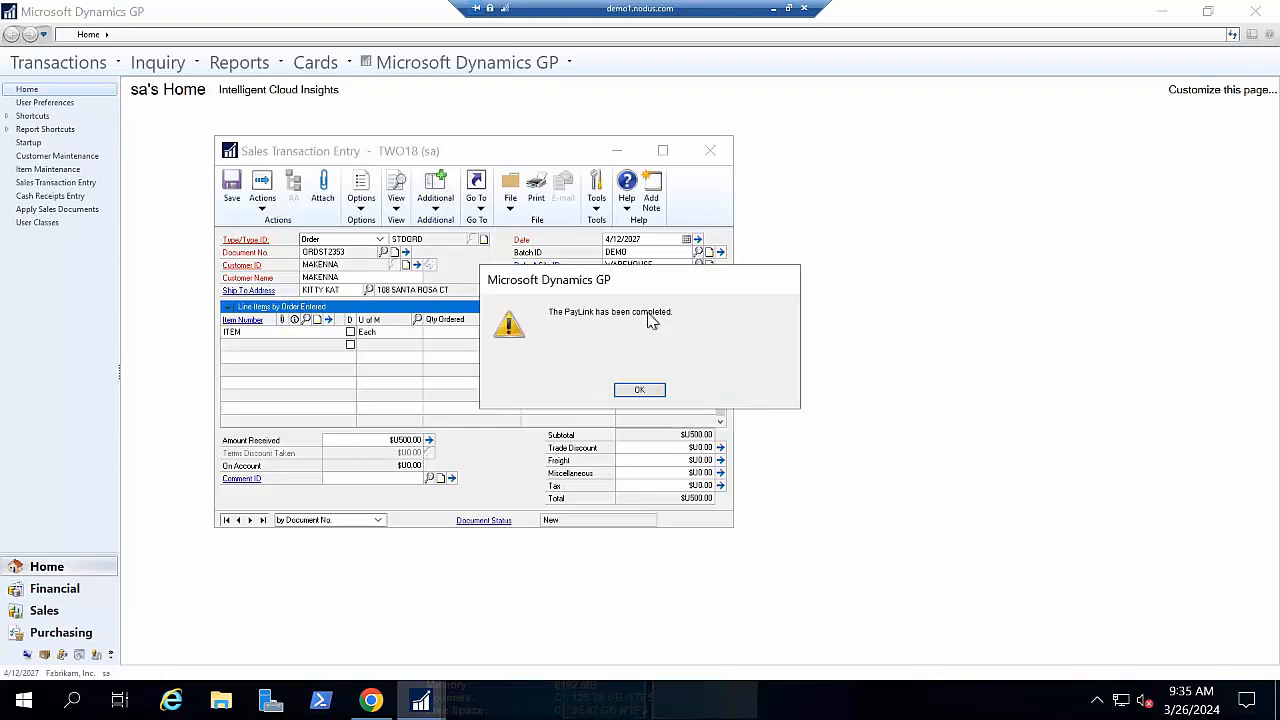
- Acknowledge the PayLink completion and review the $500.00 Credit Card Deposit in Sales Payment Entry
{"action": "left_click", "coordinate": [639, 390]}
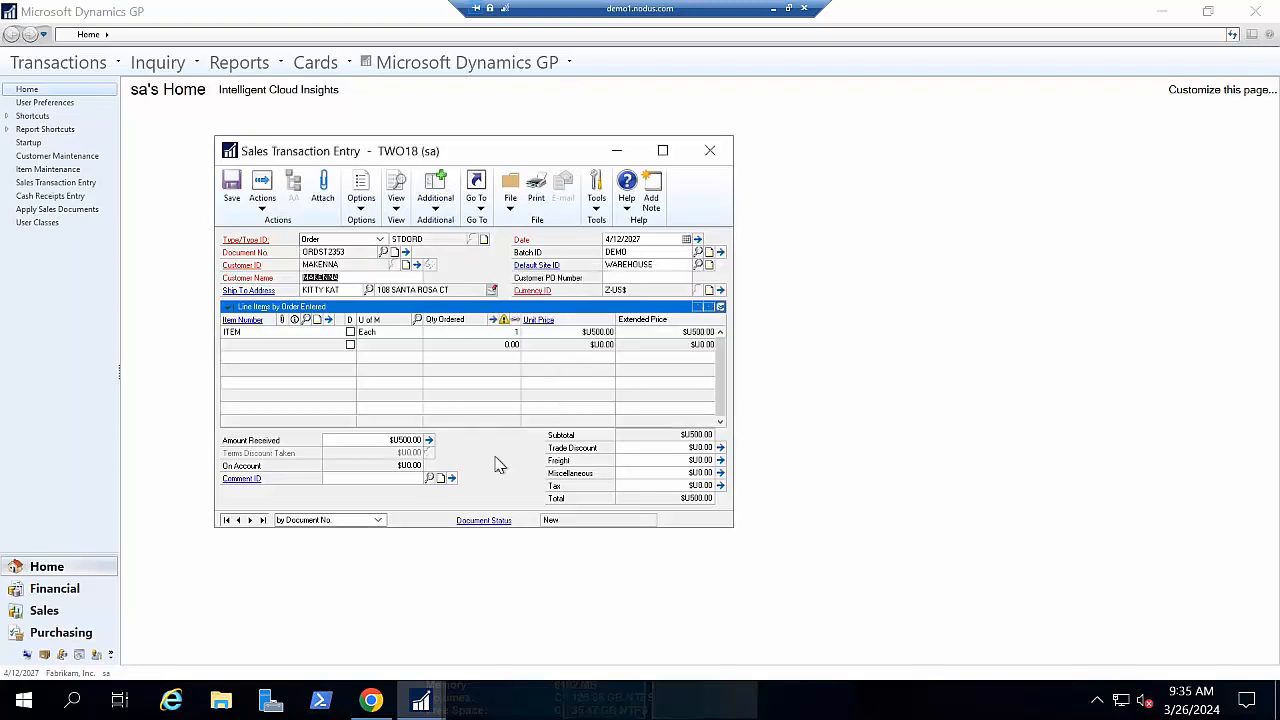
{"action": "left_click", "coordinate": [429, 441]}
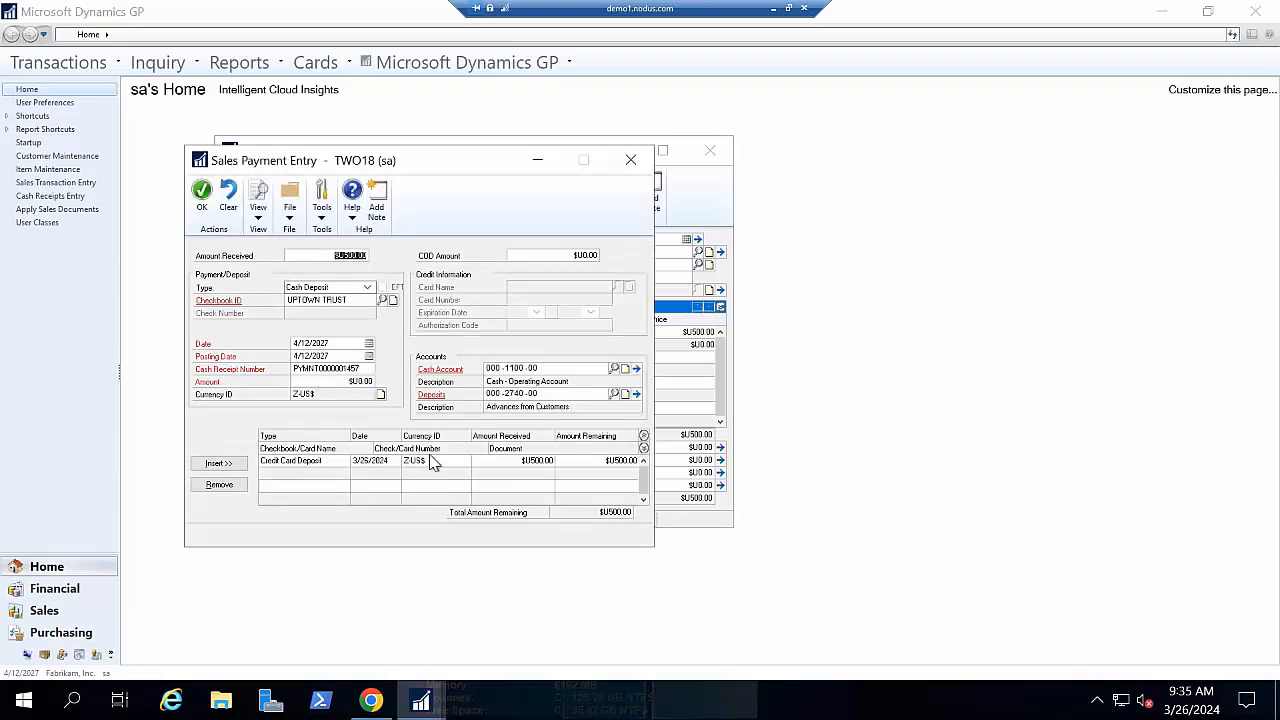
{"action": "left_click", "coordinate": [433, 463]}
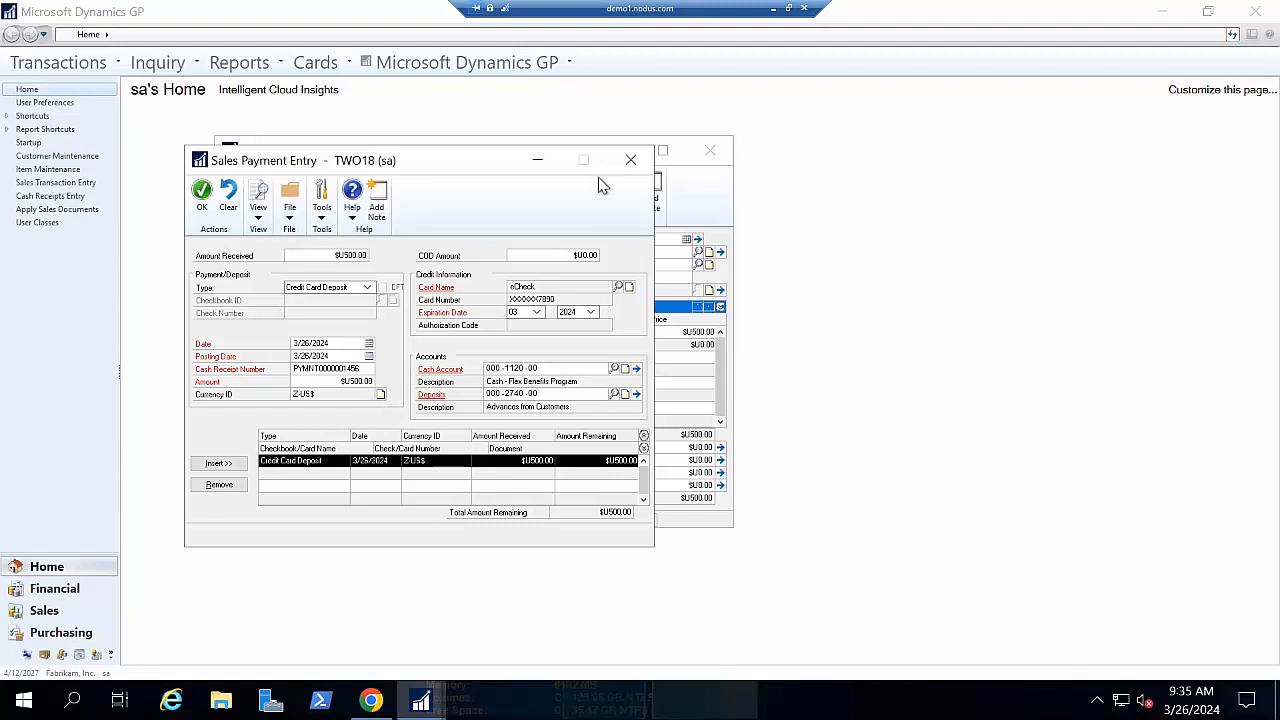
{"action": "left_click", "coordinate": [630, 162]}
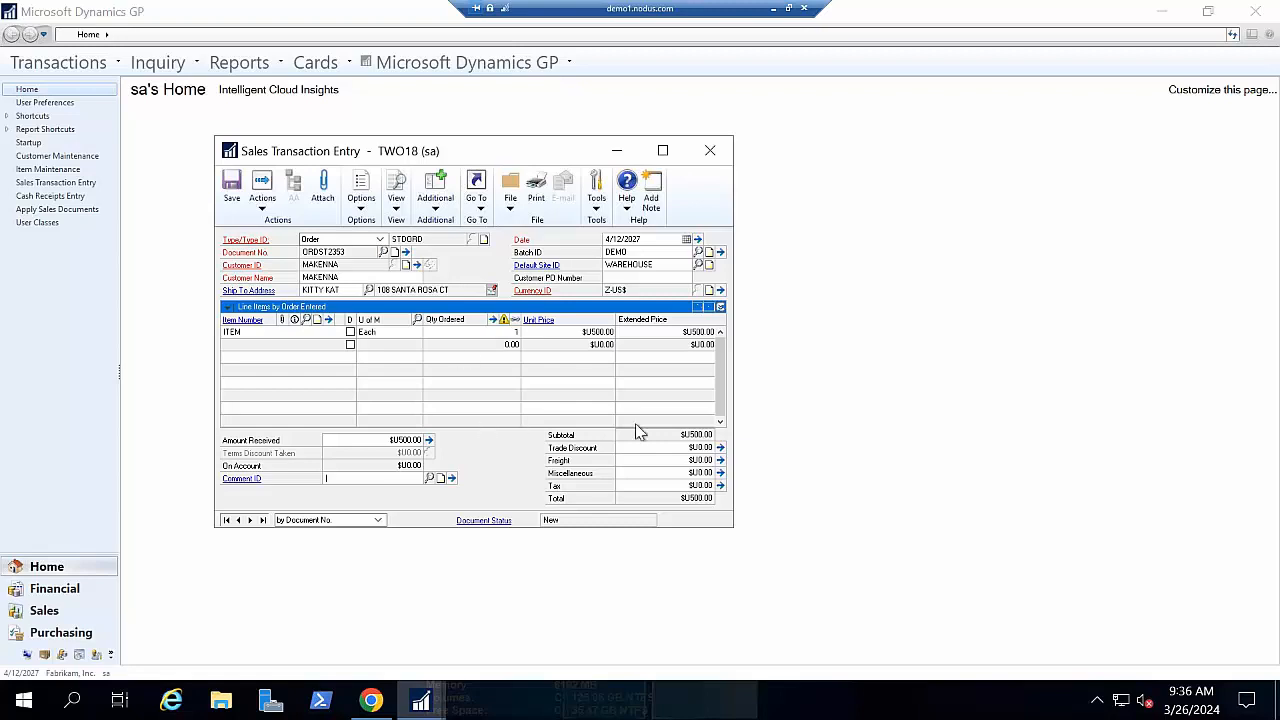
- Save the order and start a new Invoice for the same customer
{"action": "left_click", "coordinate": [232, 190]}
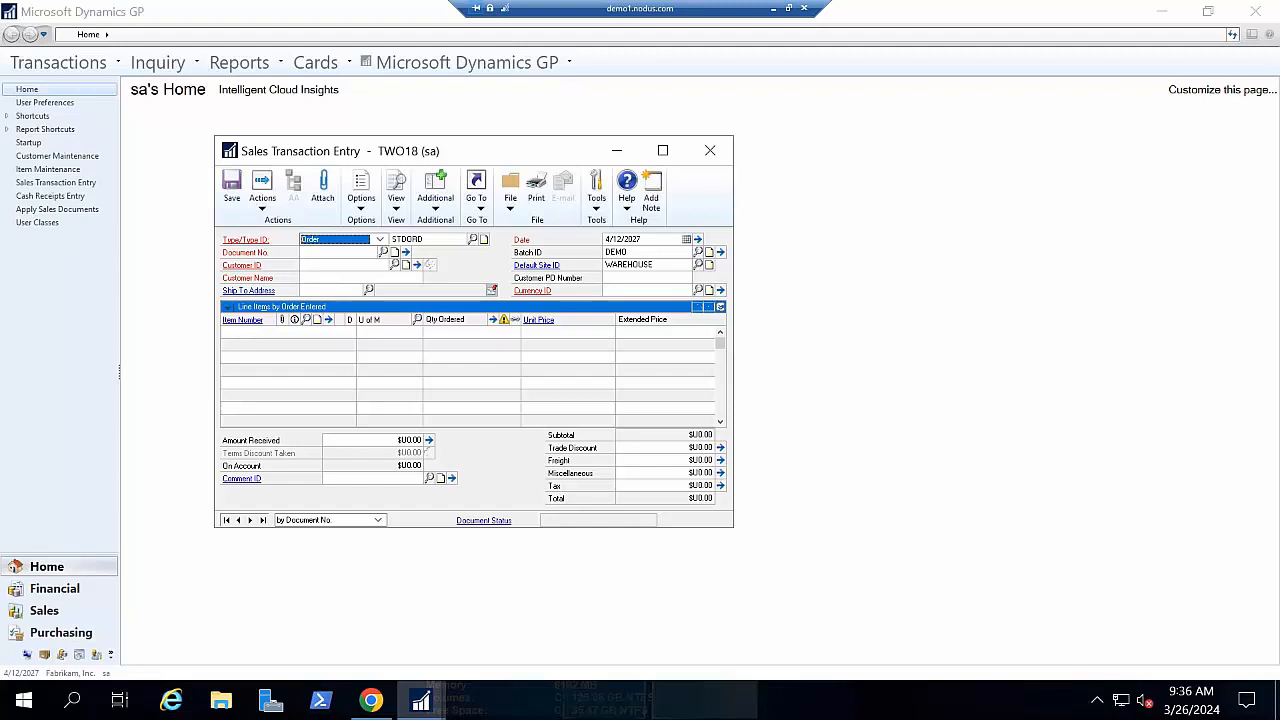
{"action": "left_click", "coordinate": [380, 240]}
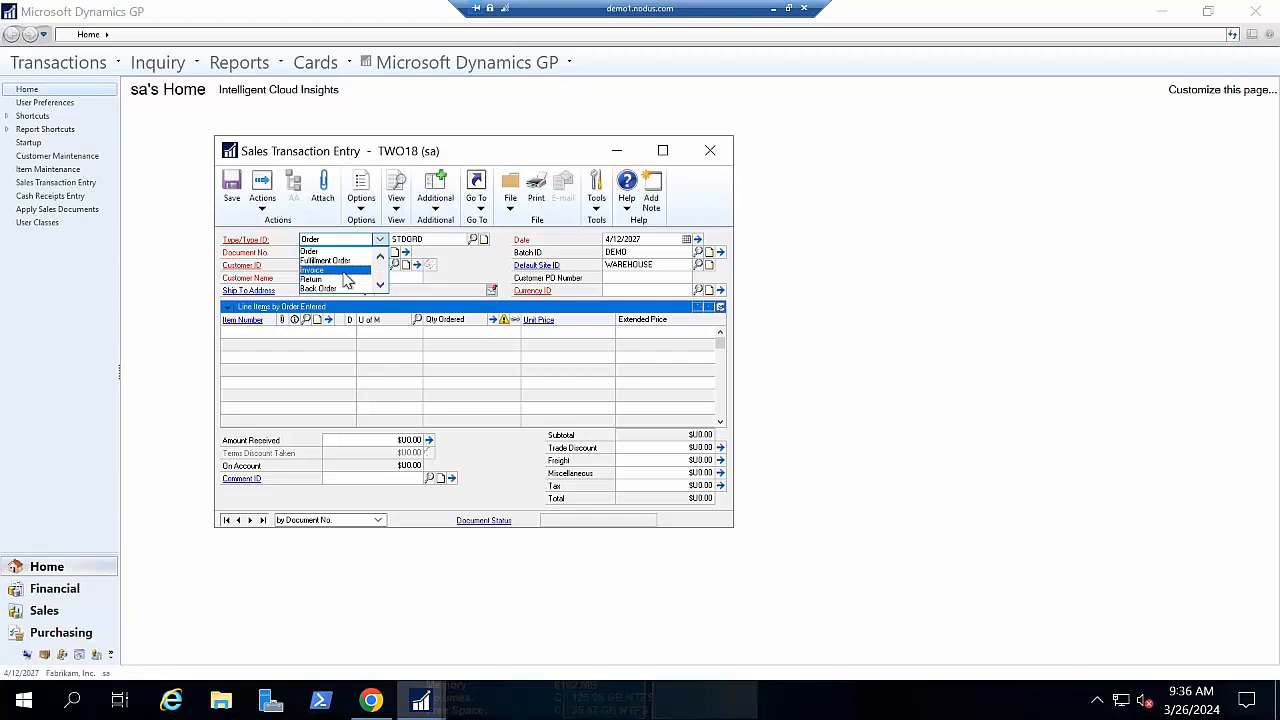
{"action": "left_click", "coordinate": [340, 270]}
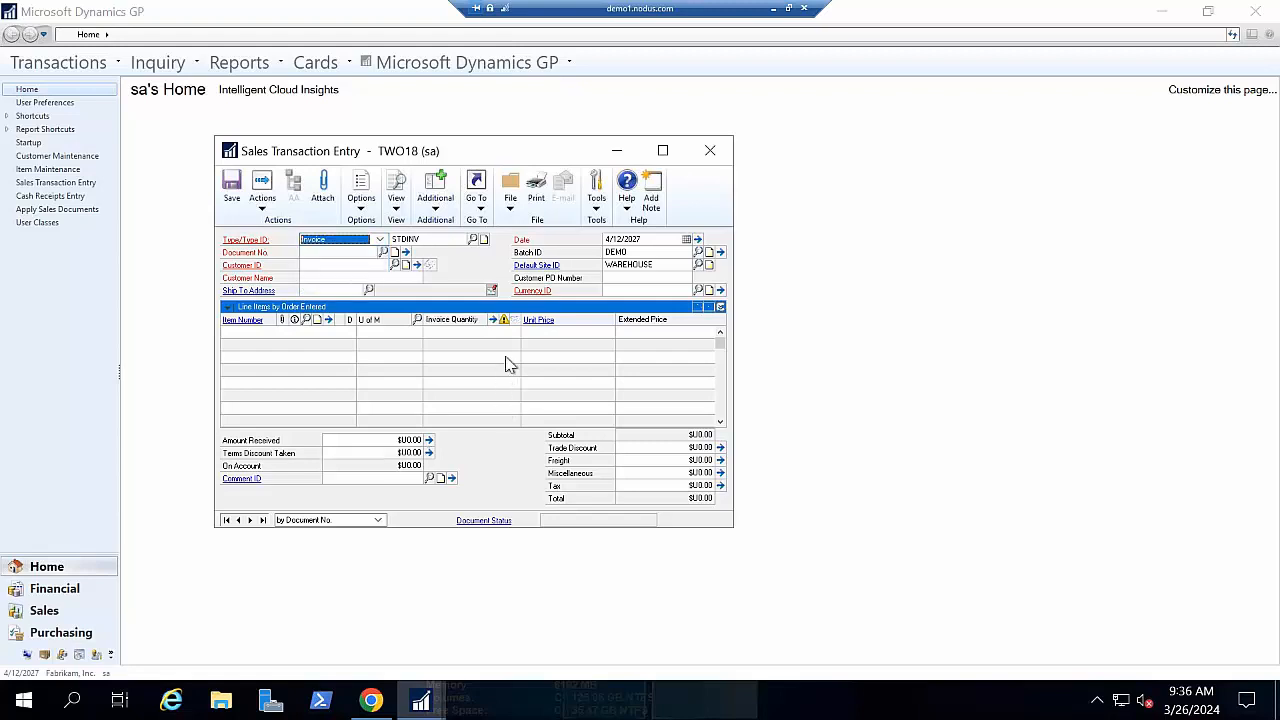
{"action": "key", "text": "Tab"}
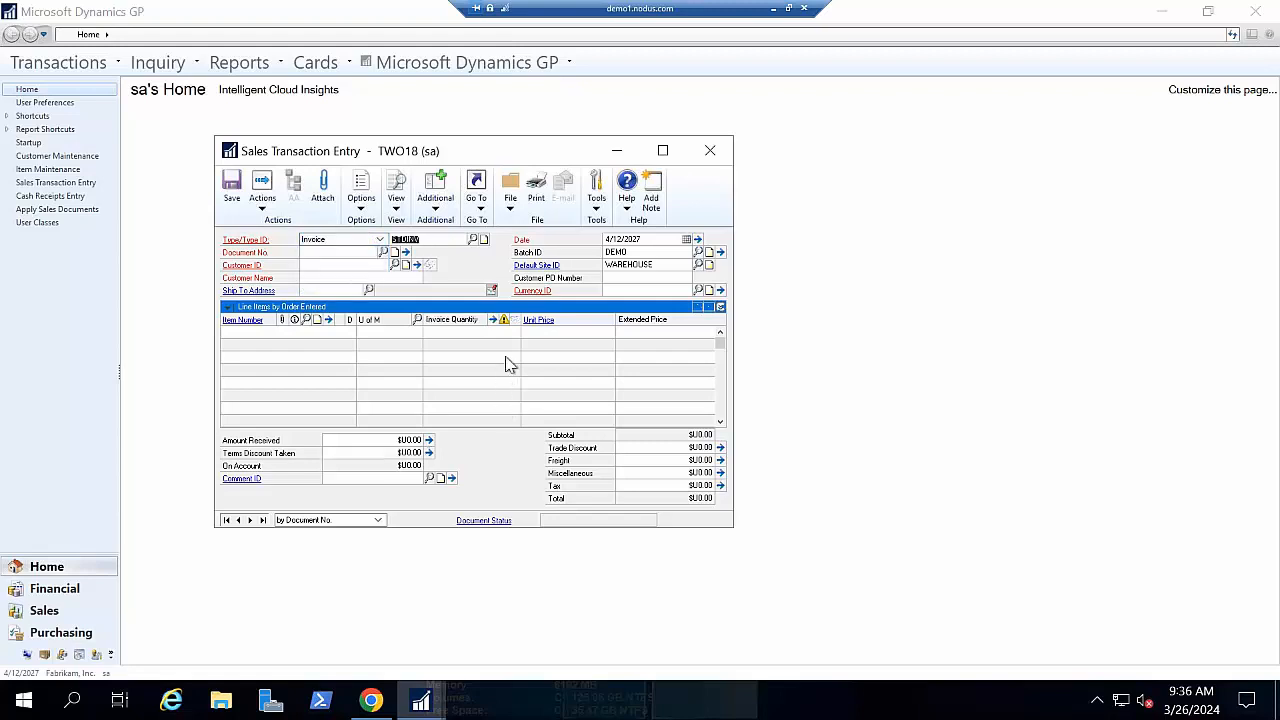
{"action": "key", "text": "Tab"}
{"action": "type", "text": "M"}
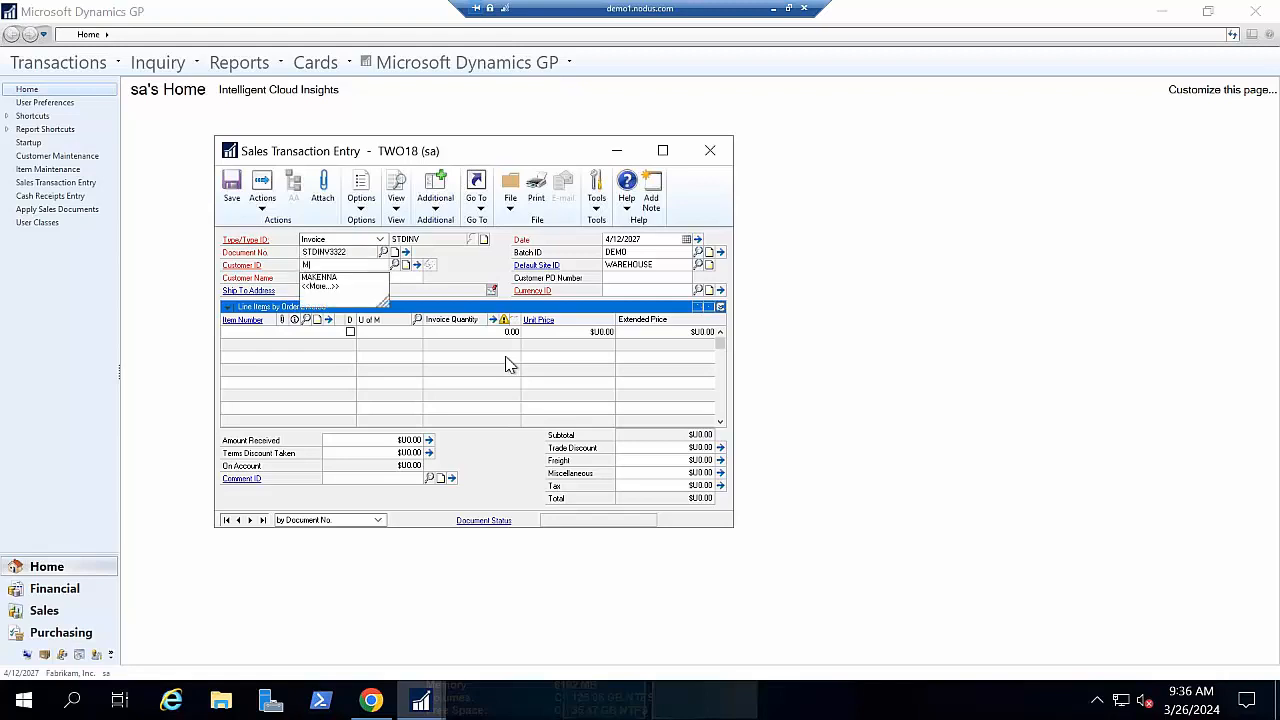
{"action": "key", "text": "Down"}
{"action": "key", "text": "Tab"}
{"action": "key", "text": "Tab"}
{"action": "key", "text": "Tab"}
{"action": "key", "text": "Tab"}
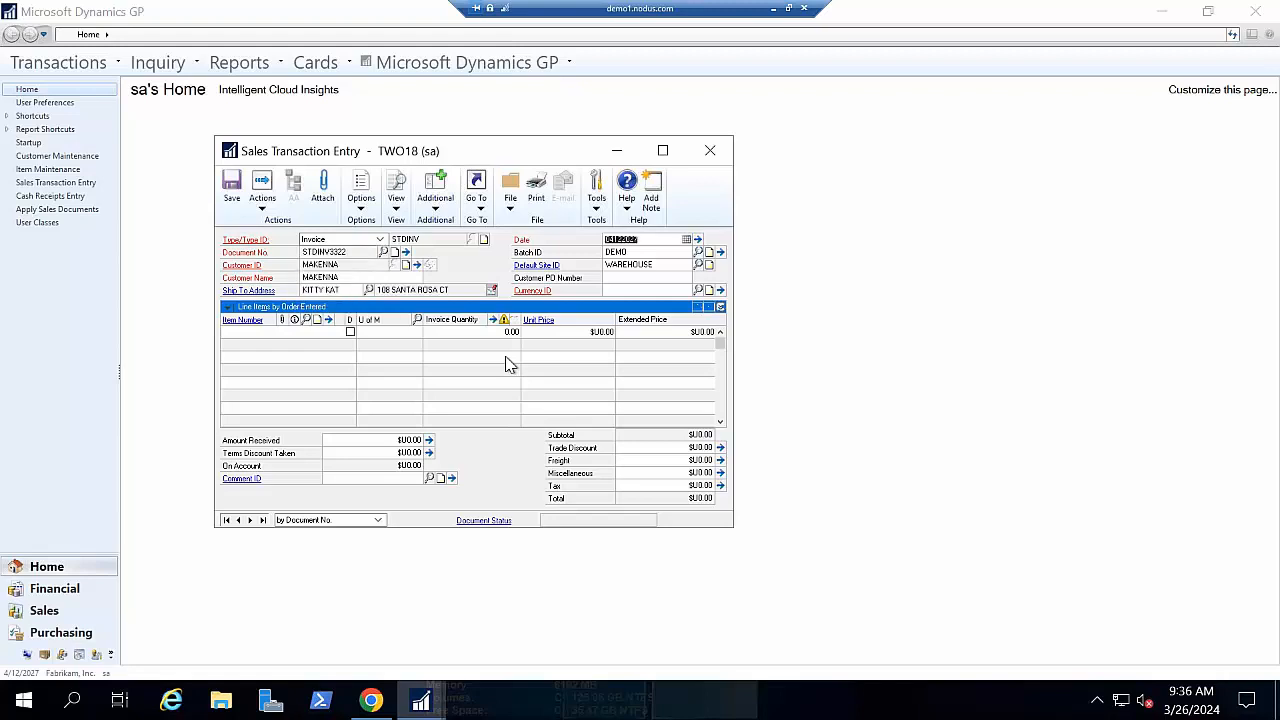
- Add one ITEM line at unit price 500 and post the invoice
{"action": "key", "text": "BackSpace"}
{"action": "key", "text": "Tab"}
{"action": "key", "text": "Tab"}
{"action": "key", "text": "Tab"}
{"action": "key", "text": "Tab"}
{"action": "type", "text": "IT"}
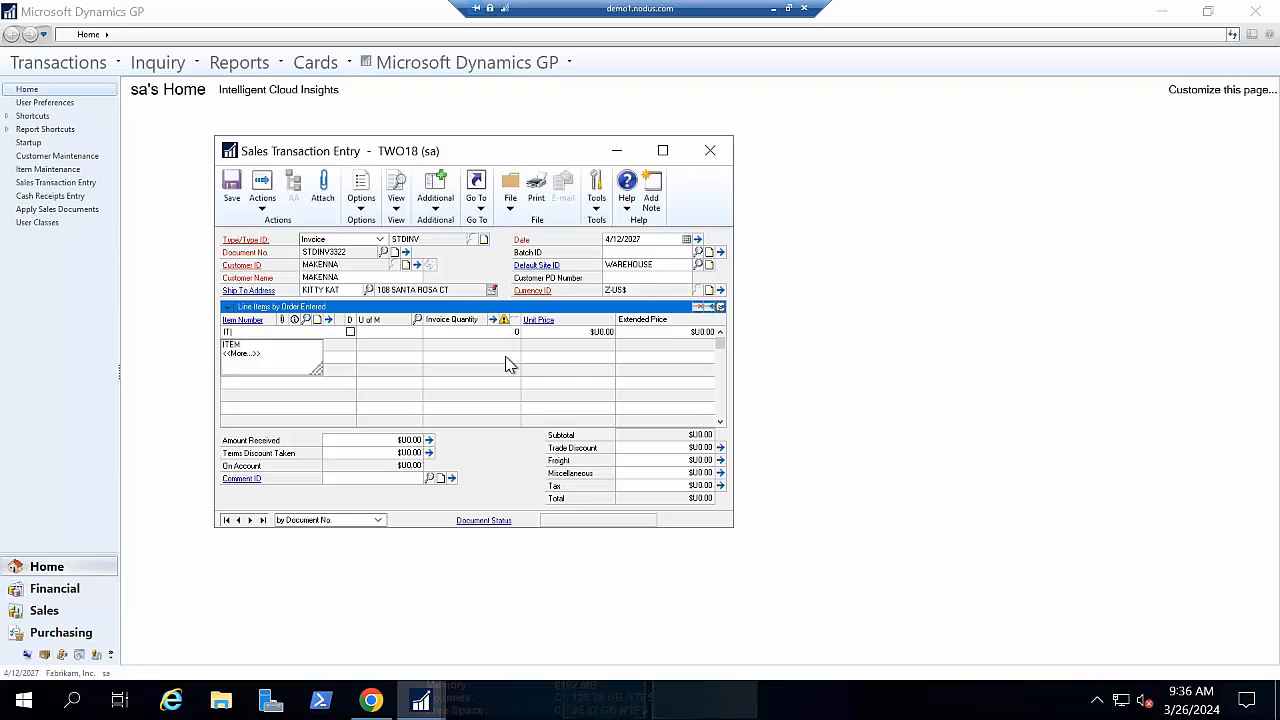
{"action": "key", "text": "Down"}
{"action": "key", "text": "Tab"}
{"action": "key", "text": "Tab"}
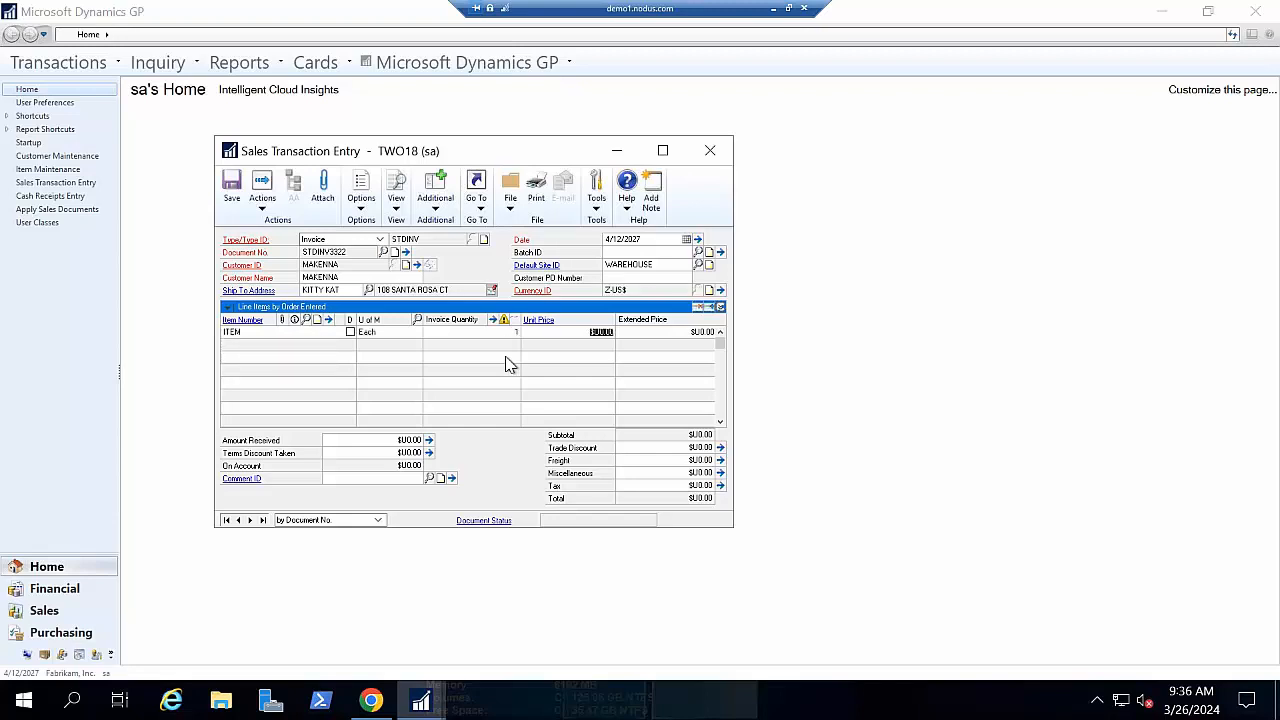
{"action": "type", "text": "500"}
{"action": "key", "text": "Tab"}
{"action": "key", "text": "Tab"}
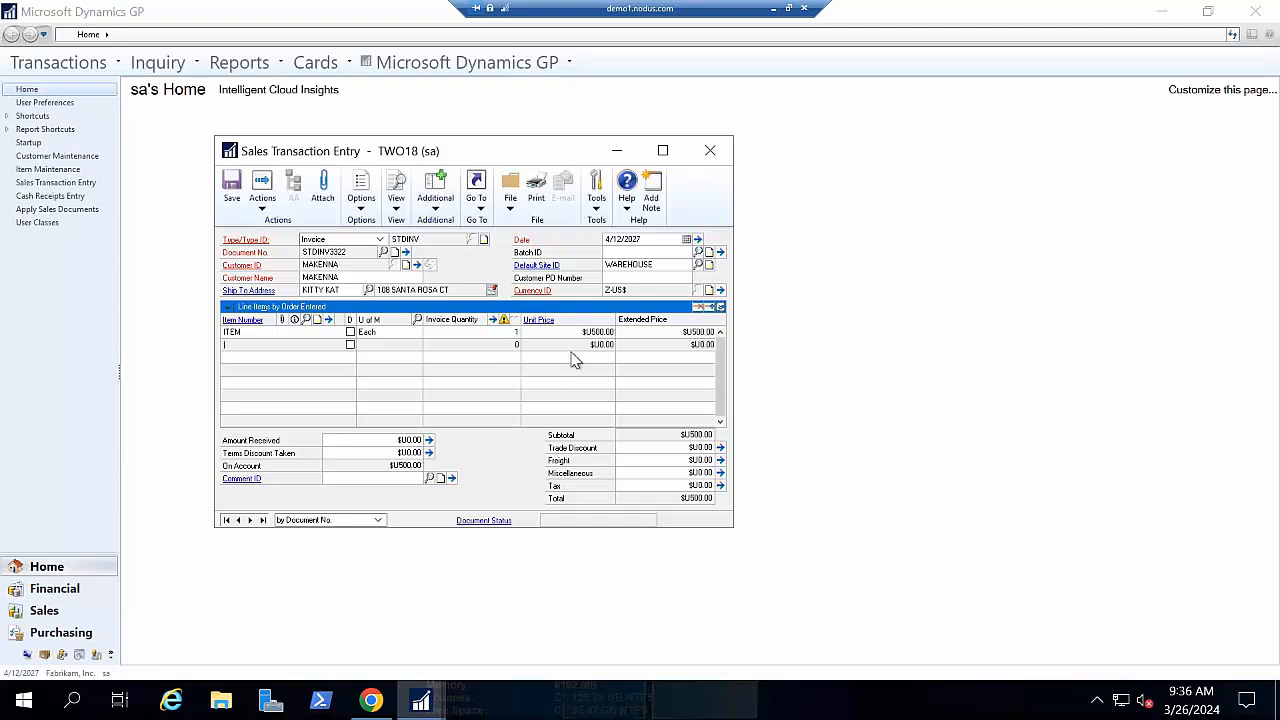
{"action": "left_click", "coordinate": [262, 195]}
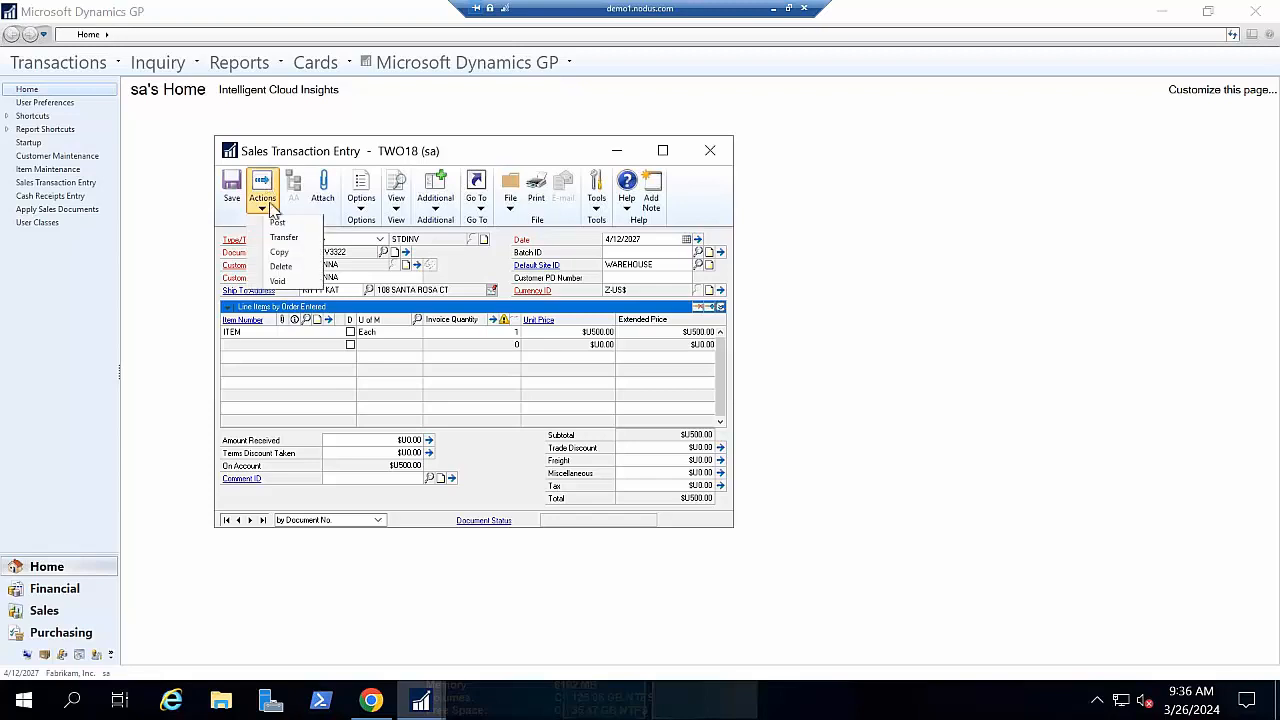
{"action": "left_click", "coordinate": [277, 222]}
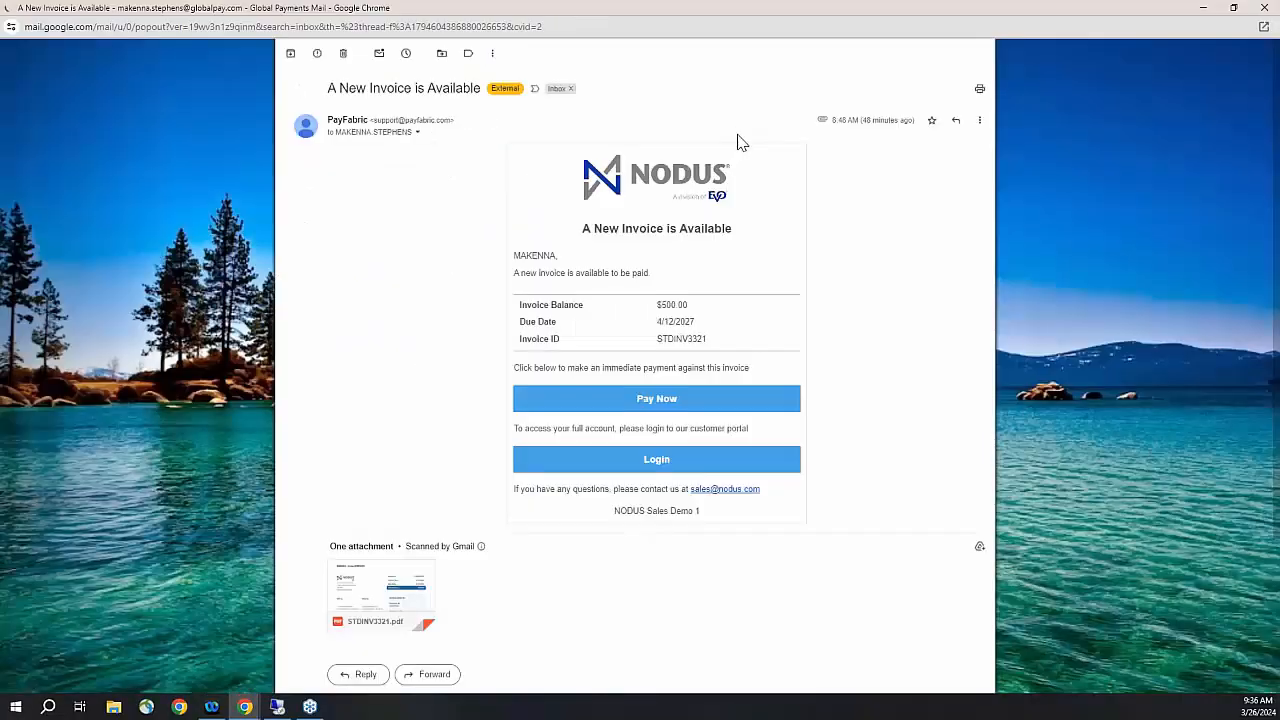
- Preview the STDINV3321.pdf attachment ($500.00 due 4/12/2027), then close the preview
{"action": "scroll", "coordinate": [760, 190], "scroll_direction": "down", "scroll_amount": 1}
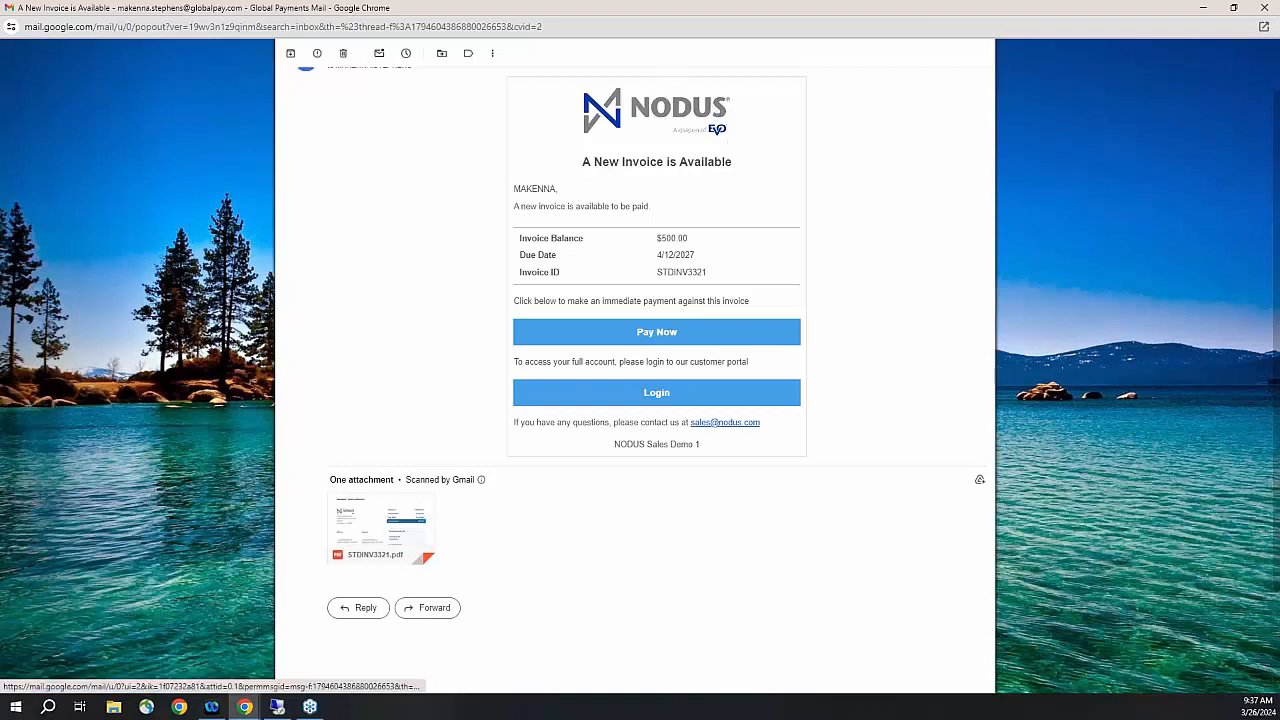
{"action": "left_click", "coordinate": [410, 515]}
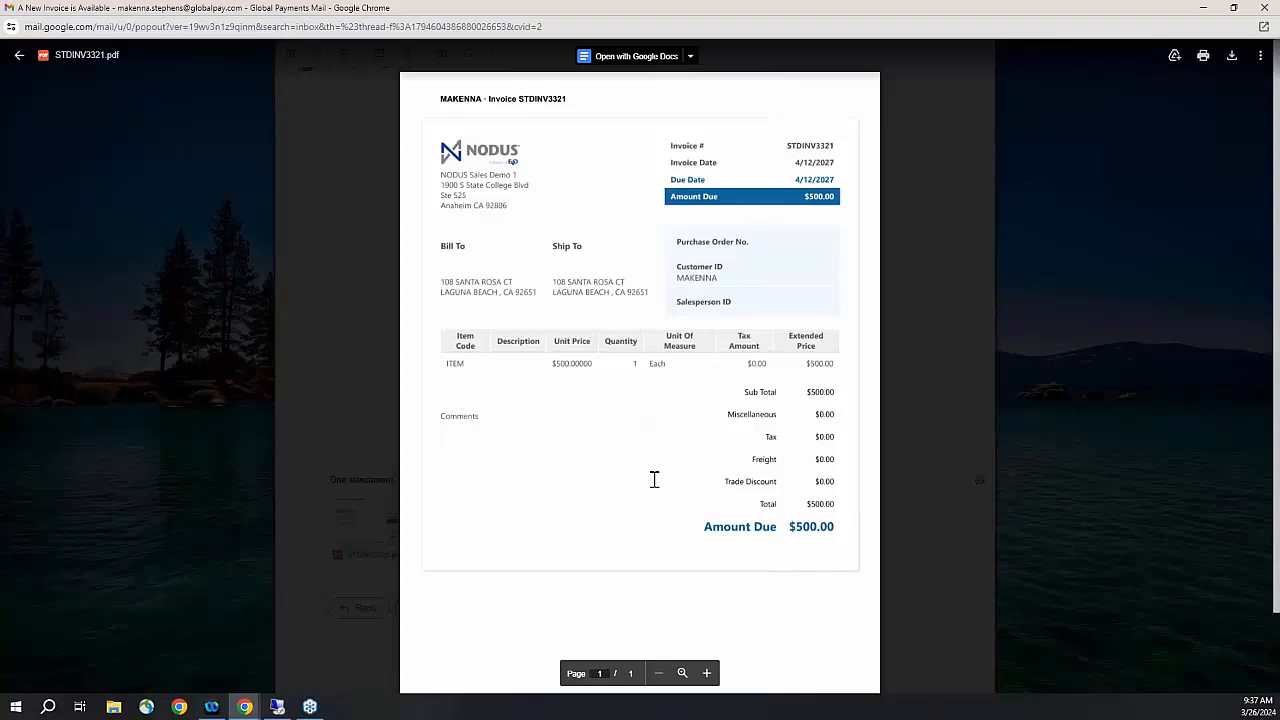
{"action": "left_click", "coordinate": [967, 416]}
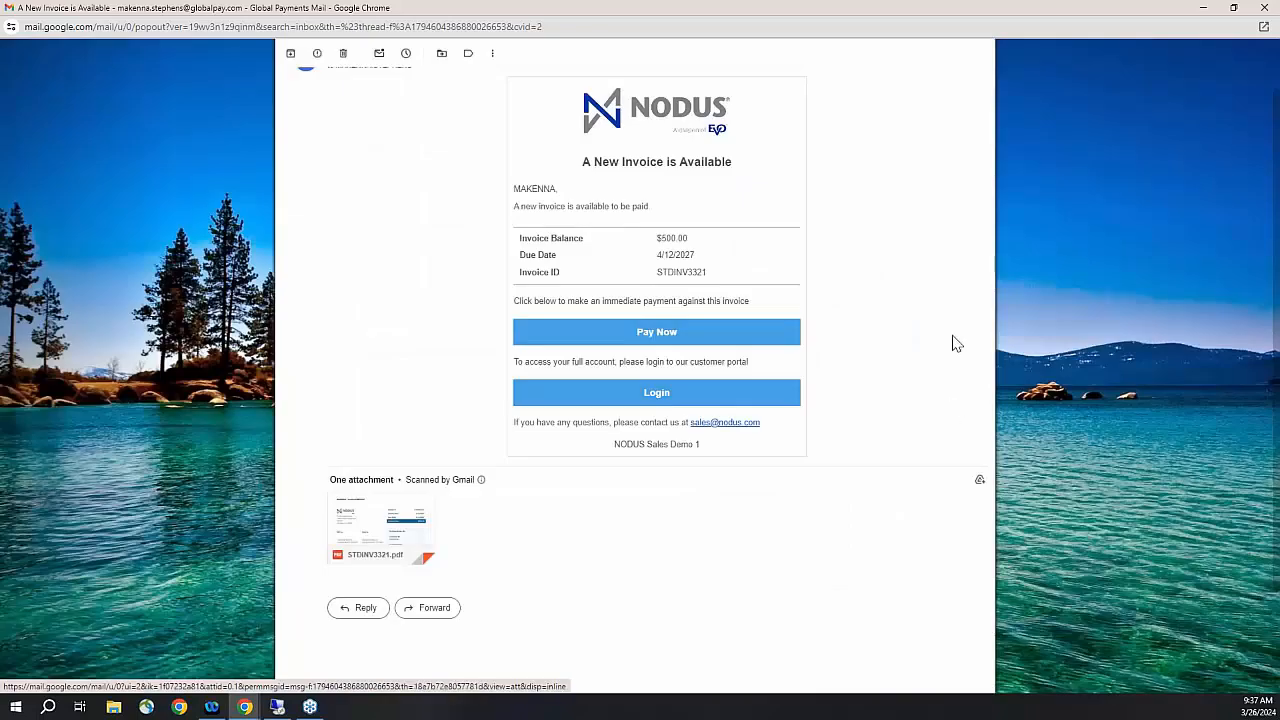
- Open the customer portal from the email and check available credits without applying any
{"action": "left_click", "coordinate": [716, 398]}
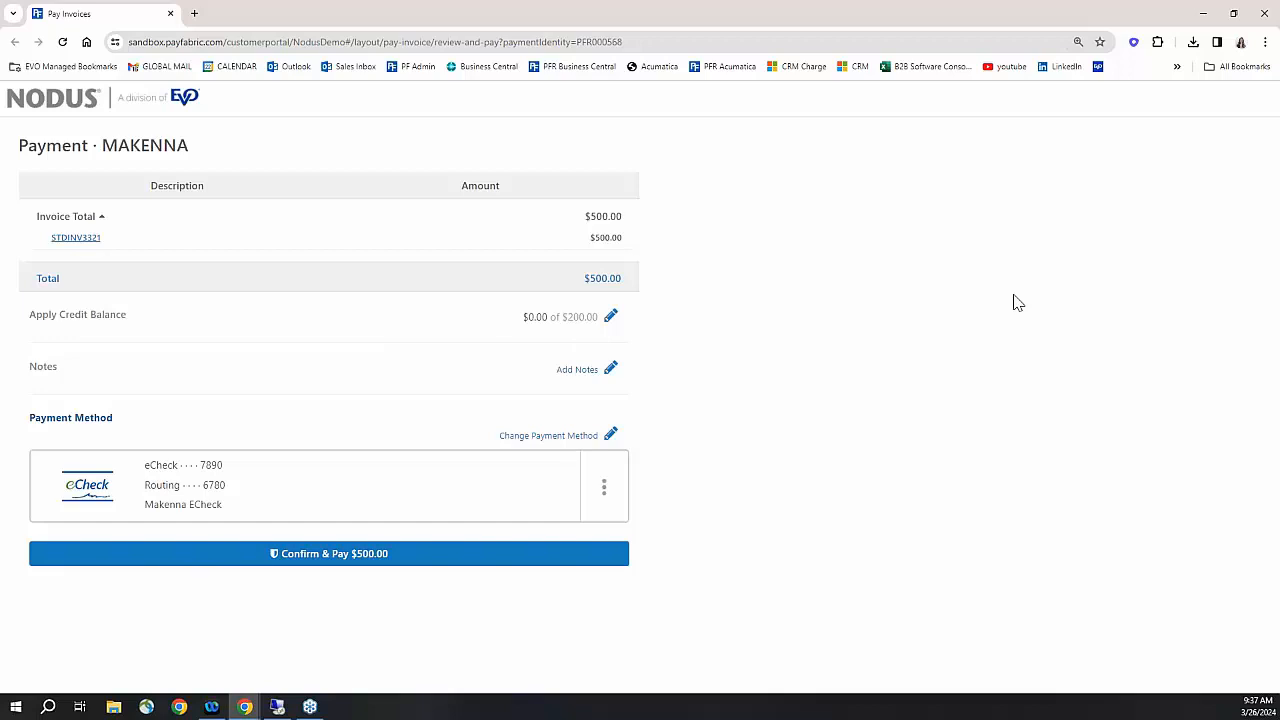
{"action": "left_click", "coordinate": [610, 316]}
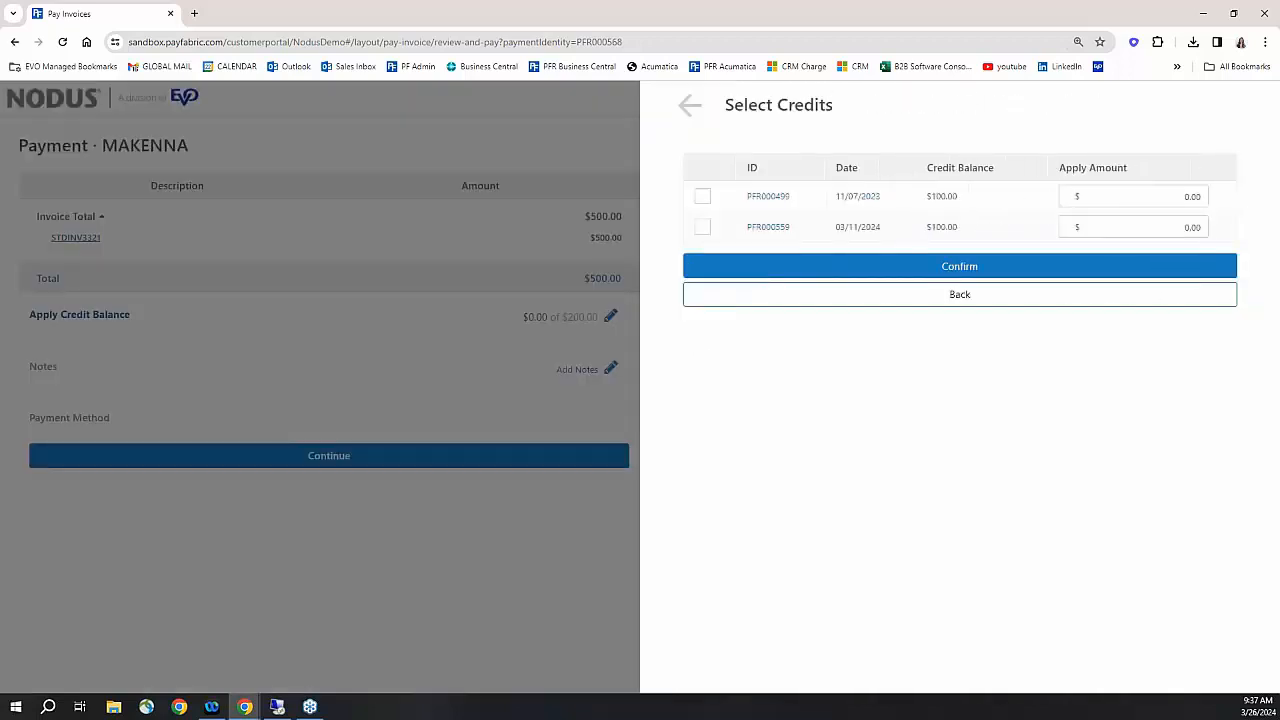
{"action": "left_click", "coordinate": [691, 110]}
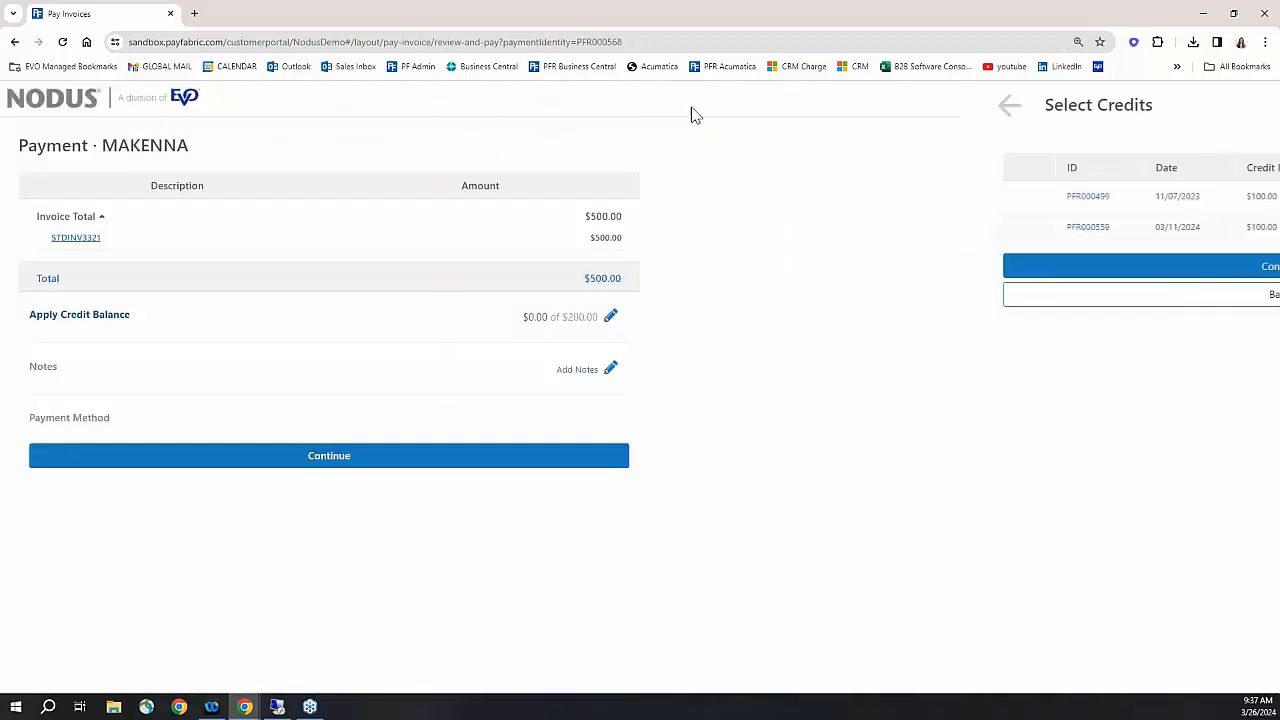
- Add the note 'test :)' to the $500.00 payment and list the saved payment methods
{"action": "left_click", "coordinate": [585, 369]}
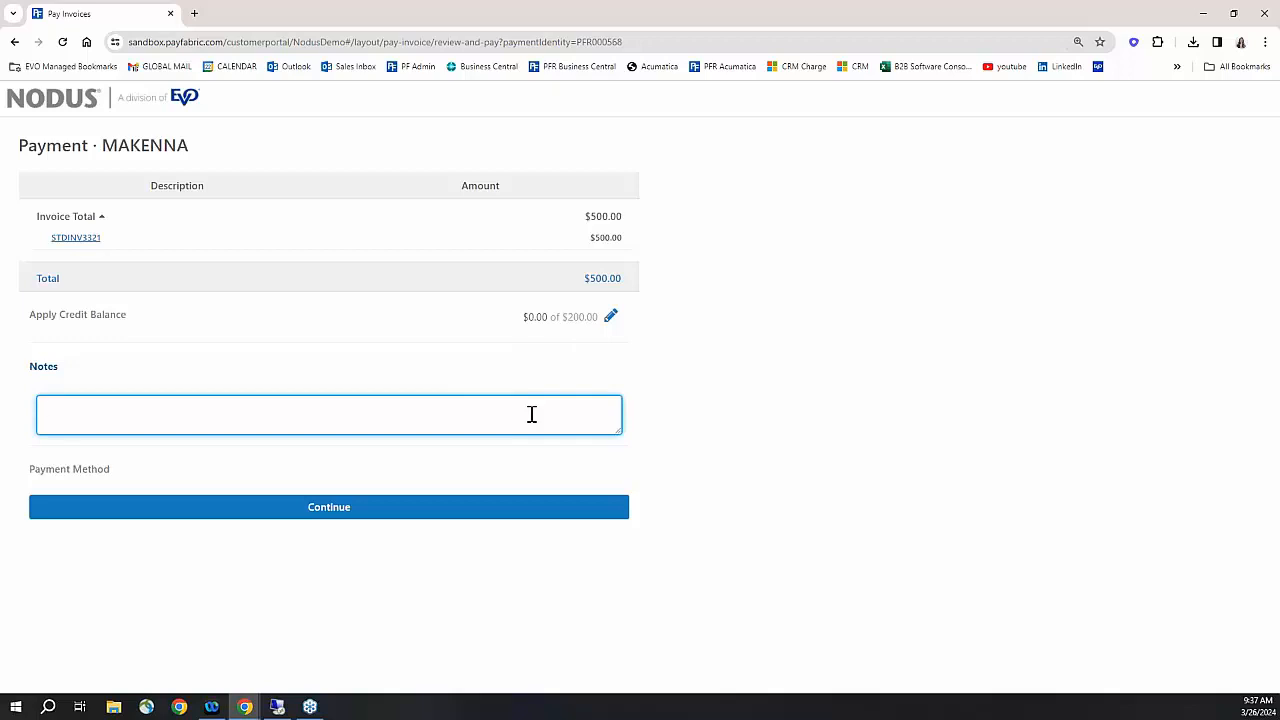
{"action": "type", "text": "test :)"}
{"action": "key", "text": "Tab"}
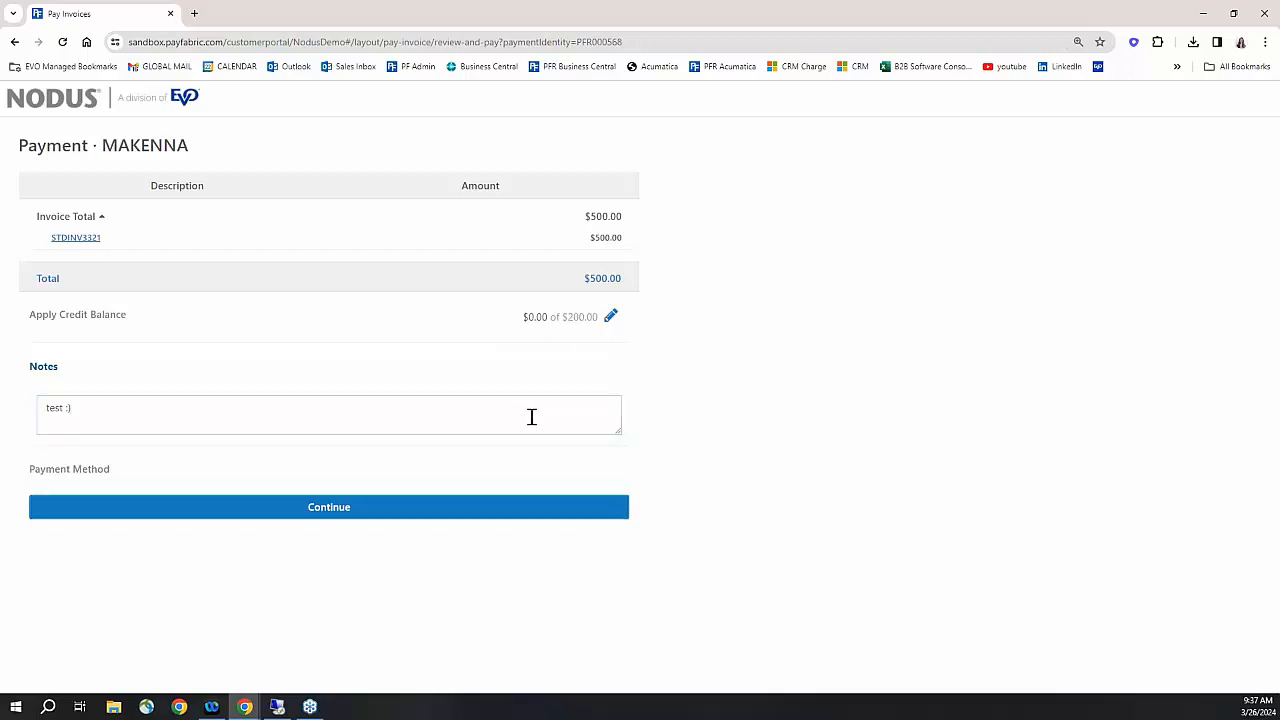
{"action": "left_click", "coordinate": [346, 512]}
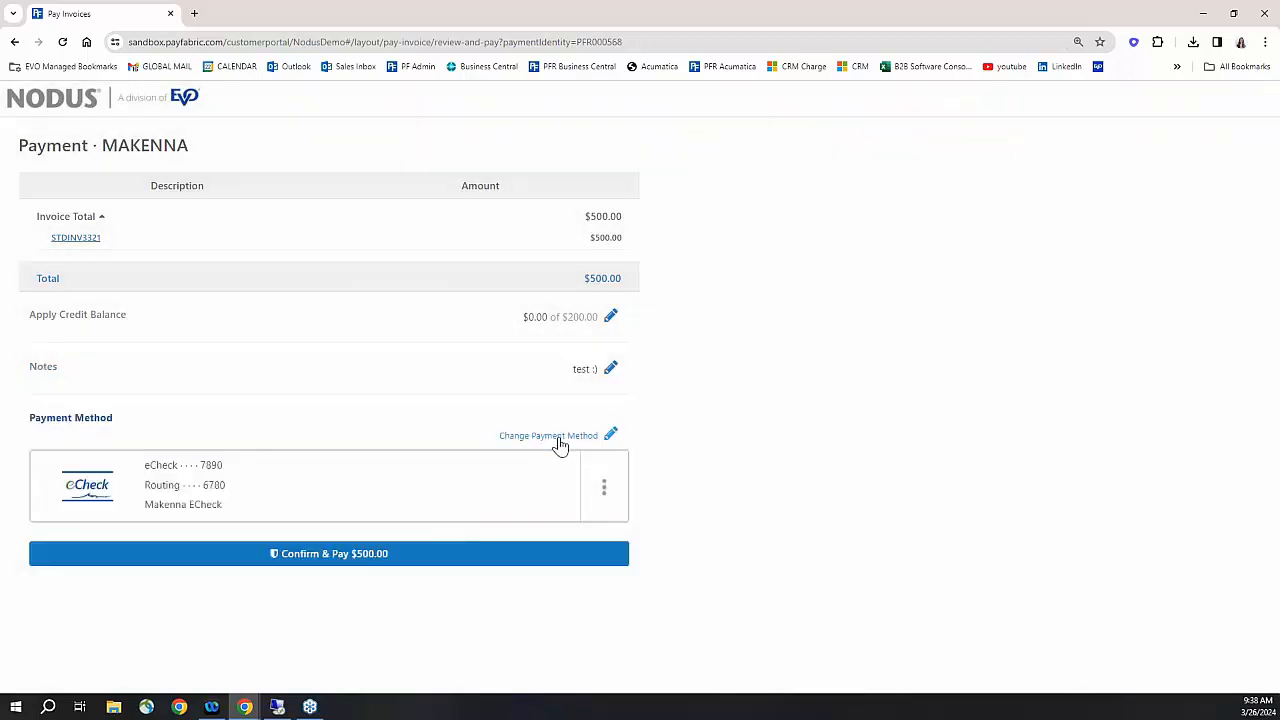
{"action": "left_click", "coordinate": [557, 438]}
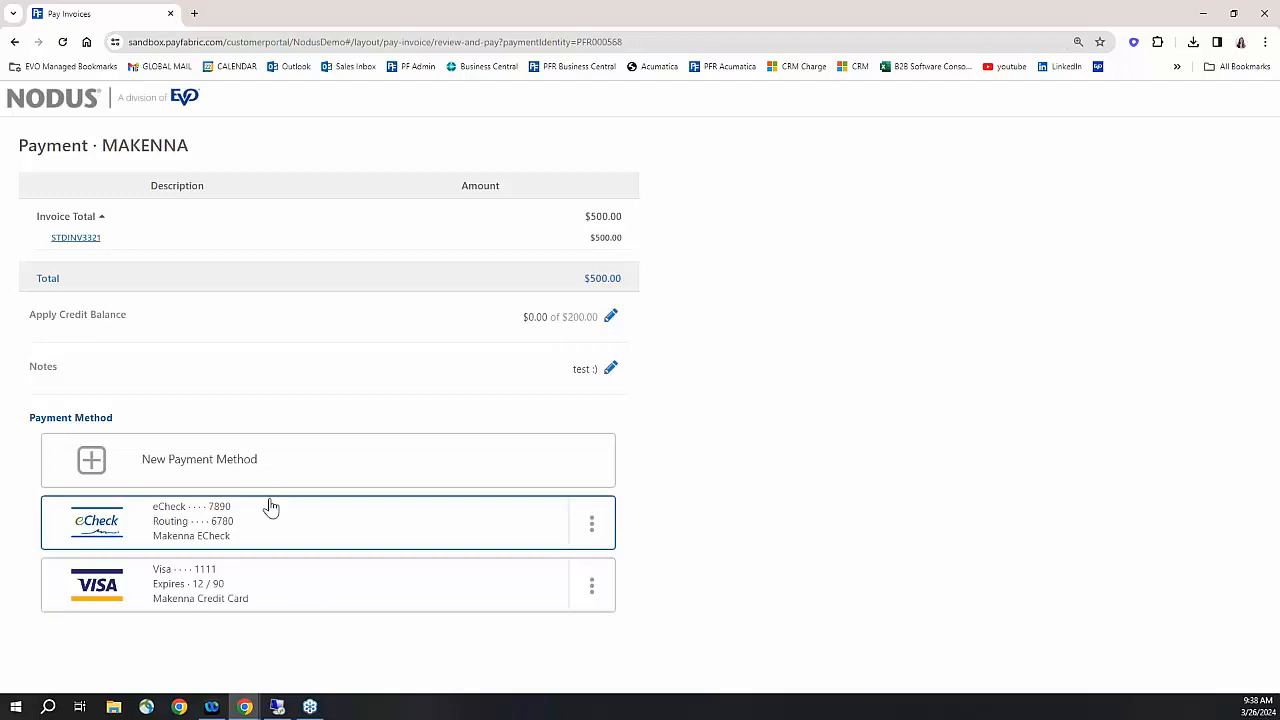
- Choose the Visa card and highlight the Surcharge (1.00%) line and surcharge notice
{"action": "left_click", "coordinate": [270, 580]}
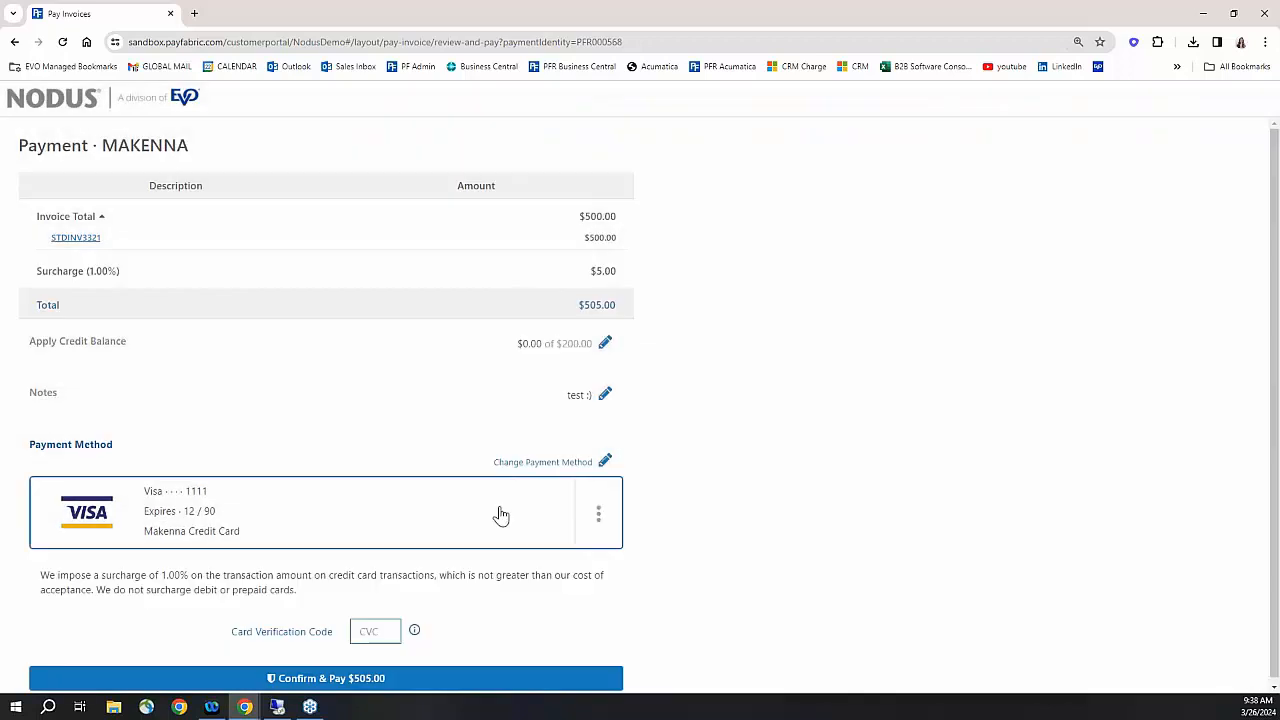
{"action": "scroll", "coordinate": [510, 525], "scroll_direction": "down", "scroll_amount": 1}
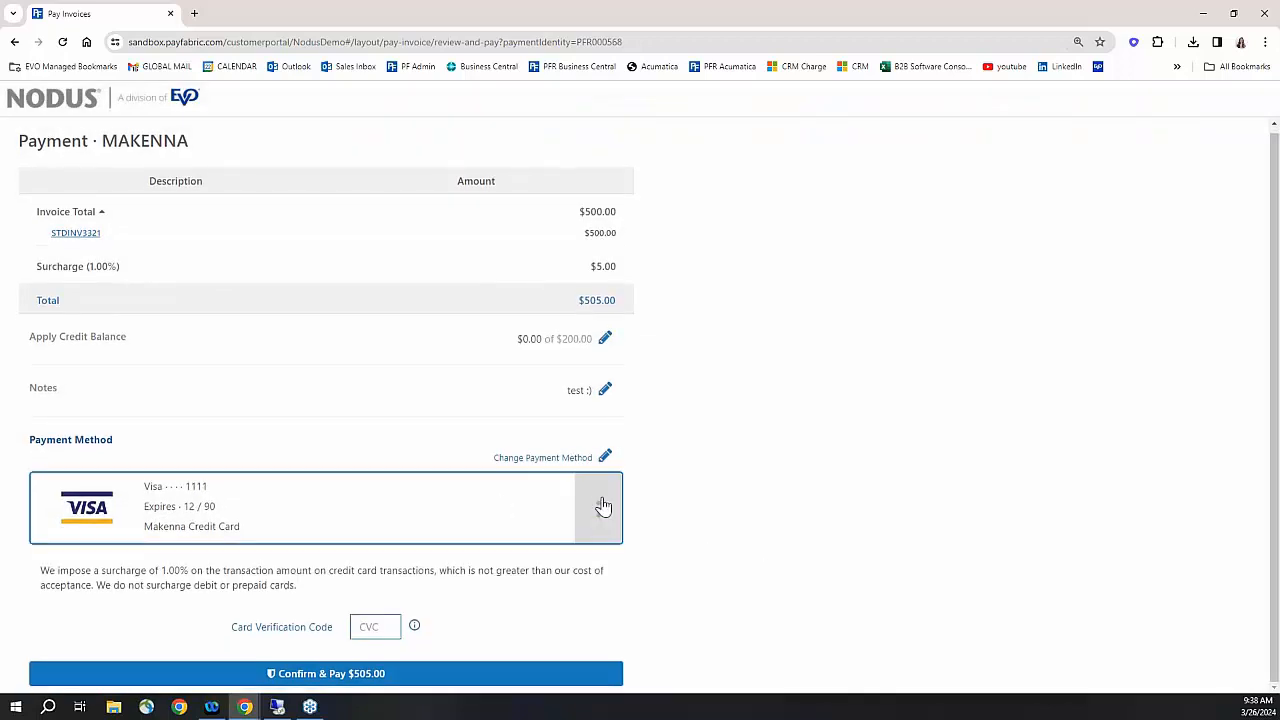
{"action": "left_click_drag", "start_coordinate": [39, 265], "coordinate": [134, 272]}
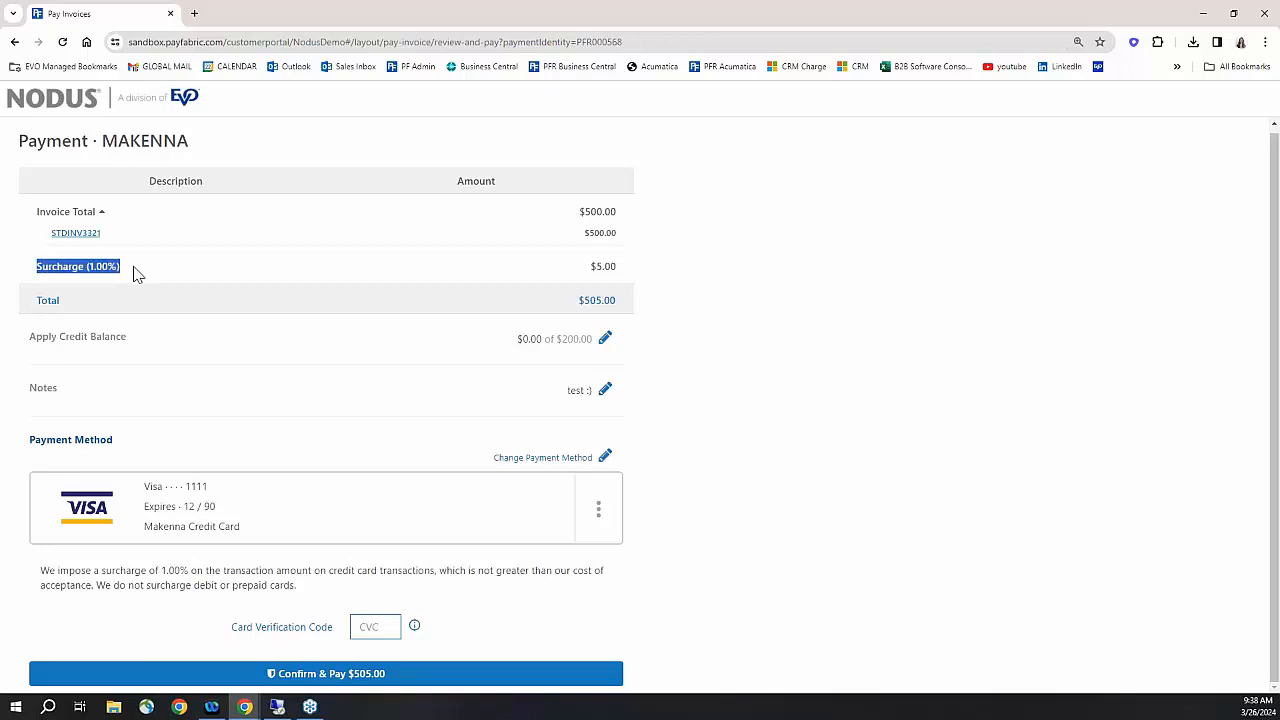
{"action": "double_click", "coordinate": [42, 570]}
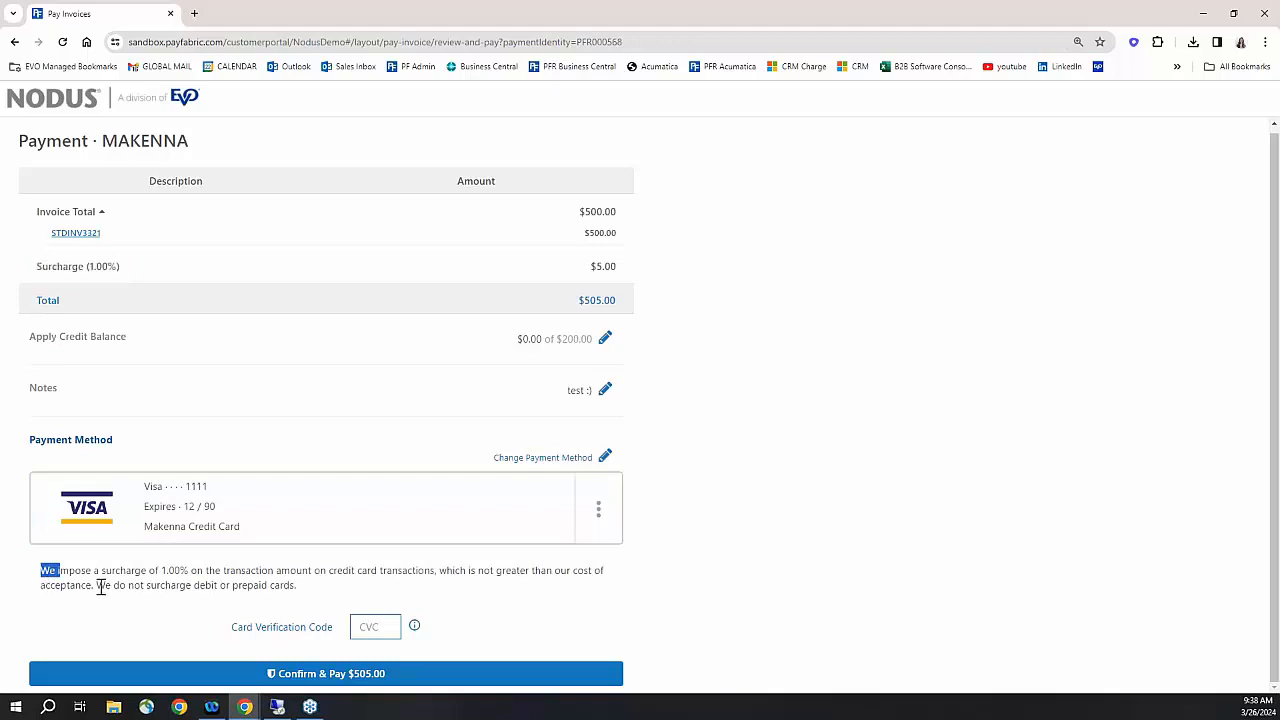
{"action": "left_click_drag", "start_coordinate": [100, 587], "coordinate": [320, 598]}
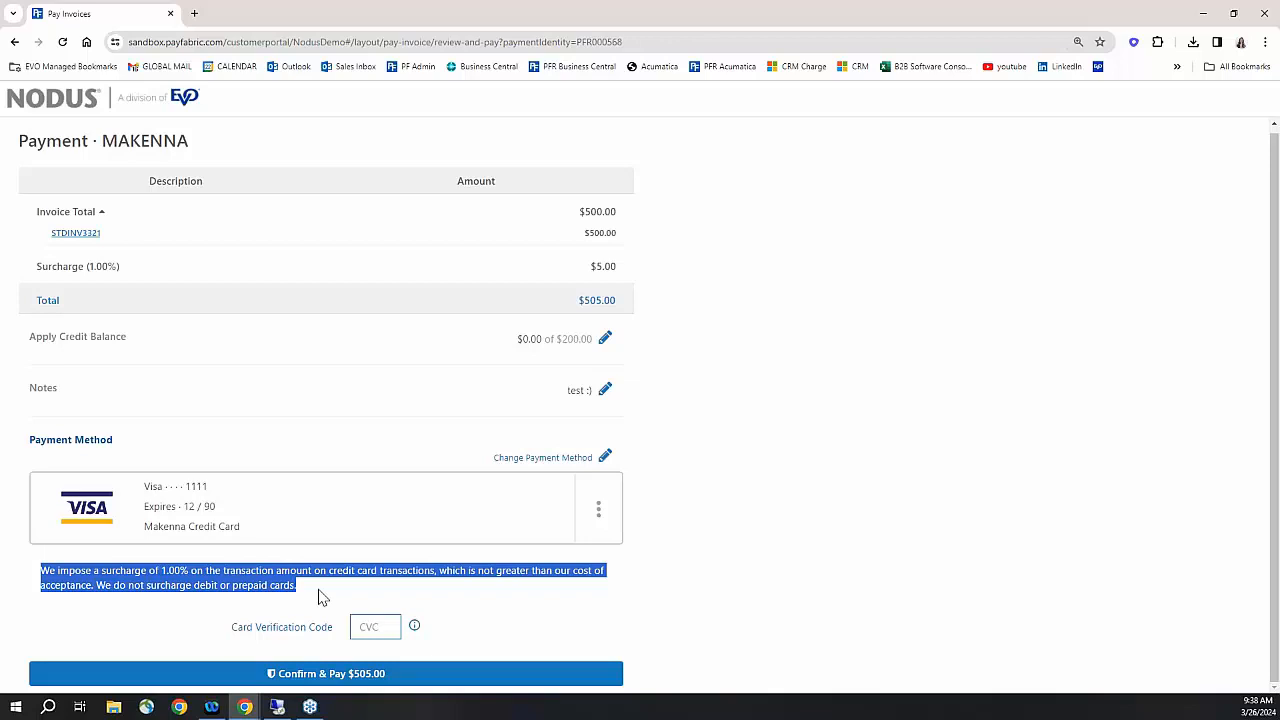
- Compare paying by eCheck, switch back to Visa, and submit the $505.00 payment
{"action": "left_click", "coordinate": [320, 598]}
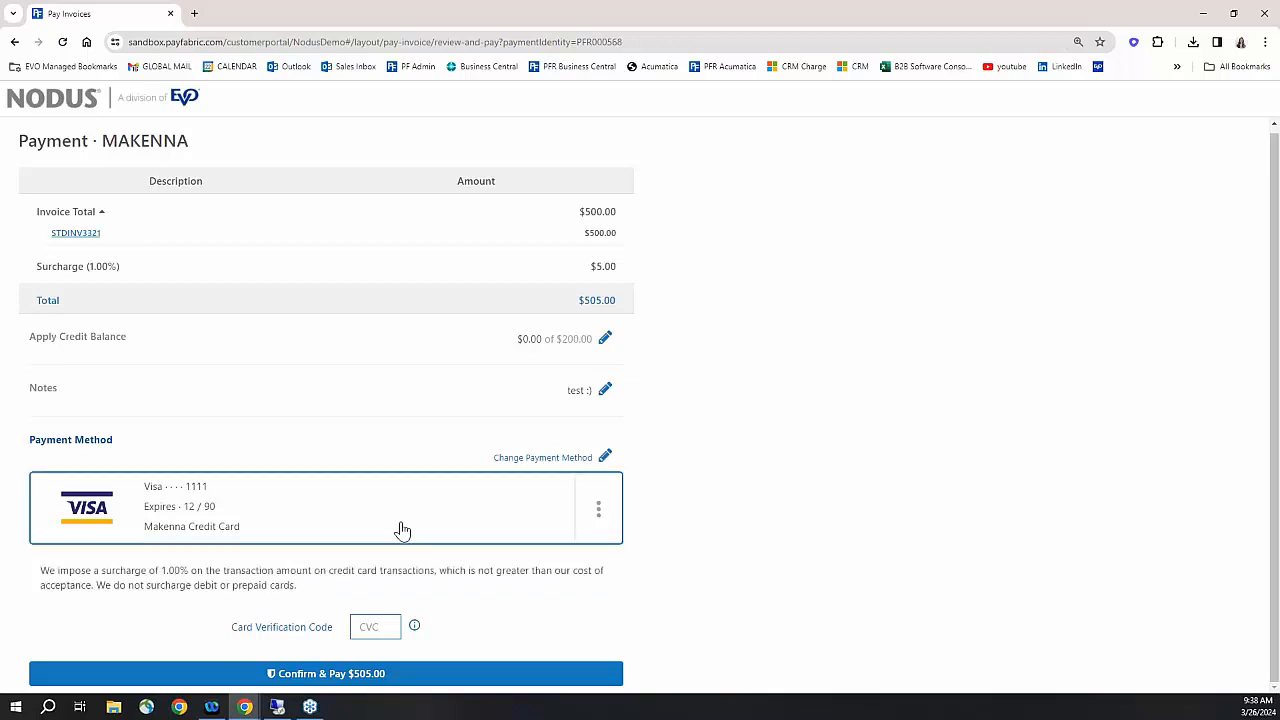
{"action": "left_click", "coordinate": [530, 458]}
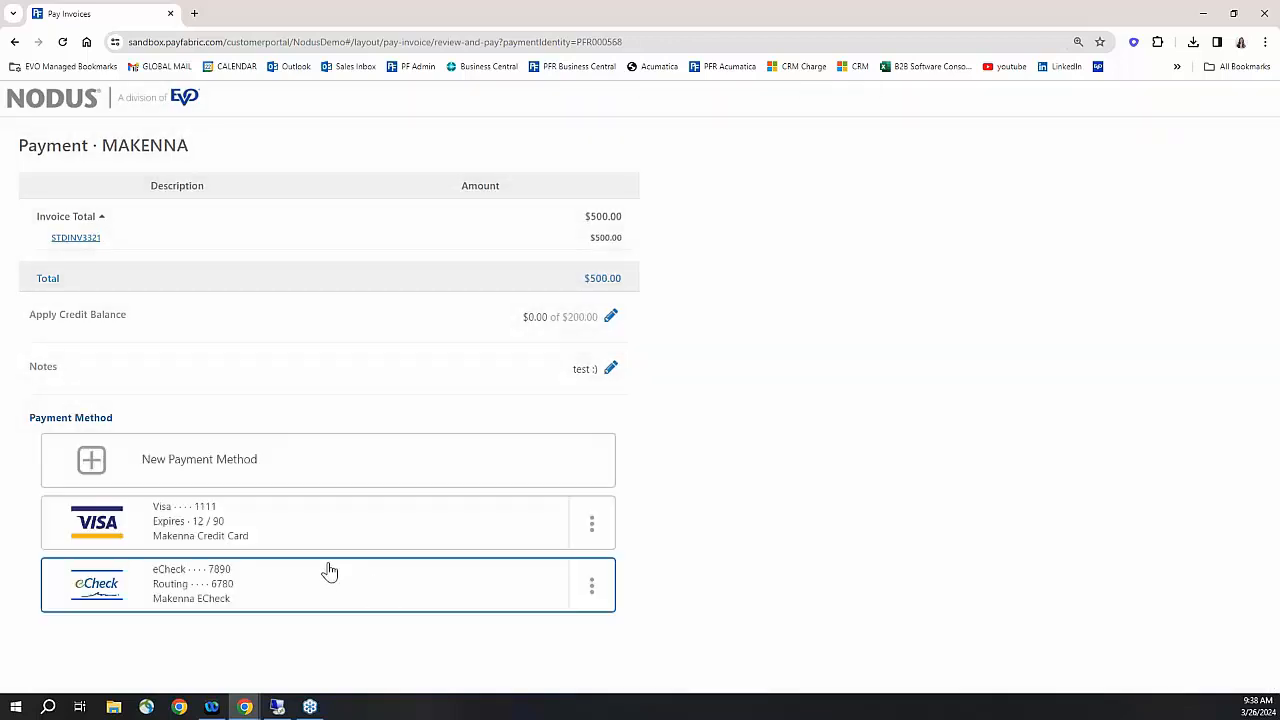
{"action": "left_click", "coordinate": [285, 584]}
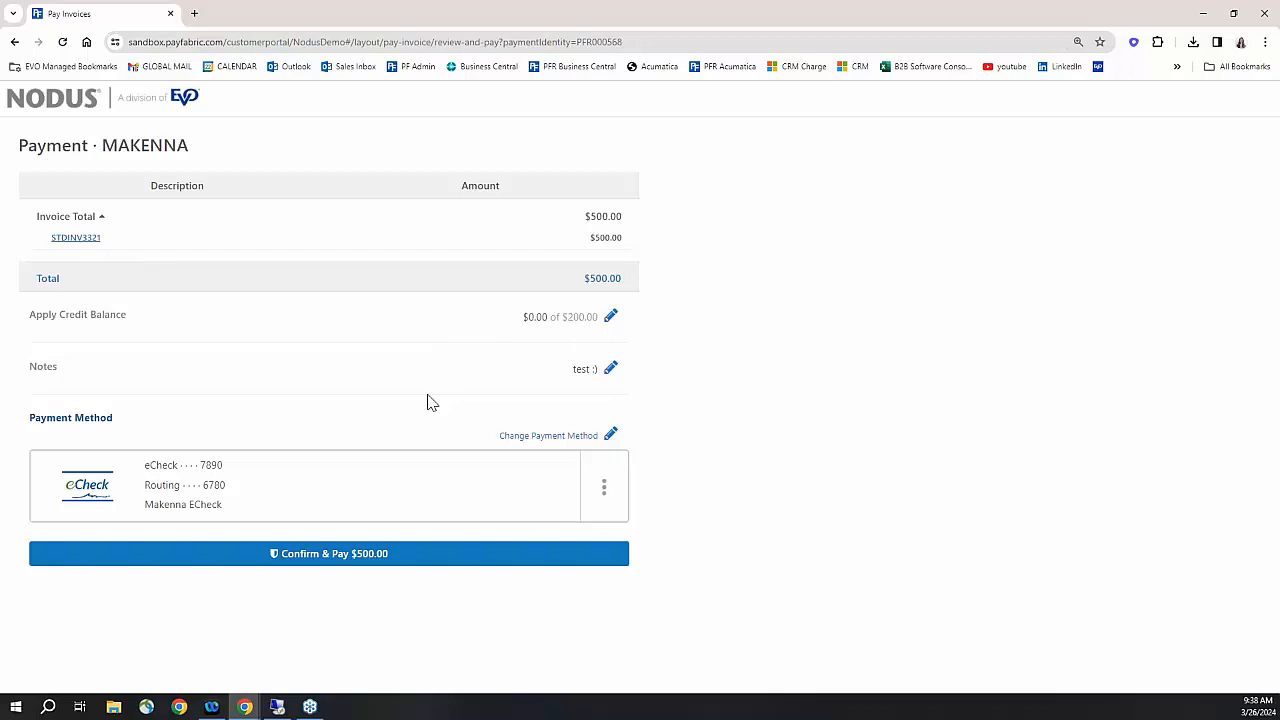
{"action": "left_click", "coordinate": [548, 435]}
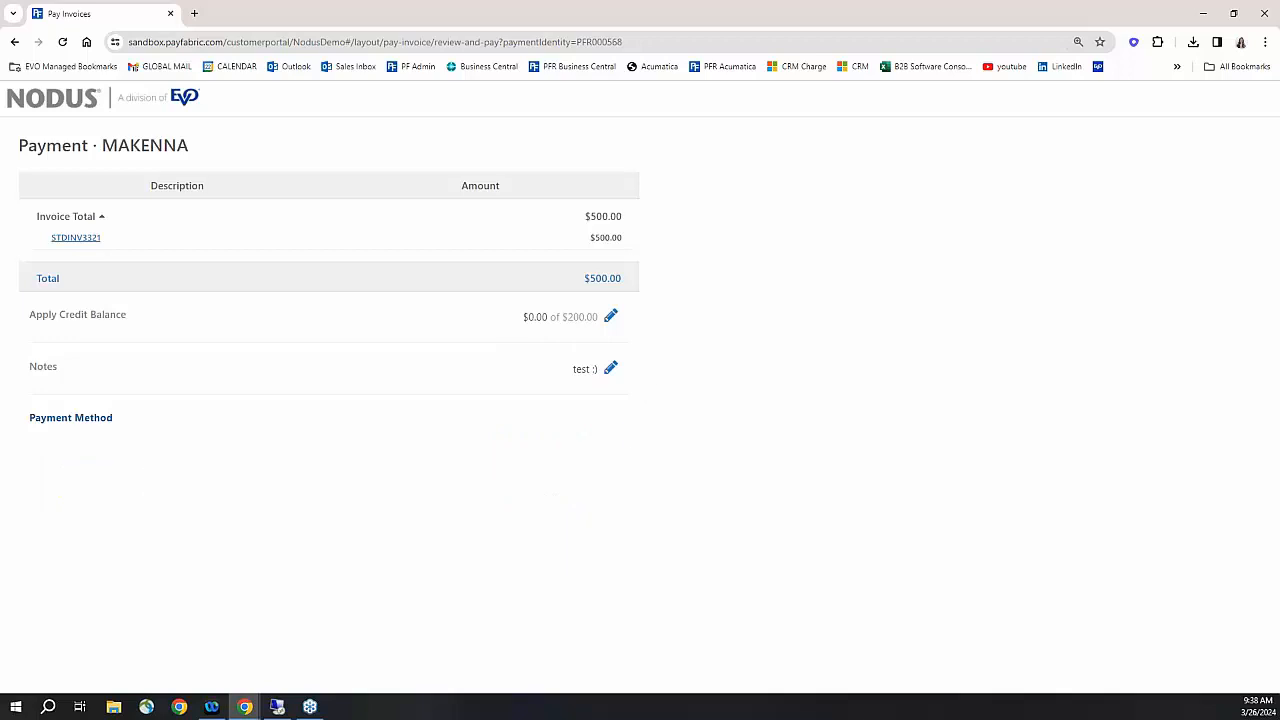
{"action": "left_click", "coordinate": [387, 617]}
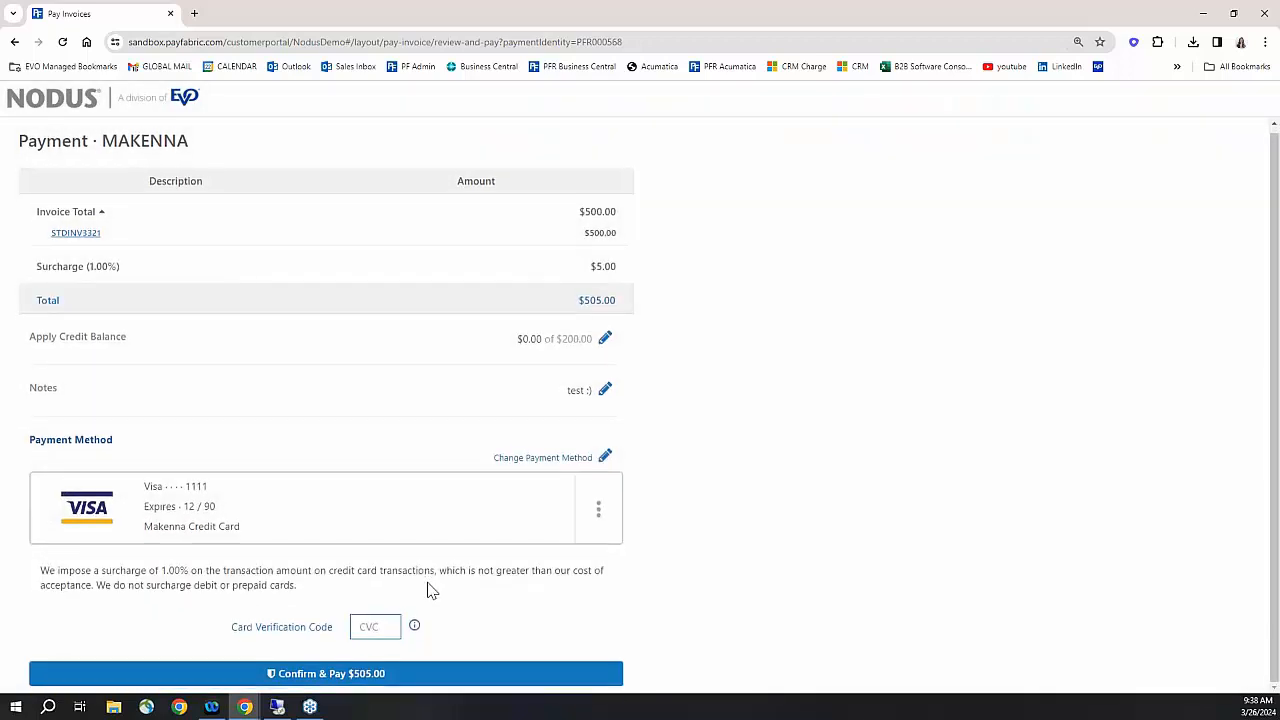
{"action": "left_click", "coordinate": [357, 678]}
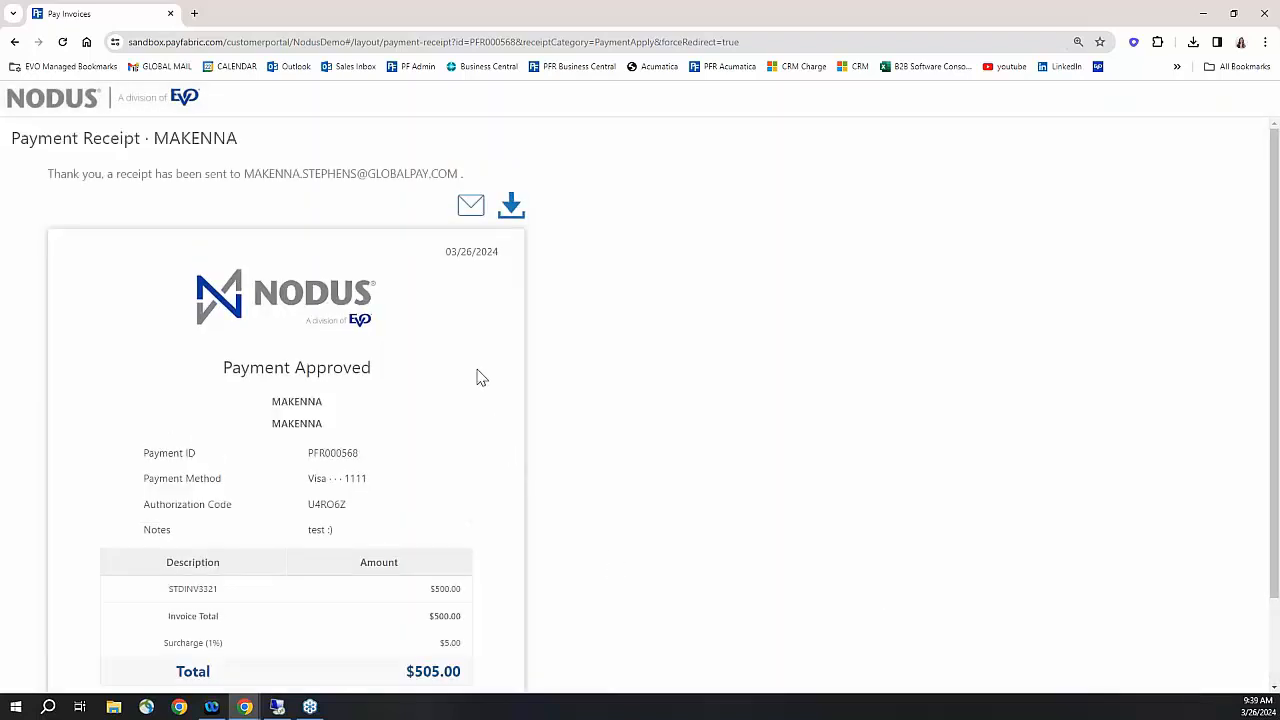
- Scroll through the approved receipt and highlight payment ID PFR000568
{"action": "scroll", "coordinate": [470, 377], "scroll_direction": "down", "scroll_amount": 1}
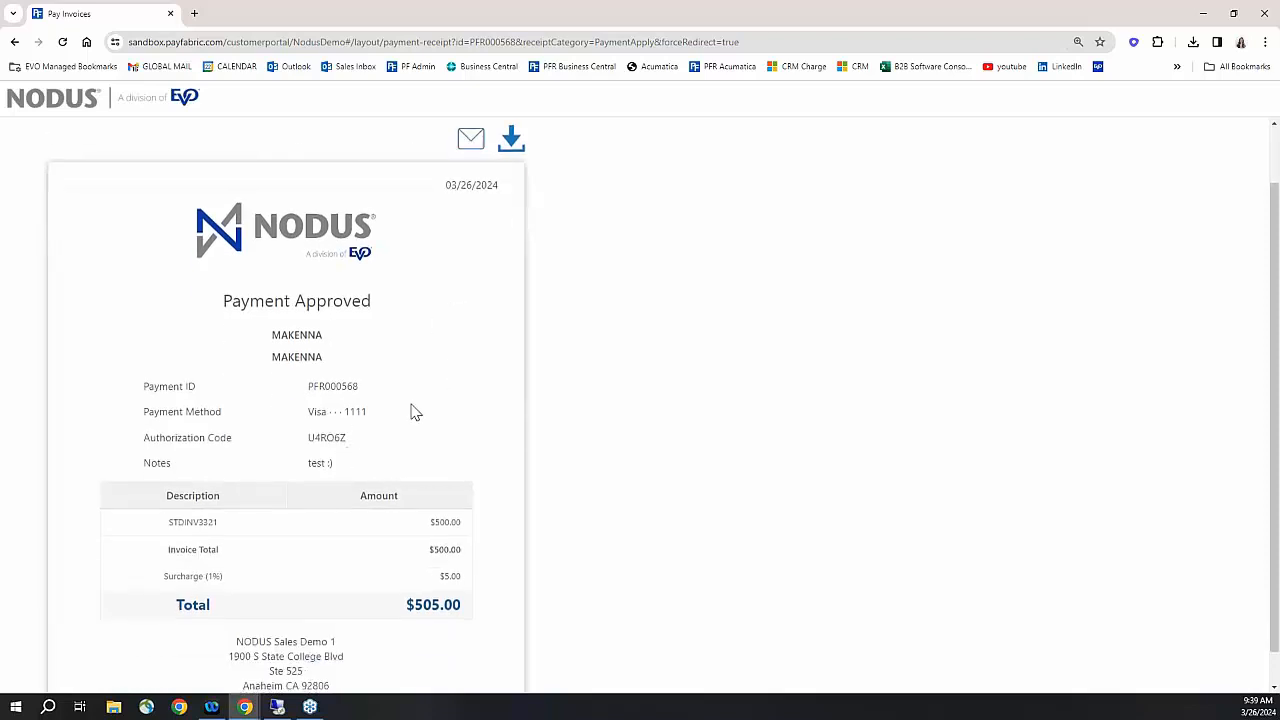
{"action": "scroll", "coordinate": [414, 414], "scroll_direction": "up", "scroll_amount": 1}
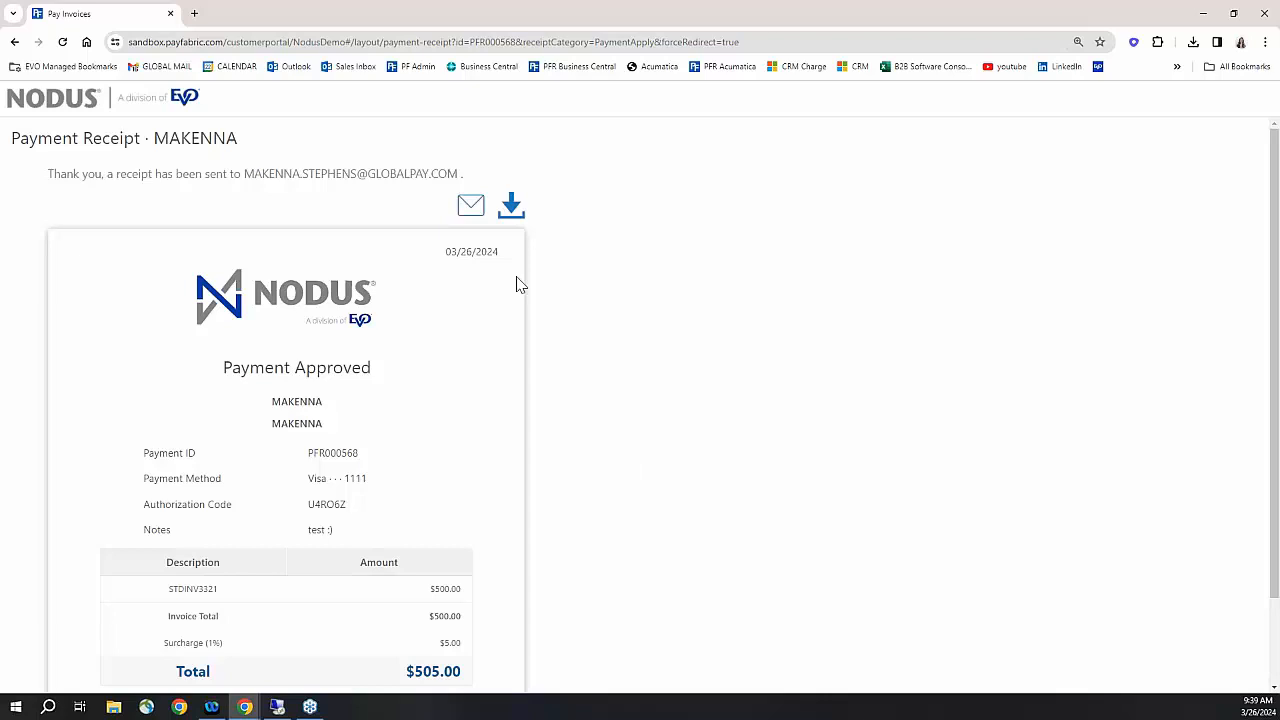
{"action": "left_click_drag", "start_coordinate": [311, 454], "coordinate": [366, 465]}
- Minimize the browser windows and start a sales cash receipt in Dynamics GP
{"action": "left_click", "coordinate": [1202, 20]}
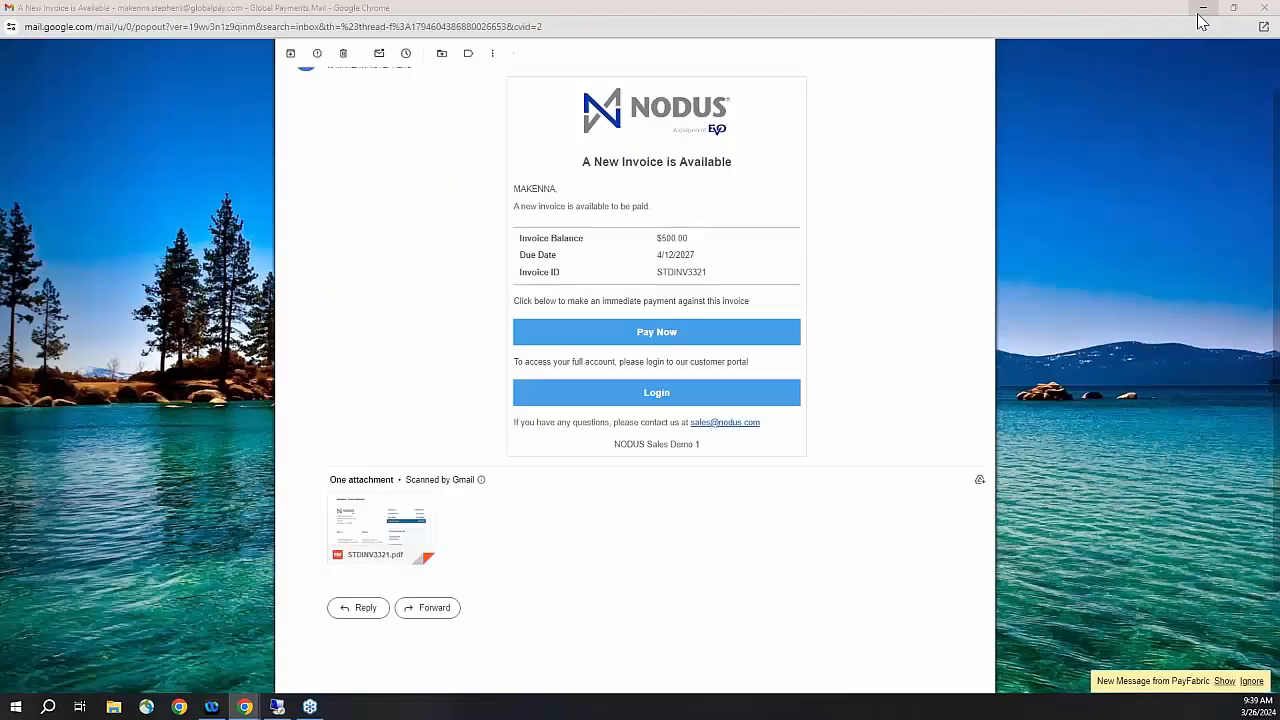
{"action": "left_click", "coordinate": [1203, 14]}
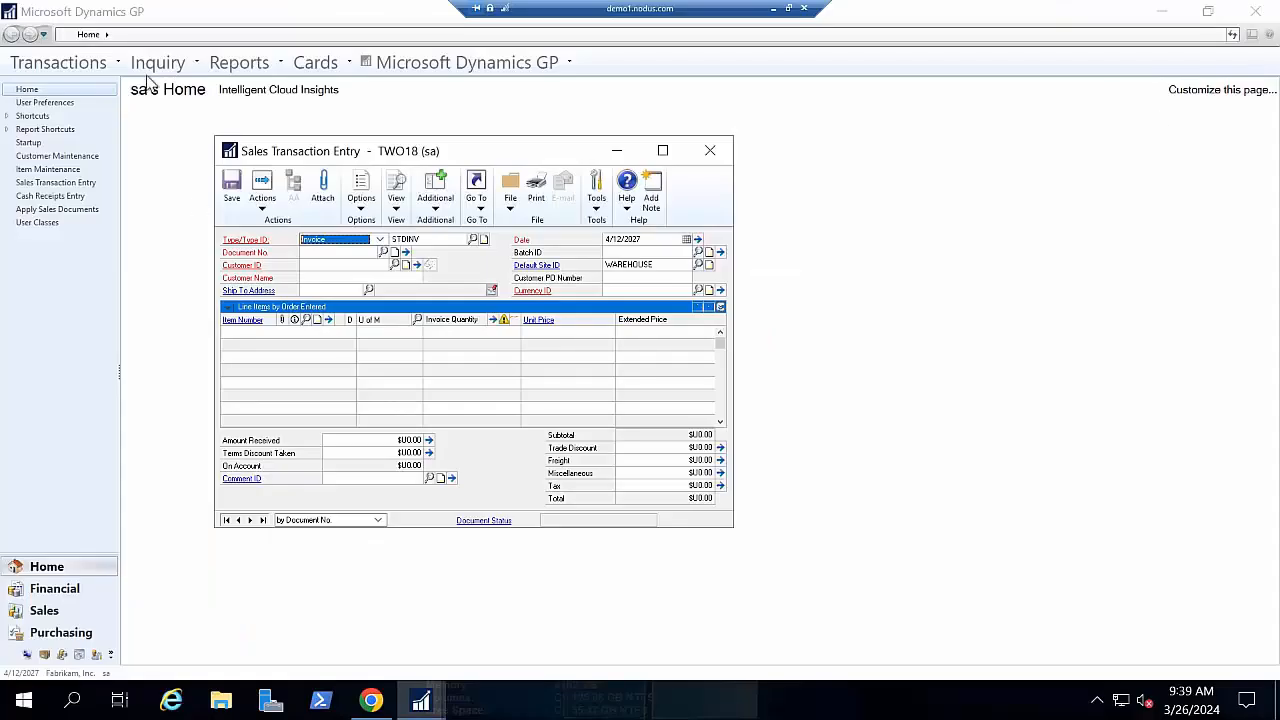
{"action": "left_click", "coordinate": [96, 64]}
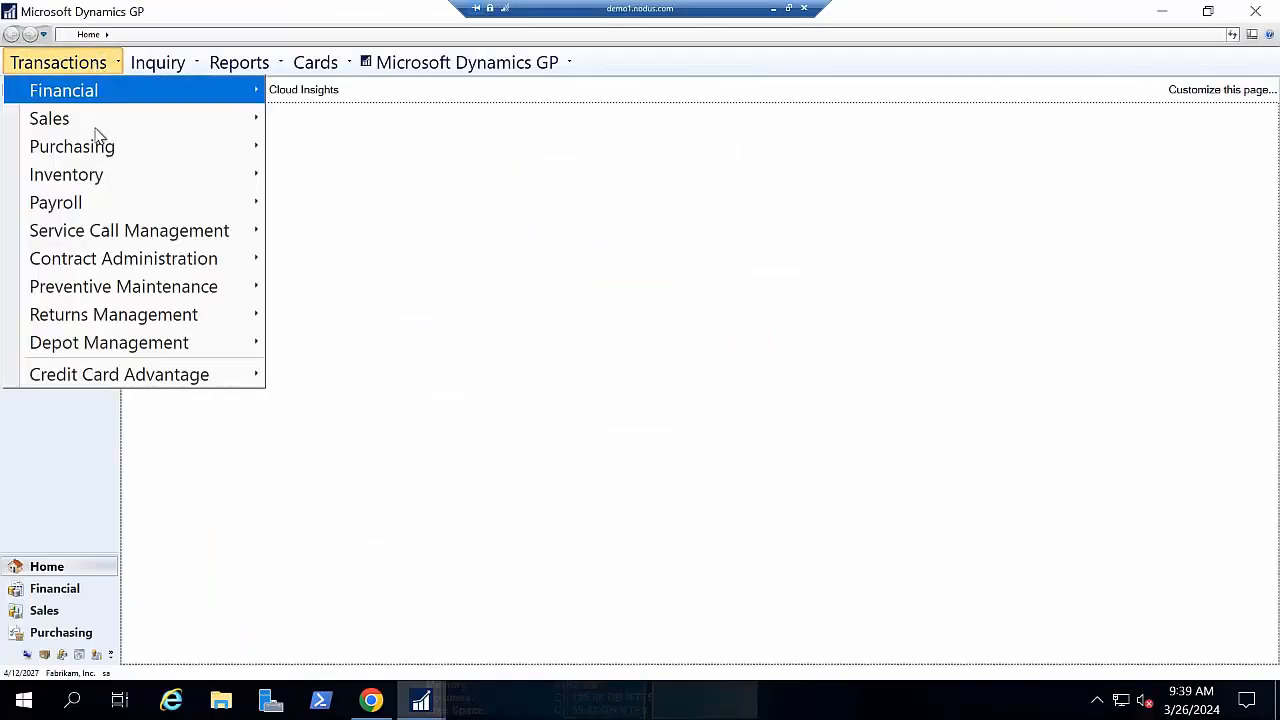
{"action": "mouse_move", "coordinate": [118, 125]}
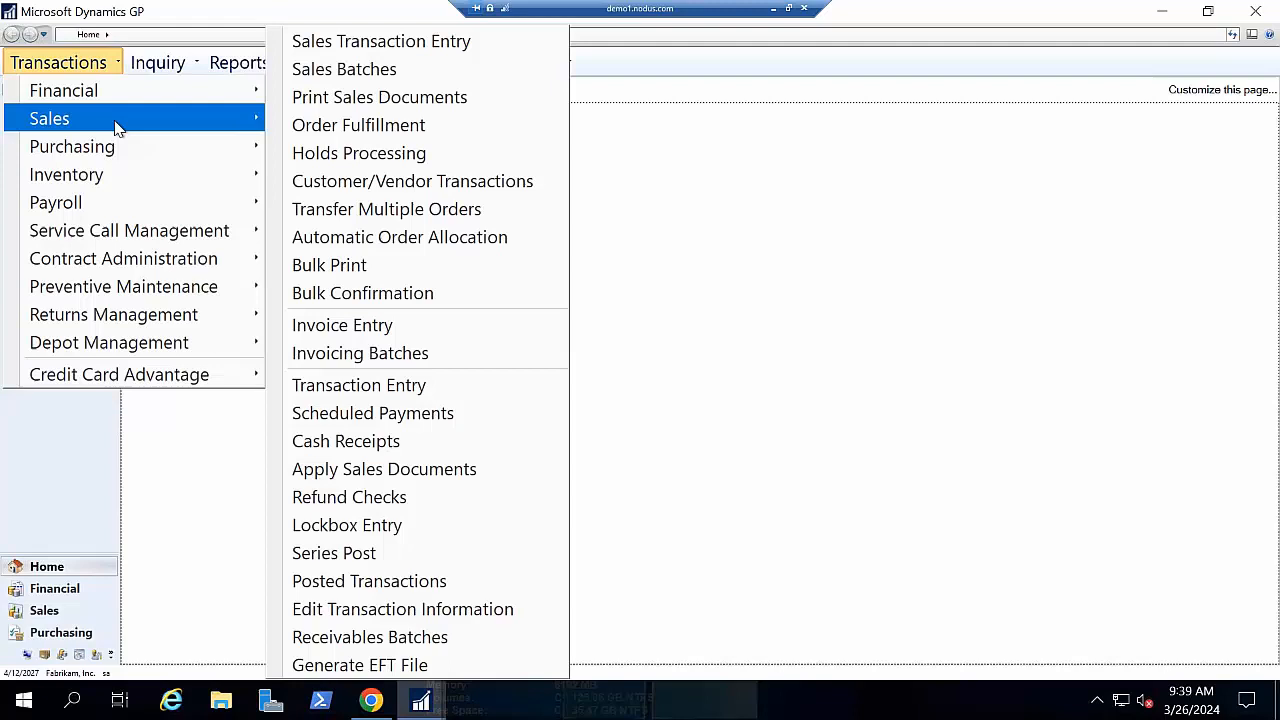
{"action": "left_click", "coordinate": [386, 441]}
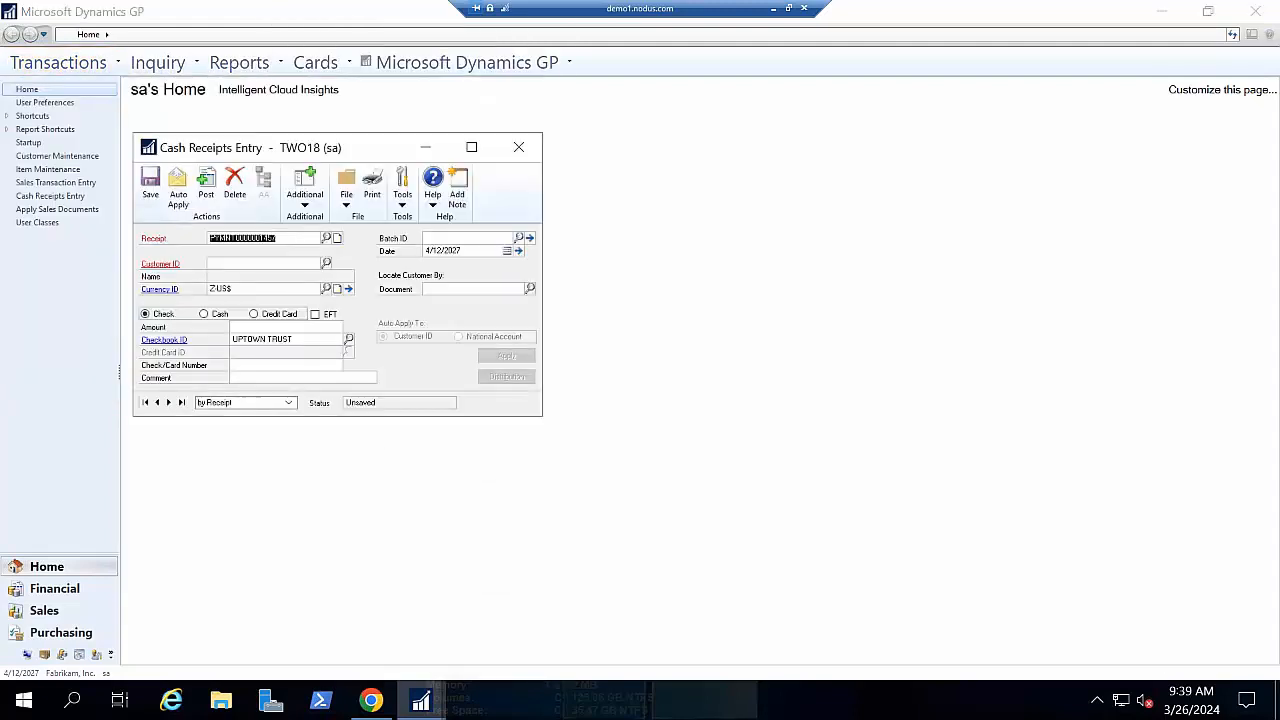
- Load receipt PFR000568, checking batch PFR20240326 and comment 'test', and view its applied invoices
{"action": "type", "text": "PFRI"}
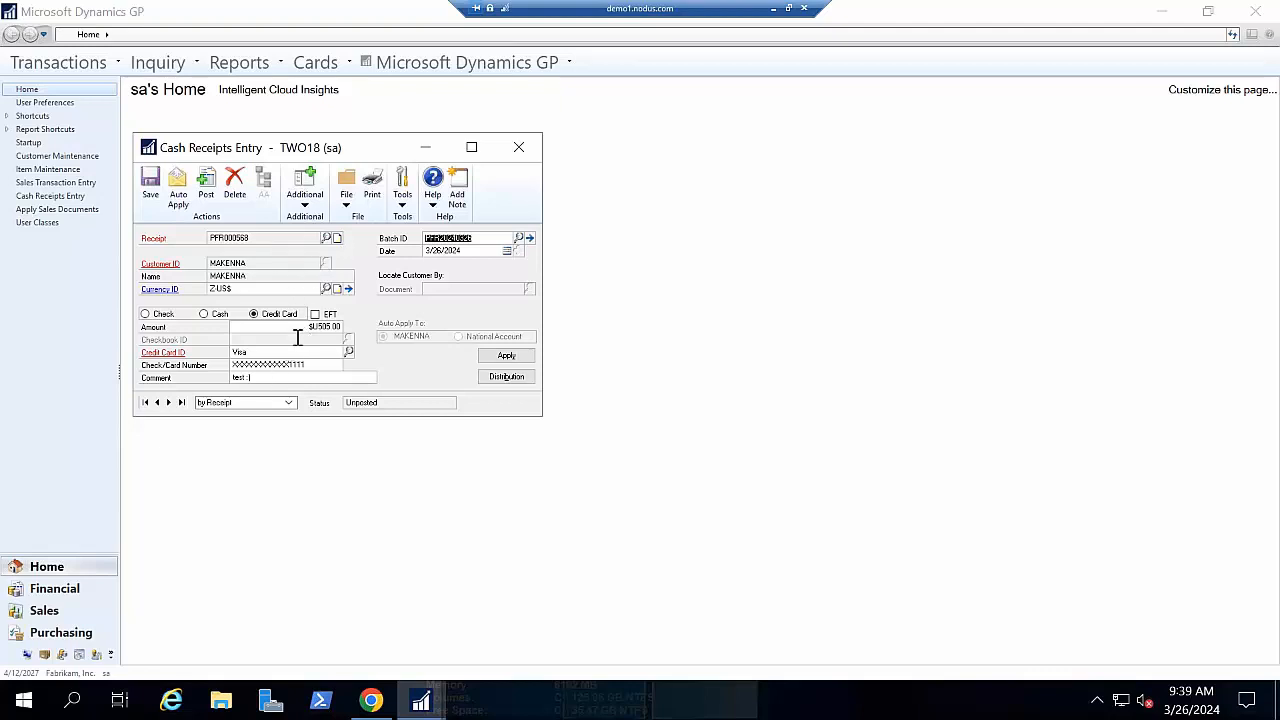
{"action": "left_click", "coordinate": [477, 239]}
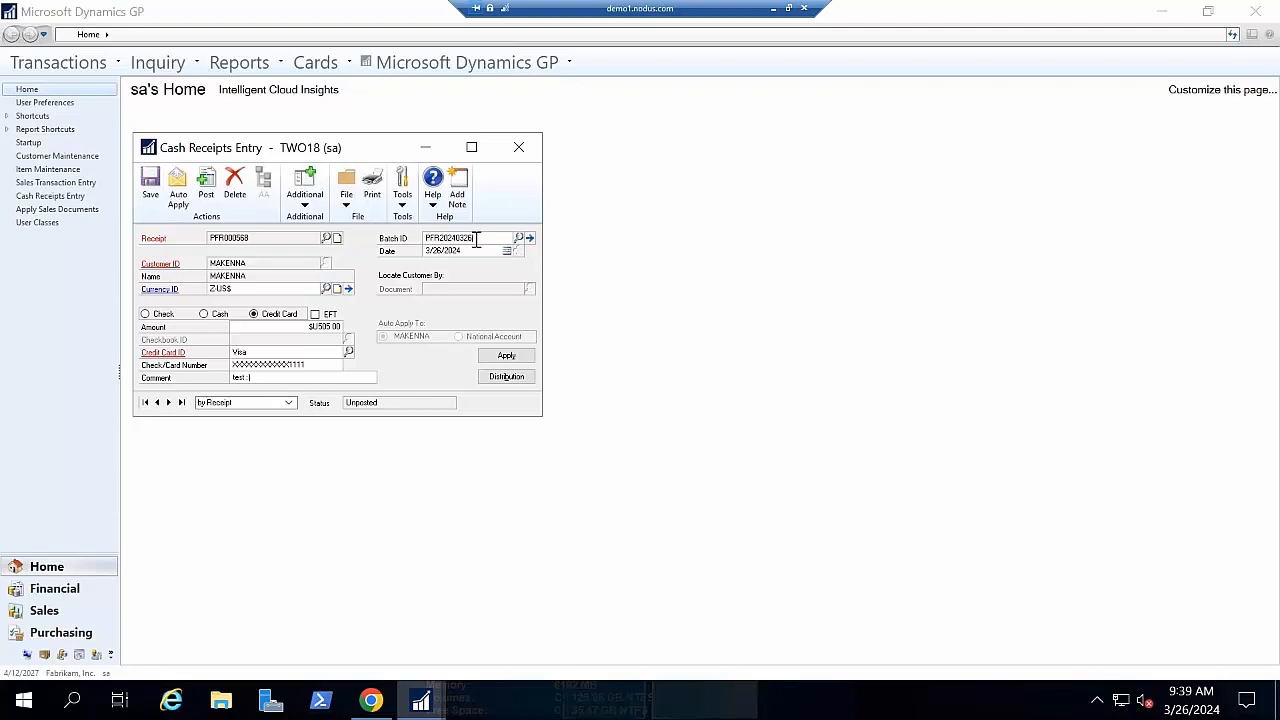
{"action": "double_click", "coordinate": [477, 239]}
{"action": "double_click", "coordinate": [291, 377]}
{"action": "left_click", "coordinate": [508, 356]}
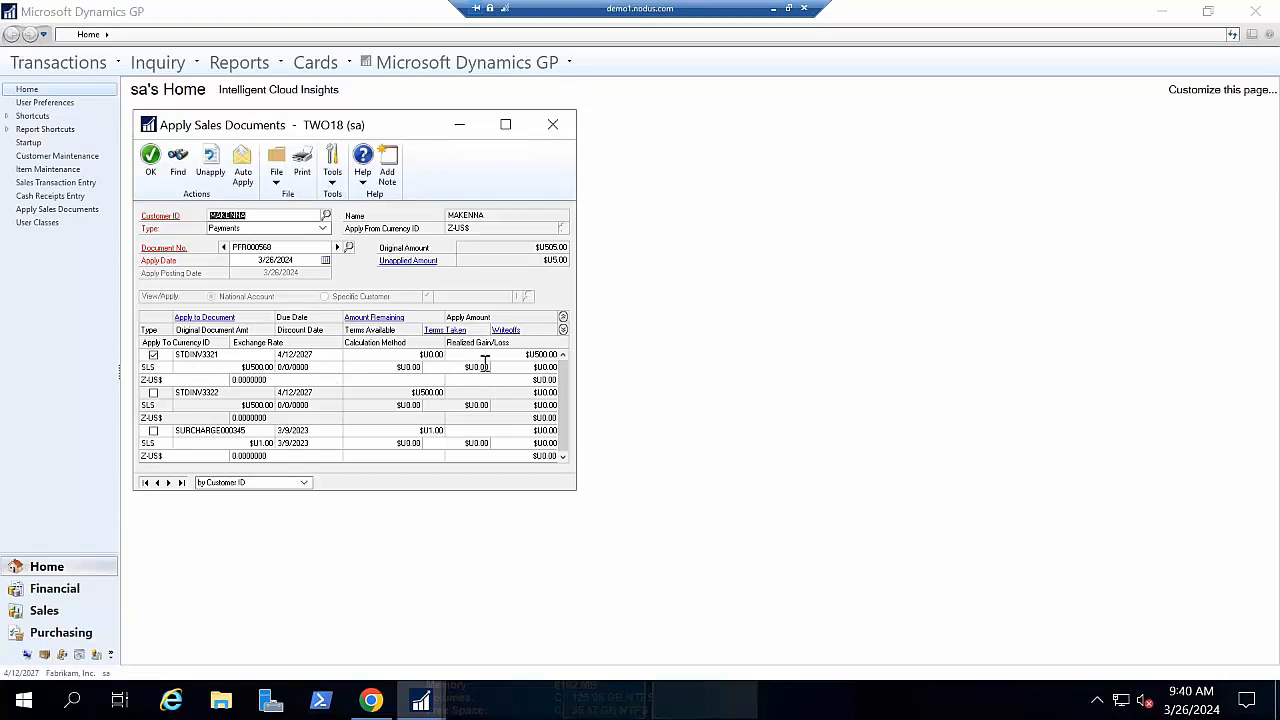
- Move Apply Sales Documents aside, confirm $500.00 applied to STDINV3321, and close it with OK
{"action": "left_click_drag", "start_coordinate": [400, 132], "coordinate": [822, 137]}
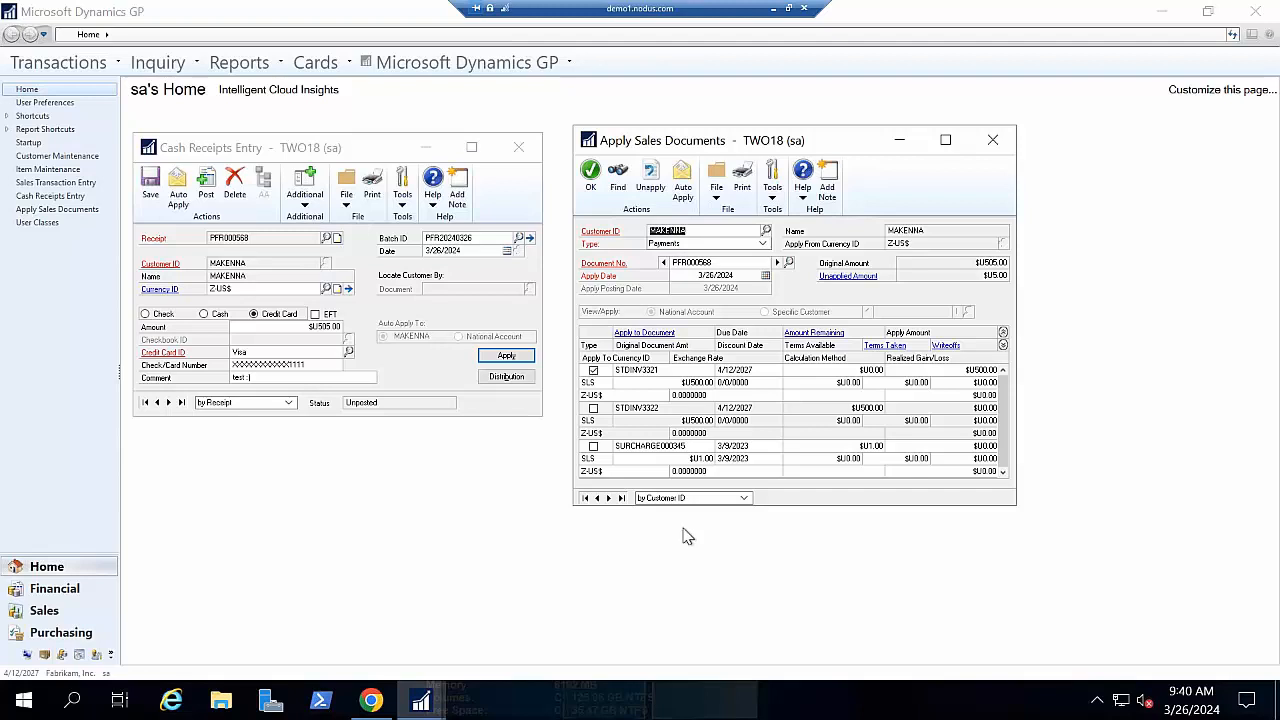
{"action": "left_click", "coordinate": [591, 177]}
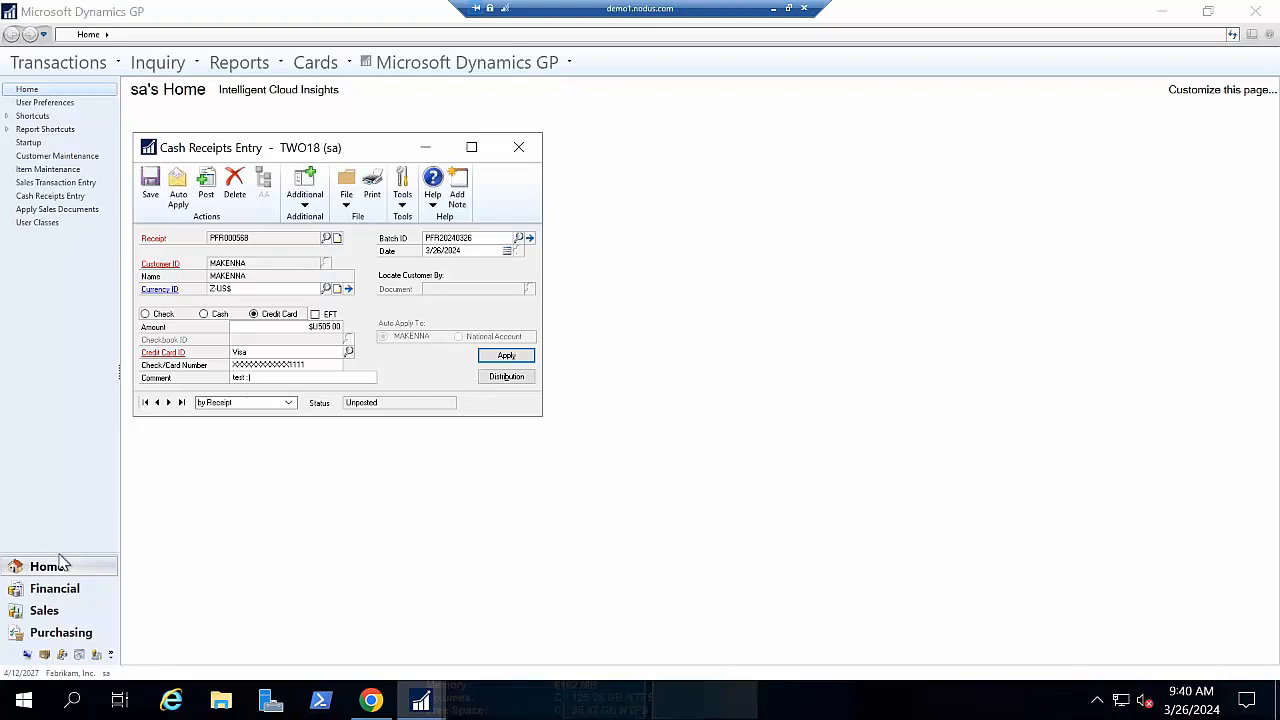
- Return to the new-invoice email and open the PayFabric portal login page
{"action": "key", "text": "alt+Tab"}
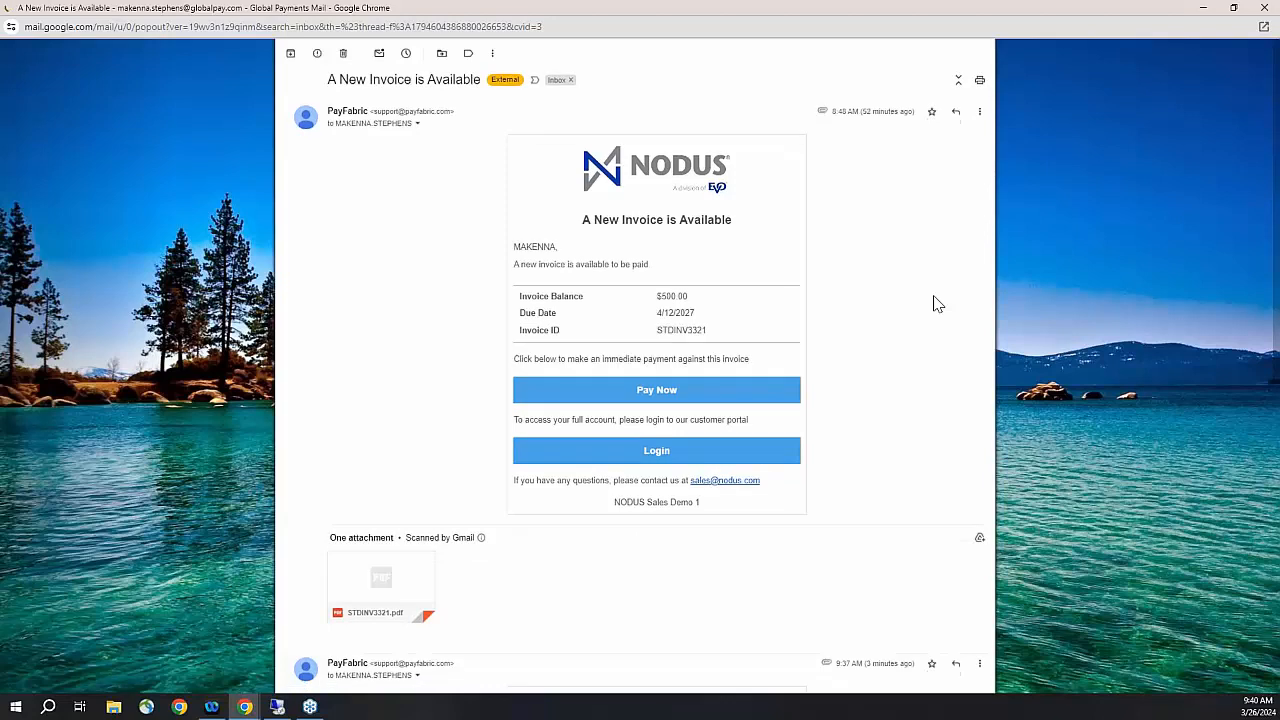
{"action": "scroll", "coordinate": [935, 304], "scroll_direction": "down", "scroll_amount": 1}
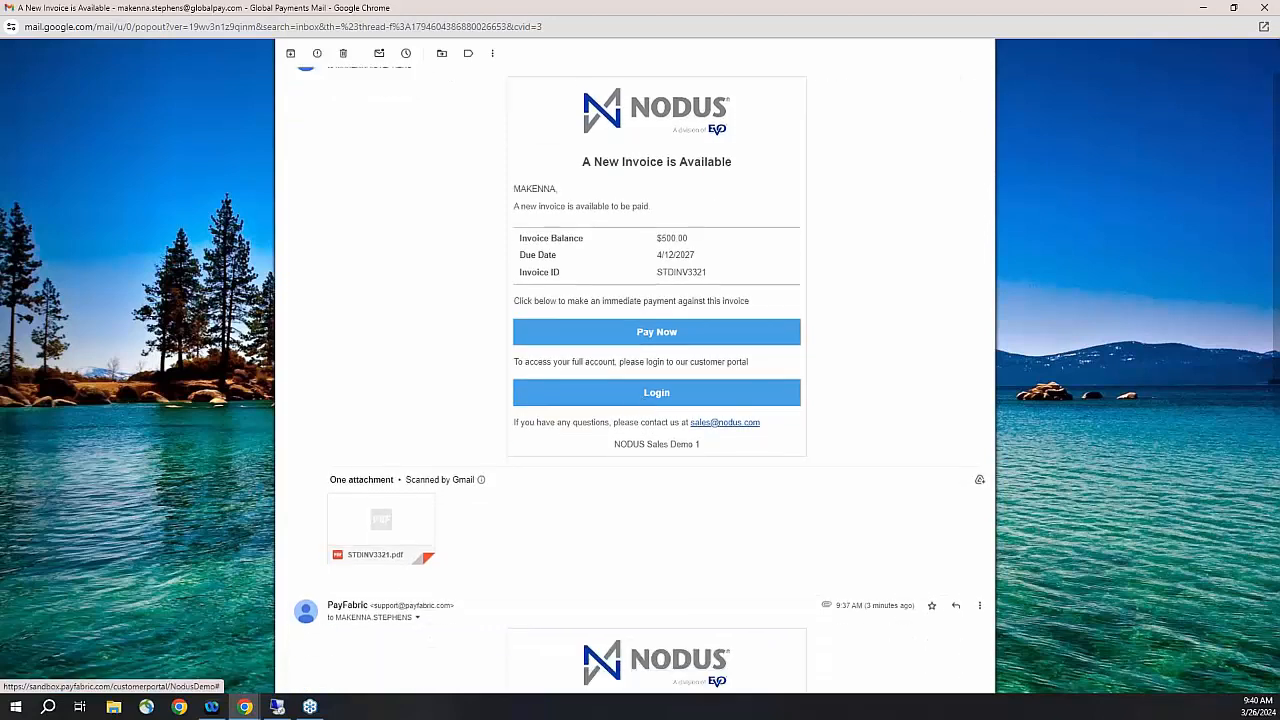
{"action": "left_click", "coordinate": [656, 392]}
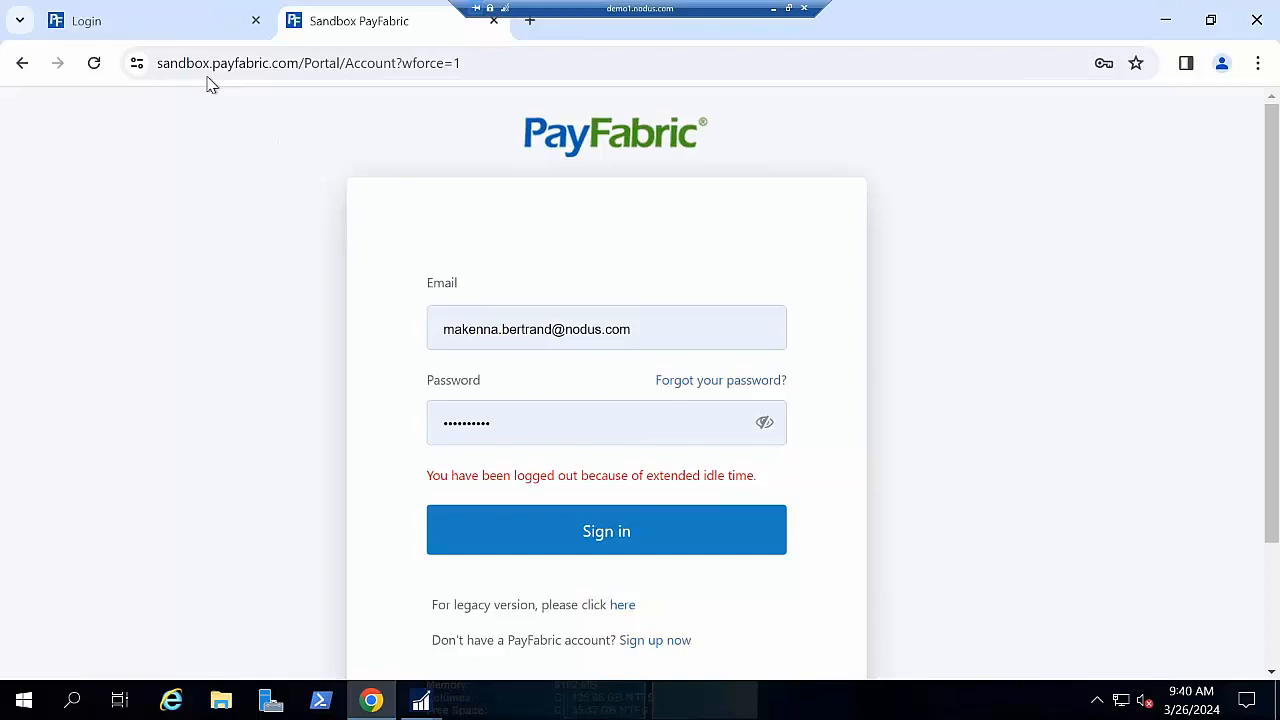
{"action": "left_click", "coordinate": [176, 18]}
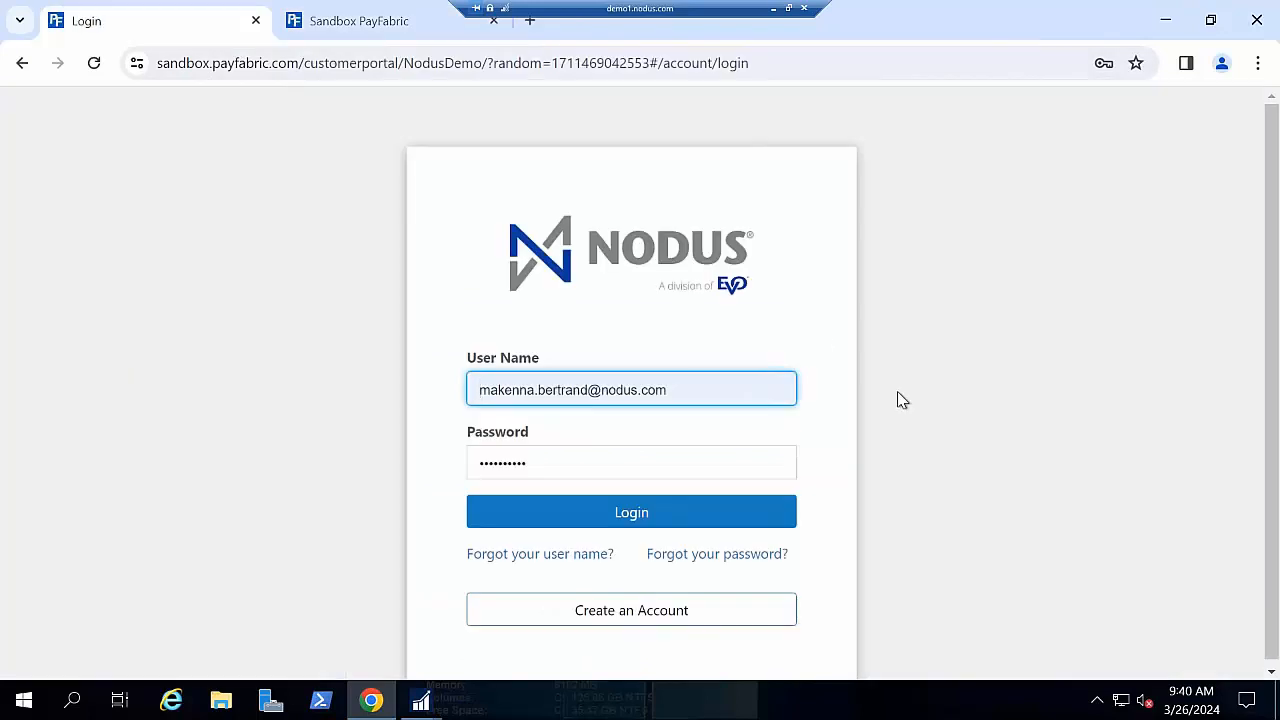
- Clear the User Name field and fill in the demo account's saved credentials from autofill
{"action": "type", "text": "-"}
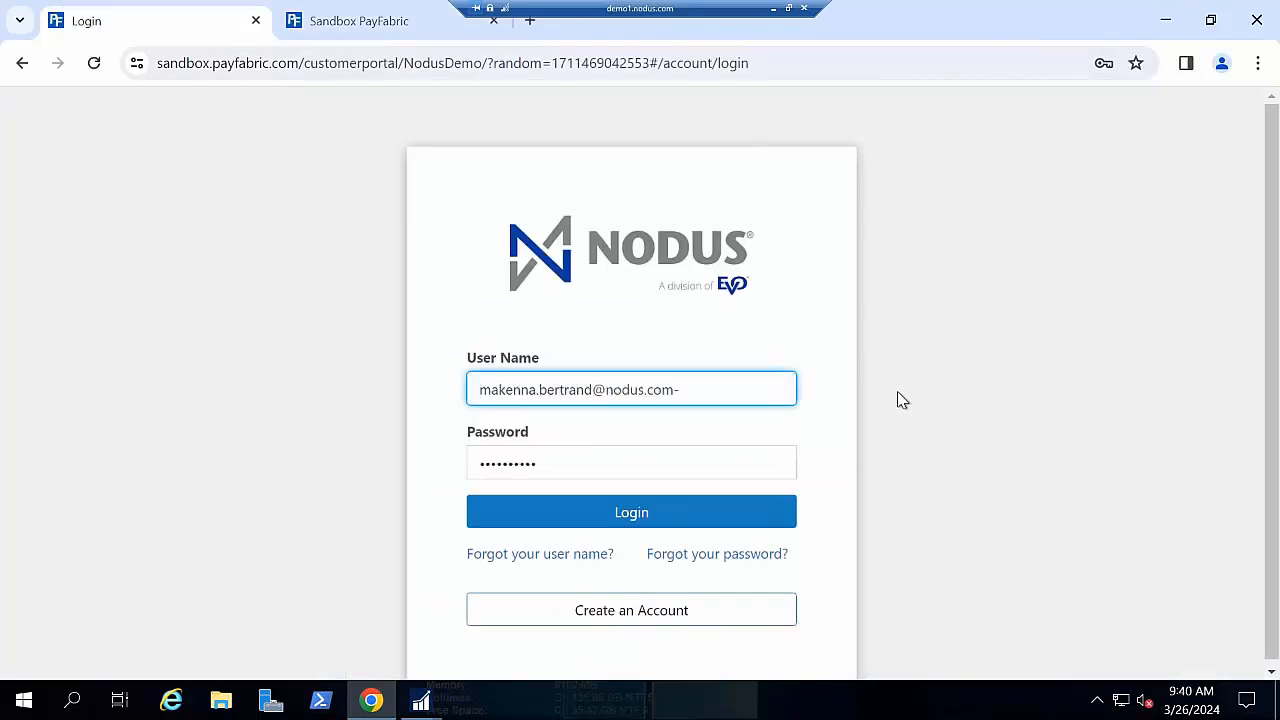
{"action": "key", "text": "BackSpace"}
{"action": "left_click", "coordinate": [1065, 228]}
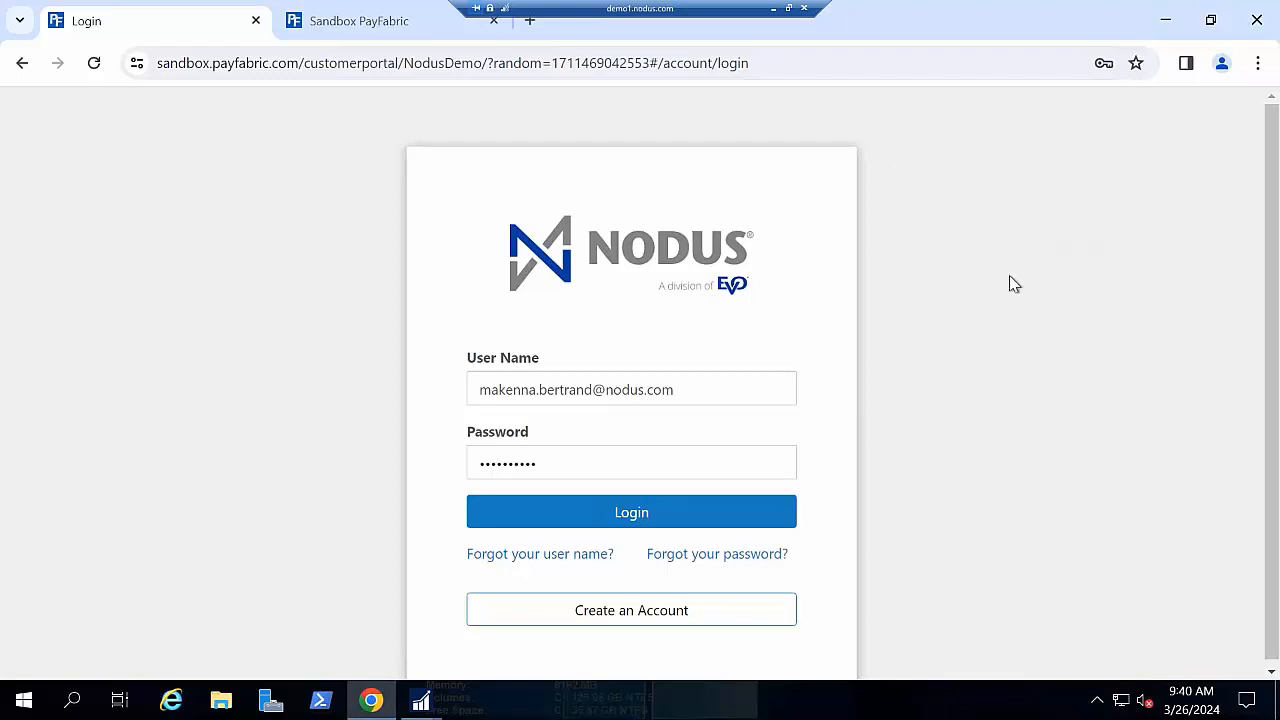
{"action": "scroll", "coordinate": [1037, 300], "scroll_direction": "down", "scroll_amount": 1}
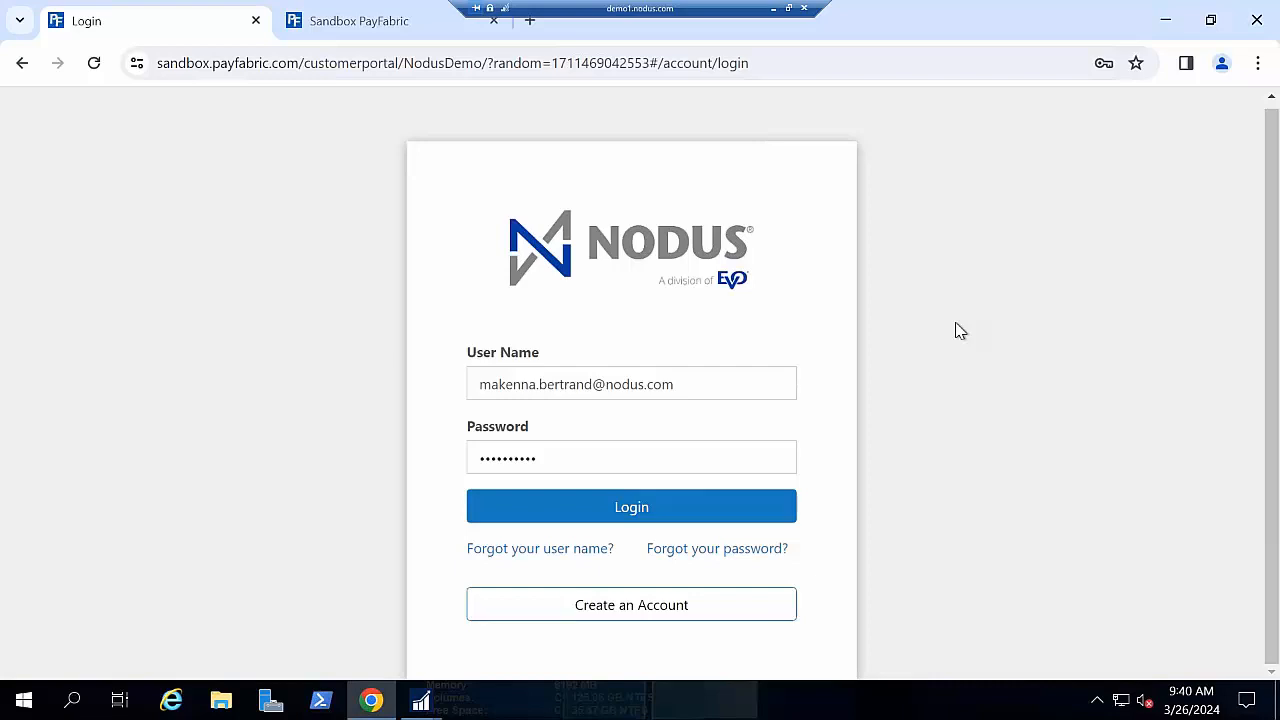
{"action": "left_click", "coordinate": [749, 378]}
{"action": "left_click", "coordinate": [799, 383]}
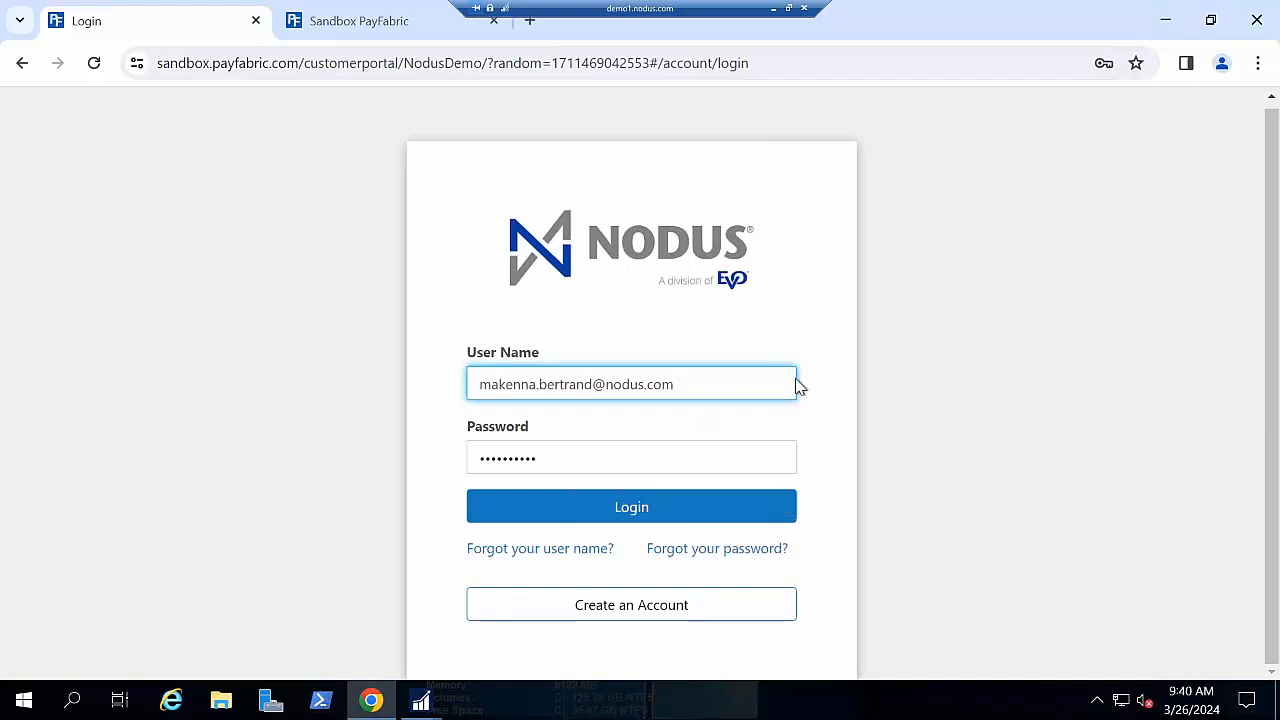
{"action": "left_click", "coordinate": [766, 391]}
{"action": "key", "text": "ctrl+a"}
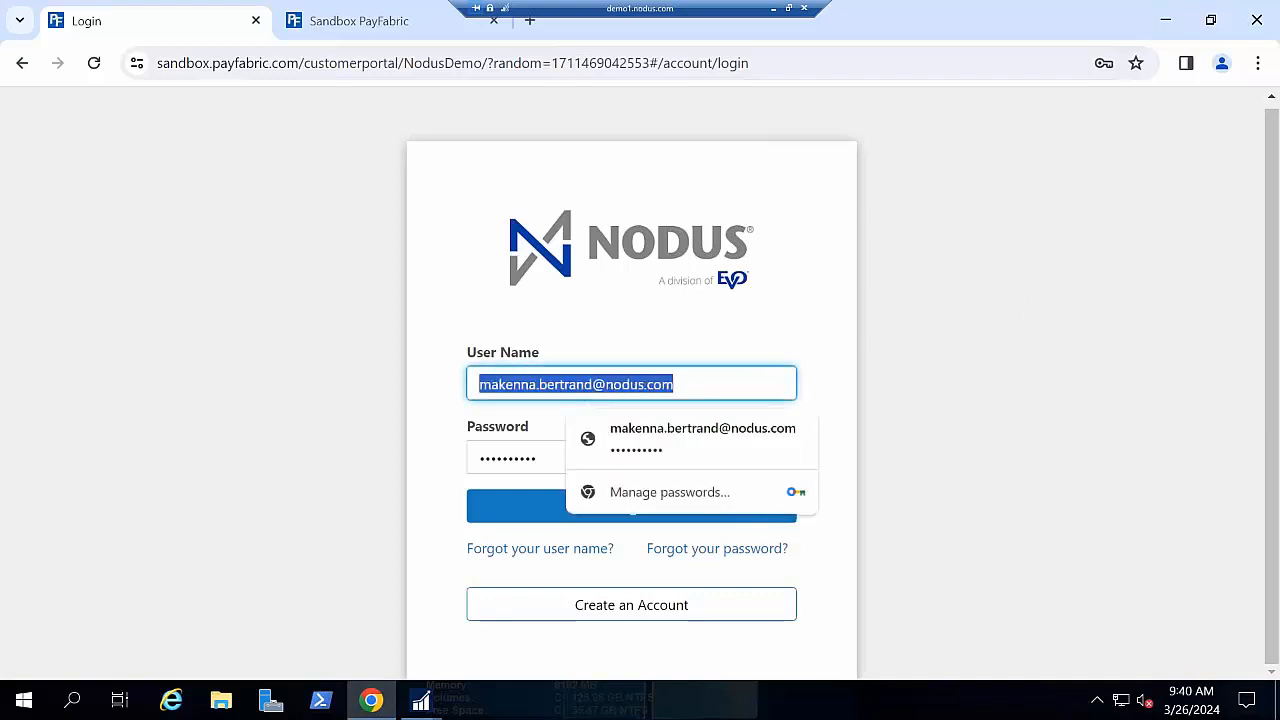
{"action": "type", "text": "M"}
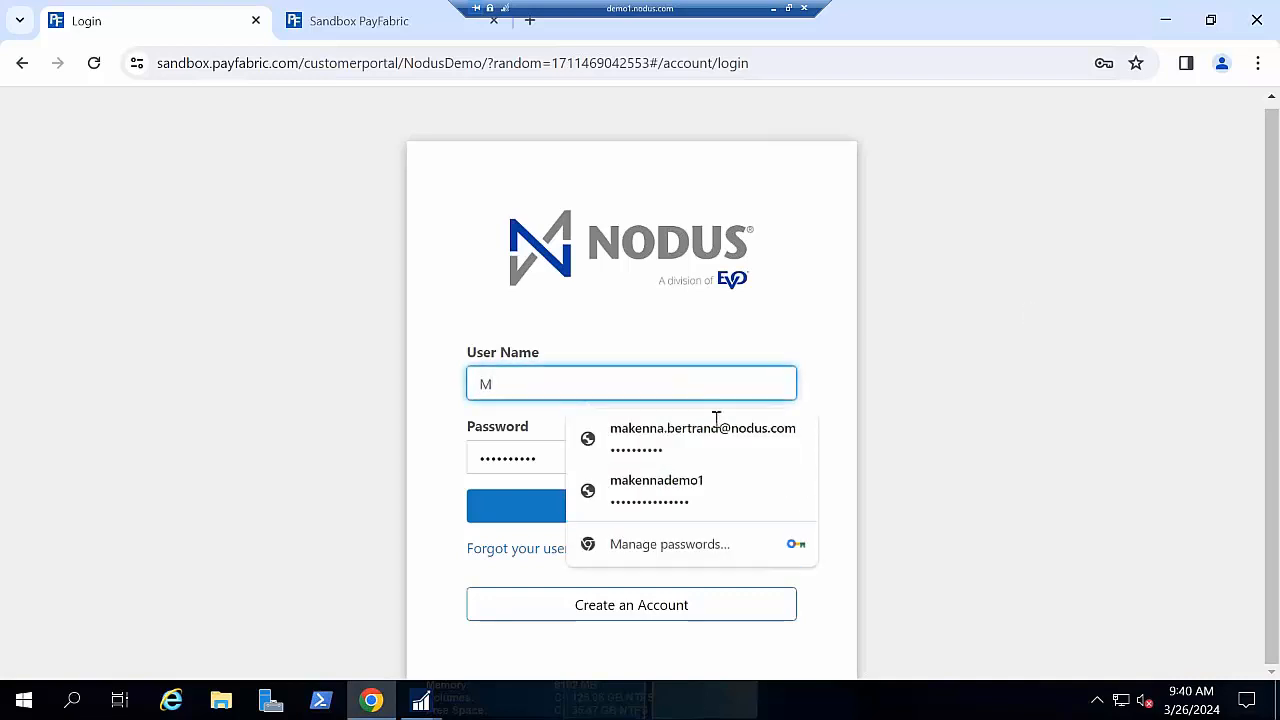
{"action": "left_click", "coordinate": [728, 480]}
- Log in, zoom Chrome to 80%, and show Pay Invoices listing STDINV3322 at $500.00
{"action": "left_click", "coordinate": [757, 514]}
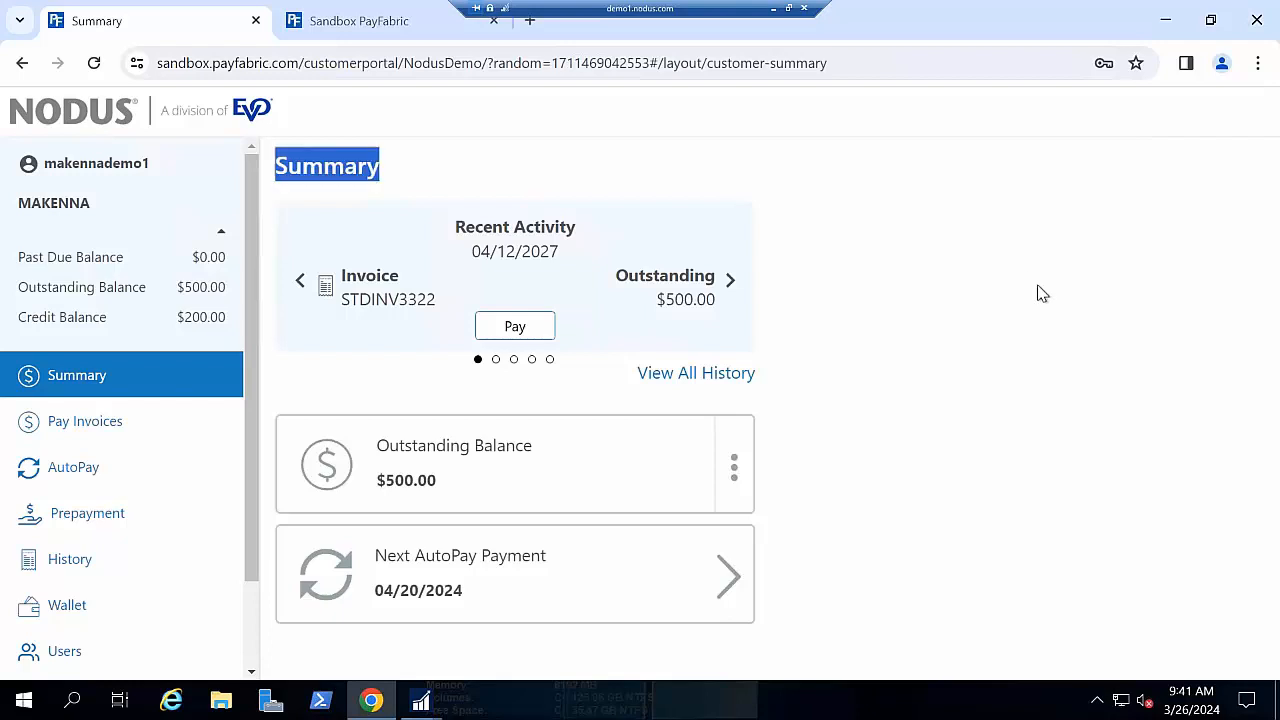
{"action": "left_click", "coordinate": [1256, 66]}
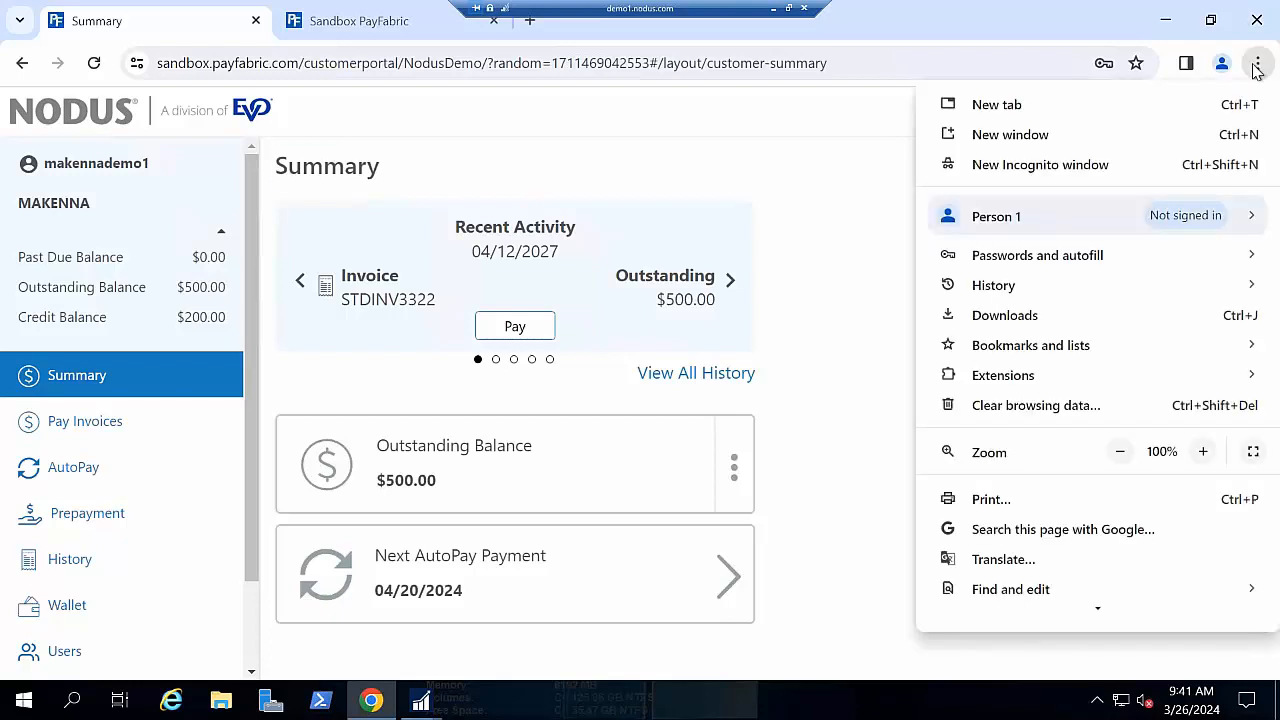
{"action": "left_click", "coordinate": [1121, 451]}
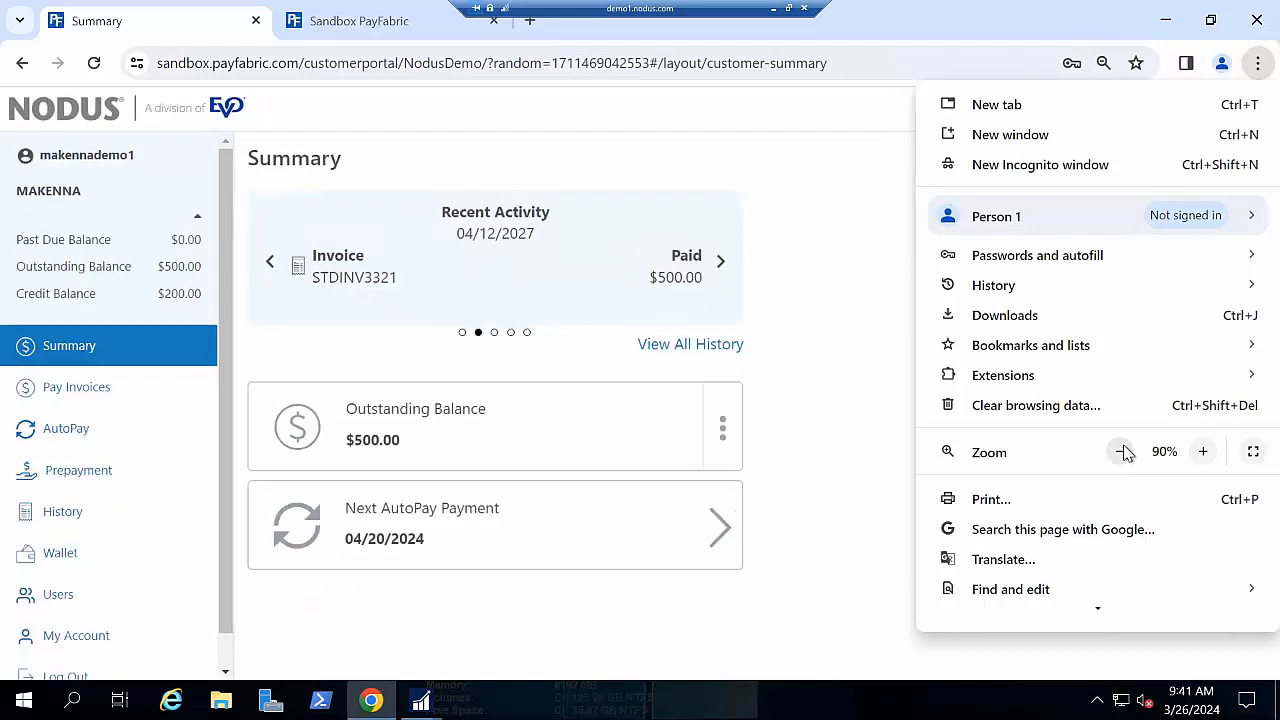
{"action": "left_click", "coordinate": [1122, 451]}
{"action": "left_click", "coordinate": [823, 578]}
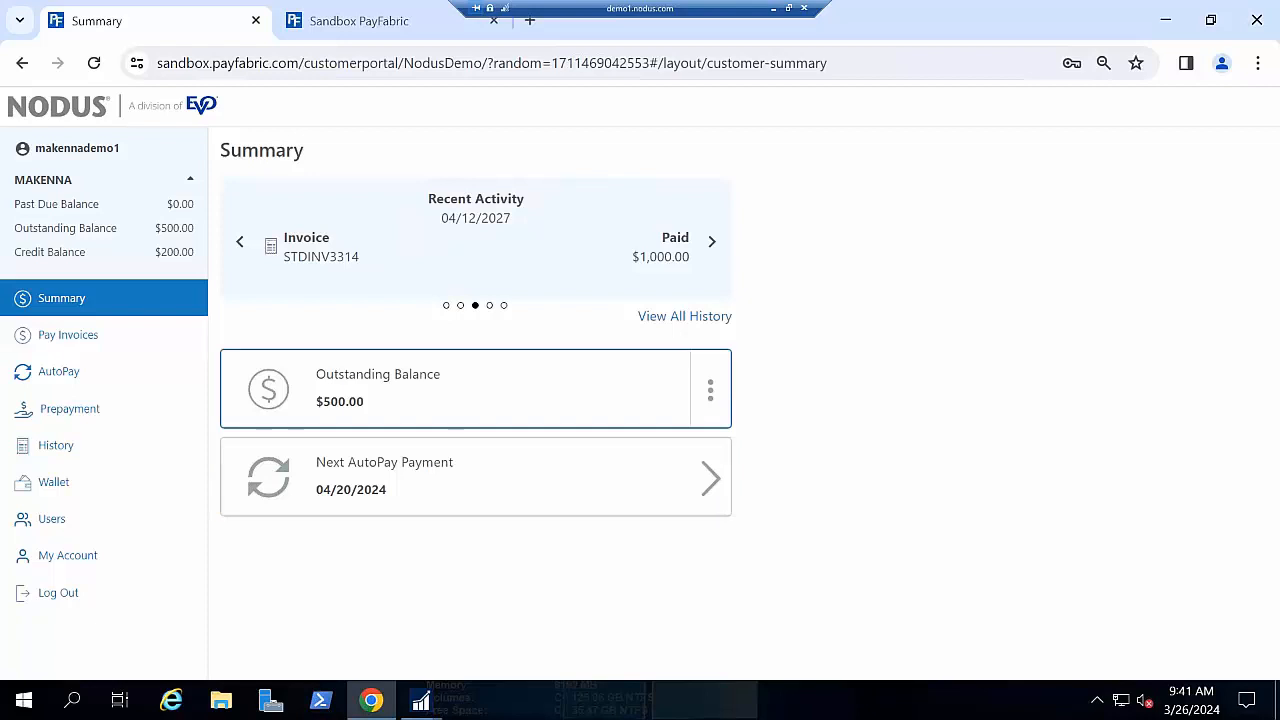
{"action": "left_click", "coordinate": [156, 343]}
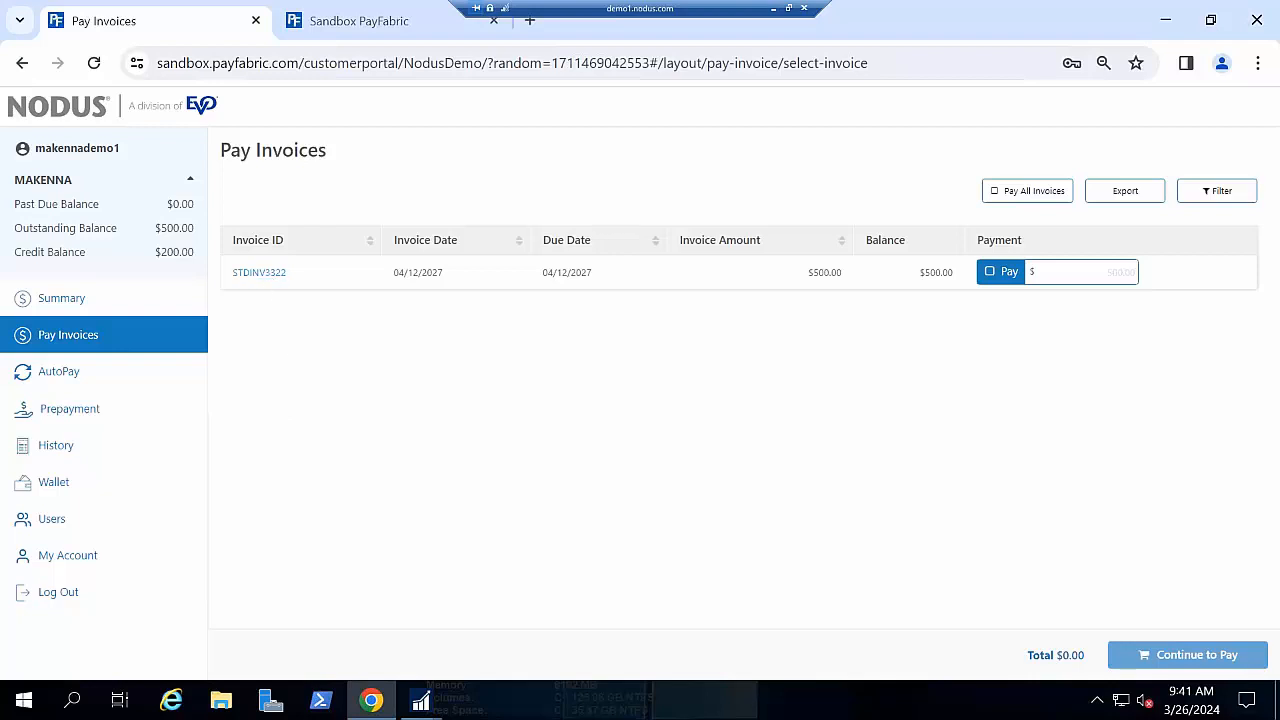
- Set a partial $100.00 payment on STDINV3322 and review the $101.00 total with surcharge
{"action": "left_click", "coordinate": [259, 272]}
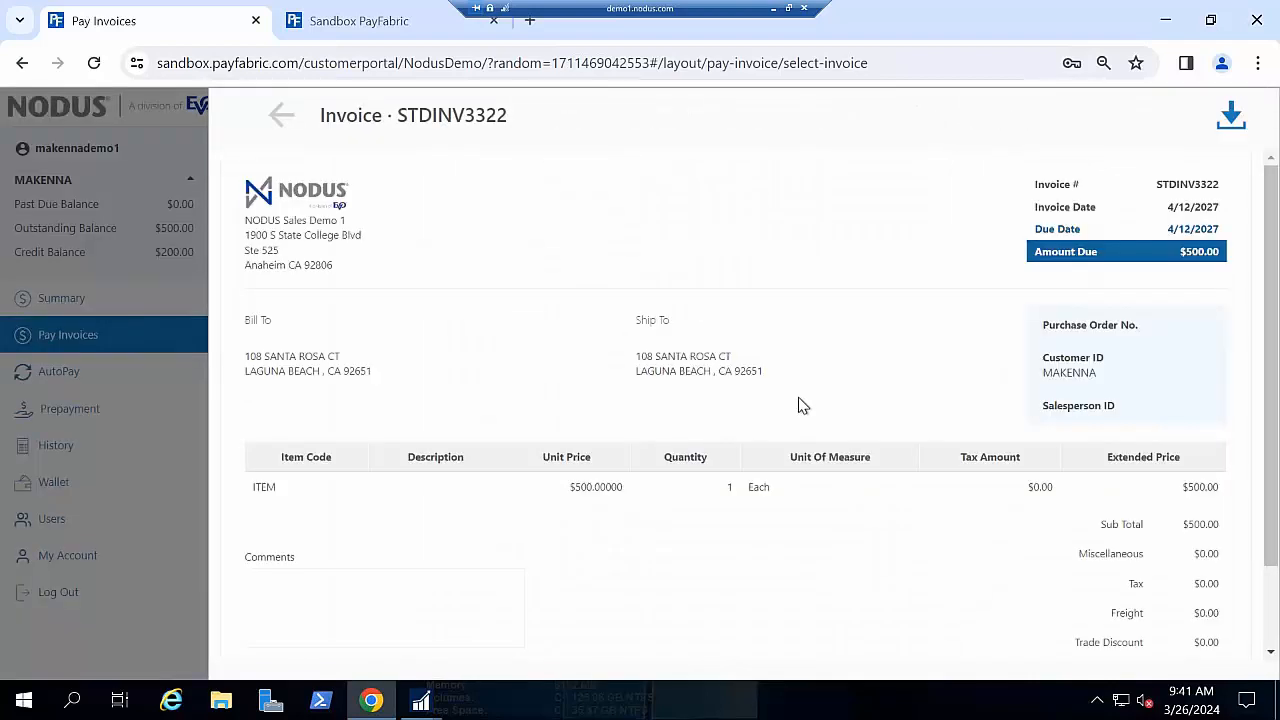
{"action": "scroll", "coordinate": [794, 400], "scroll_direction": "down", "scroll_amount": 1}
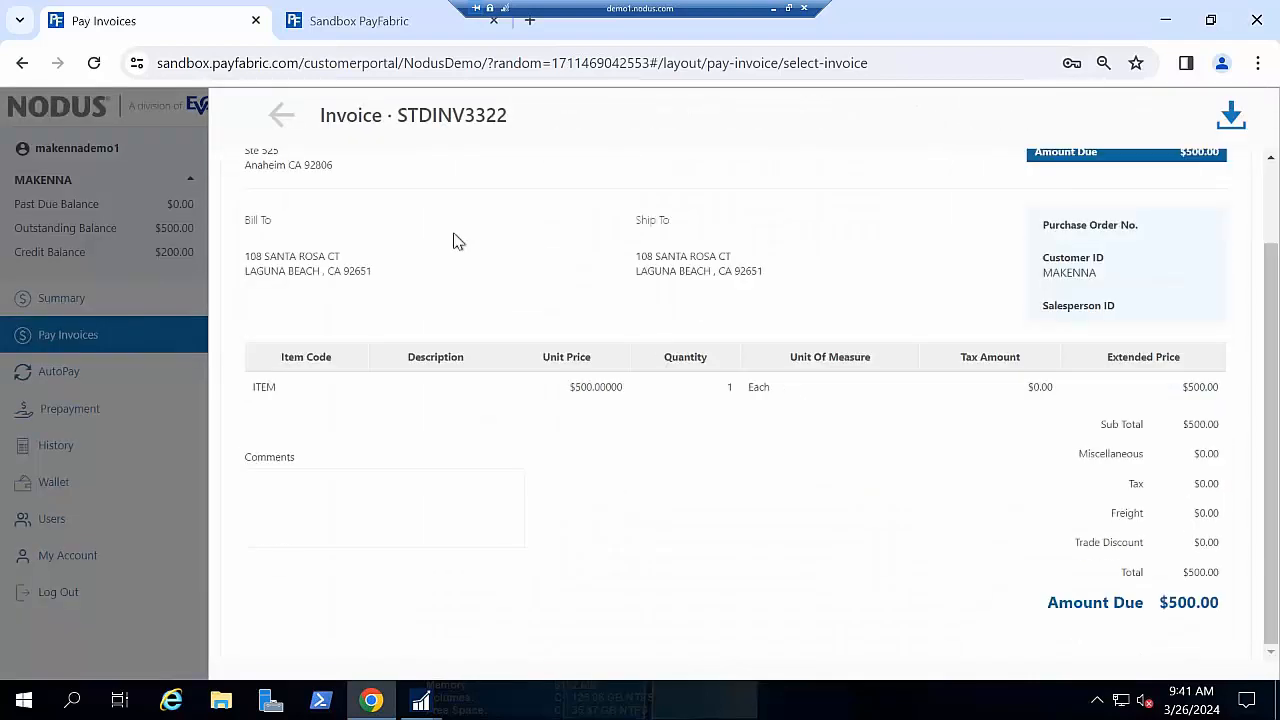
{"action": "left_click", "coordinate": [286, 118]}
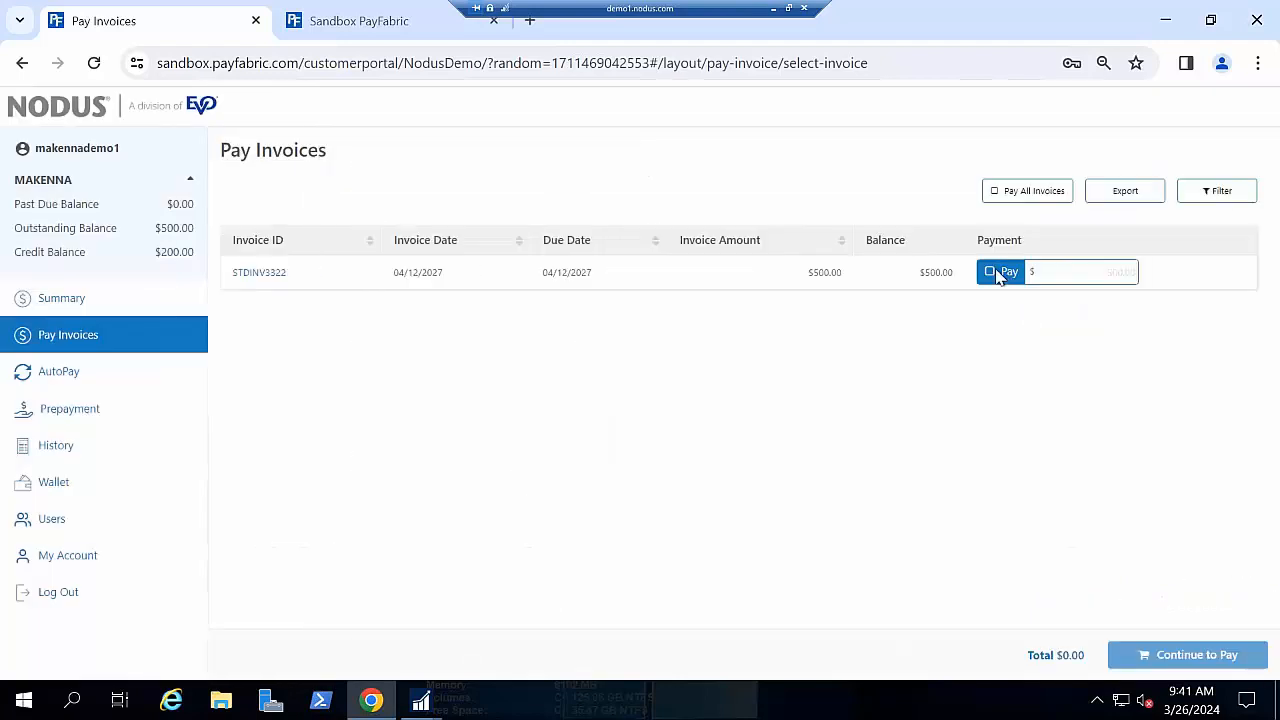
{"action": "left_click", "coordinate": [999, 272]}
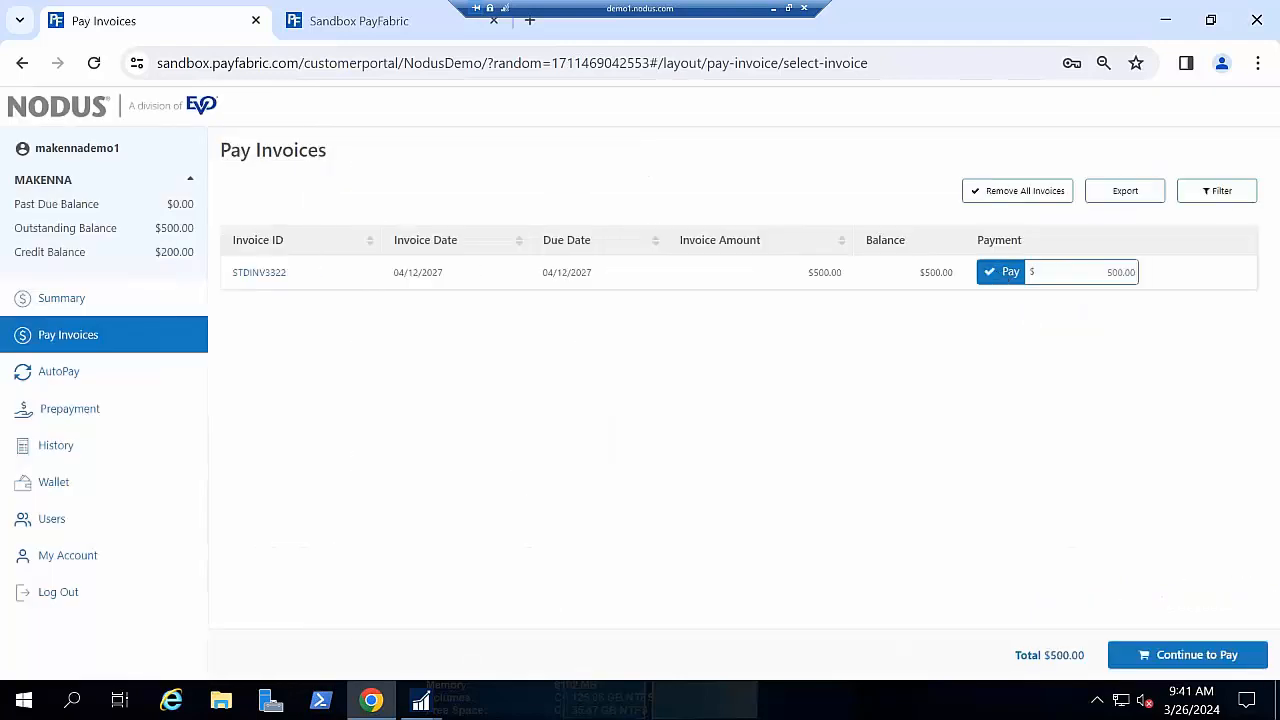
{"action": "left_click", "coordinate": [1073, 268]}
{"action": "type", "text": "100"}
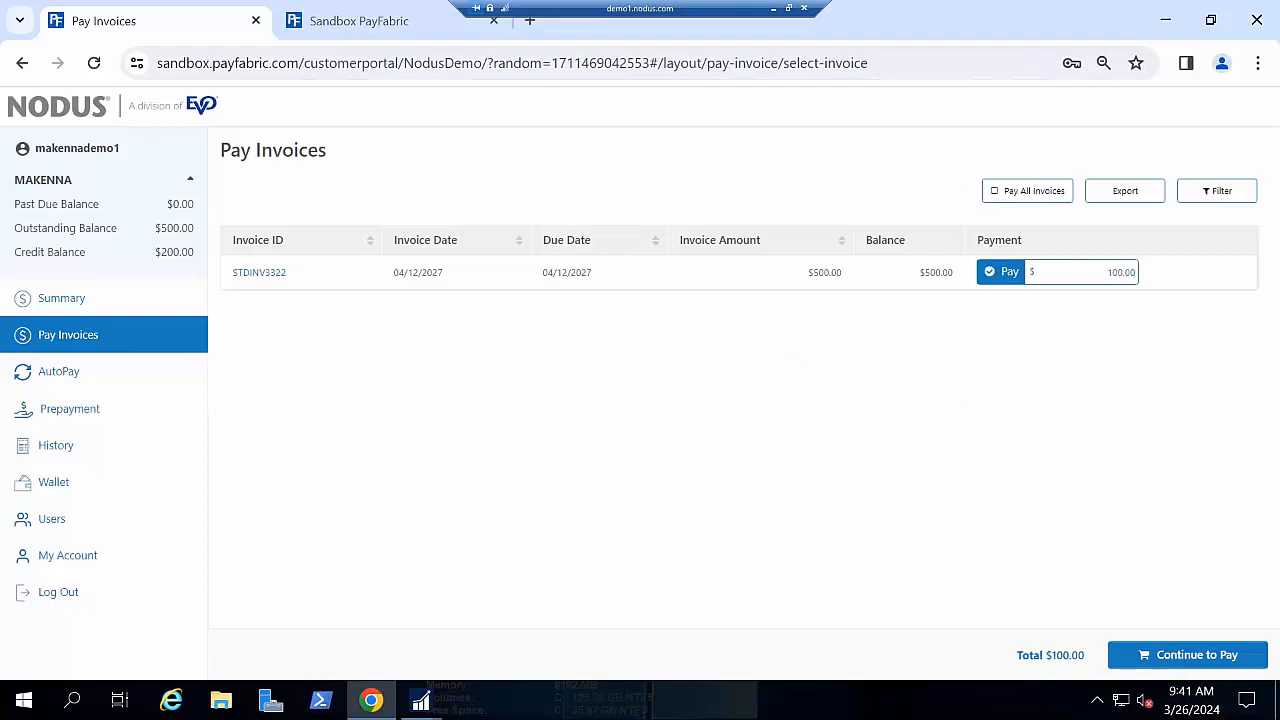
{"action": "left_click", "coordinate": [1190, 655]}
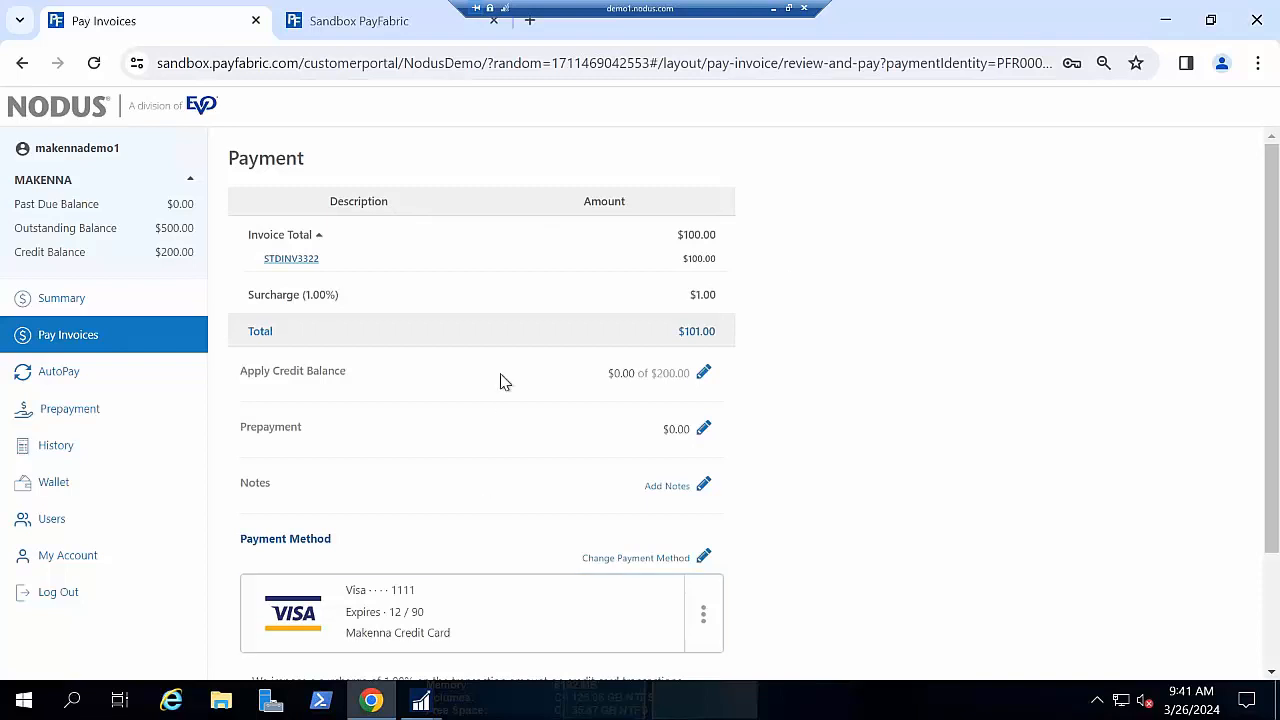
- Switch the payment method to the saved eCheck and continue with a 0.00 prepayment
{"action": "scroll", "coordinate": [502, 380], "scroll_direction": "down", "scroll_amount": 1}
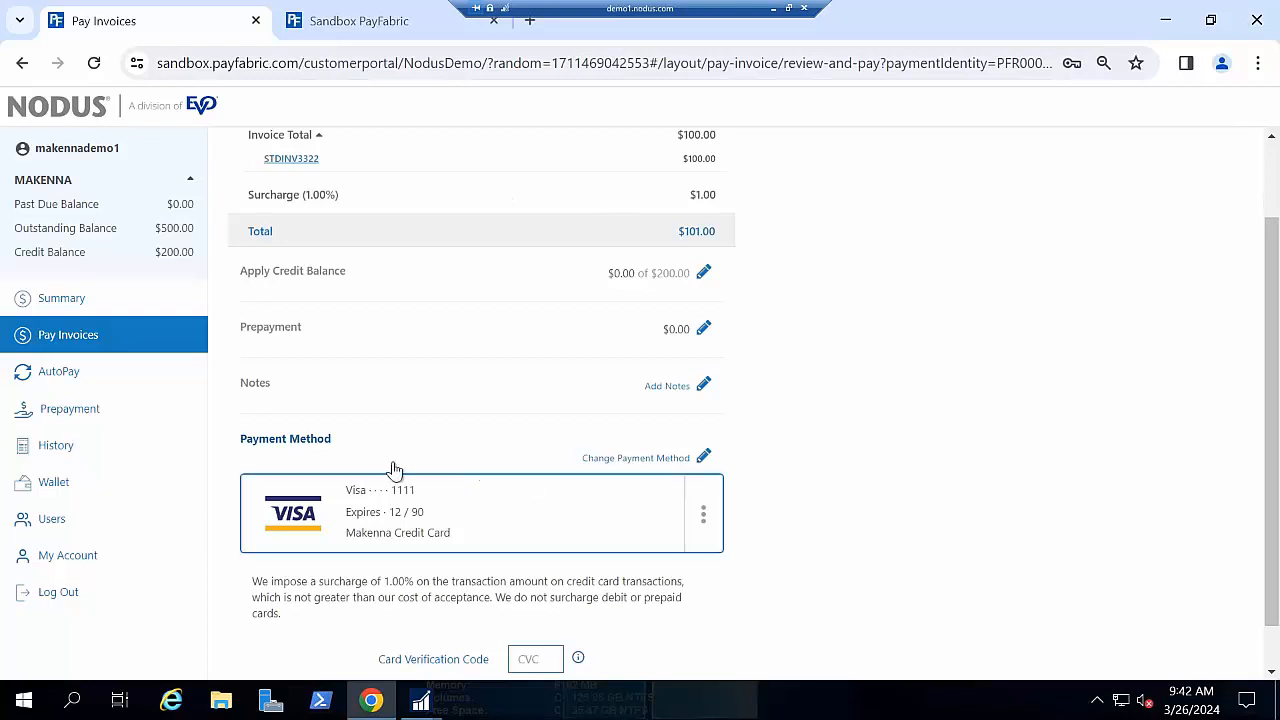
{"action": "left_click", "coordinate": [703, 513]}
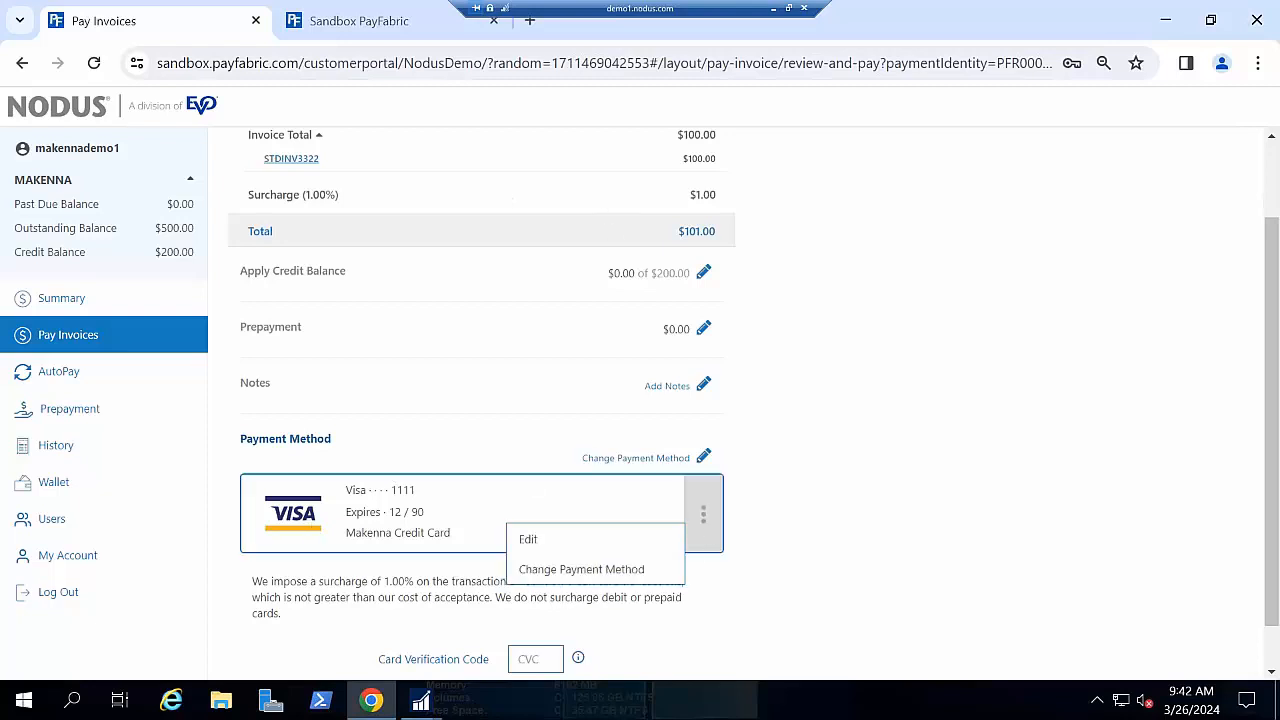
{"action": "left_click", "coordinate": [617, 570]}
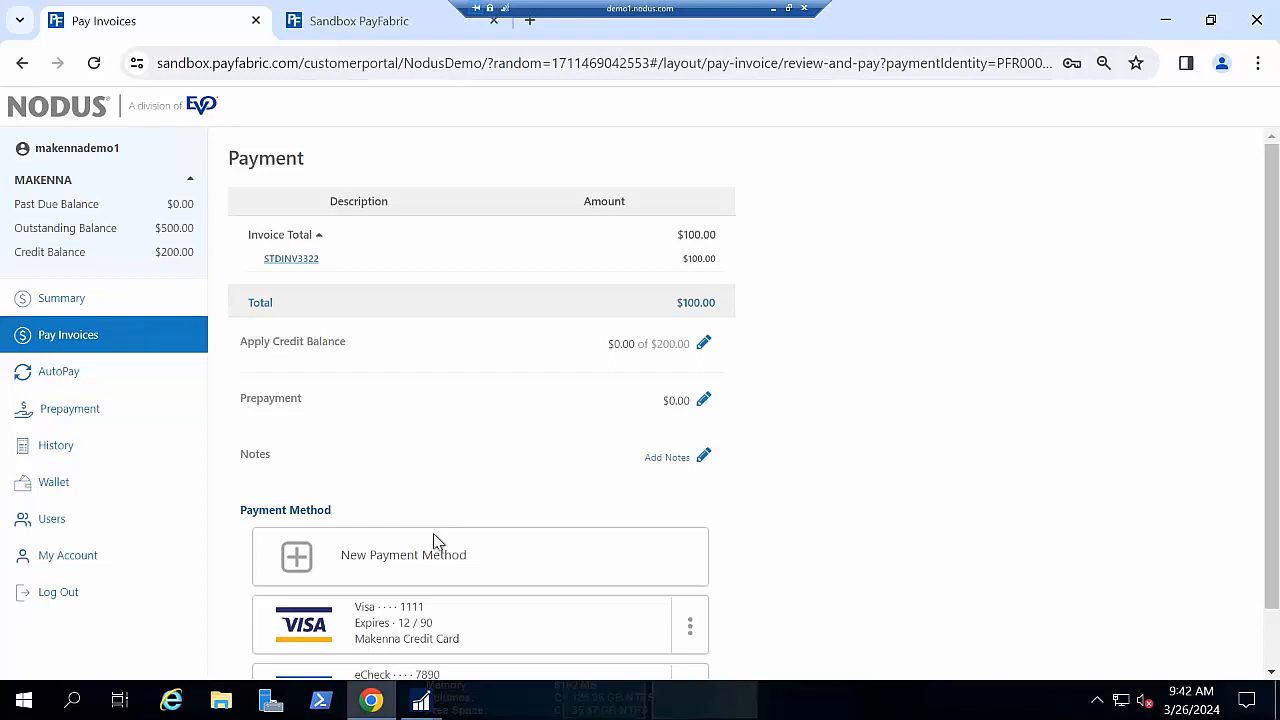
{"action": "scroll", "coordinate": [471, 668], "scroll_direction": "down", "scroll_amount": 1}
{"action": "left_click", "coordinate": [503, 613]}
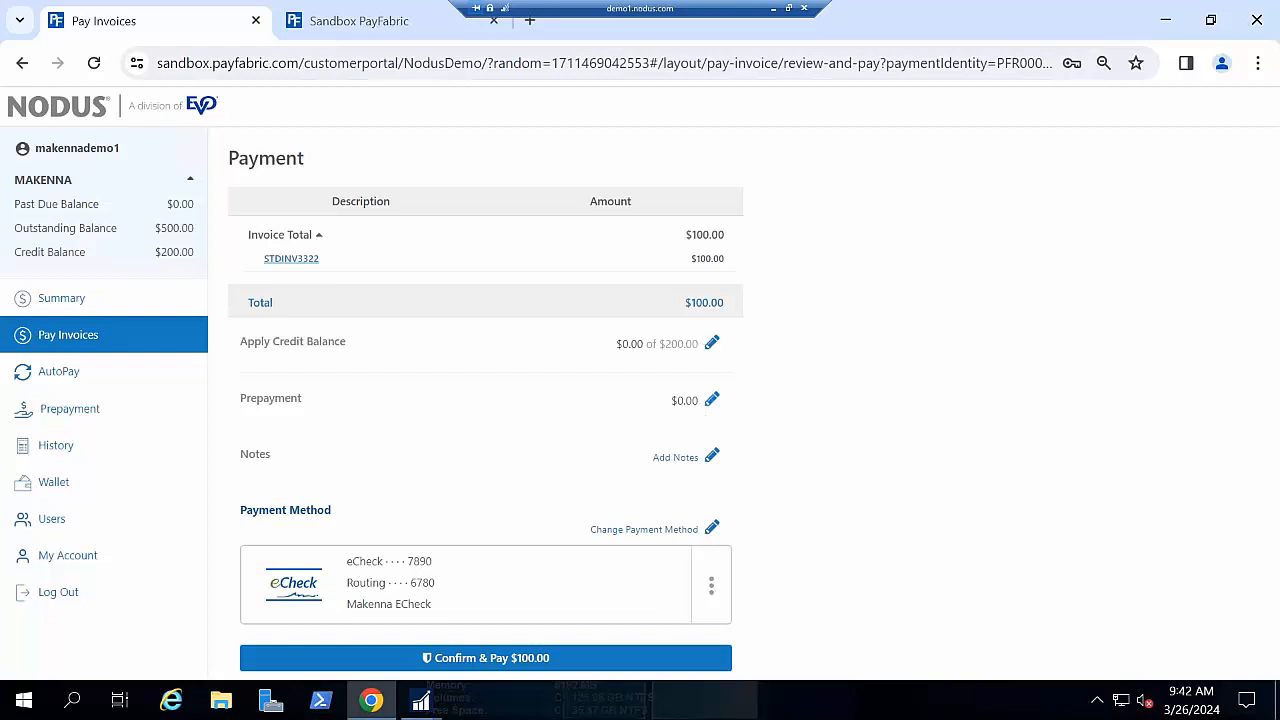
{"action": "left_click", "coordinate": [713, 401]}
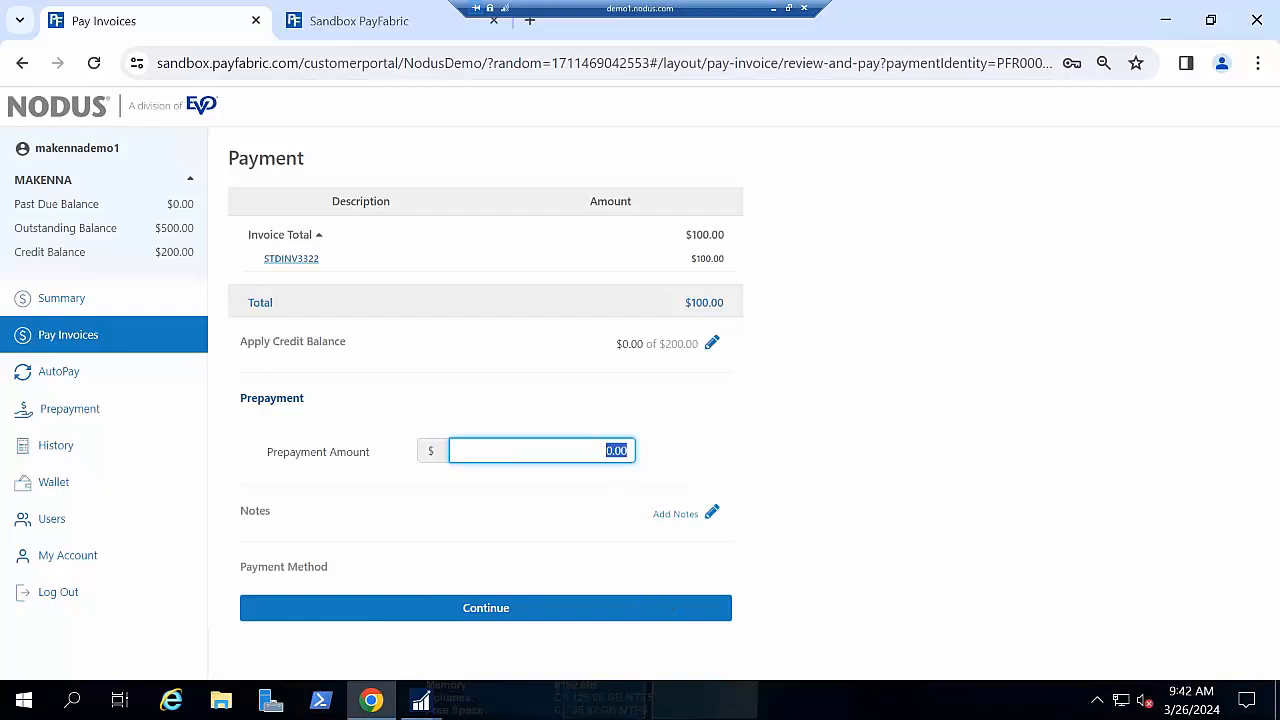
{"action": "left_click", "coordinate": [675, 608]}
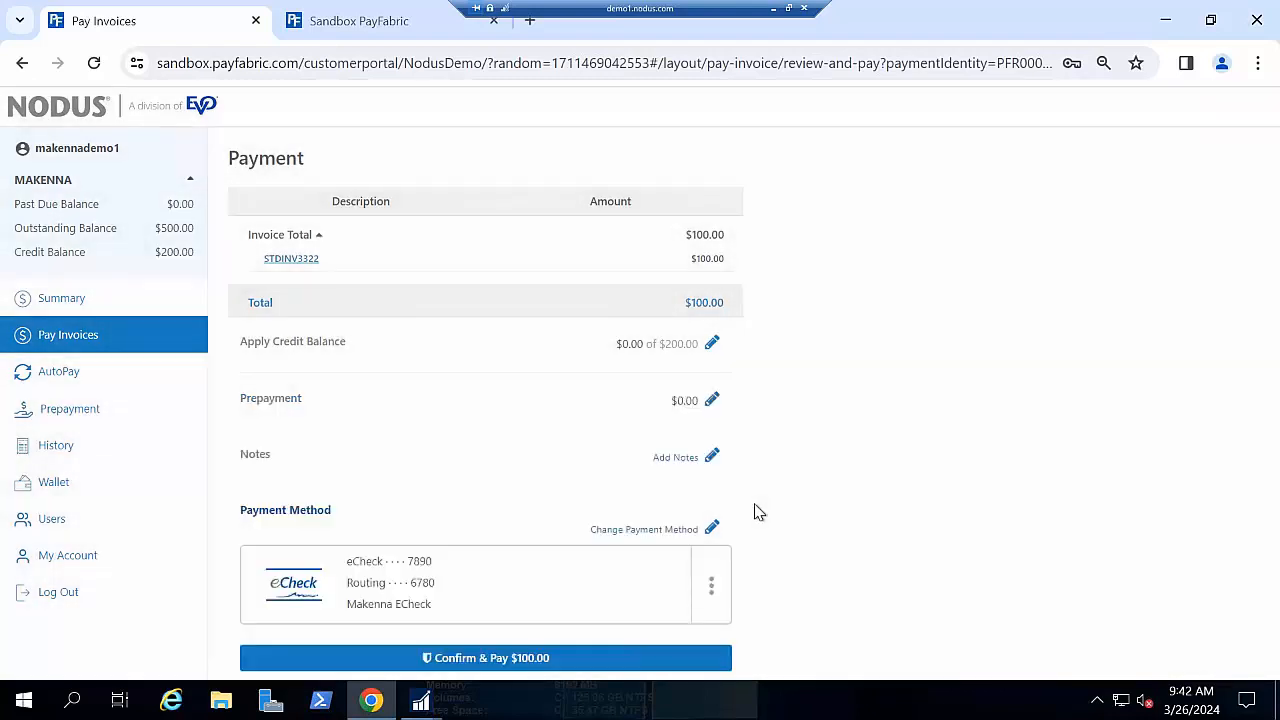
- Submit the $100.00 payment, note payment ID PFR000569, and view AutoPay's $400.00 due 04/20/2024
{"action": "left_click", "coordinate": [472, 657]}
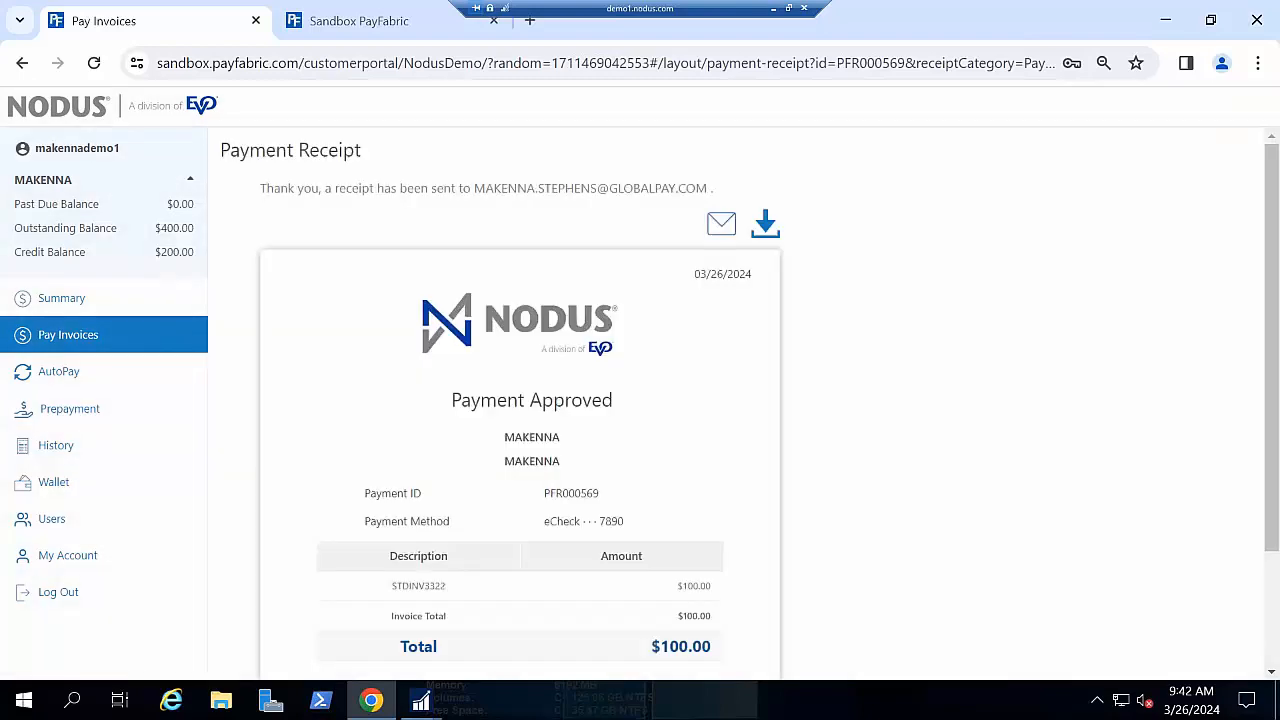
{"action": "scroll", "coordinate": [715, 360], "scroll_direction": "down", "scroll_amount": 1}
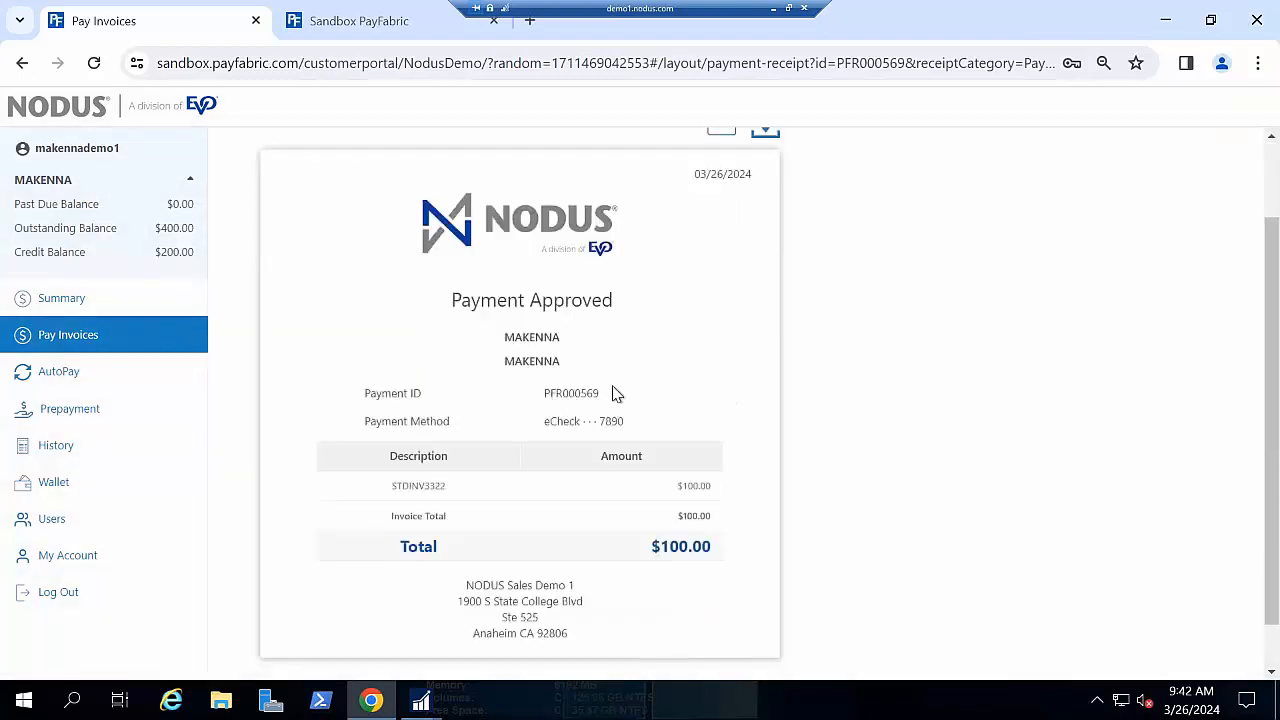
{"action": "double_click", "coordinate": [574, 396]}
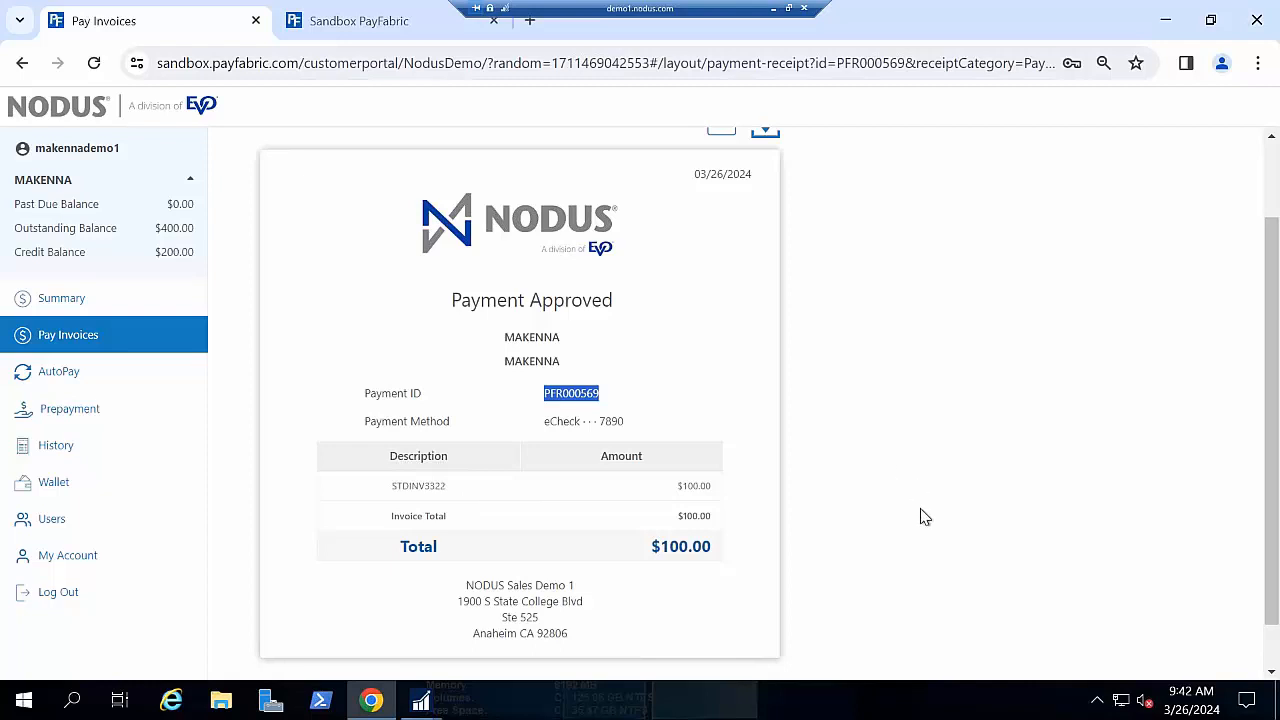
{"action": "left_click", "coordinate": [102, 377]}
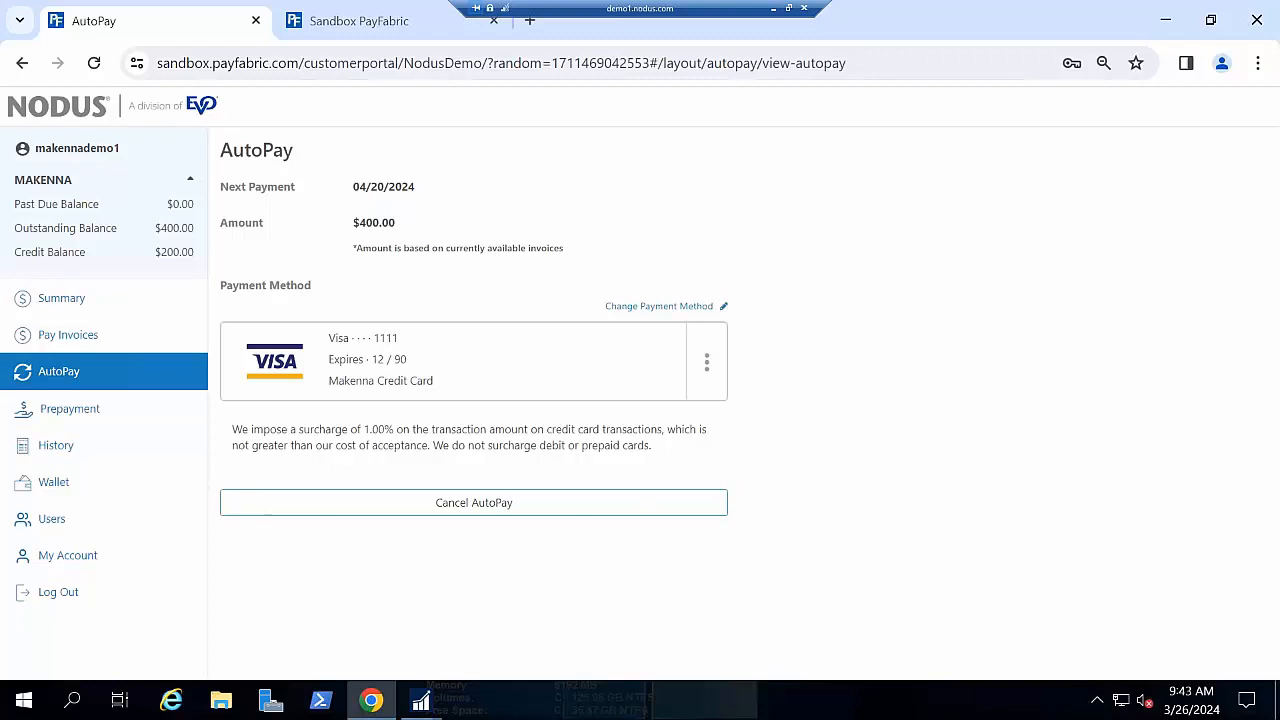
- Cancel the current AutoPay, preview the Monthly AutoPay form, then open the blank Prepayment page
{"action": "left_click", "coordinate": [474, 502]}
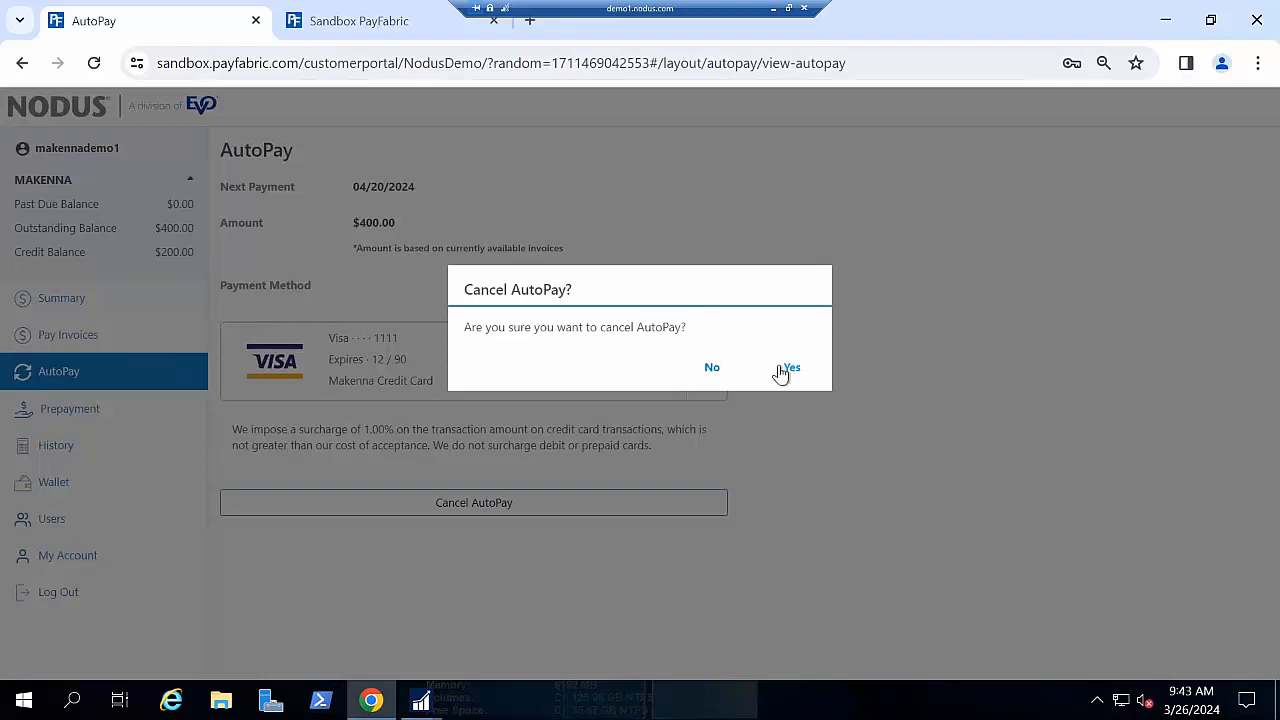
{"action": "left_click", "coordinate": [790, 368]}
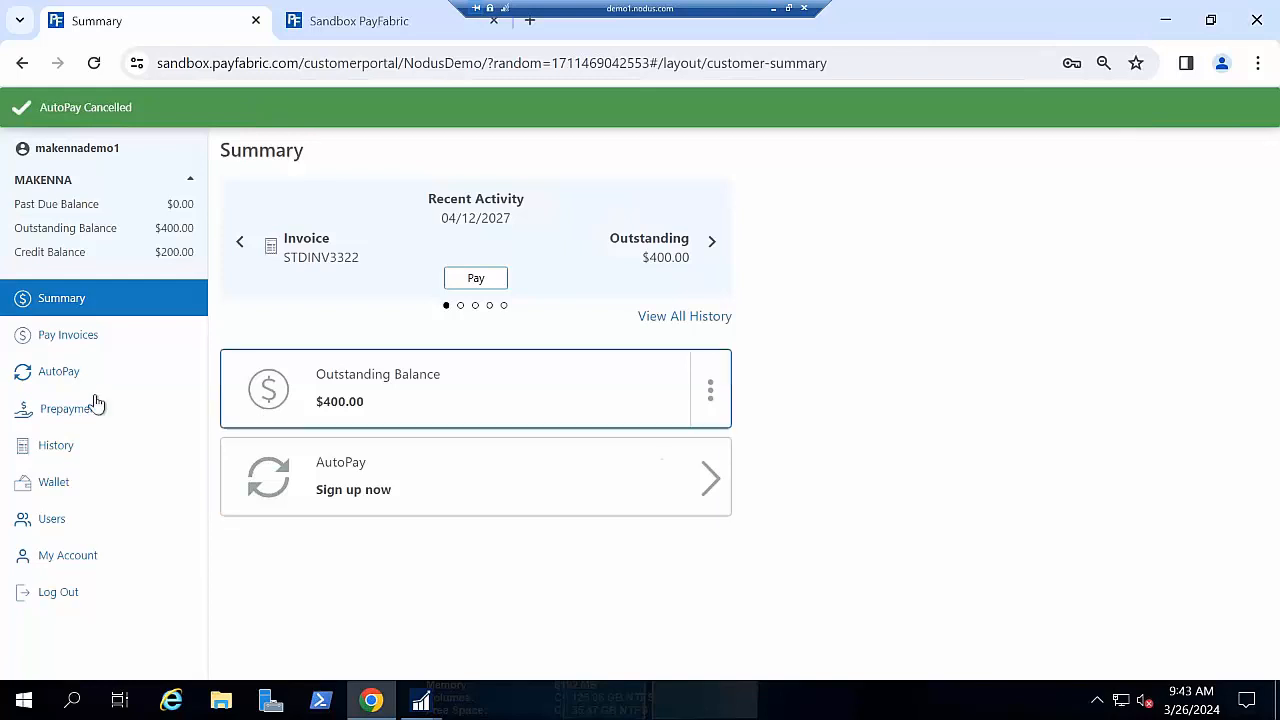
{"action": "left_click", "coordinate": [92, 382]}
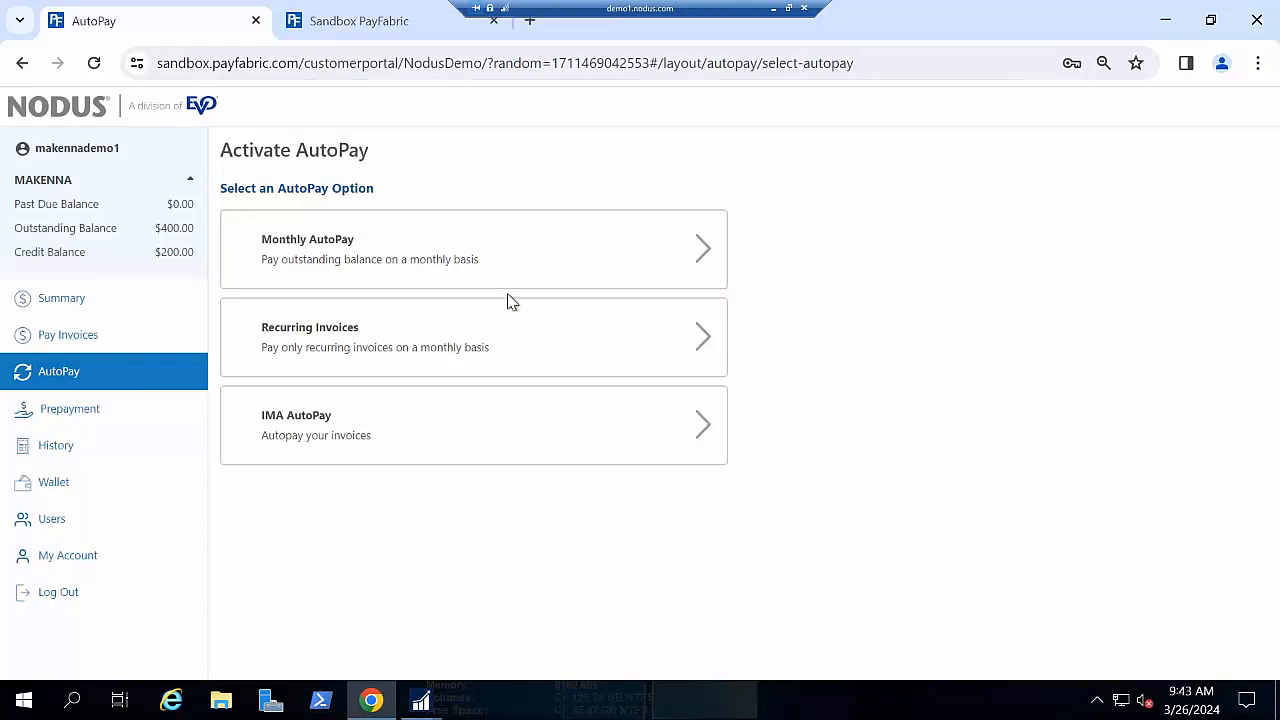
{"action": "left_click", "coordinate": [530, 256]}
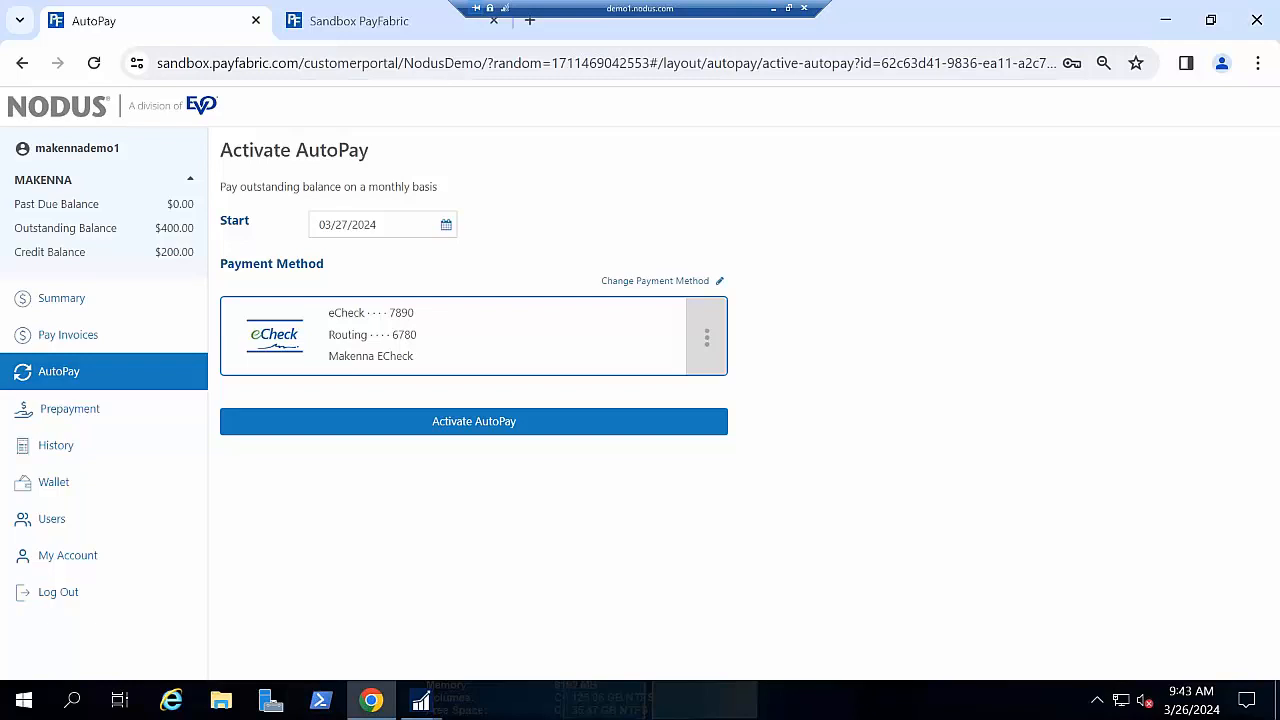
{"action": "left_click", "coordinate": [118, 413]}
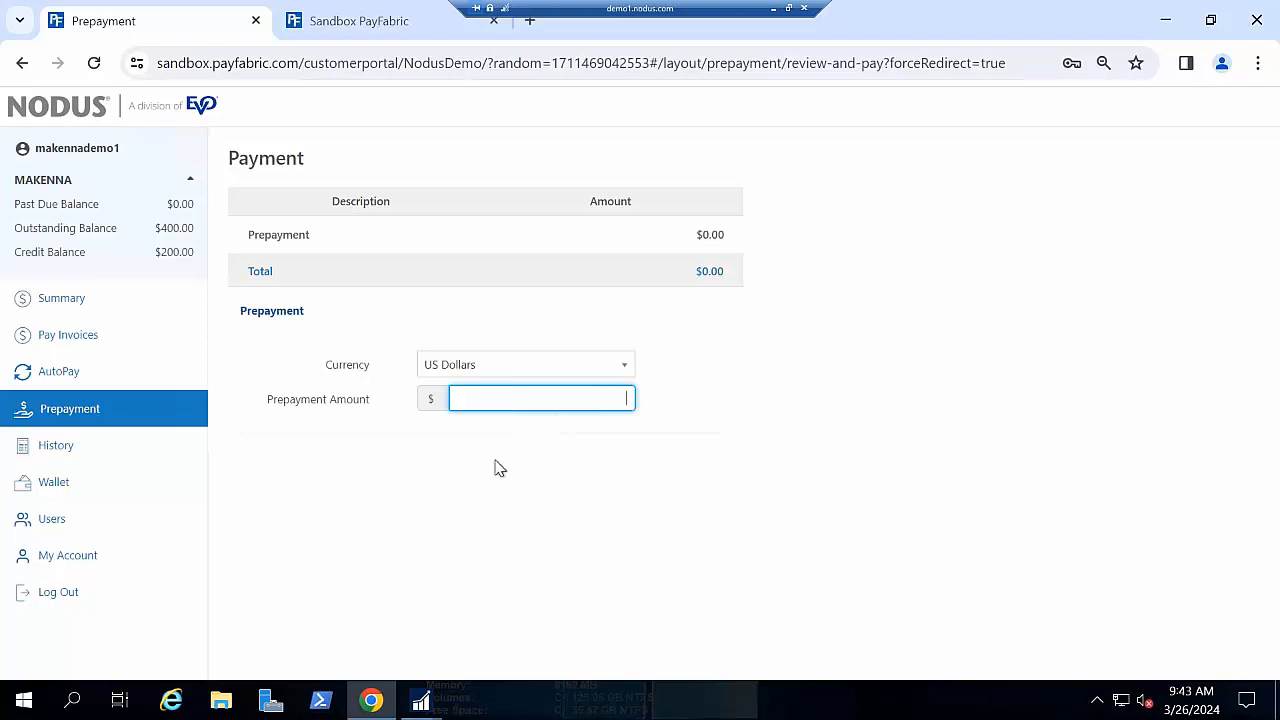
- Leave the prepayment, browse the History filter options, then view the saved eCheck and Visa wallet
{"action": "left_click", "coordinate": [56, 445]}
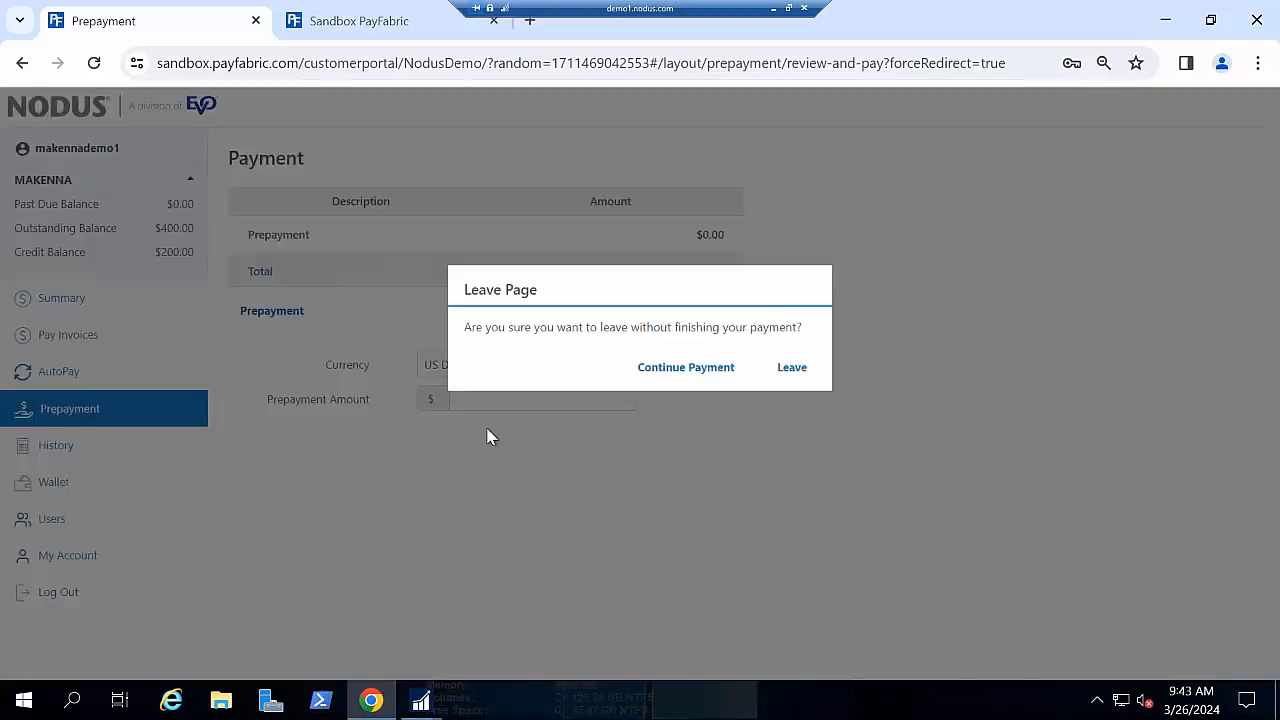
{"action": "left_click", "coordinate": [791, 368]}
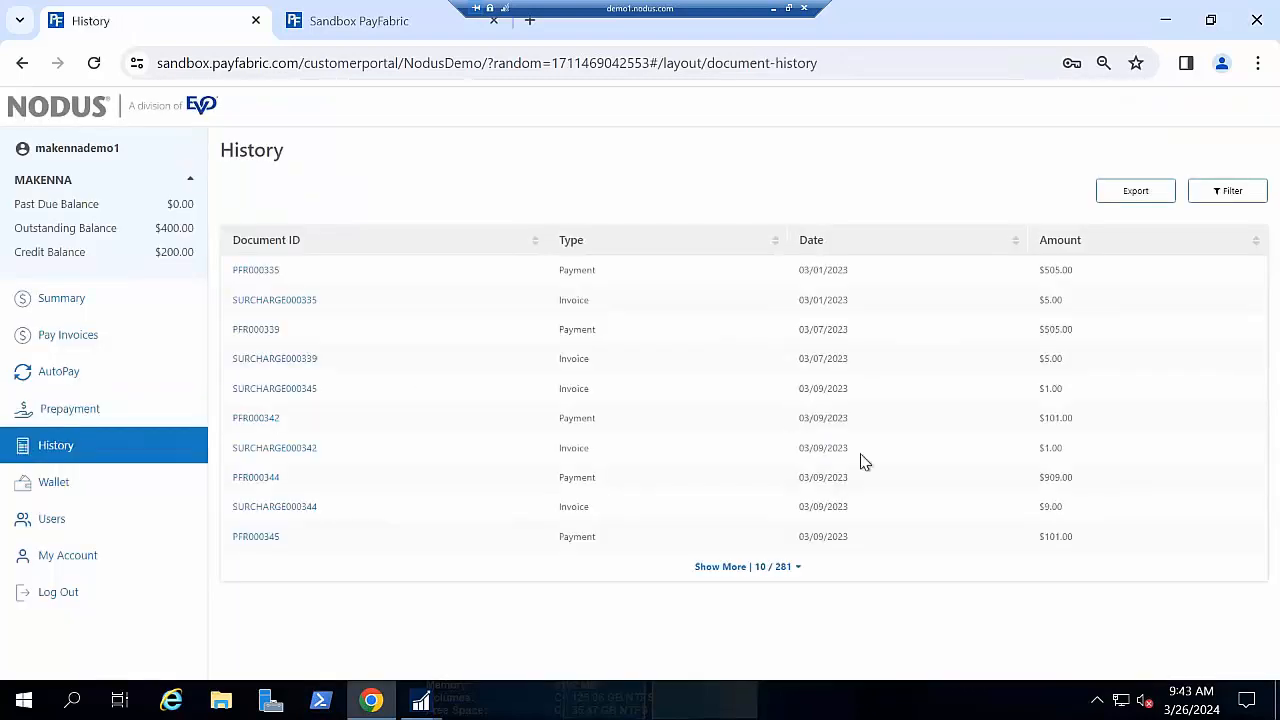
{"action": "left_click", "coordinate": [1232, 192]}
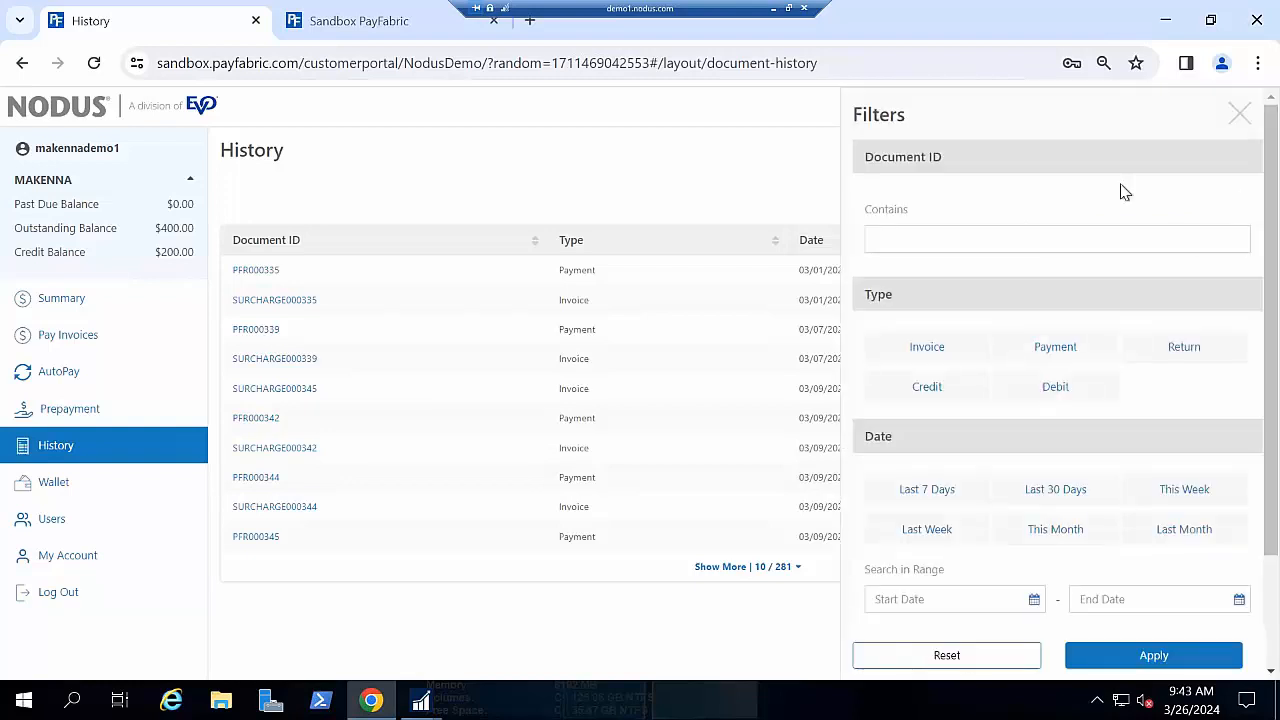
{"action": "scroll", "coordinate": [1010, 425], "scroll_direction": "down", "scroll_amount": 1}
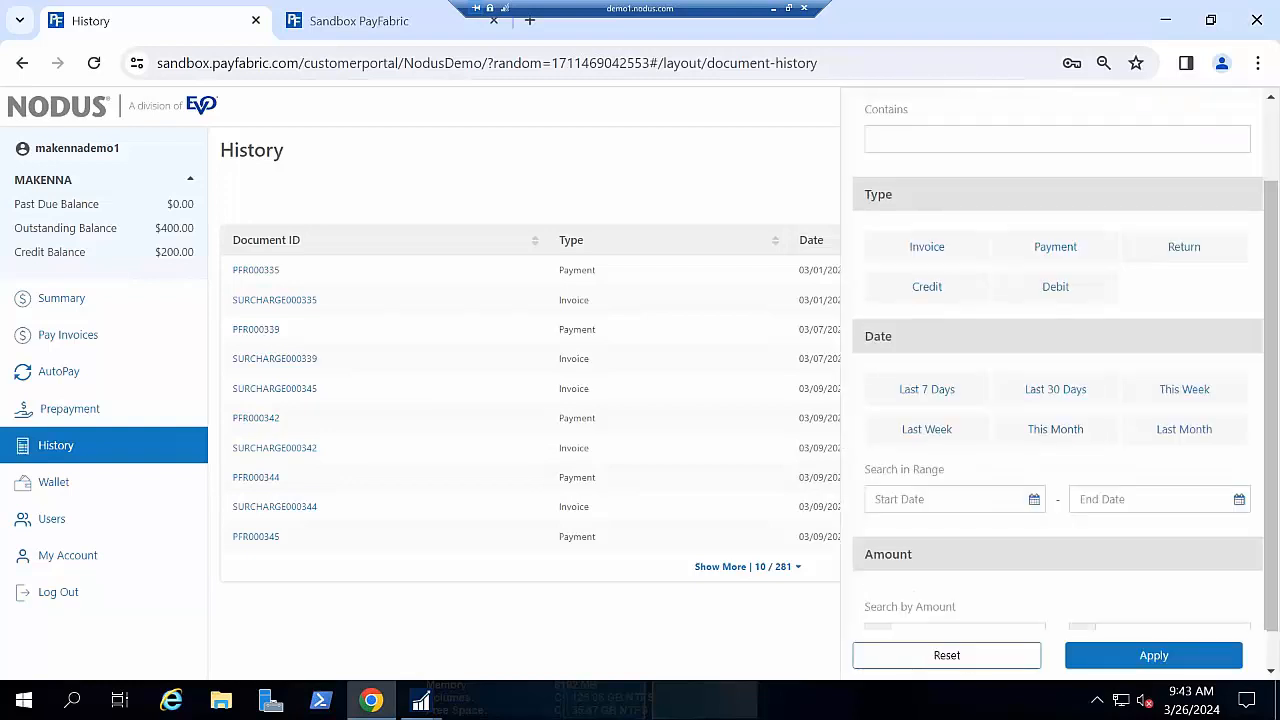
{"action": "scroll", "coordinate": [1058, 380], "scroll_direction": "down", "scroll_amount": 1}
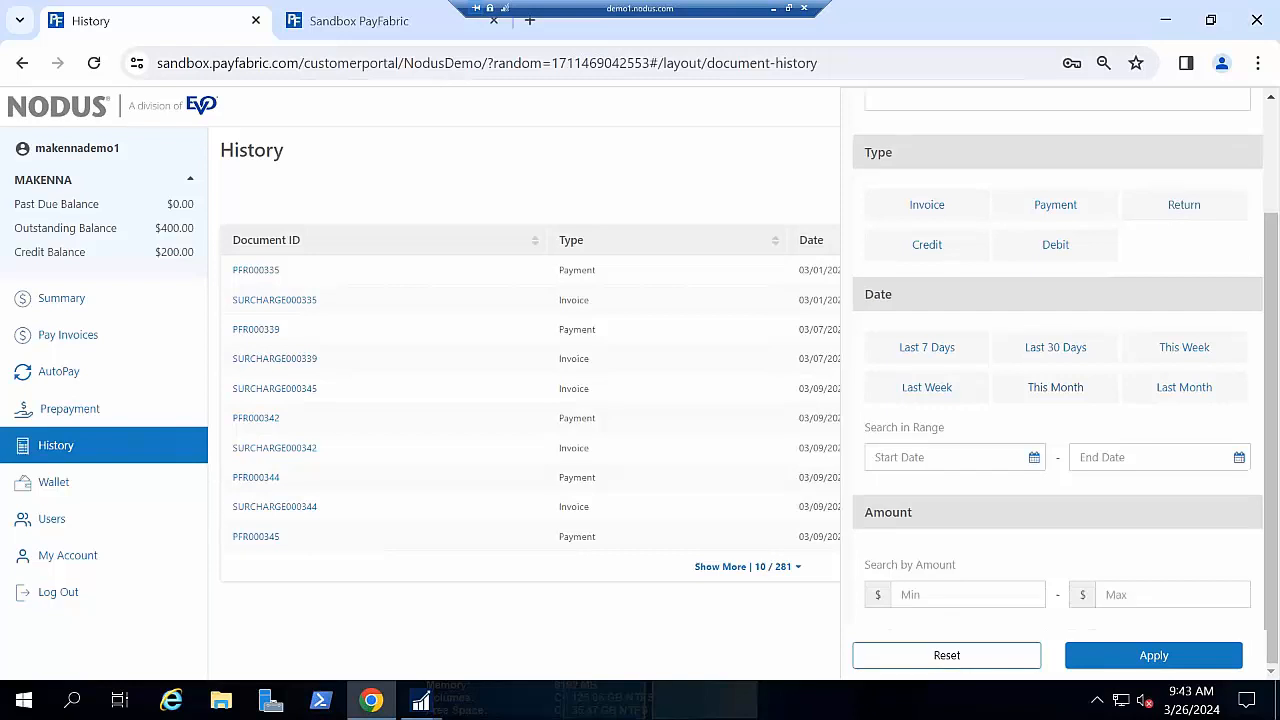
{"action": "scroll", "coordinate": [1197, 240], "scroll_direction": "up", "scroll_amount": 2}
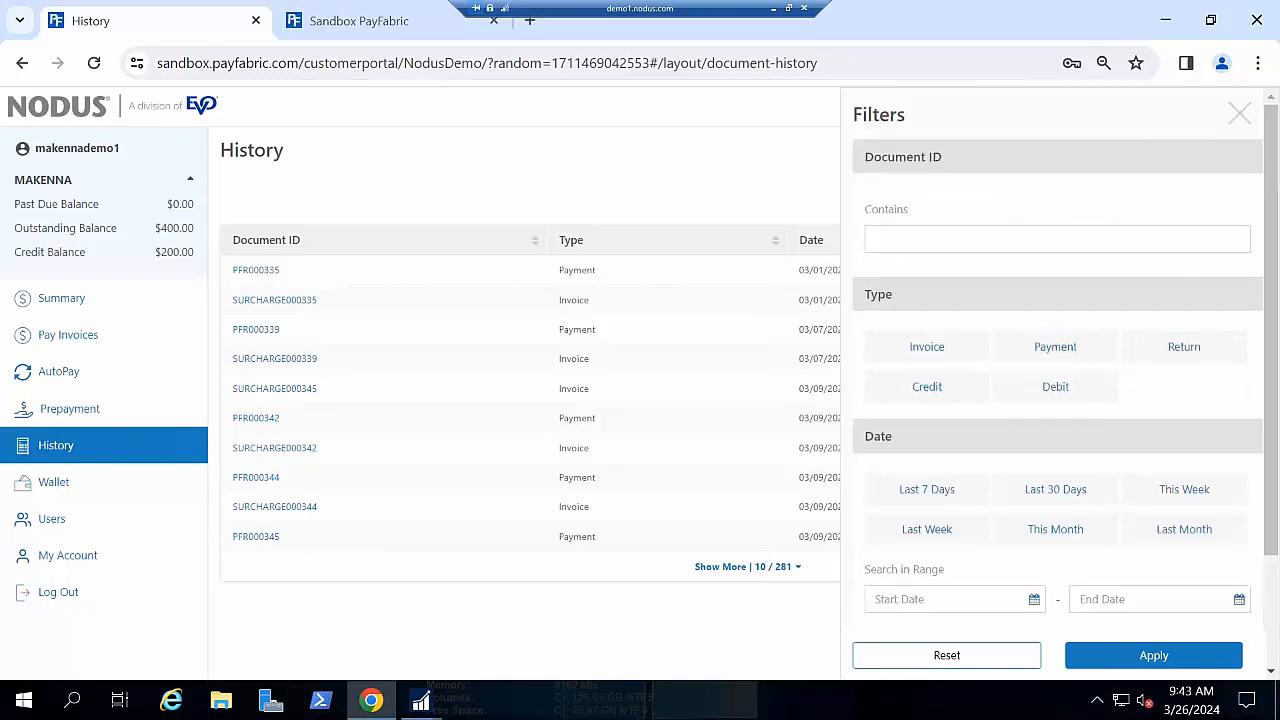
{"action": "left_click", "coordinate": [1243, 118]}
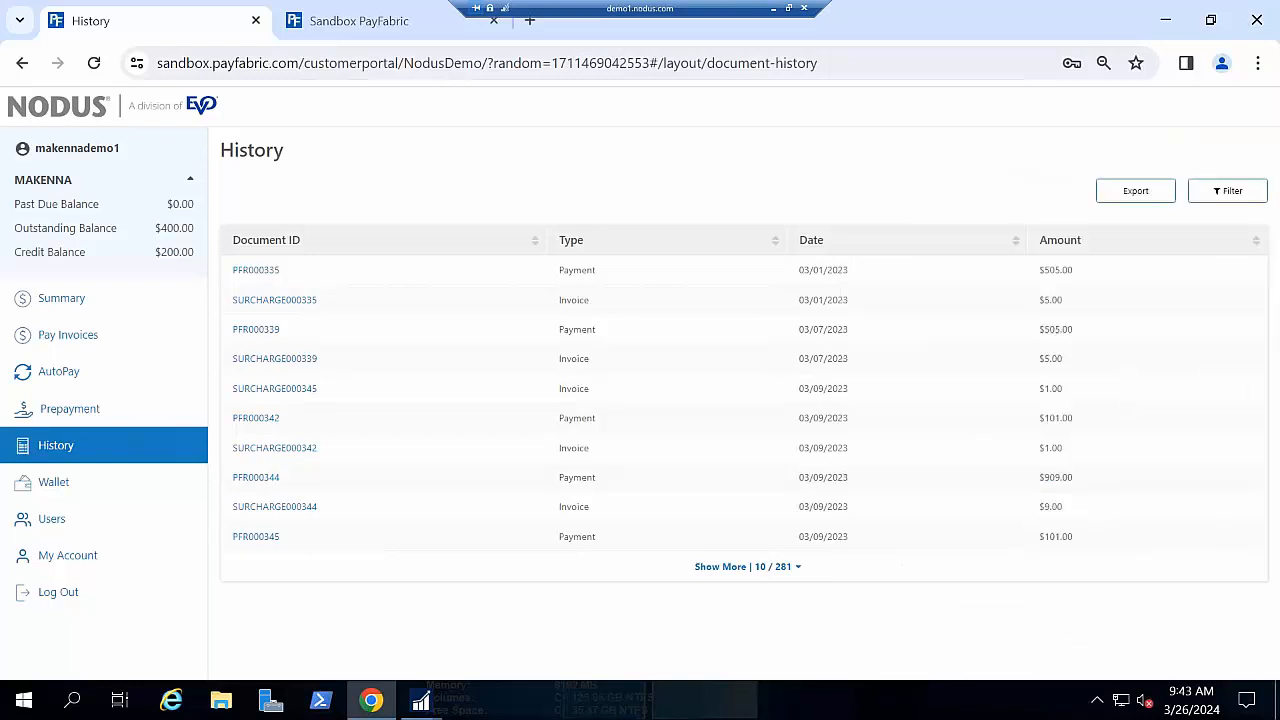
{"action": "left_click", "coordinate": [60, 482]}
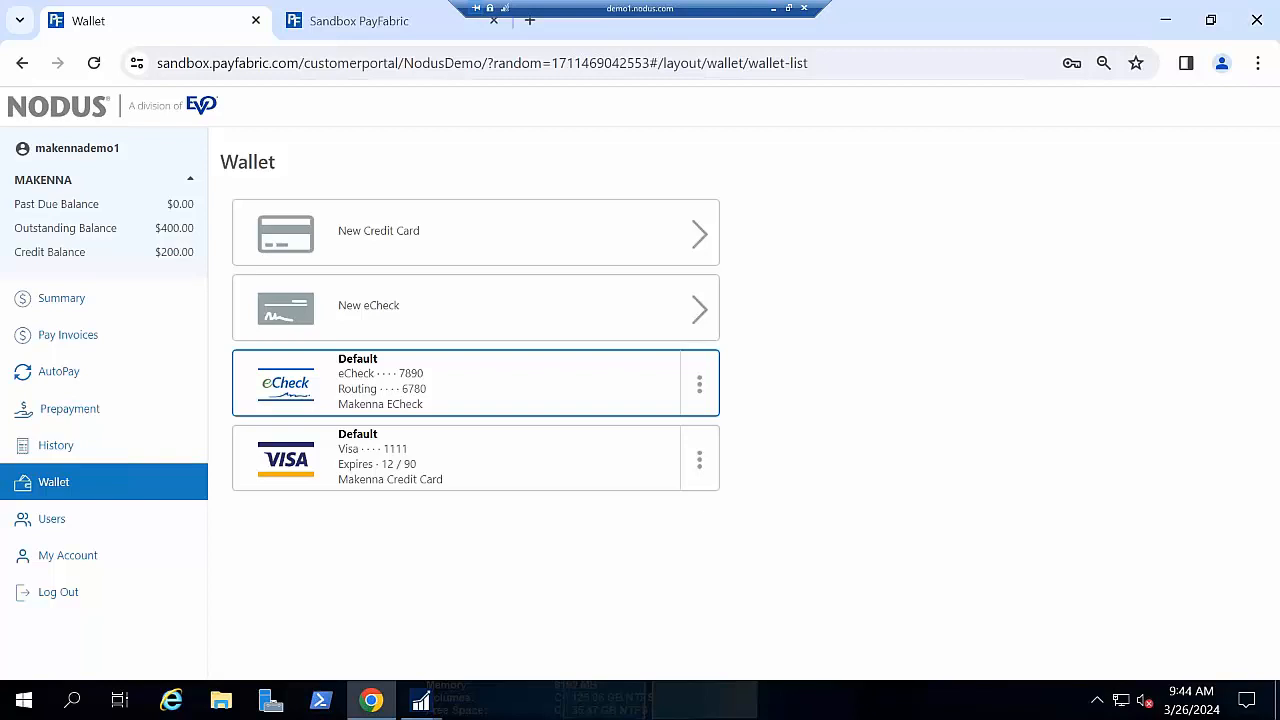
- View the new-user form's permission levels without adding a user, then switch to the Sandbox PayFabric tab
{"action": "left_click", "coordinate": [106, 523]}
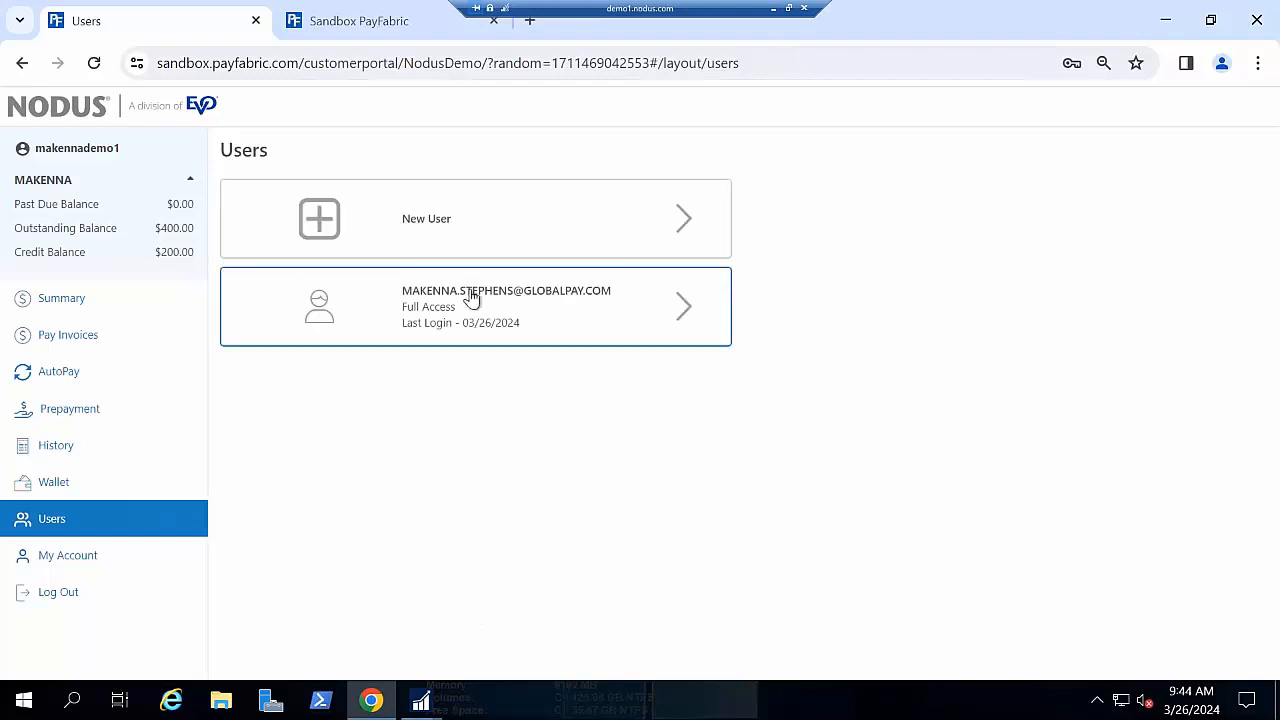
{"action": "left_click", "coordinate": [490, 238]}
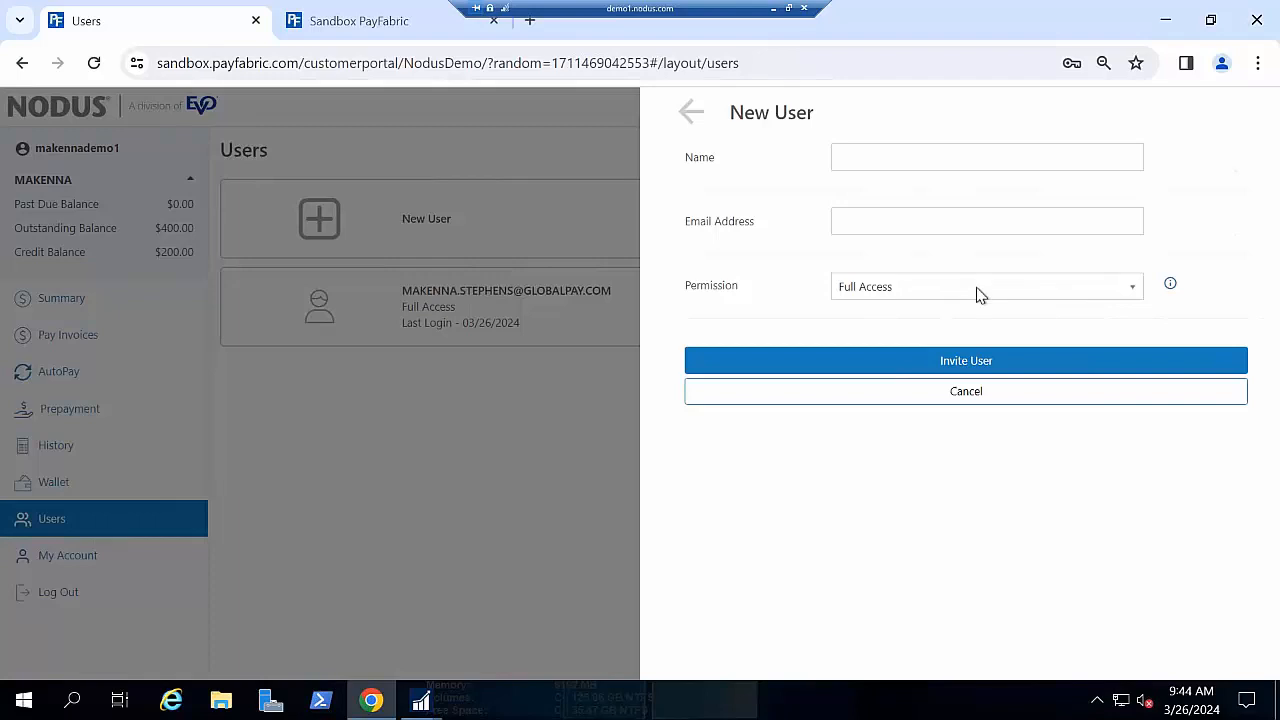
{"action": "left_click", "coordinate": [975, 290]}
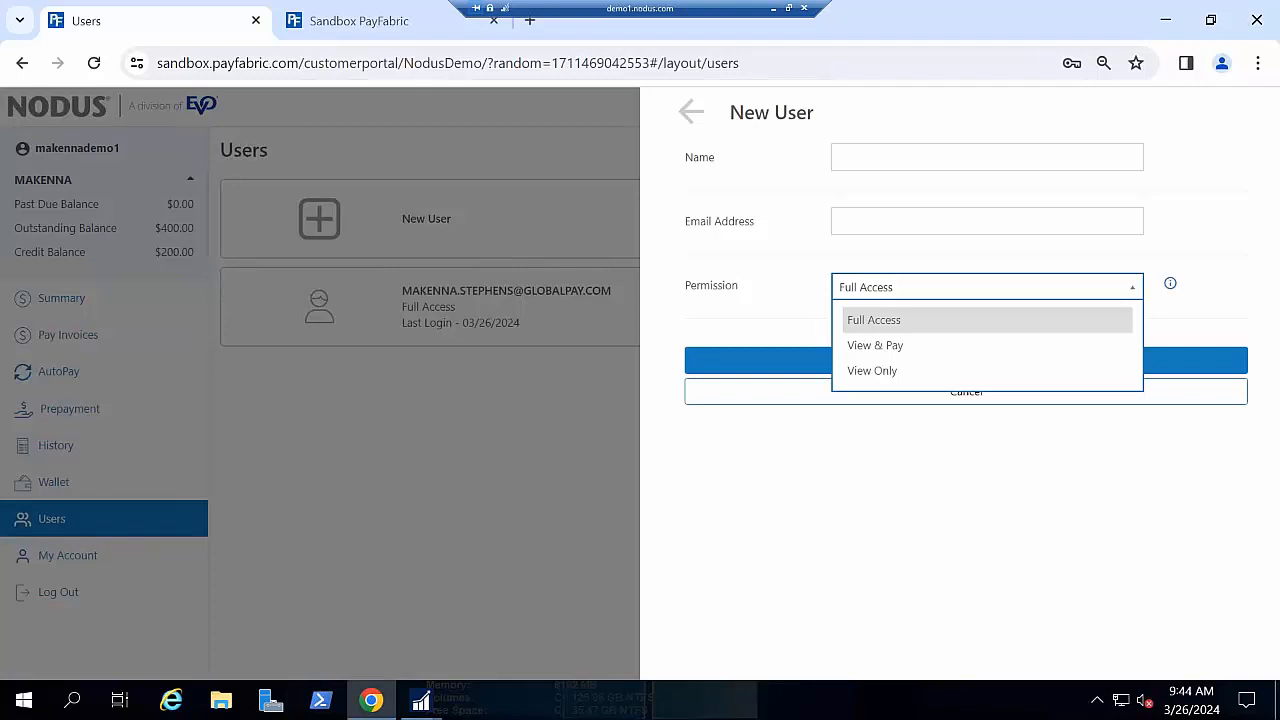
{"action": "left_click", "coordinate": [509, 517]}
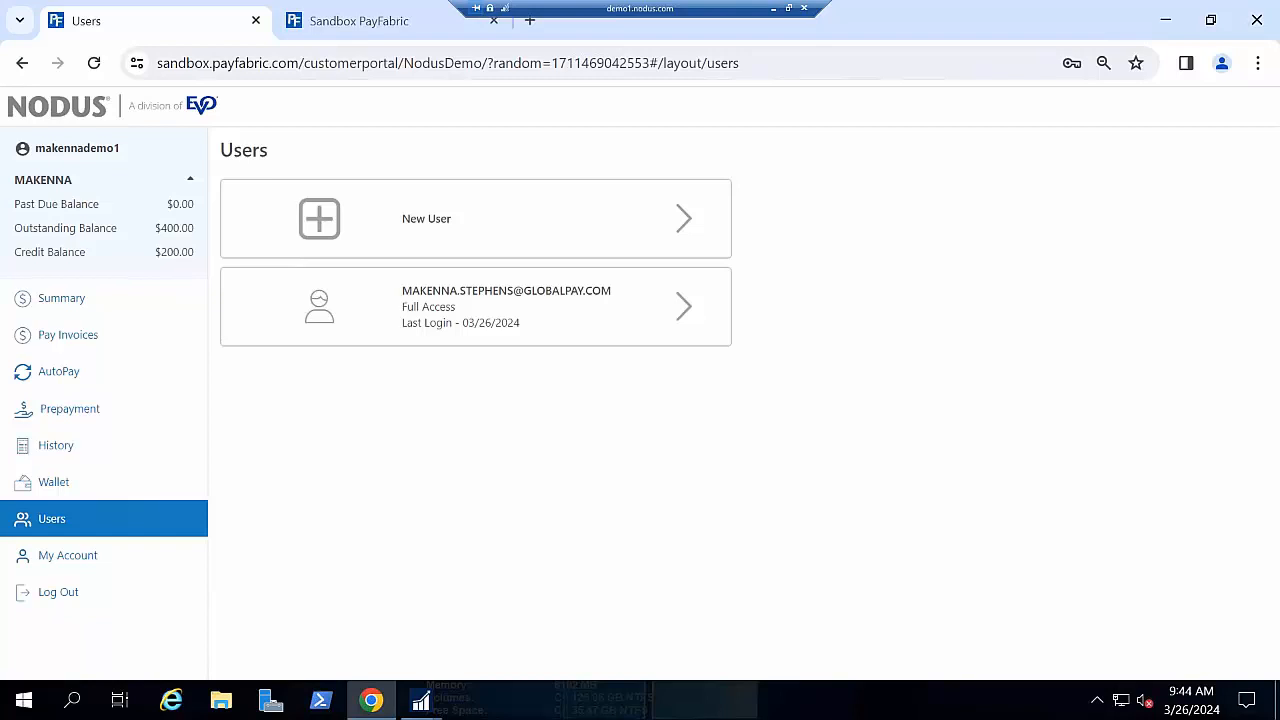
{"action": "left_click", "coordinate": [366, 30]}
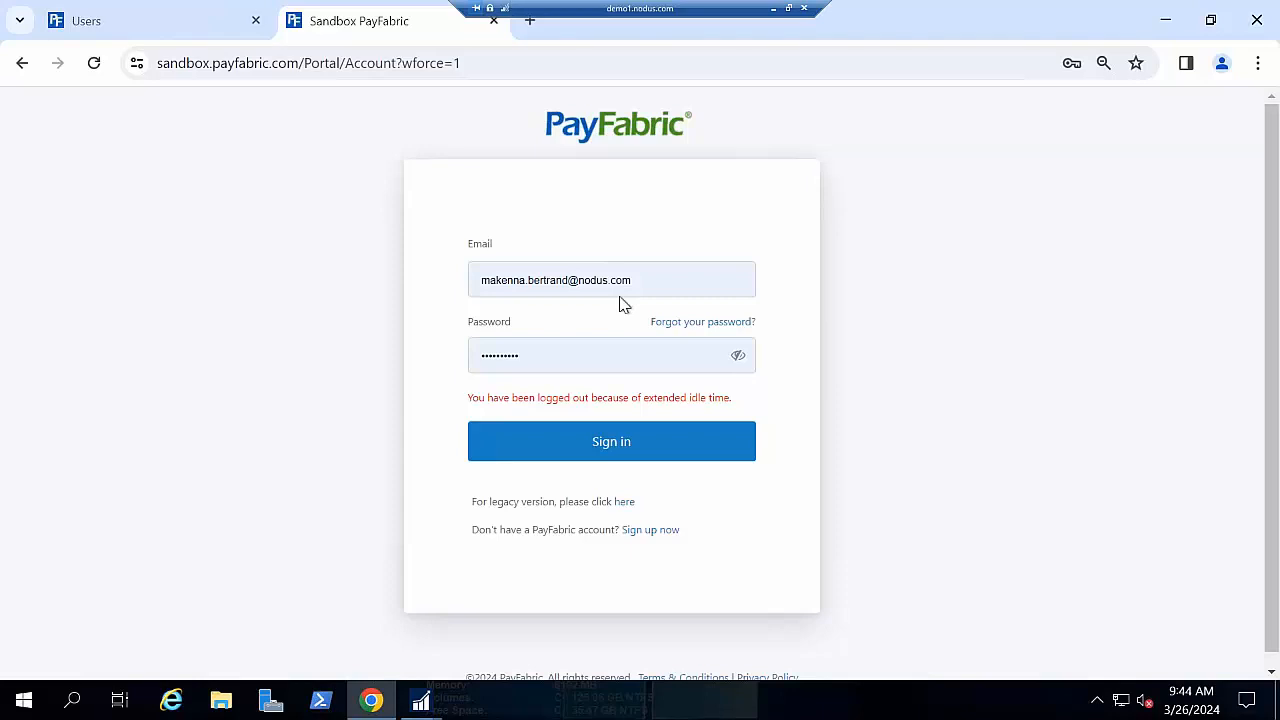
- Sign back in to PayFabric and switch to the Receivables app
{"action": "left_click", "coordinate": [636, 430]}
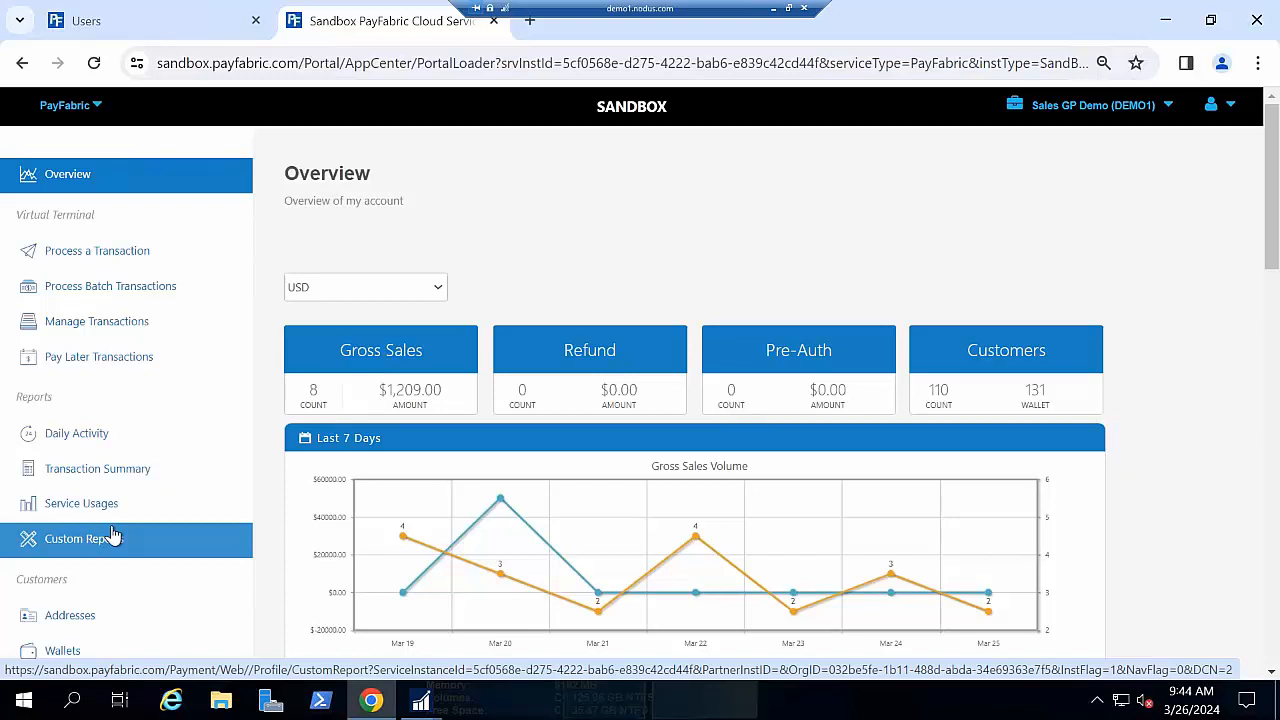
{"action": "left_click", "coordinate": [95, 105]}
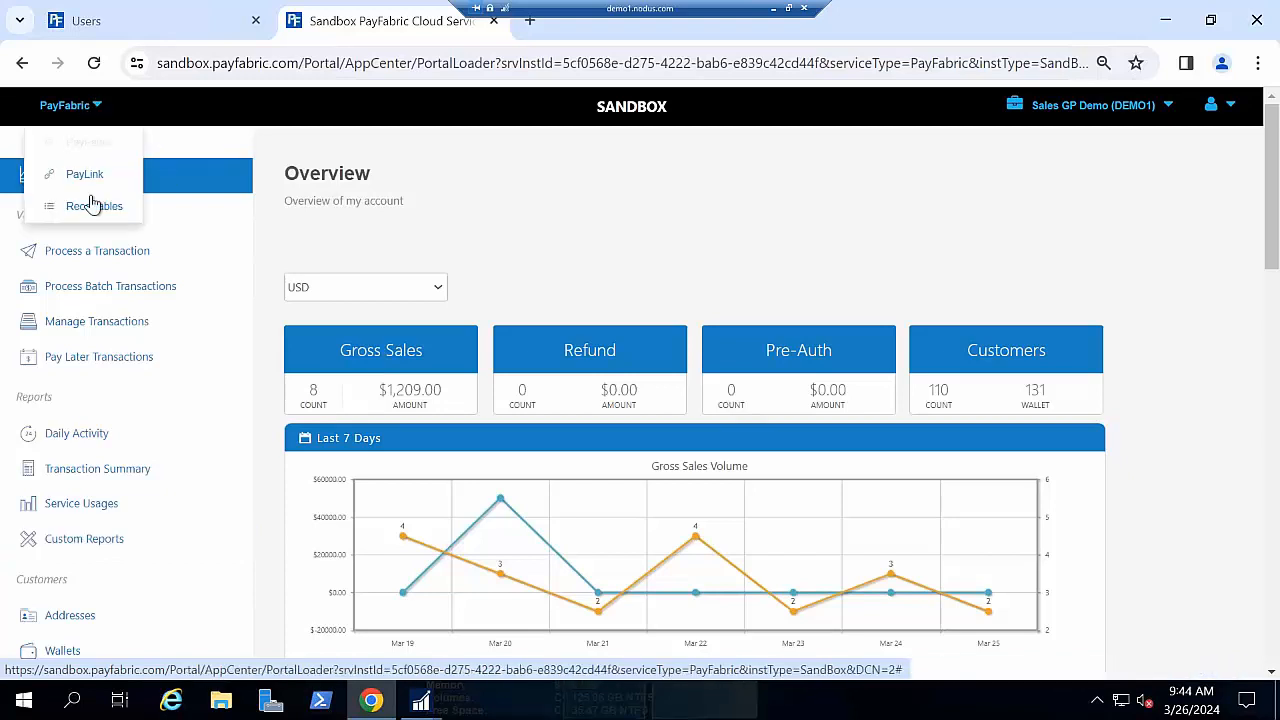
{"action": "left_click", "coordinate": [93, 205]}
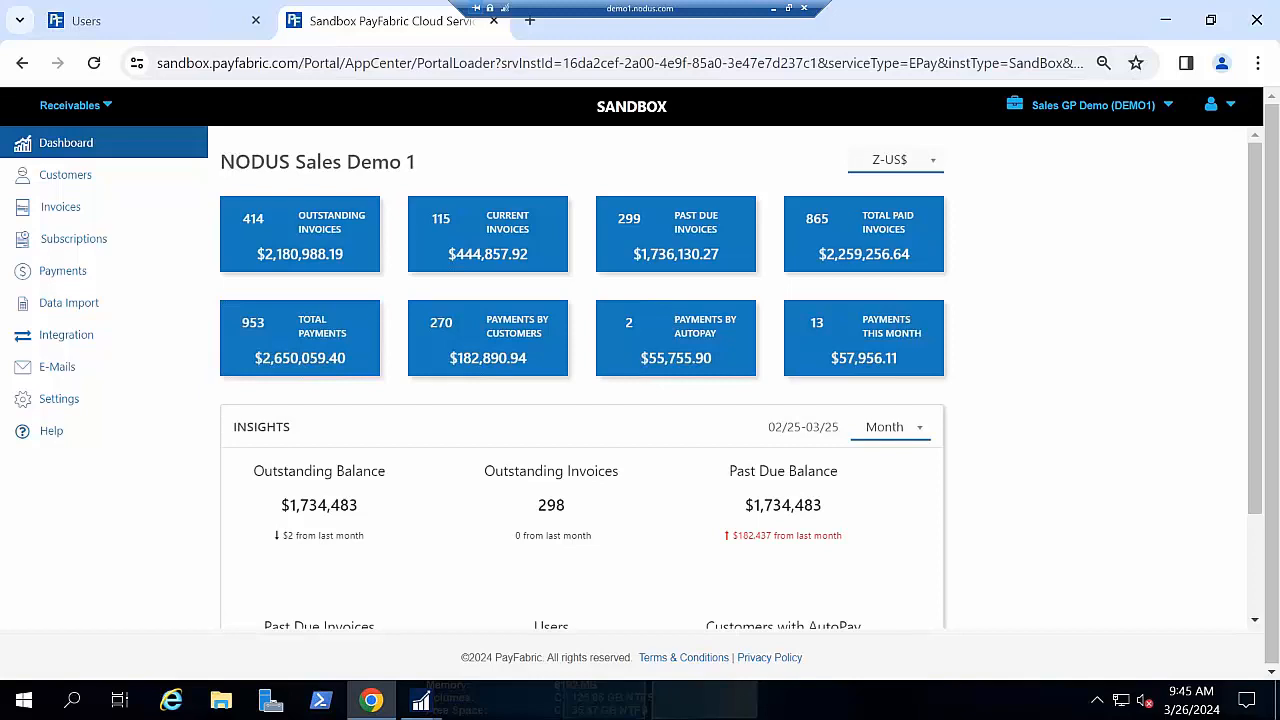
- Review the Customers list and a customer's action menu, then open Receivables Settings
{"action": "left_click", "coordinate": [94, 177]}
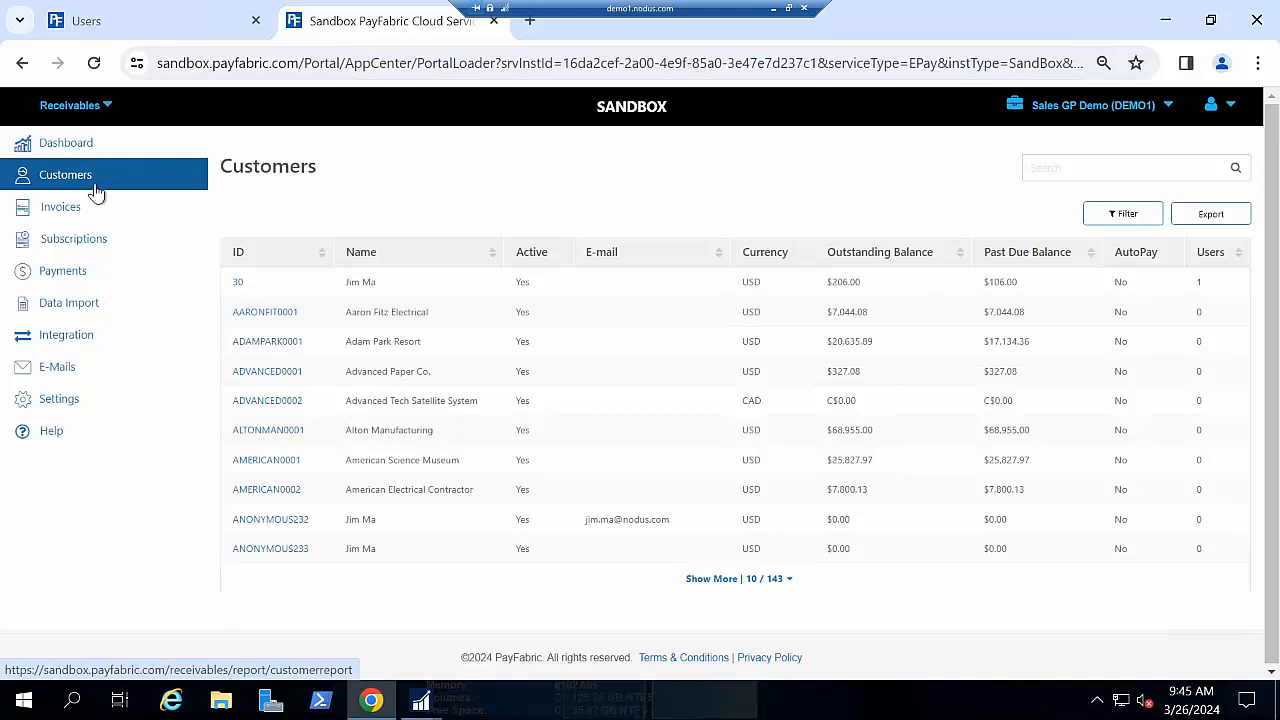
{"action": "left_click", "coordinate": [265, 312]}
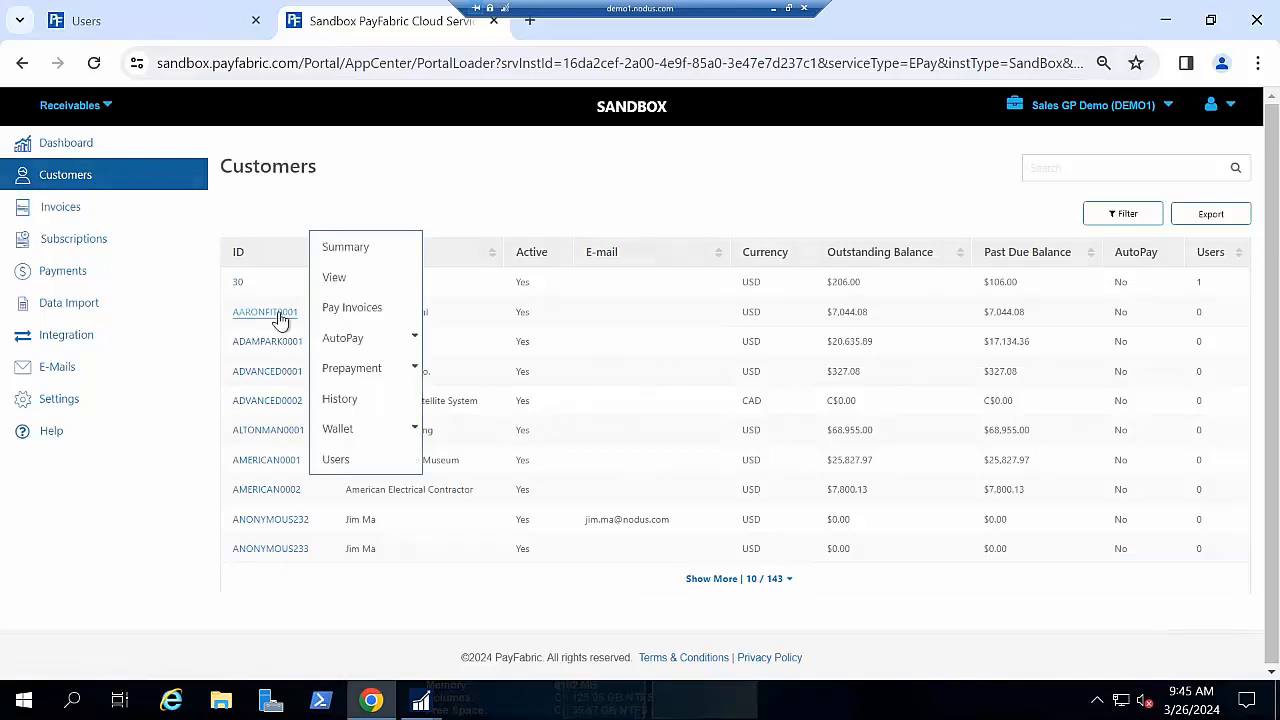
{"action": "mouse_move", "coordinate": [338, 338]}
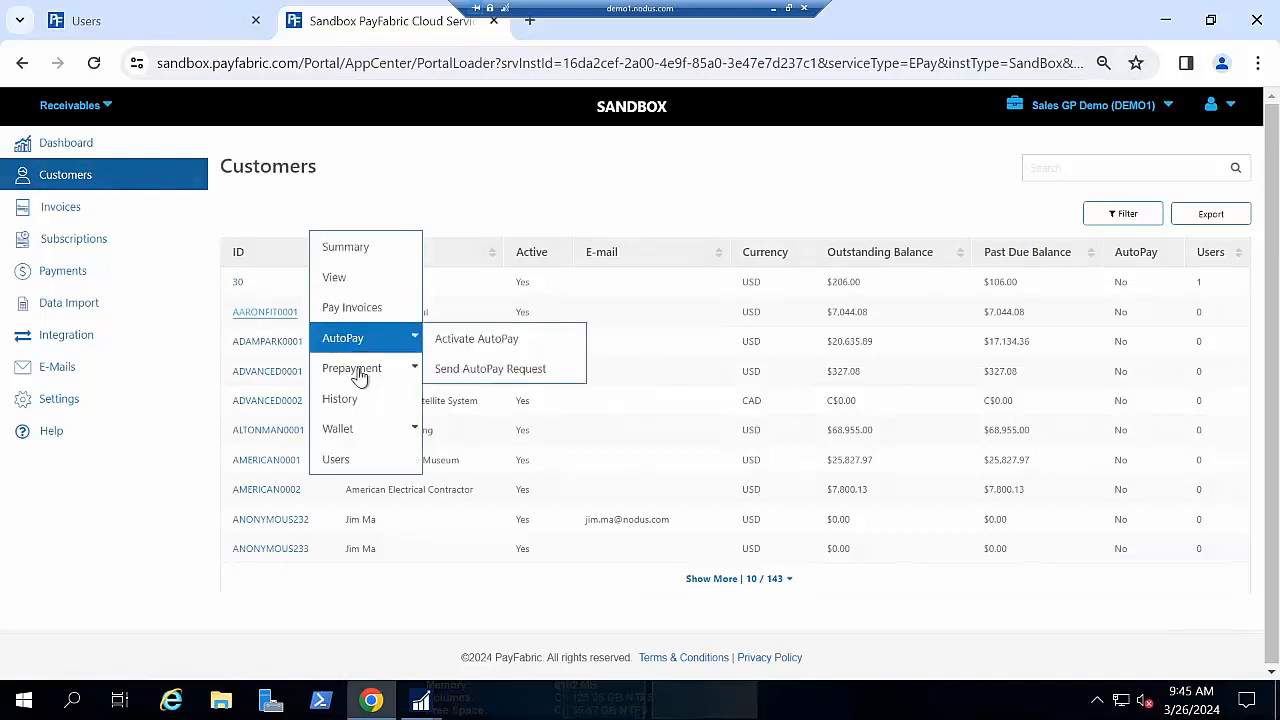
{"action": "mouse_move", "coordinate": [360, 376]}
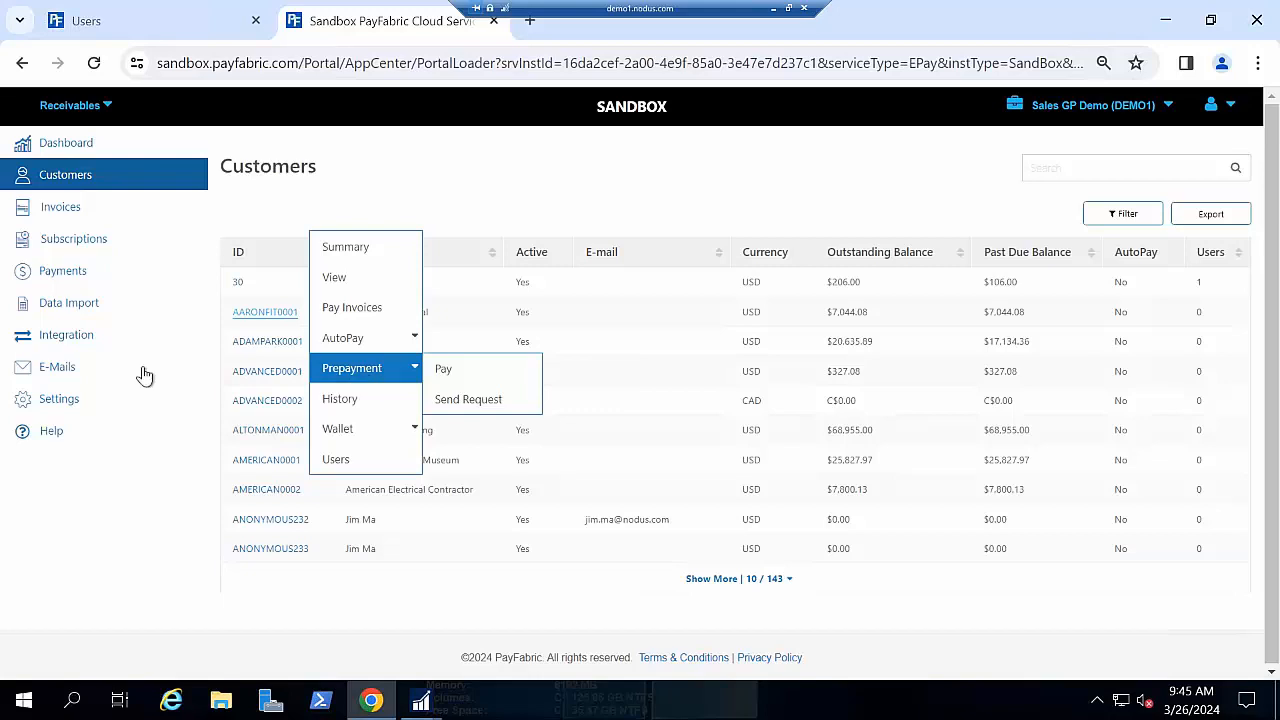
{"action": "left_click", "coordinate": [100, 399]}
{"action": "scroll", "coordinate": [600, 446], "scroll_direction": "down", "scroll_amount": 9}
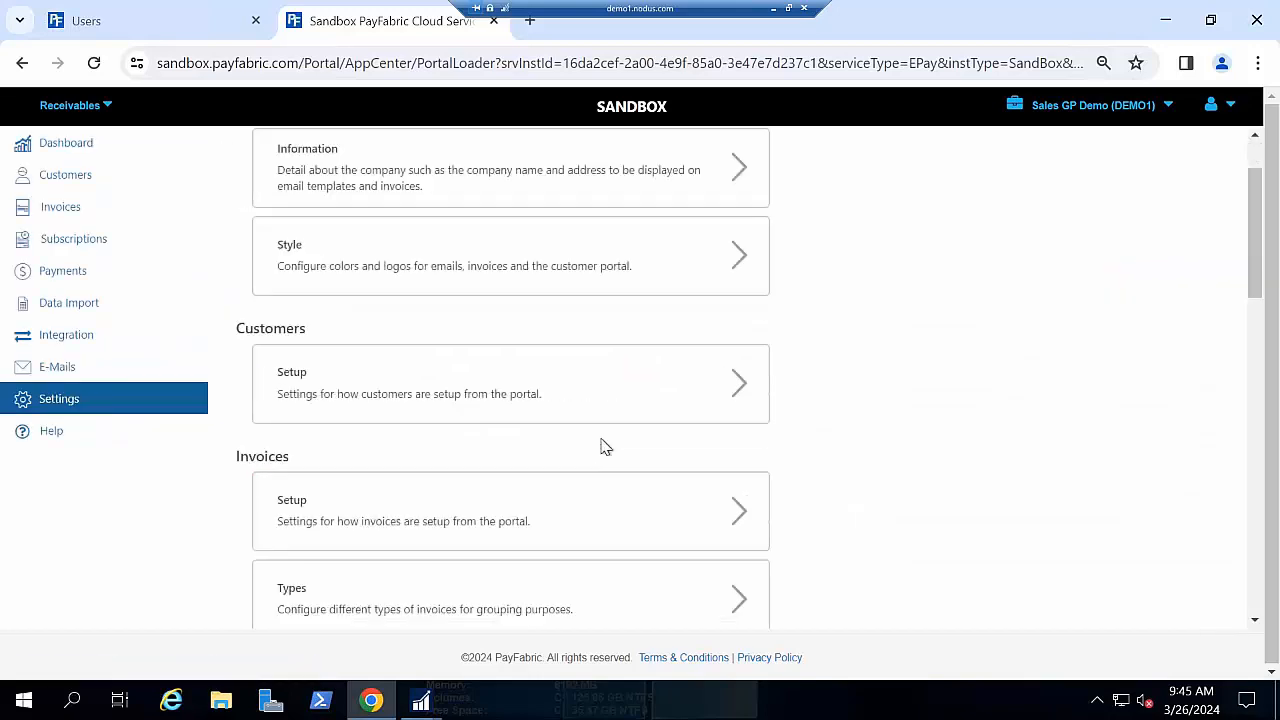
{"action": "left_click", "coordinate": [648, 566]}
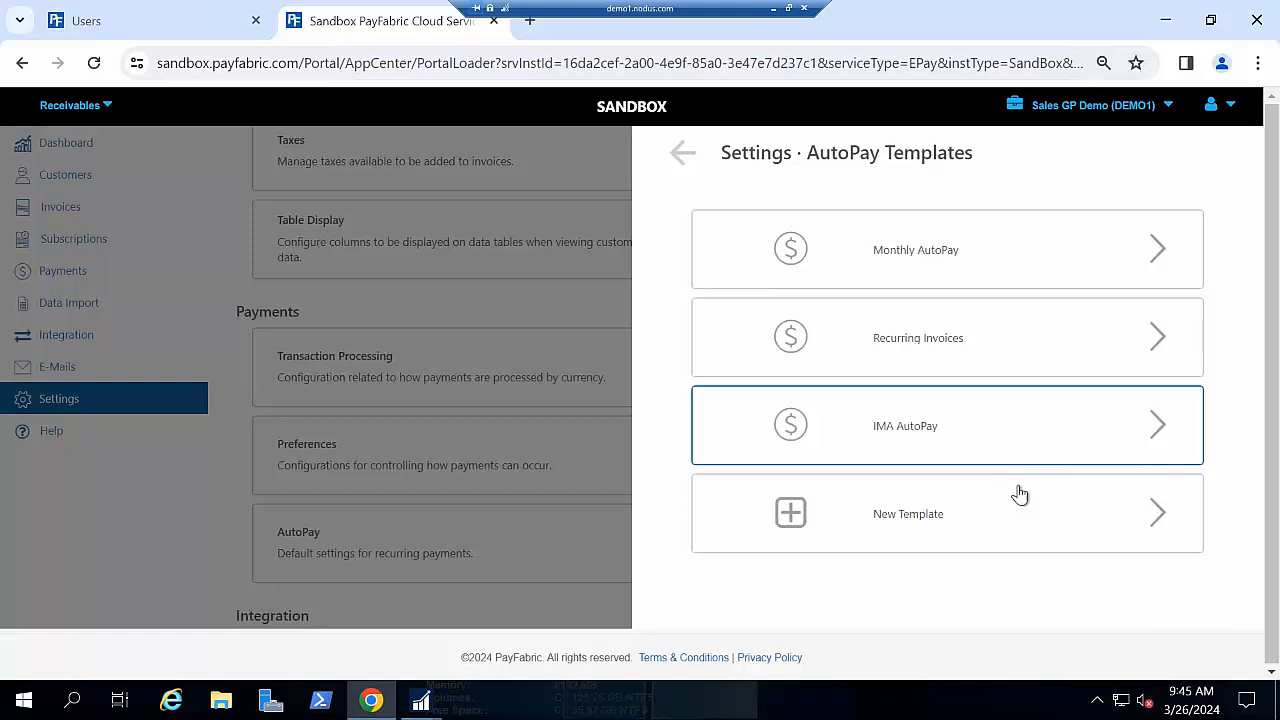
{"action": "left_click", "coordinate": [880, 513]}
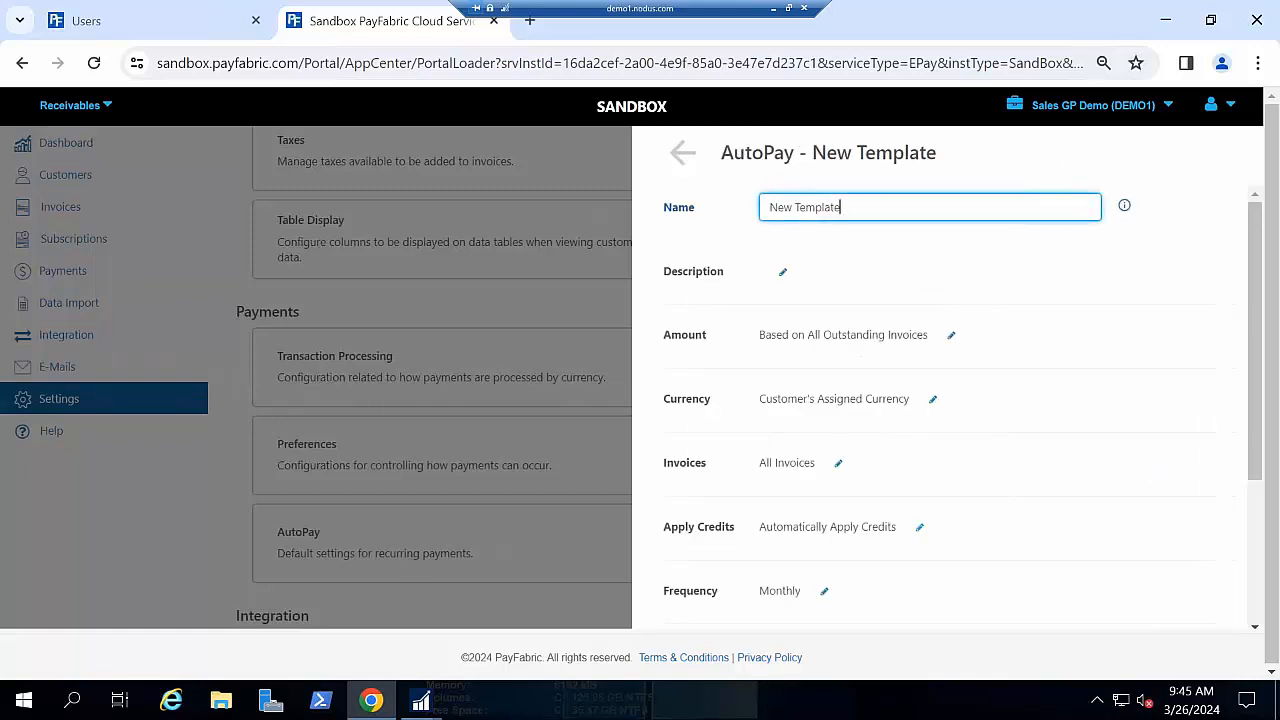
{"action": "scroll", "coordinate": [1068, 411], "scroll_direction": "down", "scroll_amount": 1}
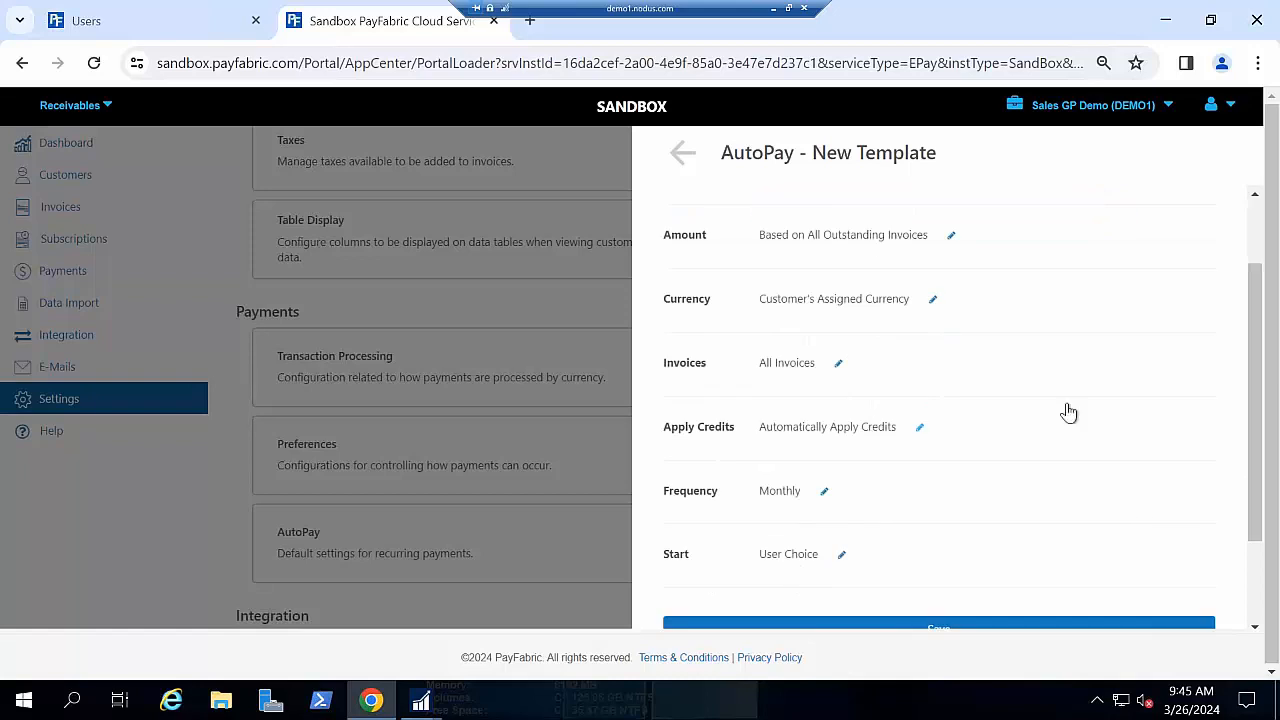
{"action": "left_click", "coordinate": [949, 238]}
{"action": "left_click", "coordinate": [949, 240]}
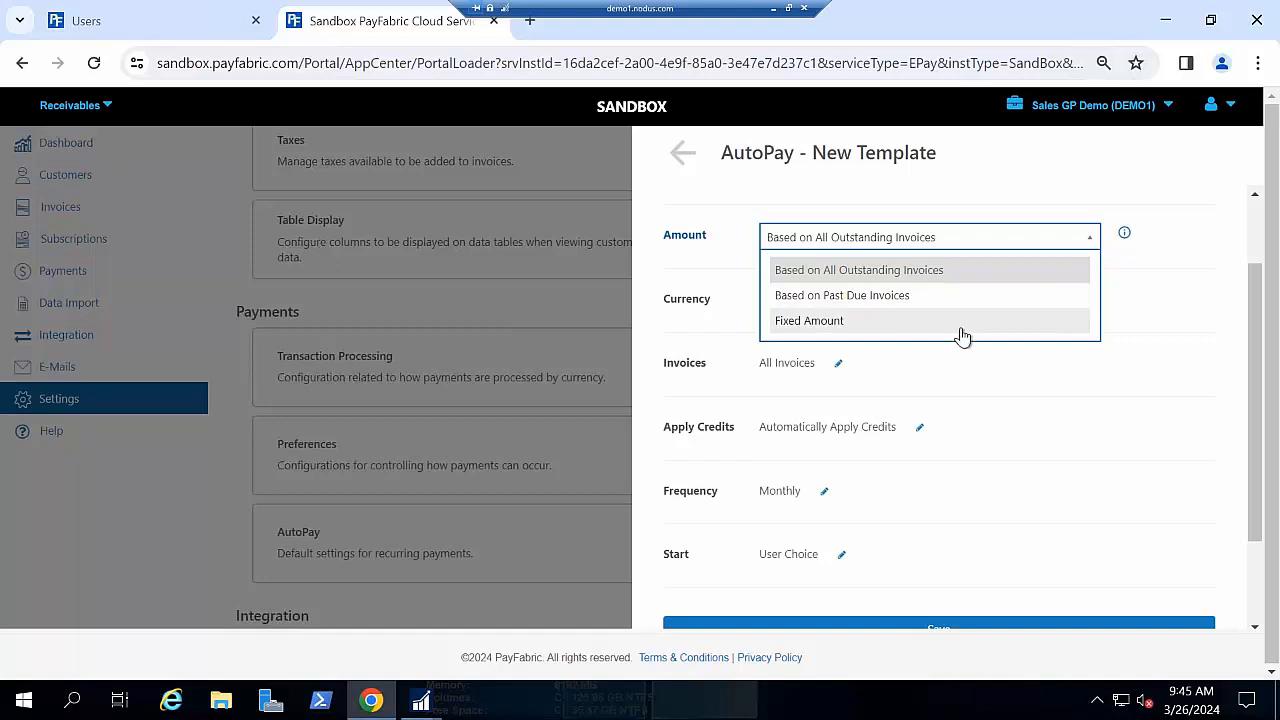
{"action": "left_click", "coordinate": [838, 363]}
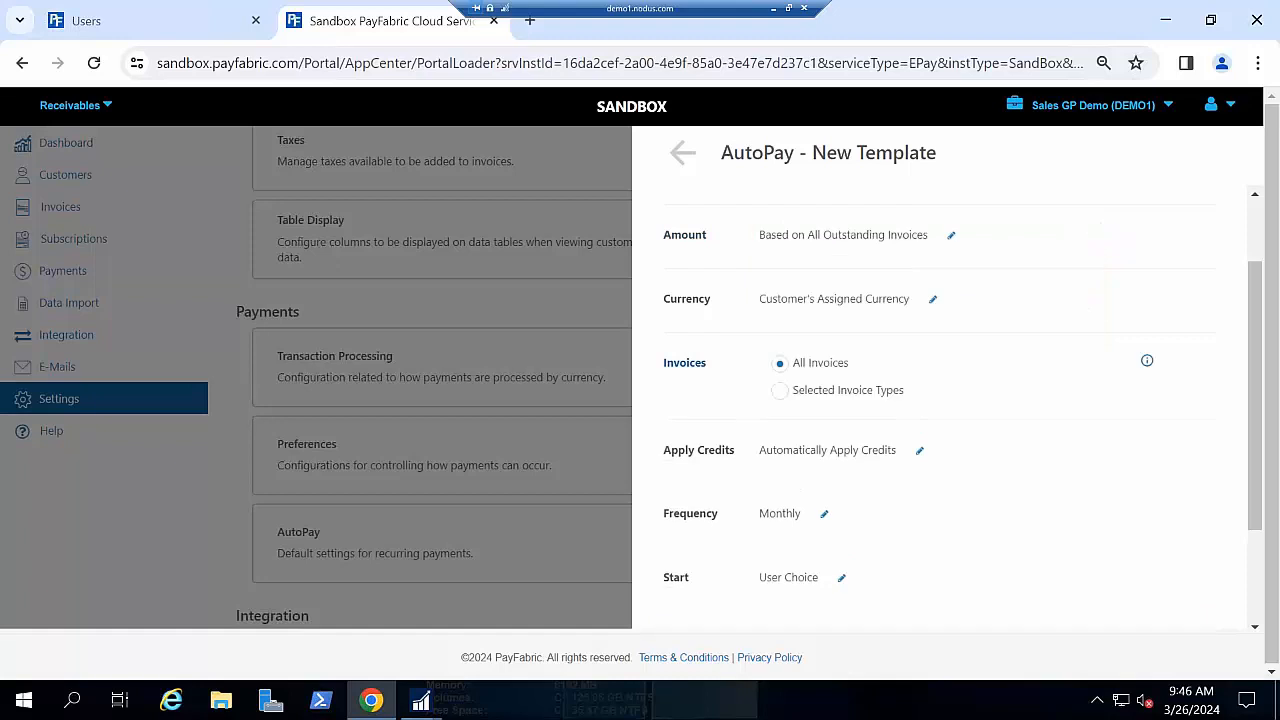
{"action": "left_click", "coordinate": [781, 391]}
{"action": "left_click", "coordinate": [827, 422]}
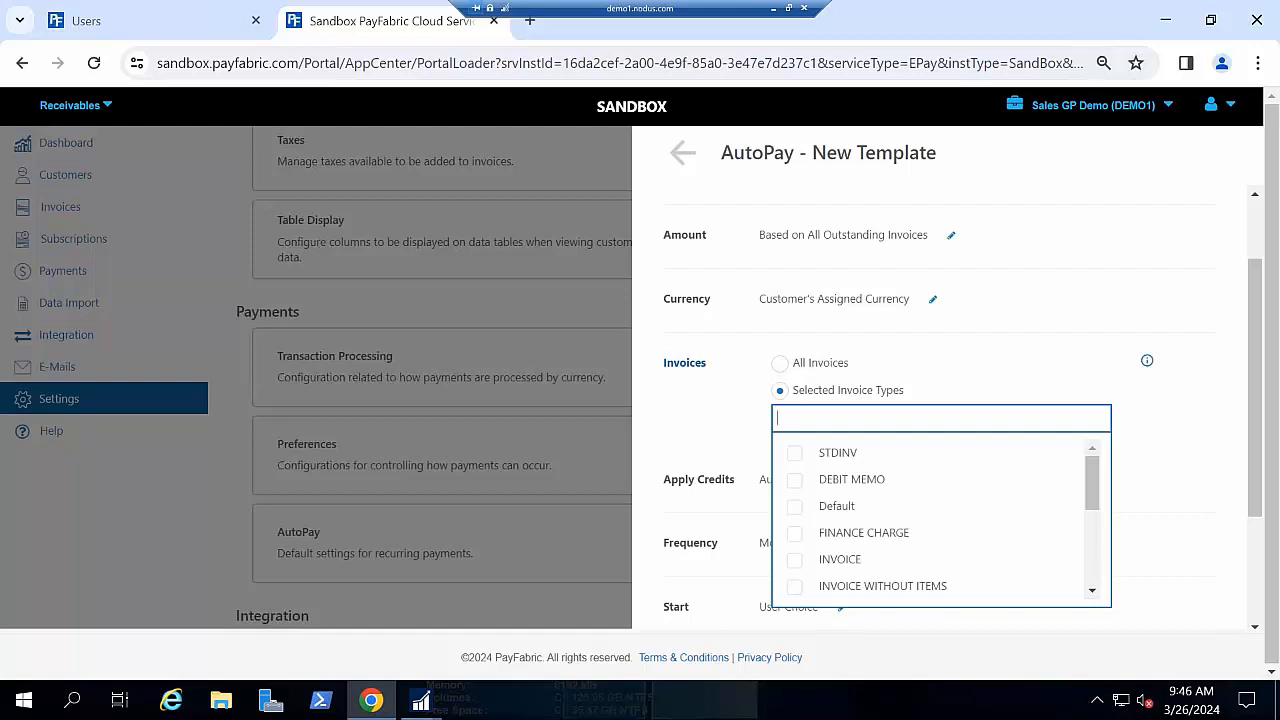
{"action": "left_click", "coordinate": [737, 422]}
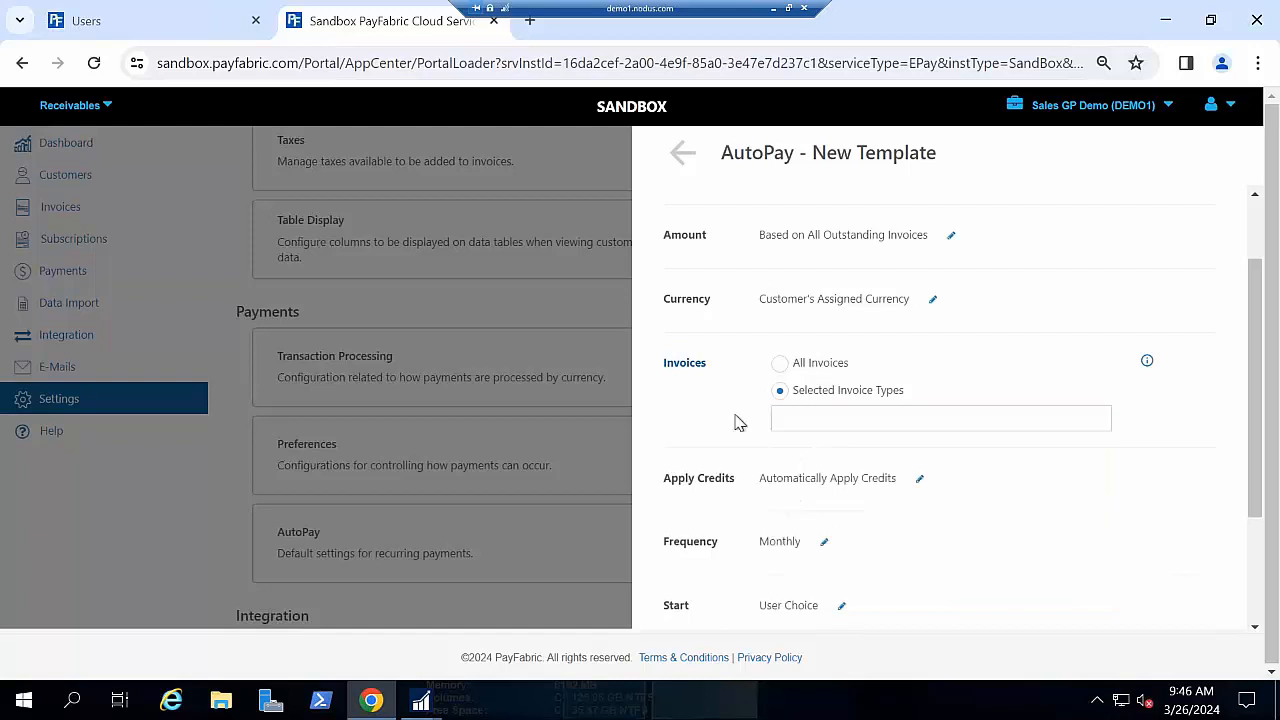
{"action": "scroll", "coordinate": [760, 394], "scroll_direction": "down", "scroll_amount": 1}
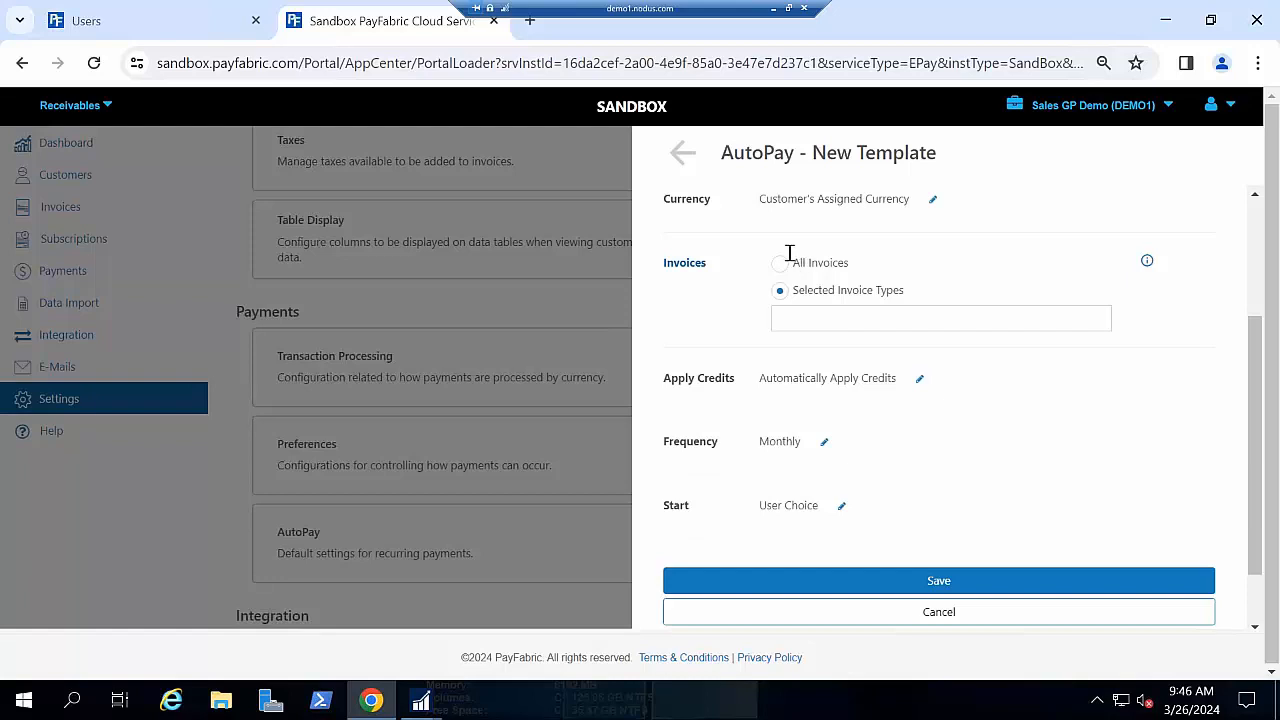
{"action": "left_click", "coordinate": [687, 154]}
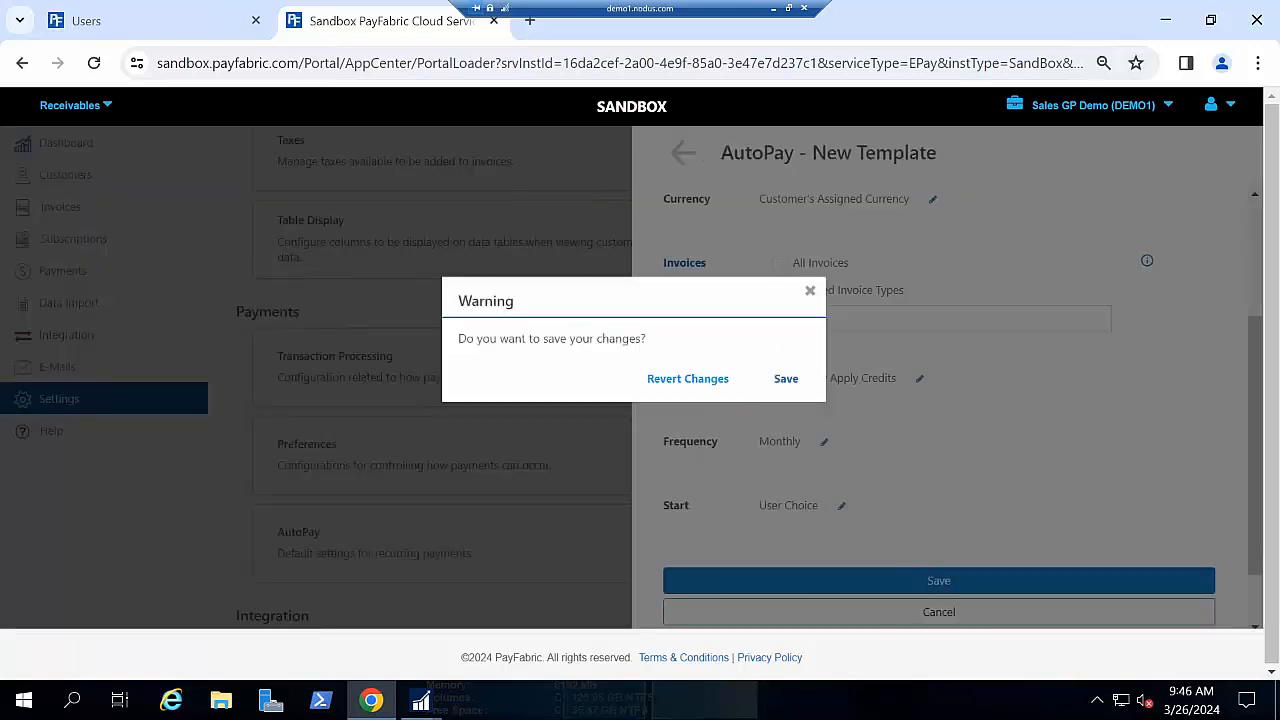
{"action": "left_click", "coordinate": [687, 378]}
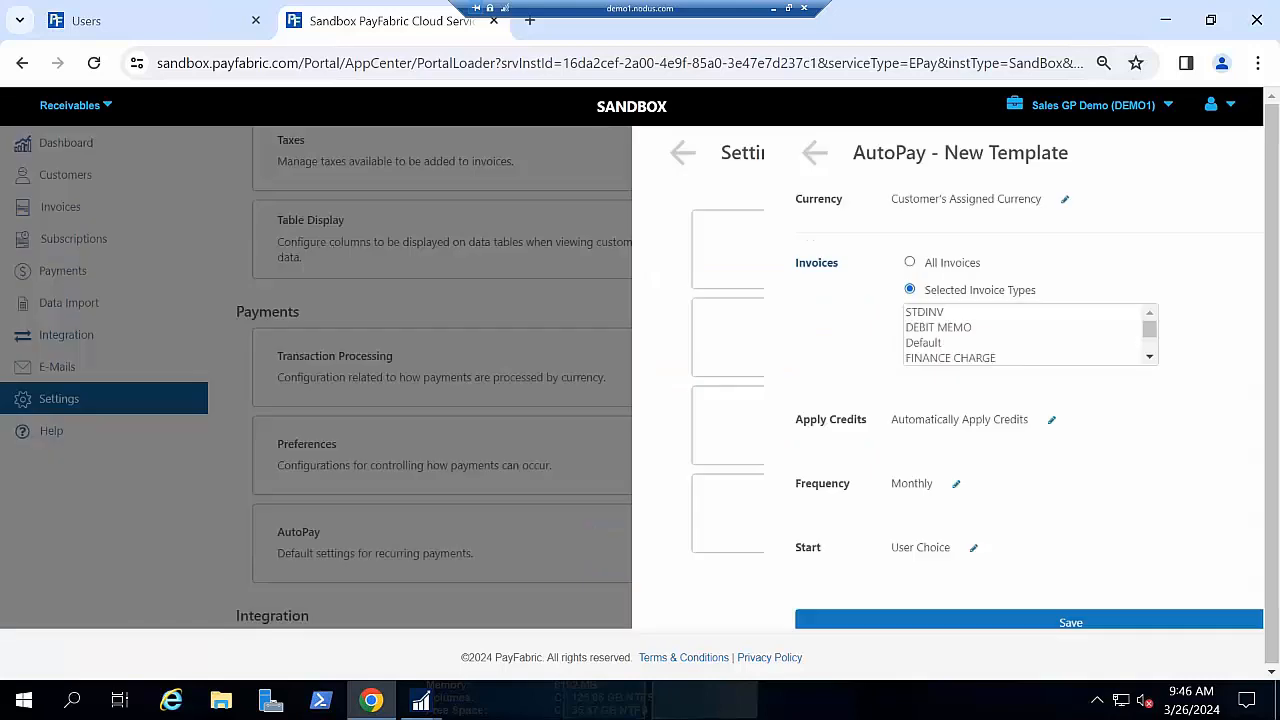
{"action": "left_click", "coordinate": [681, 153]}
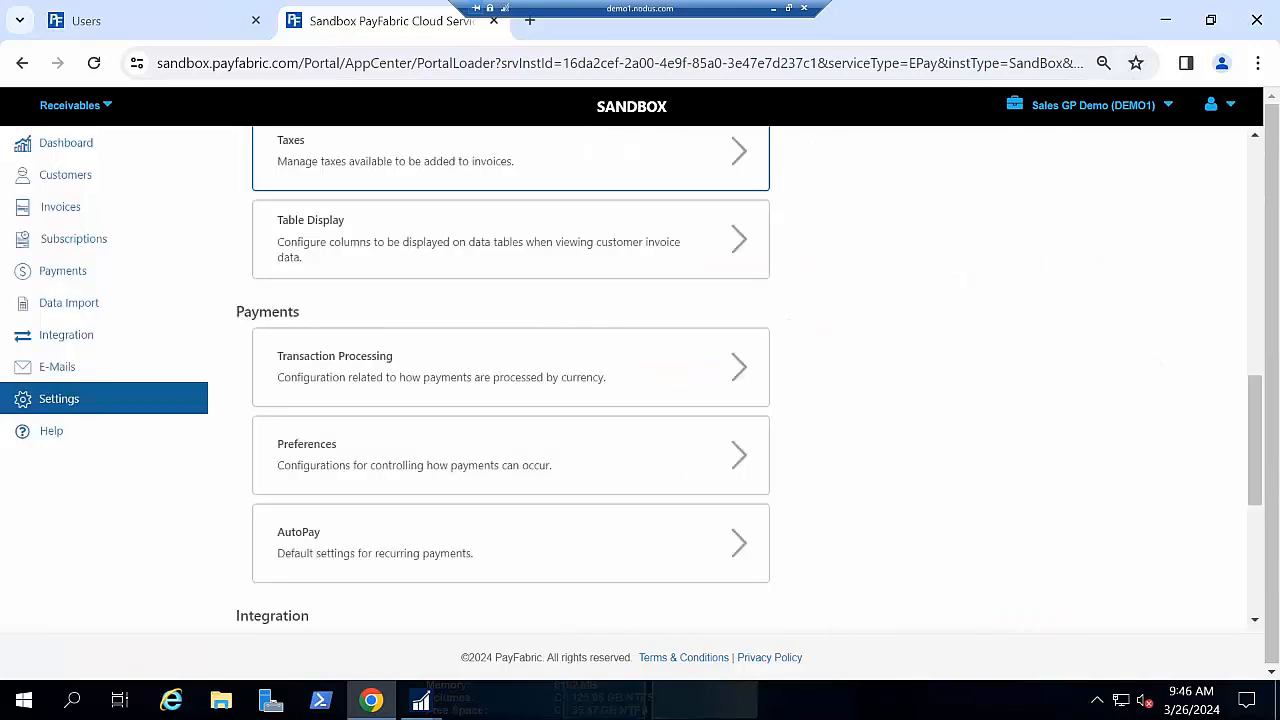